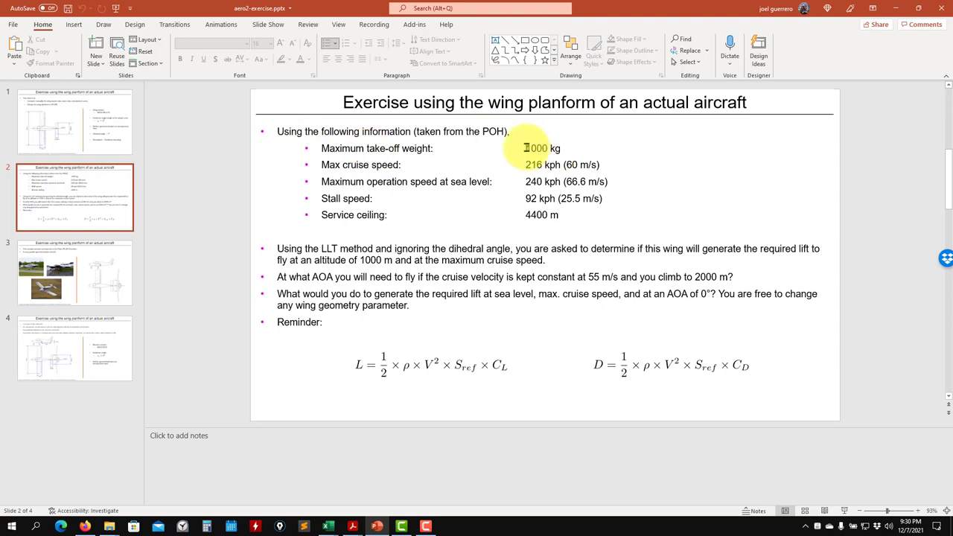
- Highlight the maximum take-off weight value and max cruise speed line on slide 2, checking the wing planform on slide 1 as well
left_click_drag(526, 149, 581, 149)
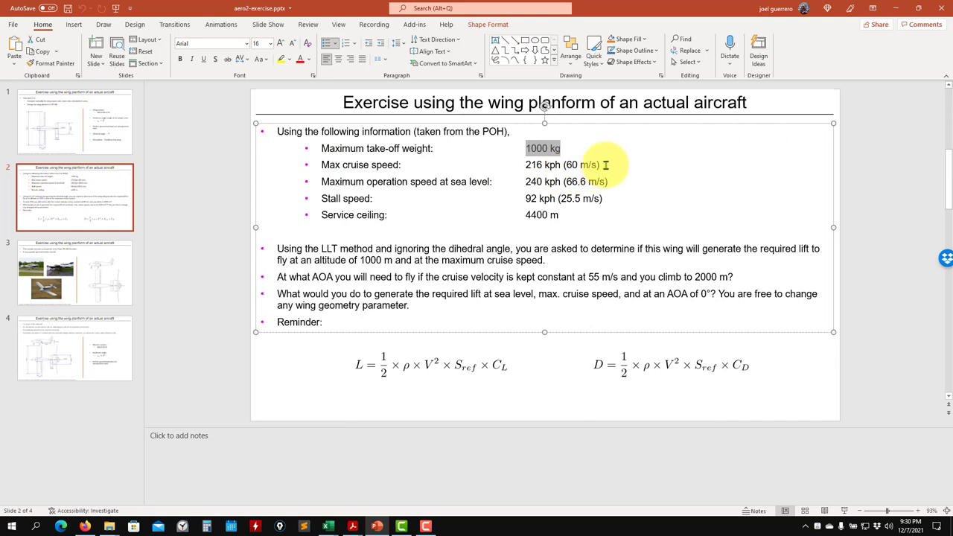
left_click_drag(601, 164, 318, 165)
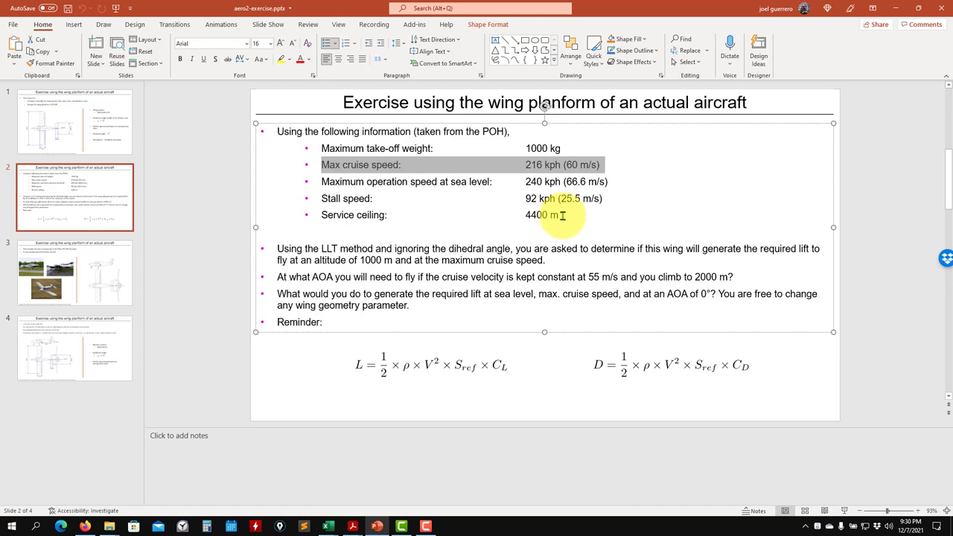
left_click(402, 394)
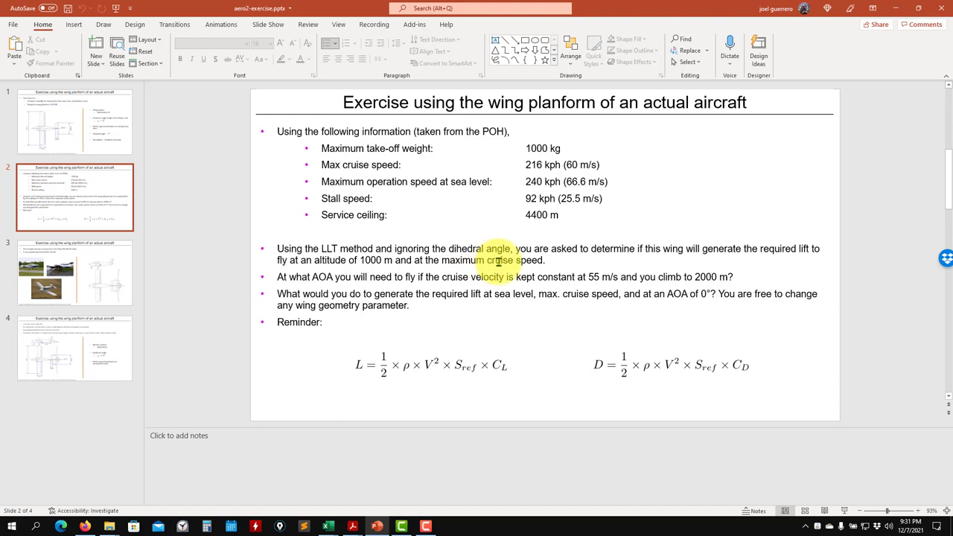
key("Page_Up")
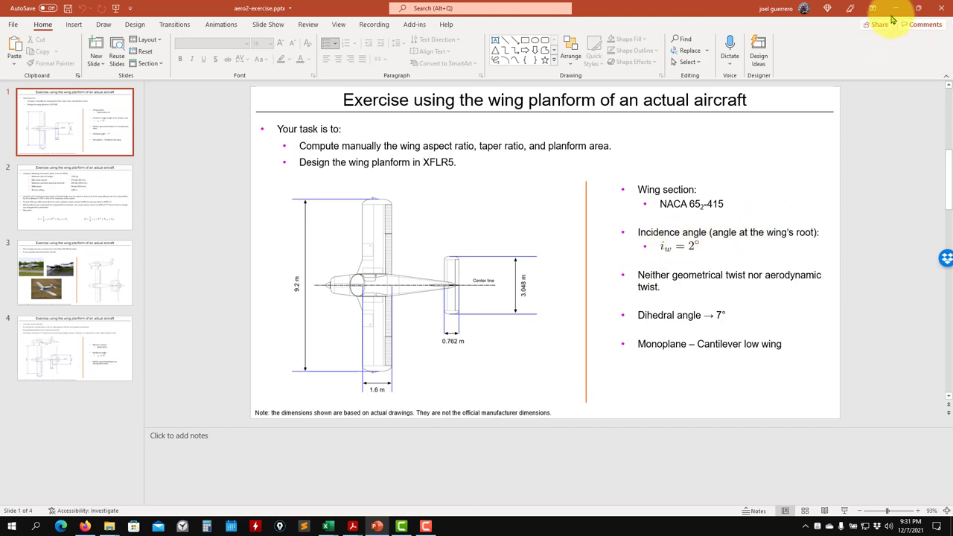
left_click(93, 197)
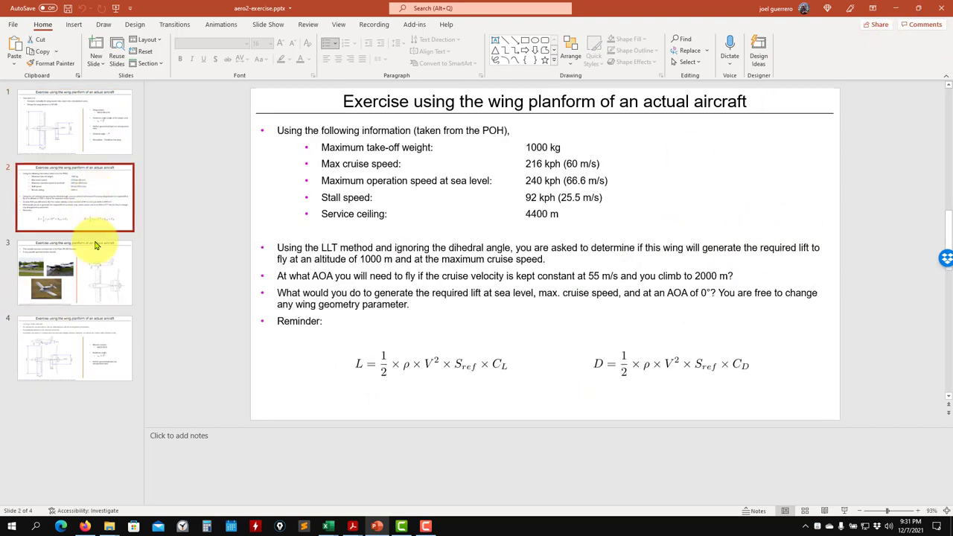
- Switch to the llt_additional_examples.xlsx workbook in Excel, checking the excel2_joe folder in File Explorer along the way
mouse_move(330, 526)
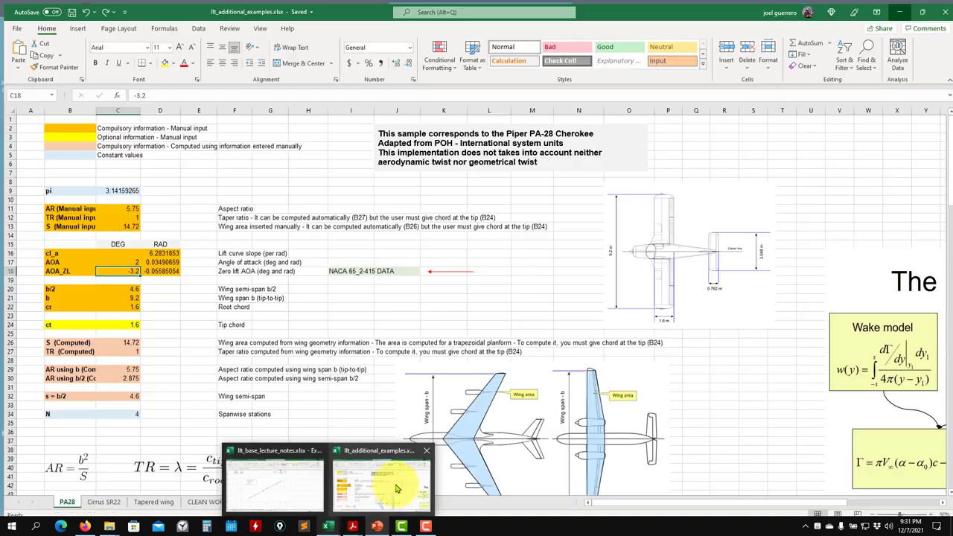
left_click(383, 480)
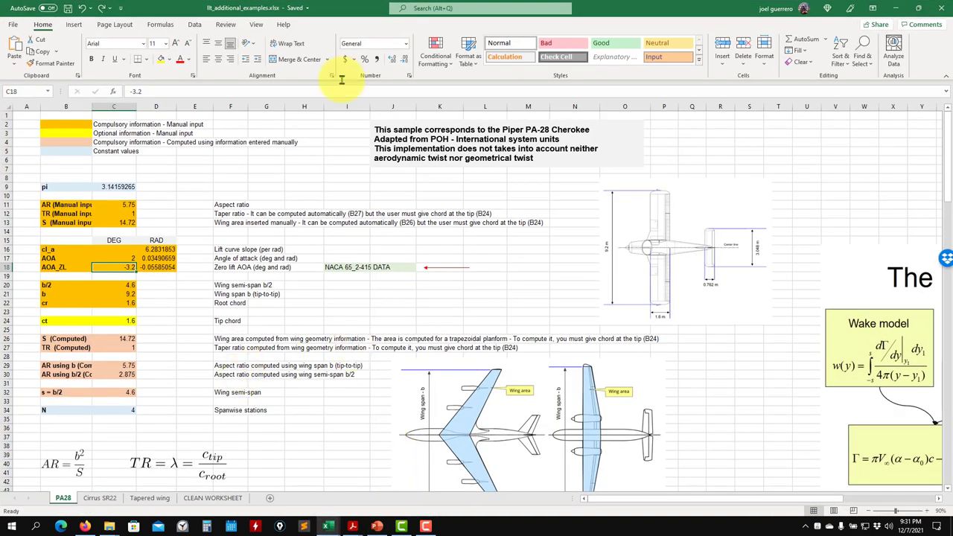
left_click(112, 529)
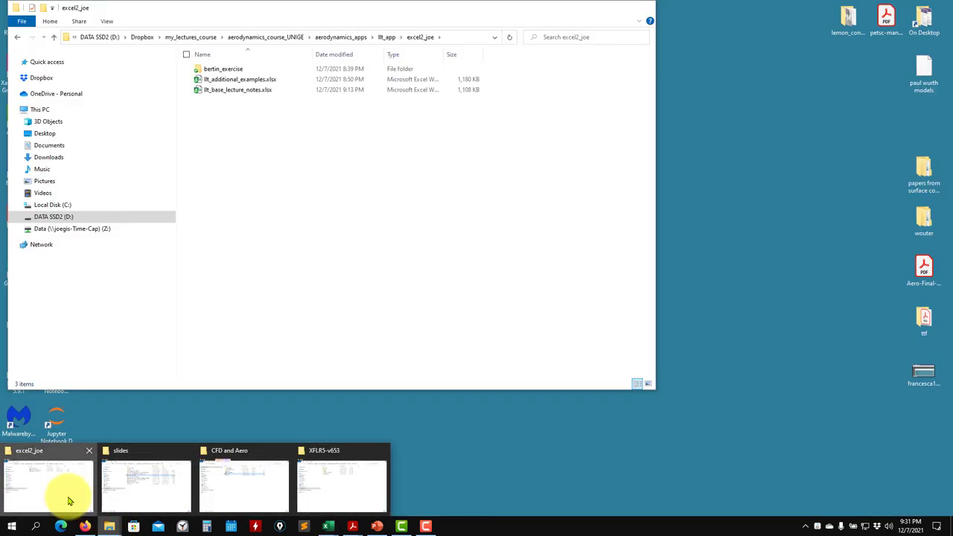
left_click(70, 491)
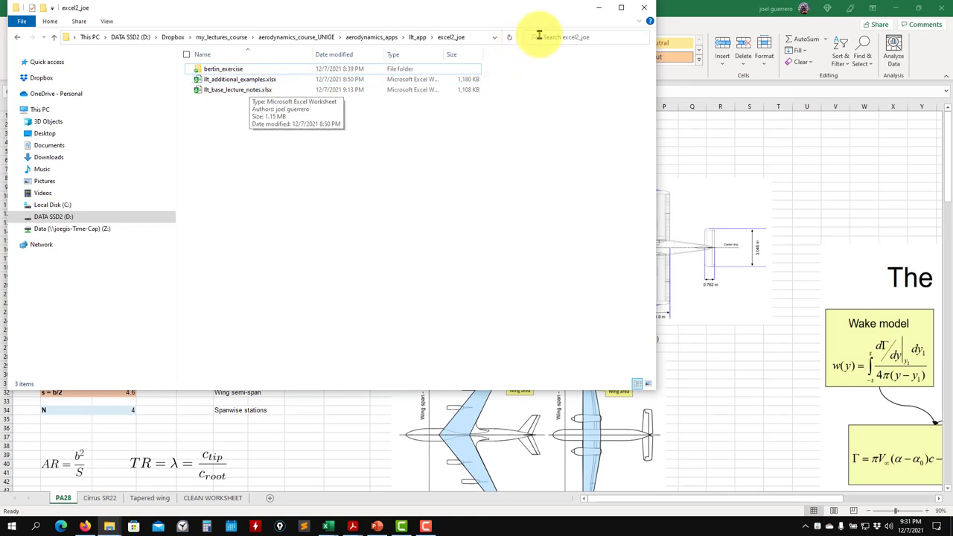
left_click(599, 11)
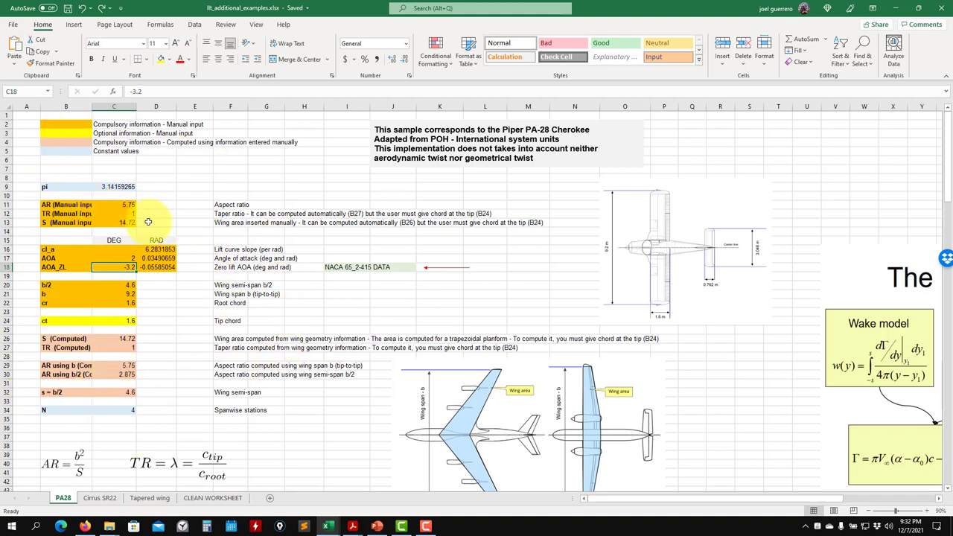
- Examine the PA28 sheet's lifting-line calculation, from the wing geometry inputs through the coefficient matrices to the lift and drag formulas
scroll(159, 257, "down", 10)
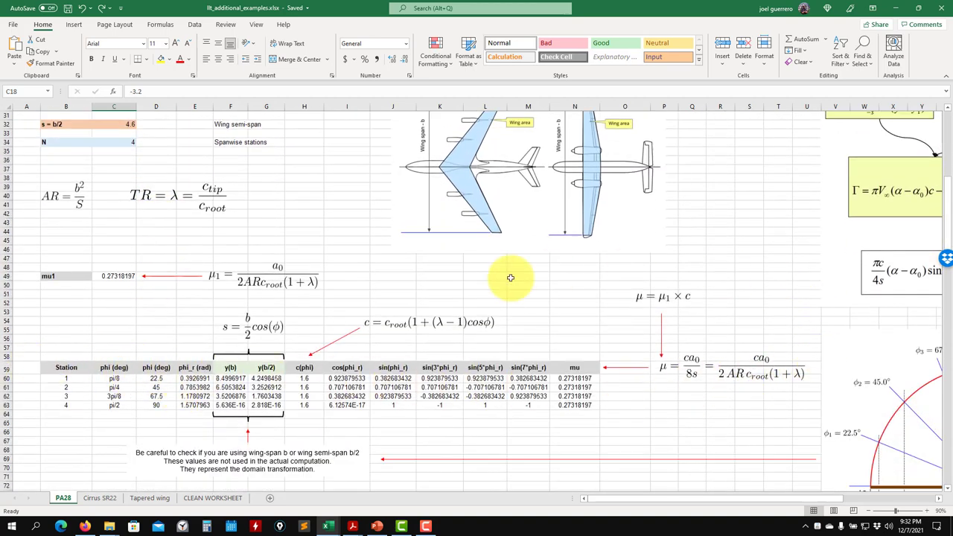
scroll(665, 346, "down", 6)
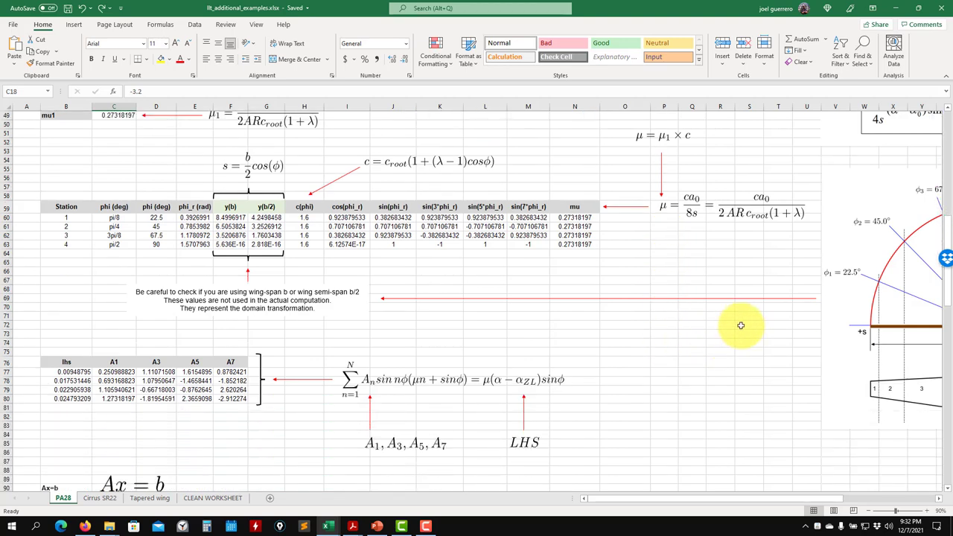
scroll(636, 343, "down", 6)
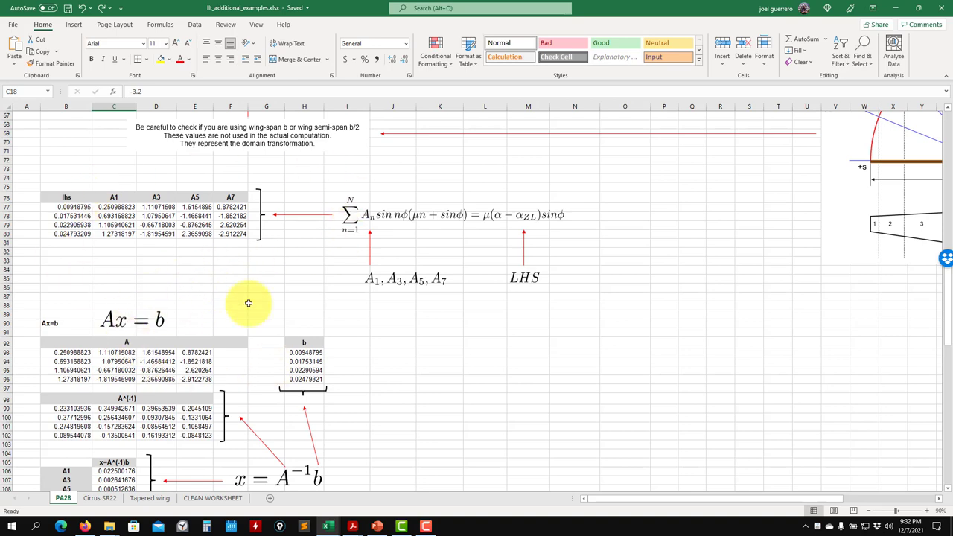
scroll(130, 417, "down", 4)
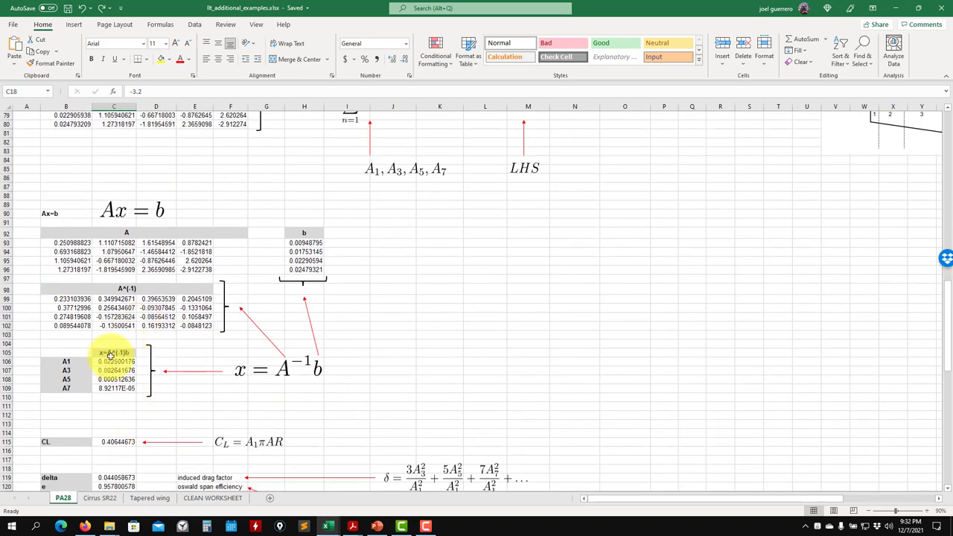
scroll(119, 402, "down", 2)
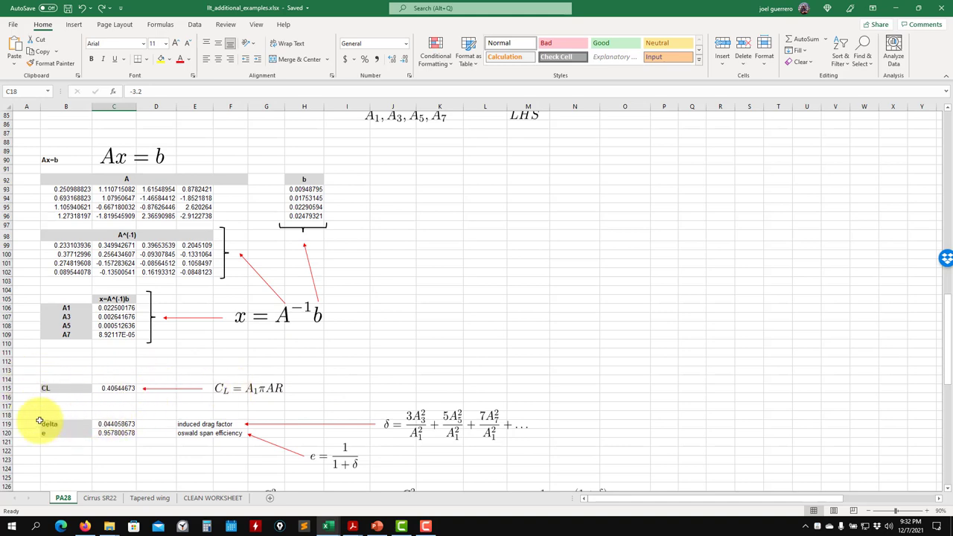
scroll(76, 414, "down", 4)
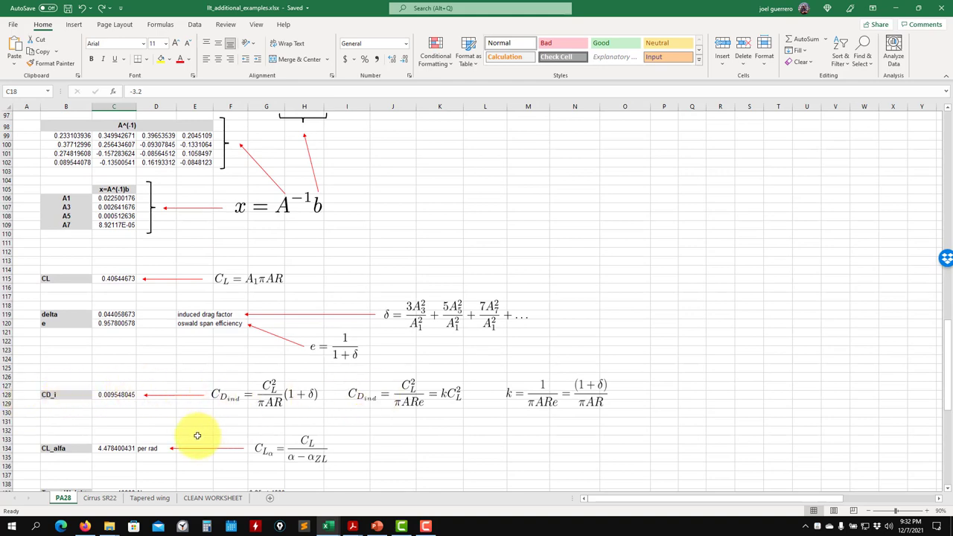
scroll(9, 402, "down", 1)
scroll(172, 398, "down", 2)
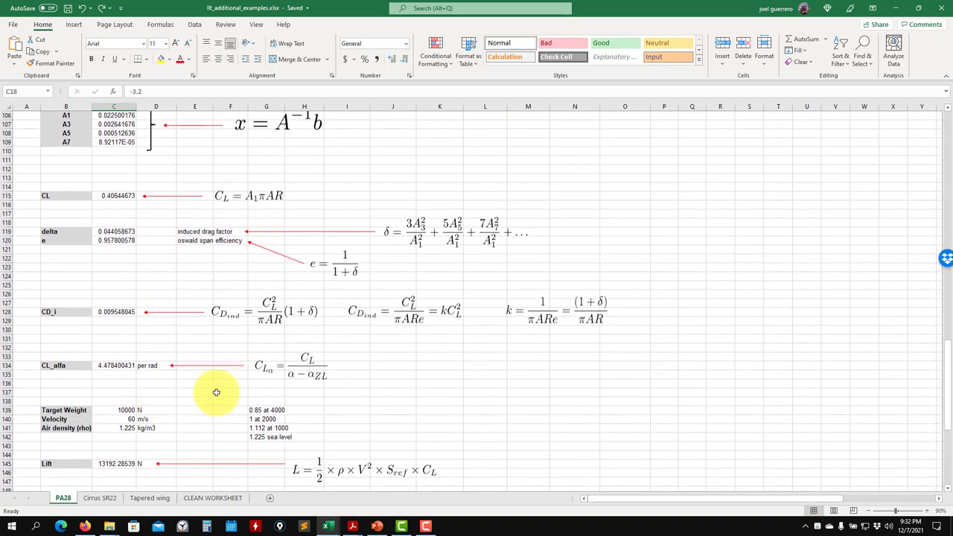
scroll(233, 380, "up", 1)
scroll(368, 432, "up", 5)
scroll(366, 283, "up", 3)
scroll(365, 285, "down", 3)
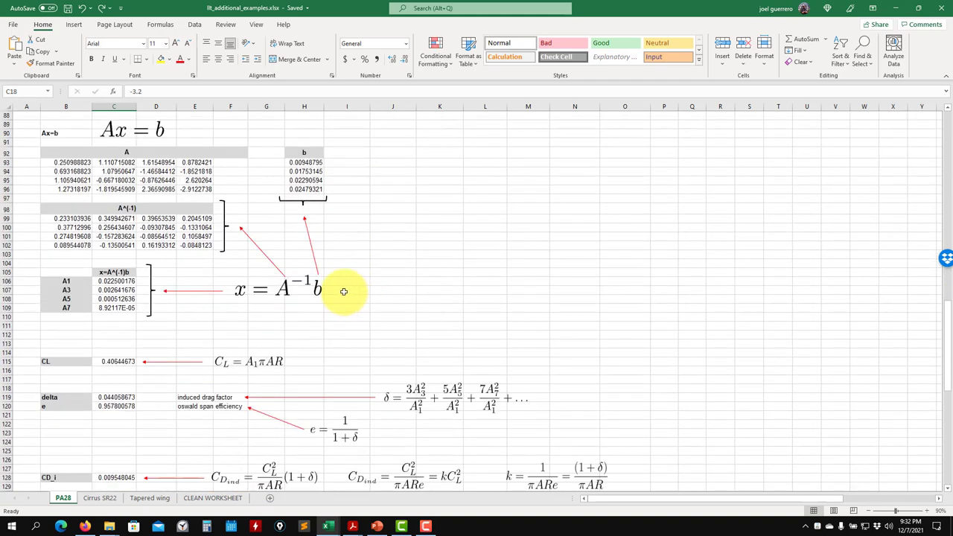
scroll(342, 292, "down", 5)
scroll(316, 287, "down", 3)
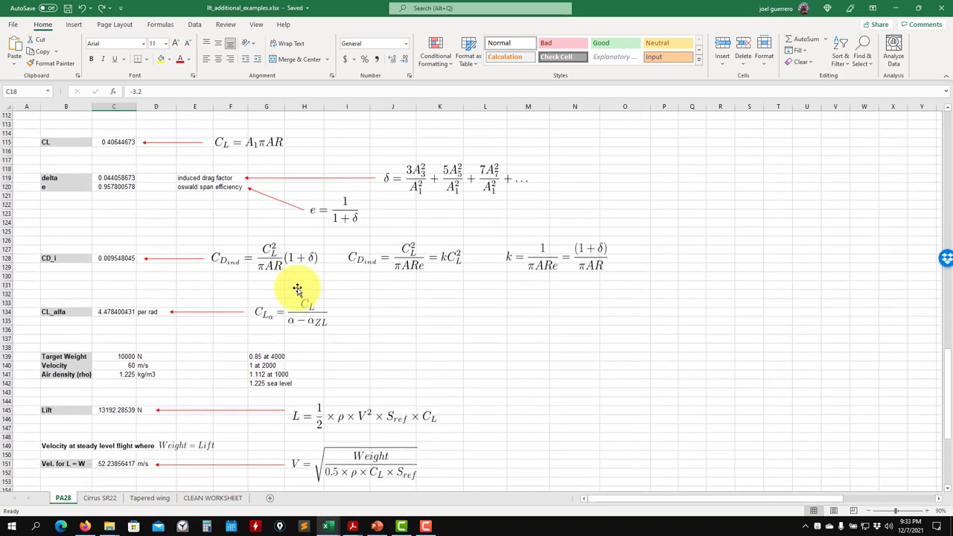
- Set the air density in cell C141 of the PA28 sheet to 1.112 kg/m3 for 1000 m altitude
scroll(279, 307, "down", 2)
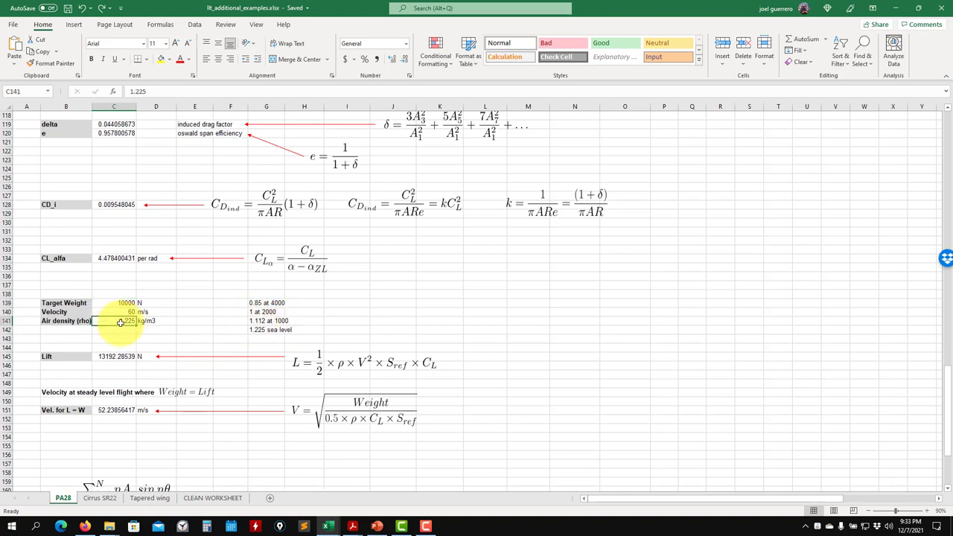
type("11")
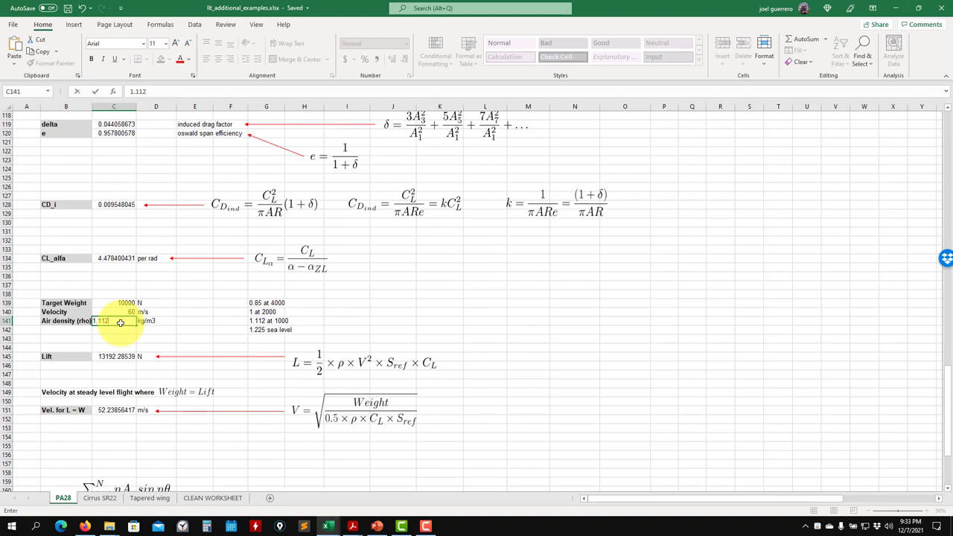
key("Return")
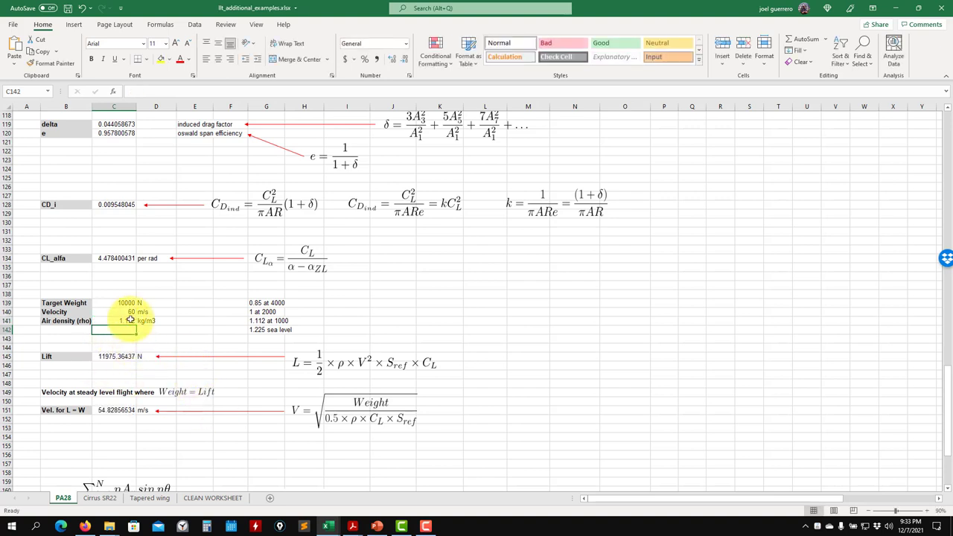
- Switch to PowerPoint to review the exercise conditions and the wing planform slide, and return to the Excel workbook
left_click(376, 526)
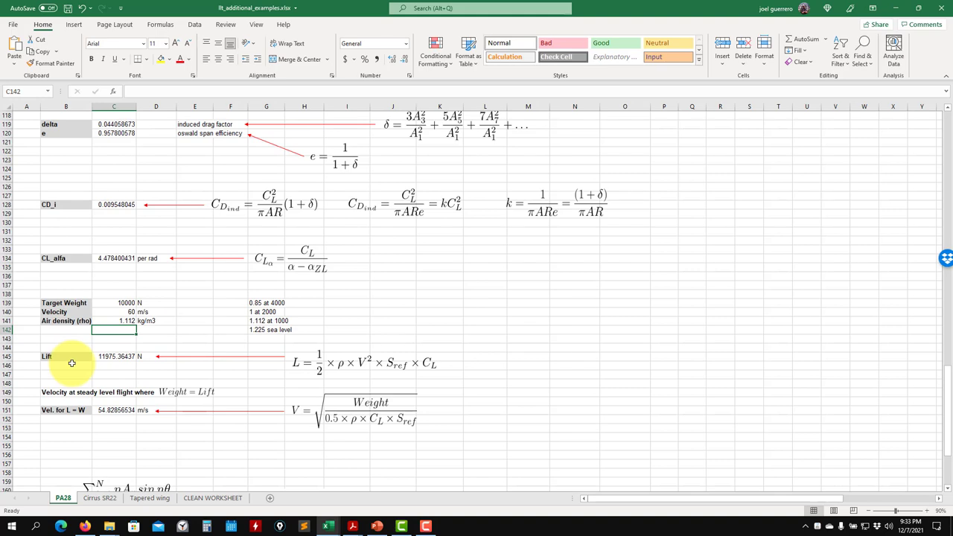
left_click(377, 527)
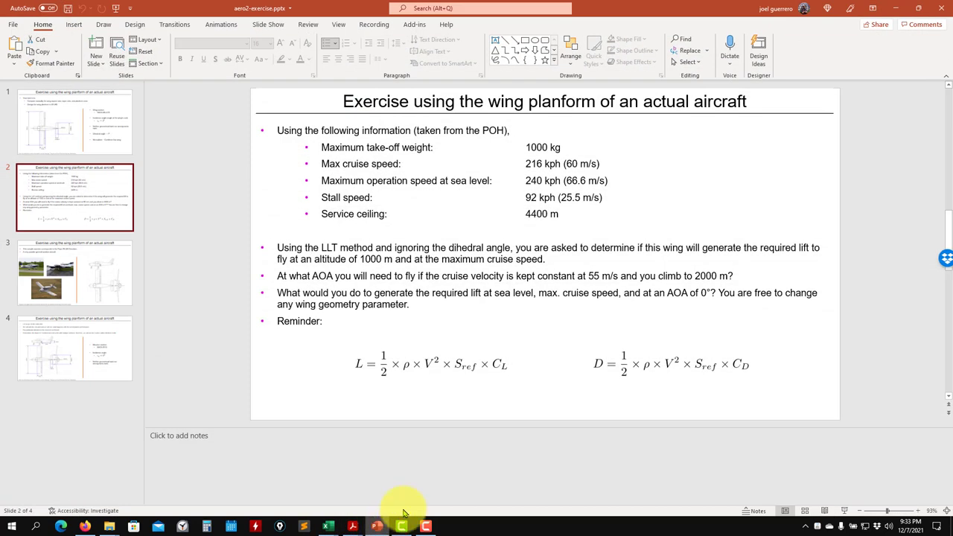
left_click(56, 127)
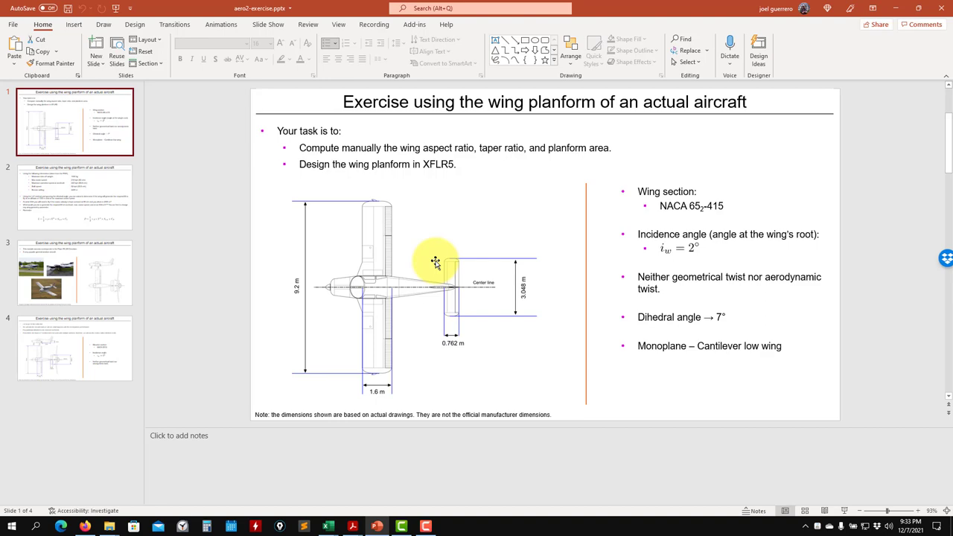
left_click(895, 9)
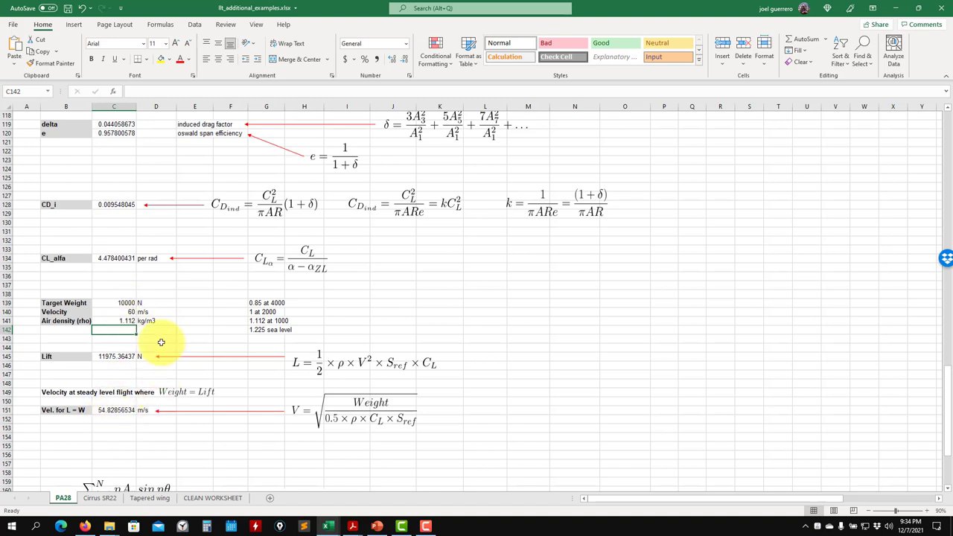
- Examine the downwash and induced angle formulas below the lift calculation on the PA28 sheet
scroll(189, 433, "down", 3)
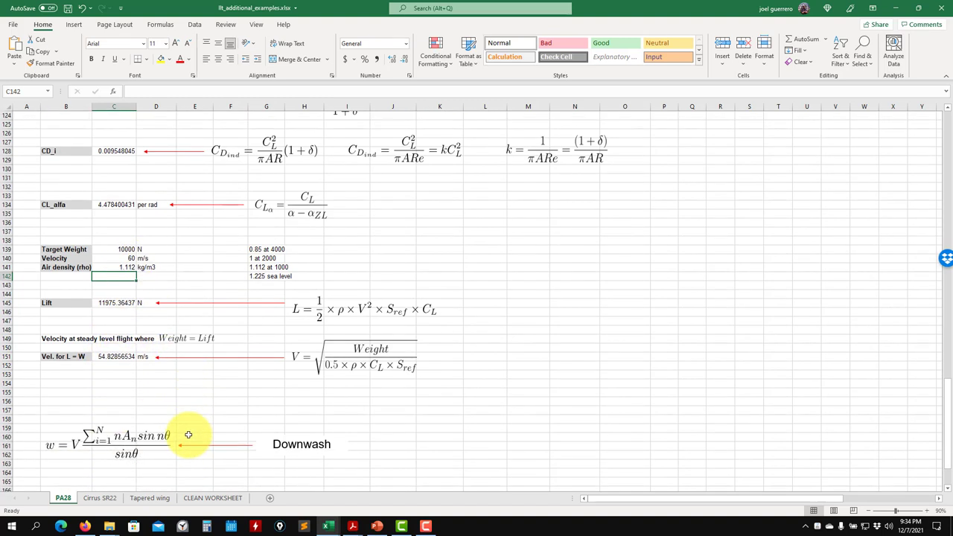
scroll(259, 402, "down", 2)
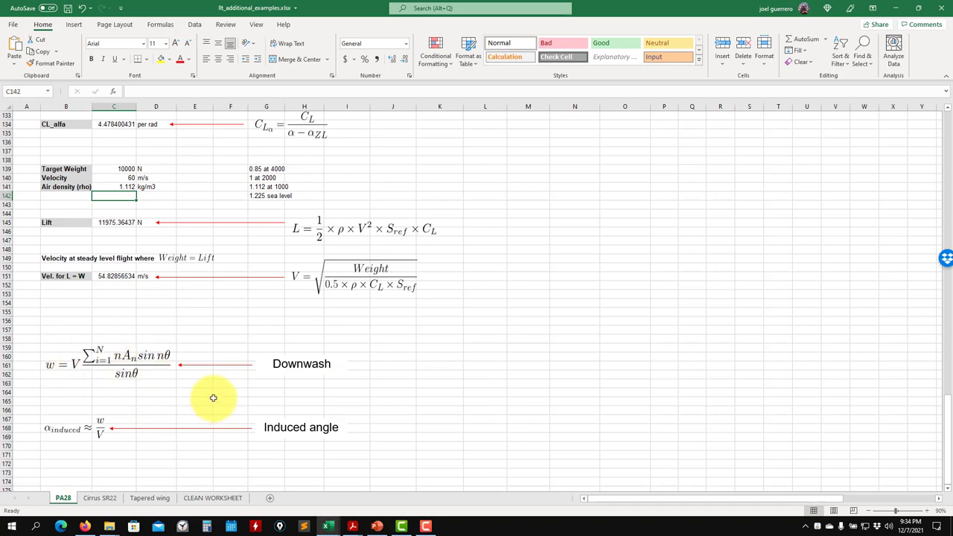
scroll(238, 380, "up", 3)
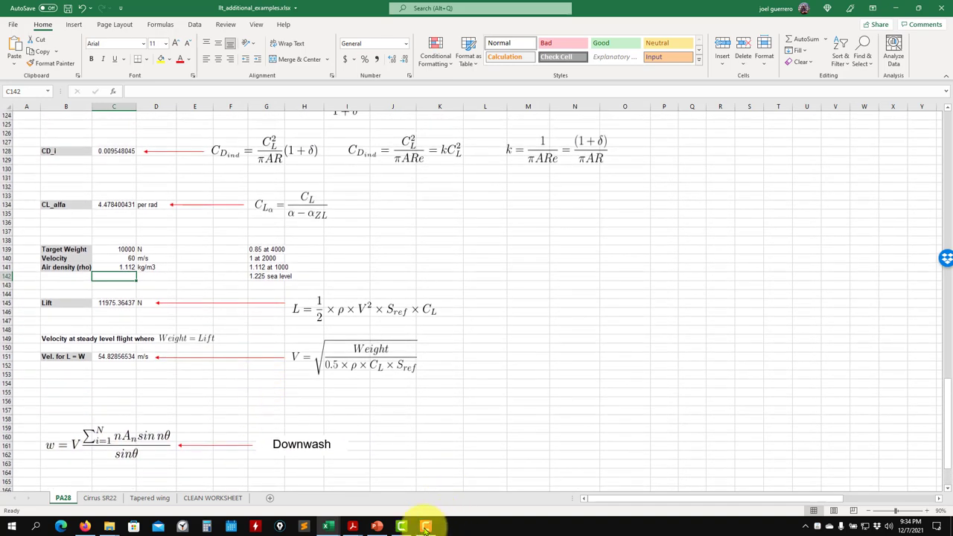
- Switch to PowerPoint and highlight "55 m/s and you climb to 2000 m" in the angle-of-attack question on slide 2
left_click(376, 526)
left_click(70, 224)
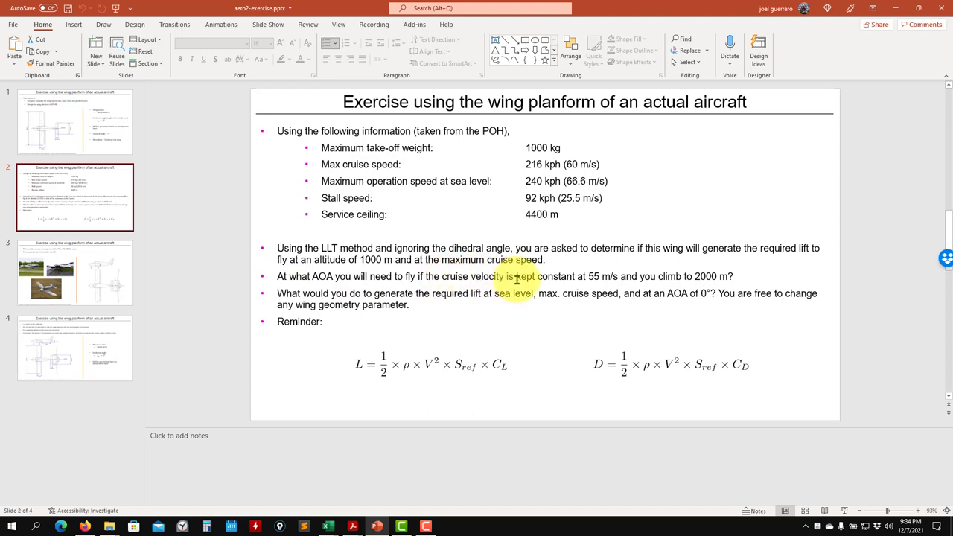
left_click(589, 276)
left_click_drag(627, 275, 720, 277)
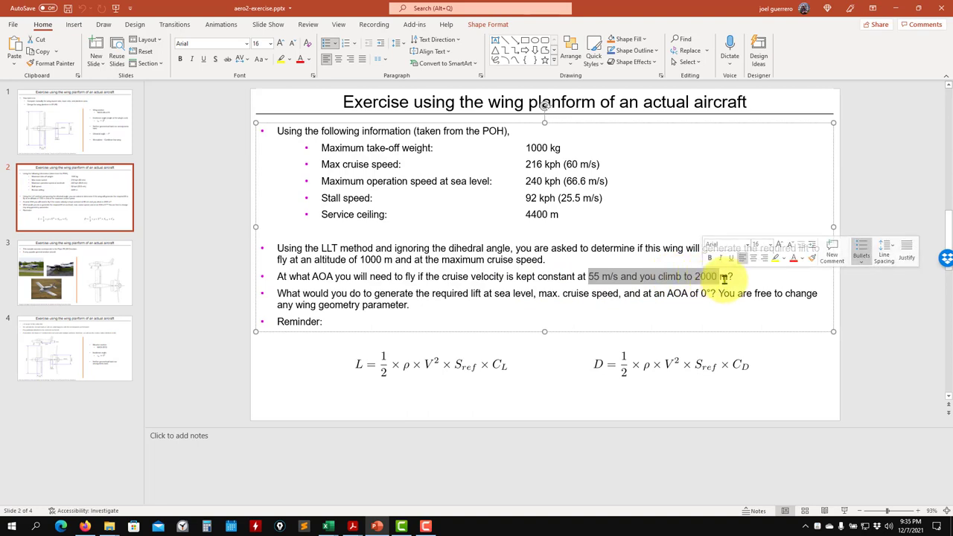
- Return to the Excel workbook and set the velocity to 55 m/s and the air density to 1 kg/m3 on the PA28 sheet
left_click(896, 8)
left_click(125, 258)
type("55")
key("Return")
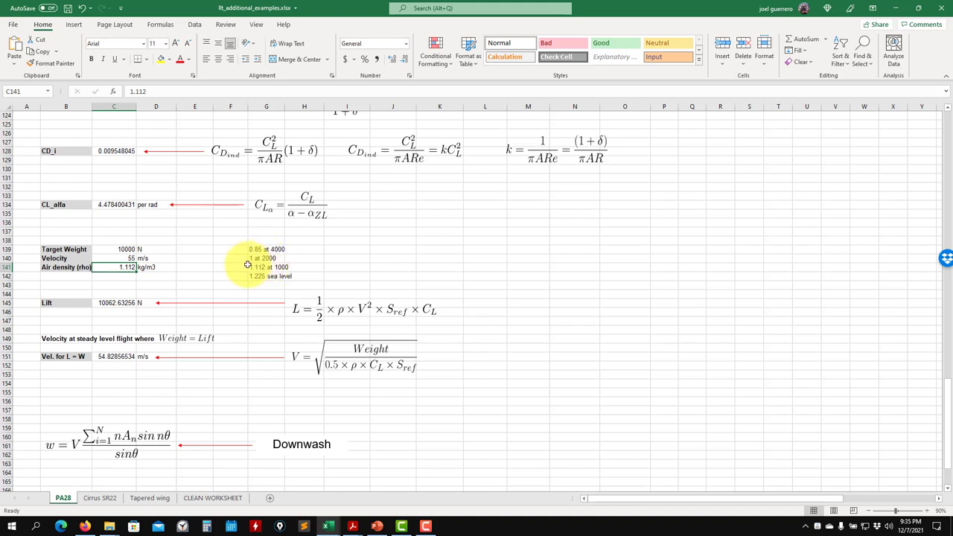
type("1")
key("Return")
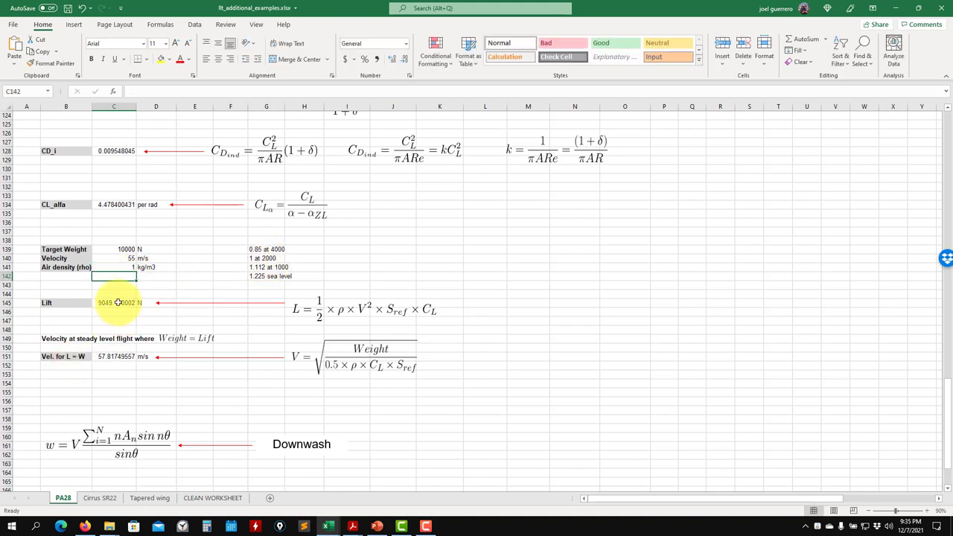
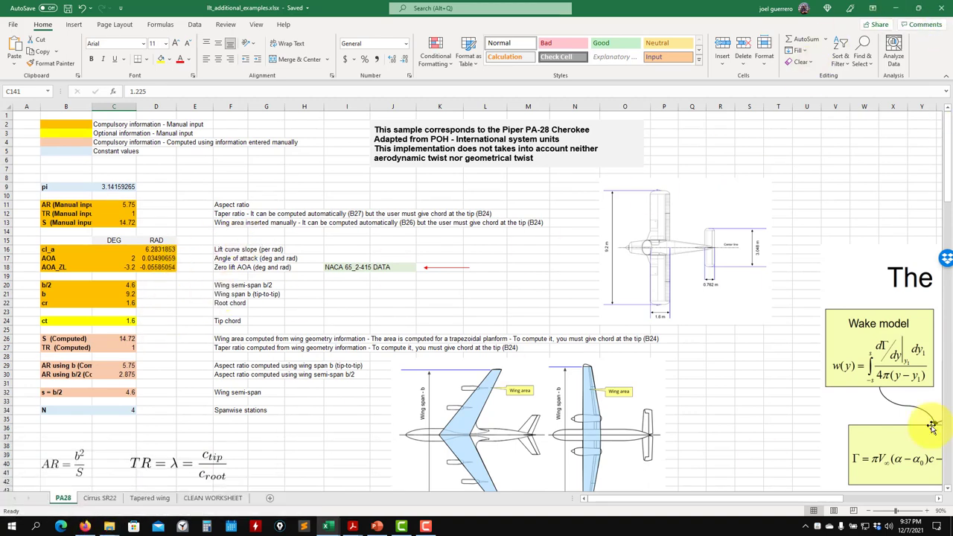
- Minimize the Excel workbook and launch xflr5-653 from the CFD and Aero folder in File Explorer
left_click(872, 9)
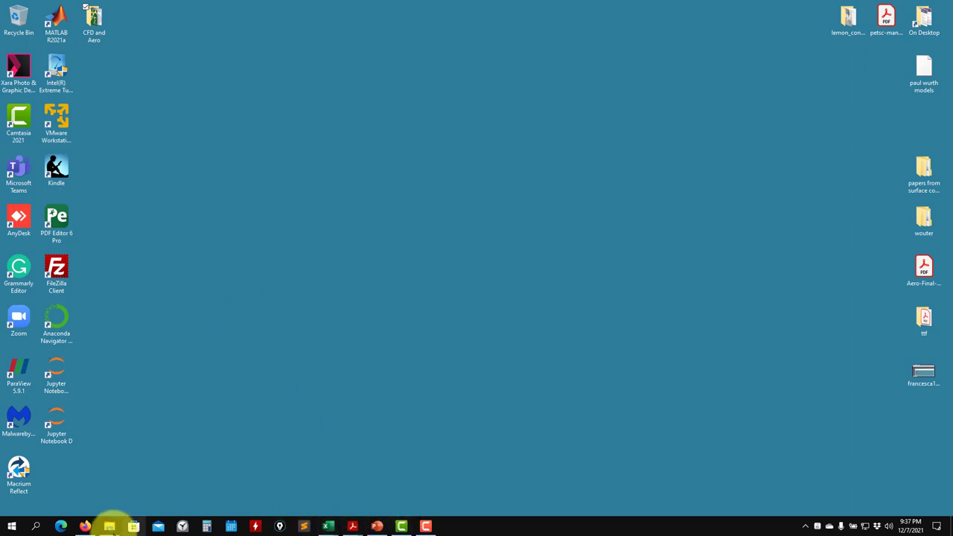
left_click(108, 525)
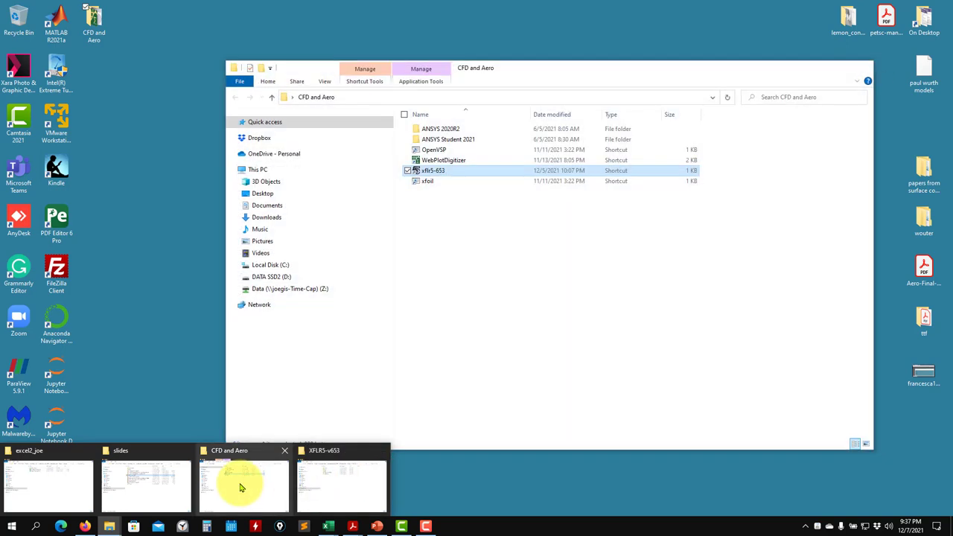
left_click(242, 483)
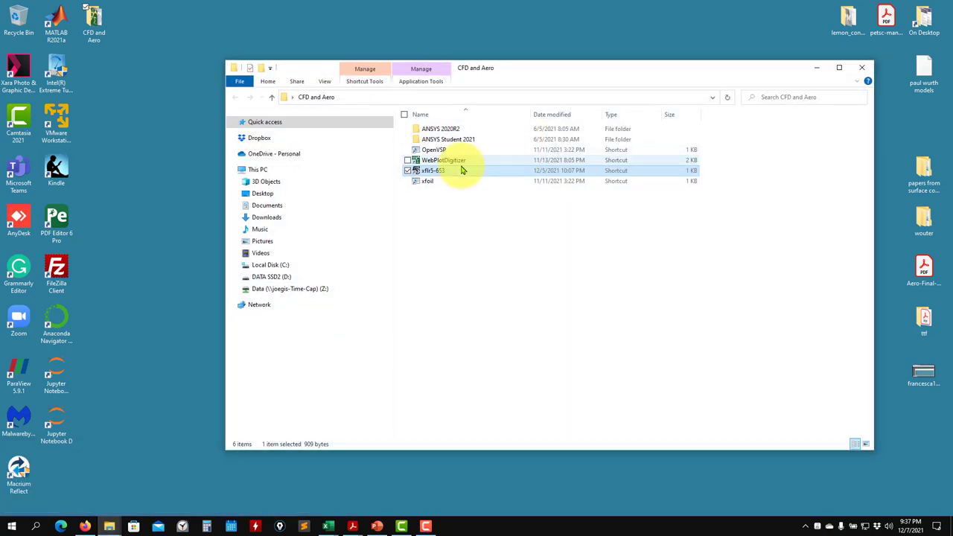
double_click(444, 171)
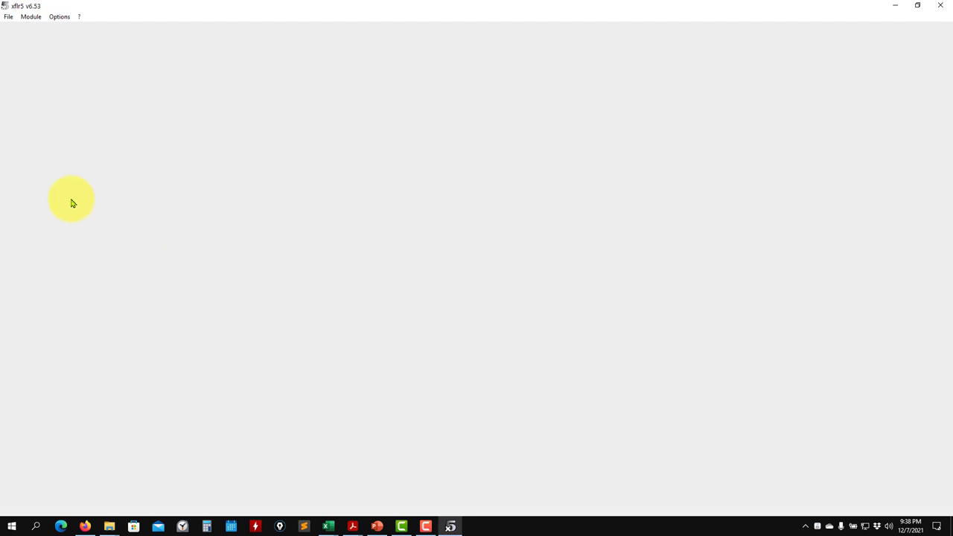
- Start a new plane definition from the 3D view of the Wing and Plane Design module
left_click(11, 18)
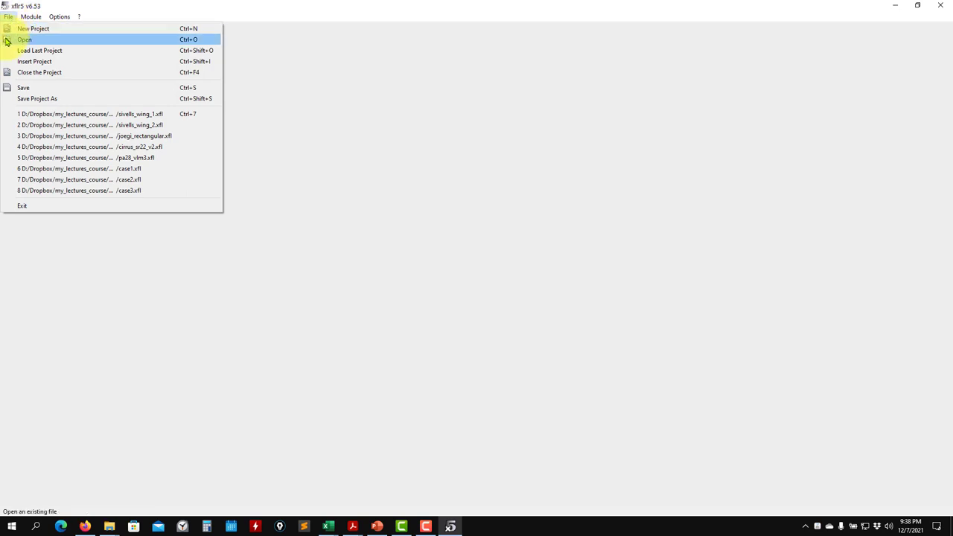
mouse_move(28, 18)
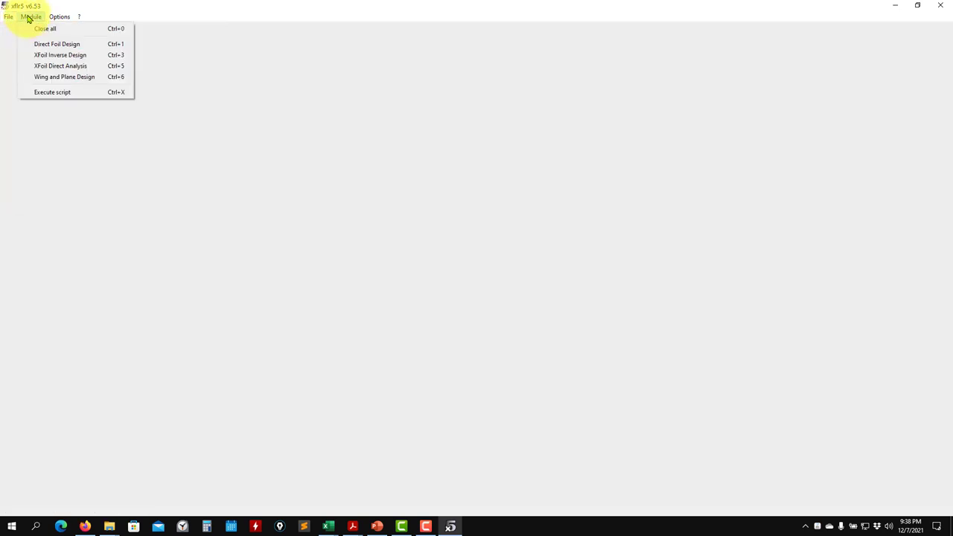
left_click(49, 80)
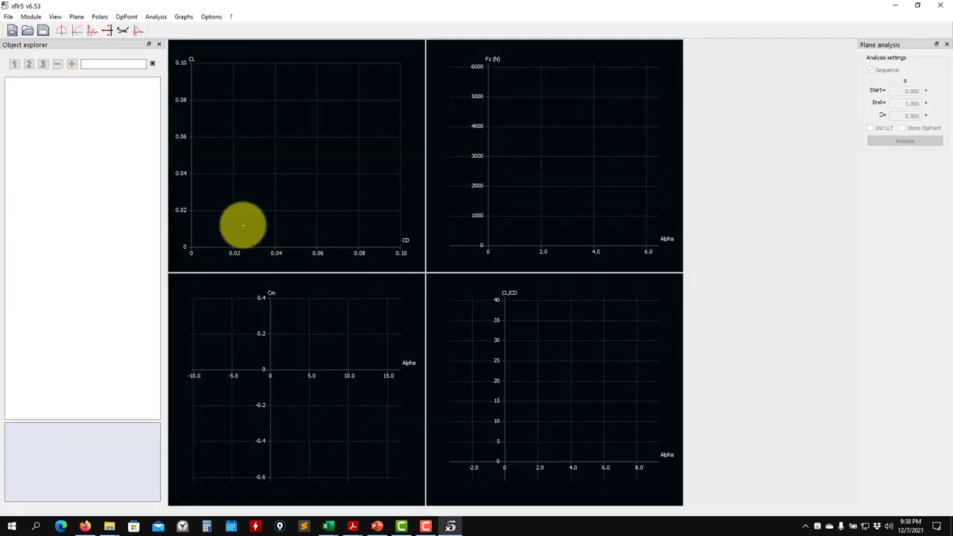
left_click(123, 30)
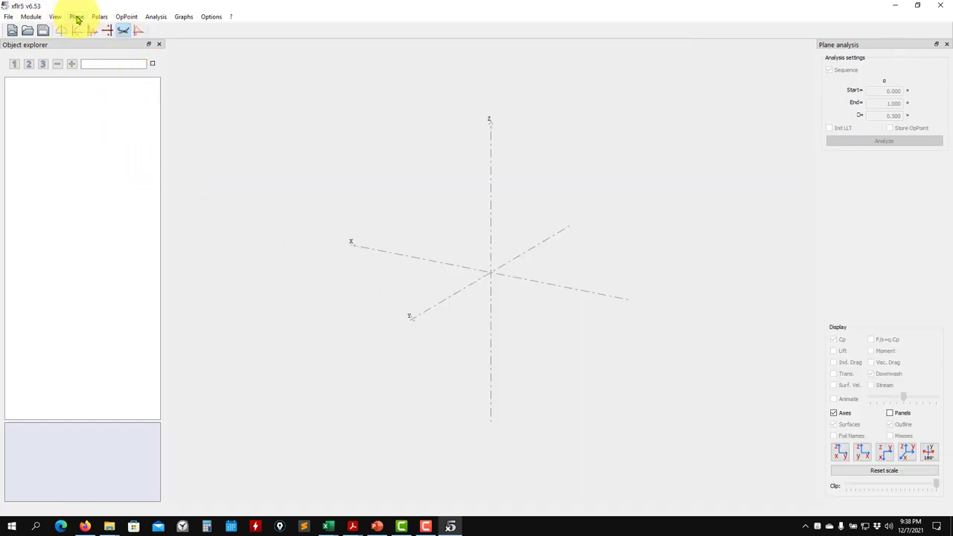
left_click(77, 16)
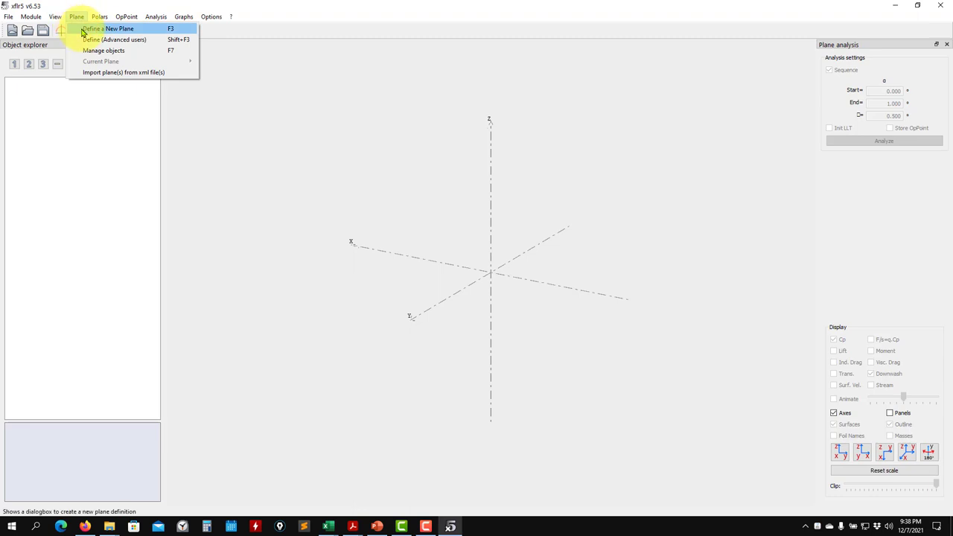
left_click(85, 30)
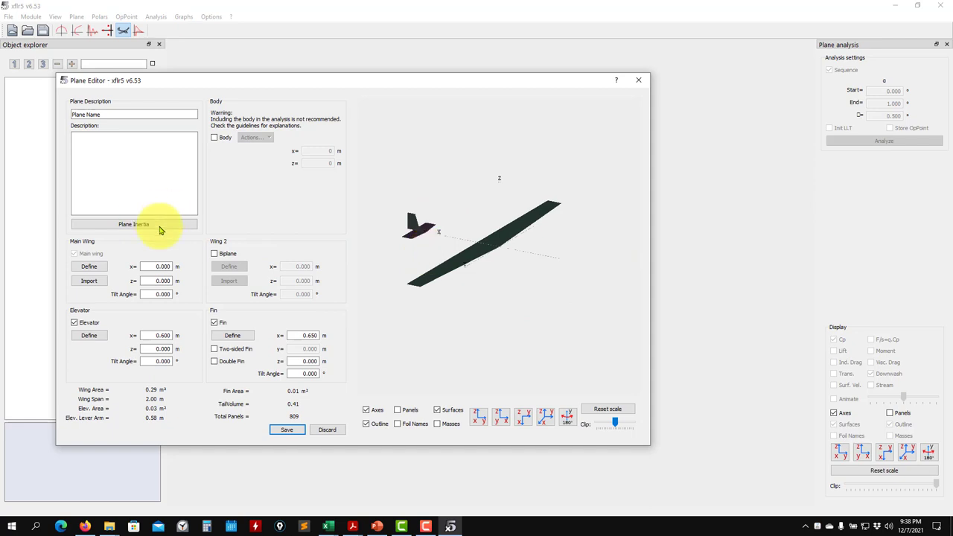
- Exclude the fin and the elevator from the plane, keeping only the main wing, and name it pa28-v1
left_click(215, 254)
left_click(215, 254)
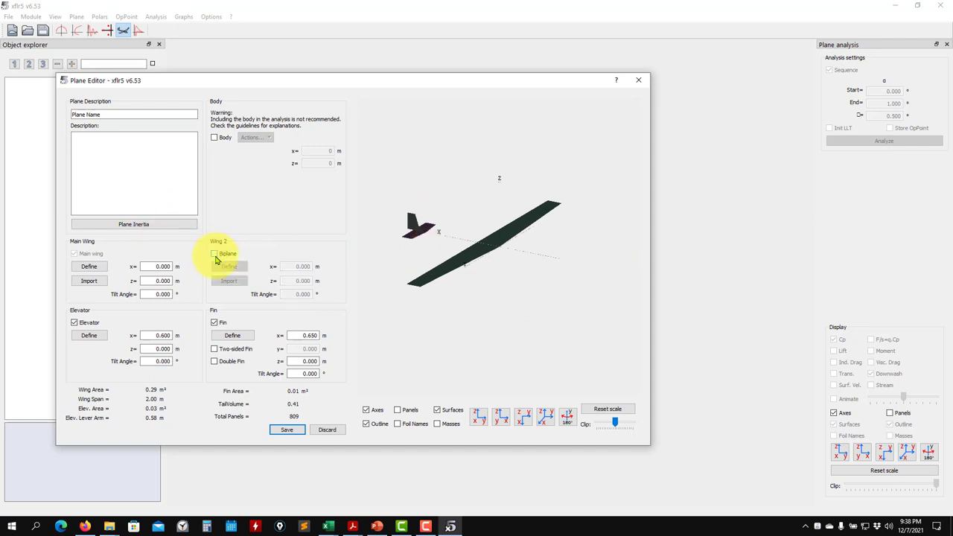
left_click(221, 326)
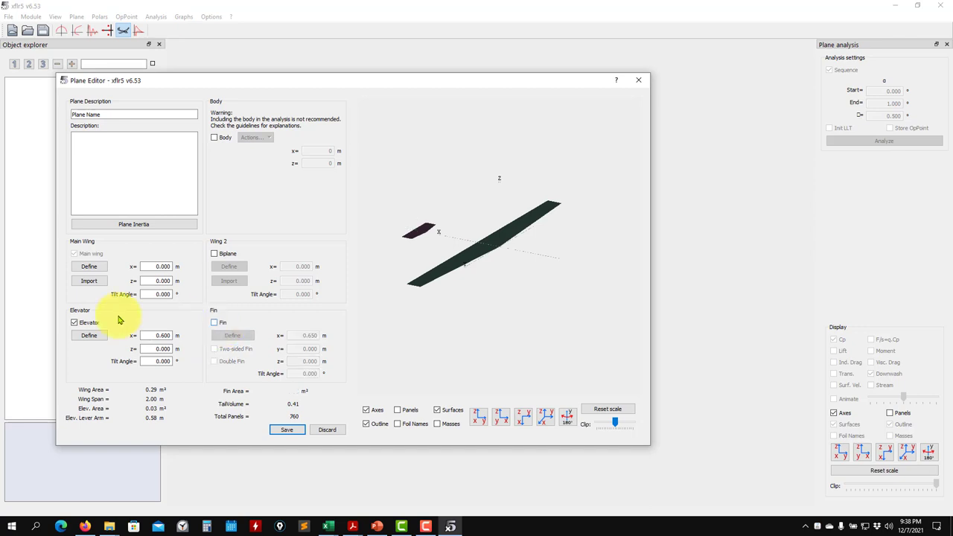
left_click(77, 323)
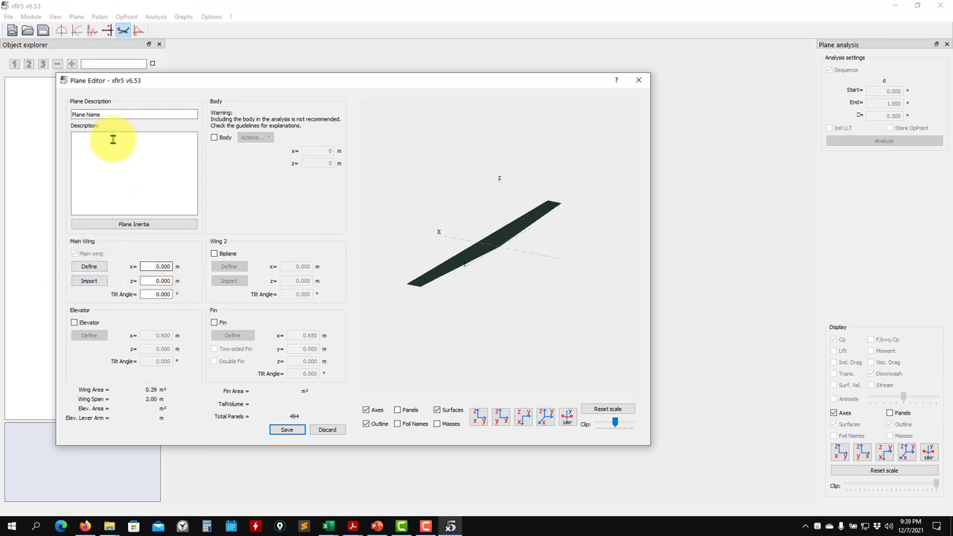
left_click_drag(113, 115, 24, 115)
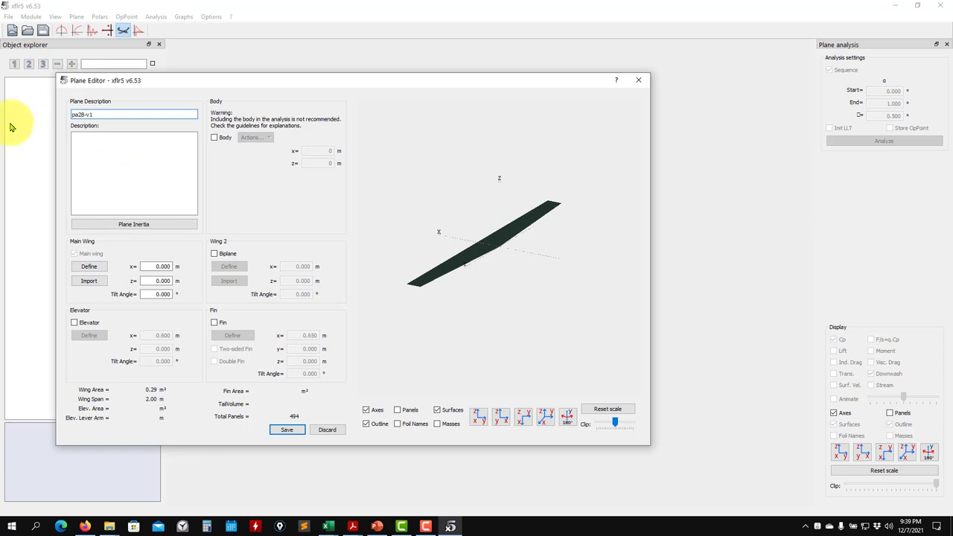
- Open the main wing's definition, review the PA-28 planform dimensions on slide 1 in PowerPoint, and return to xflr5
left_click(88, 267)
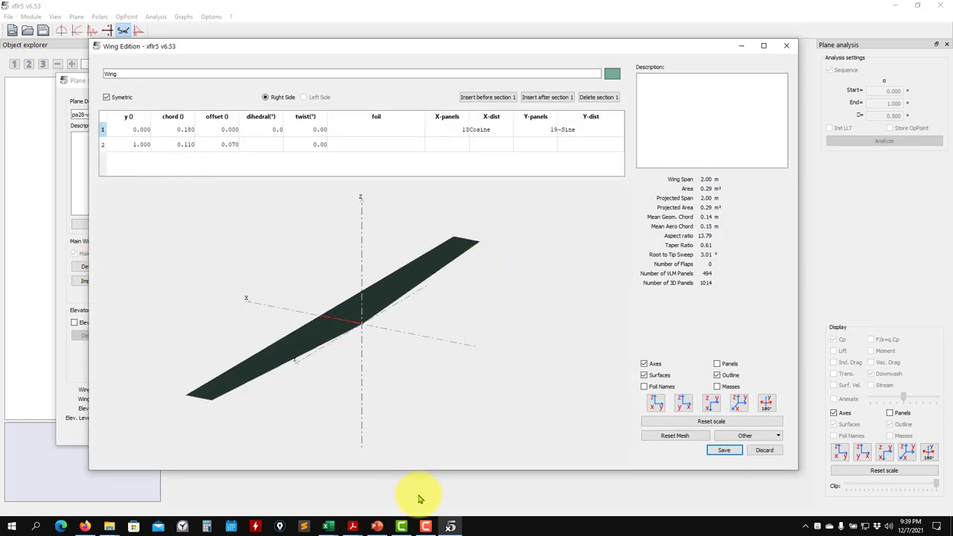
left_click(378, 526)
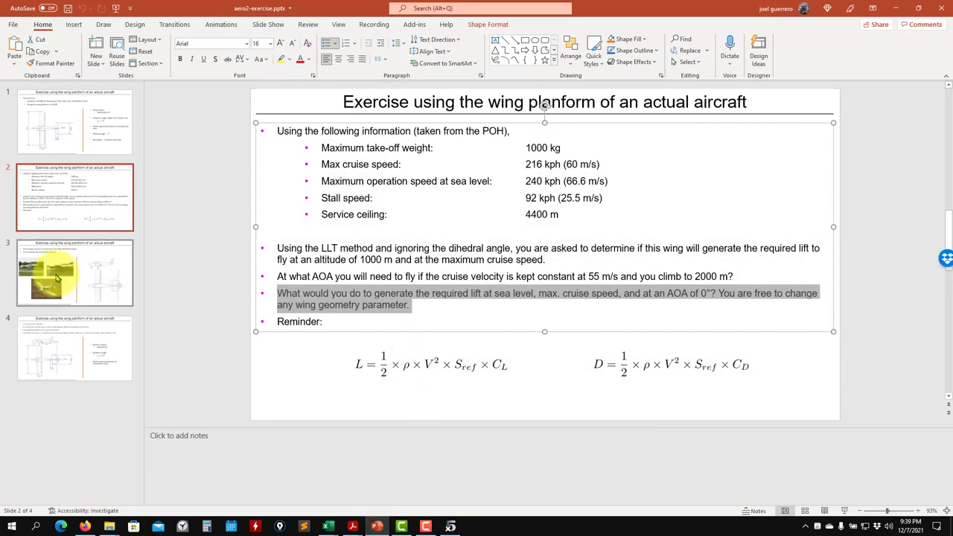
left_click(57, 275)
left_click(73, 135)
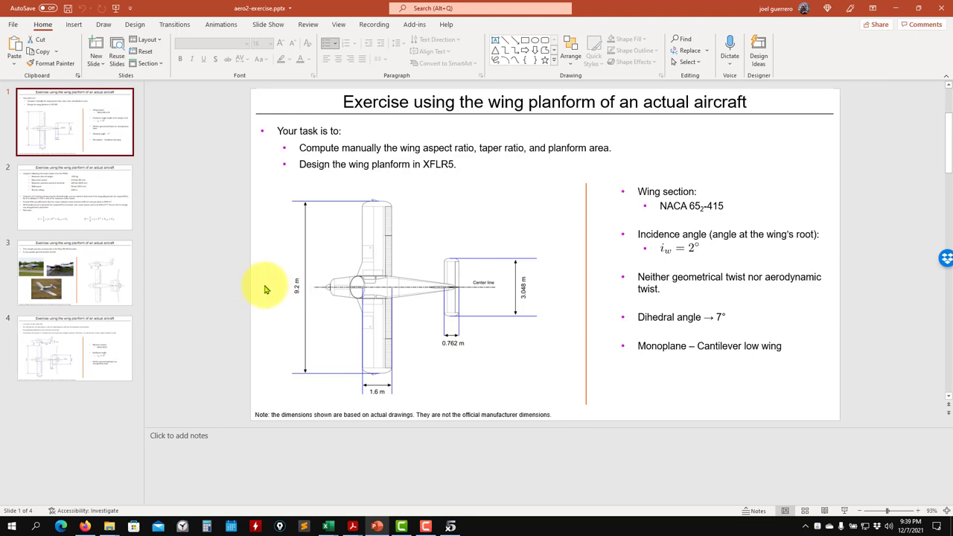
left_click(895, 7)
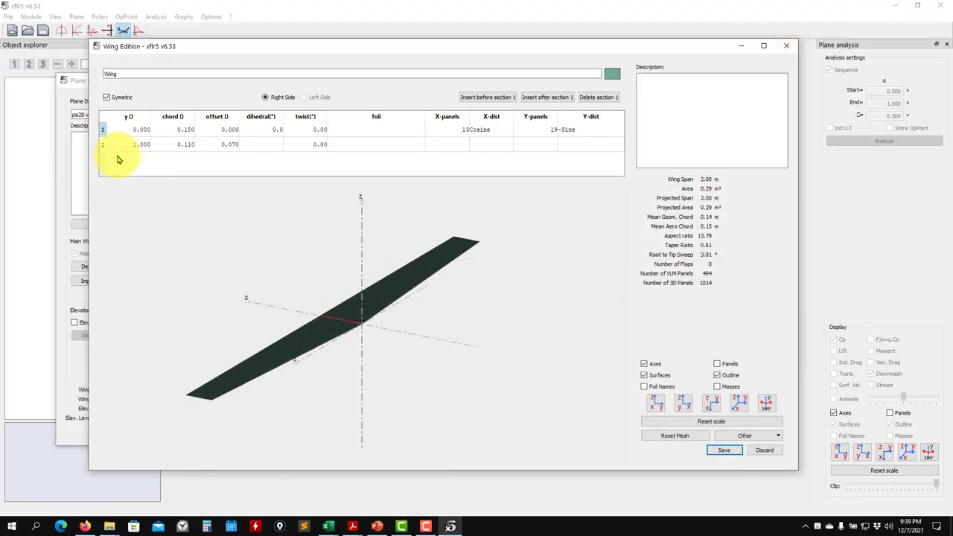
- Set the y position of wing section 2 to 46 and recheck the planform slide in PowerPoint before returning to xflr5
double_click(131, 145)
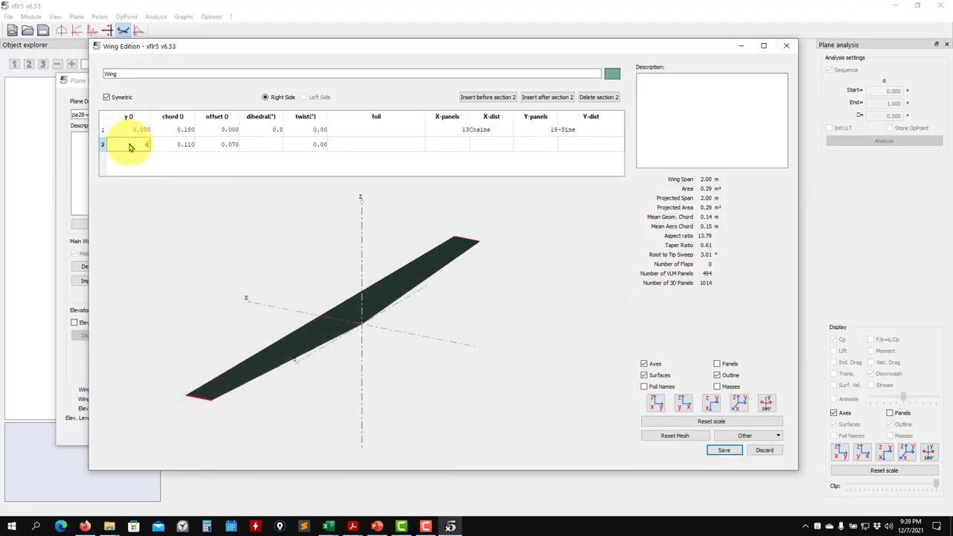
key("Return")
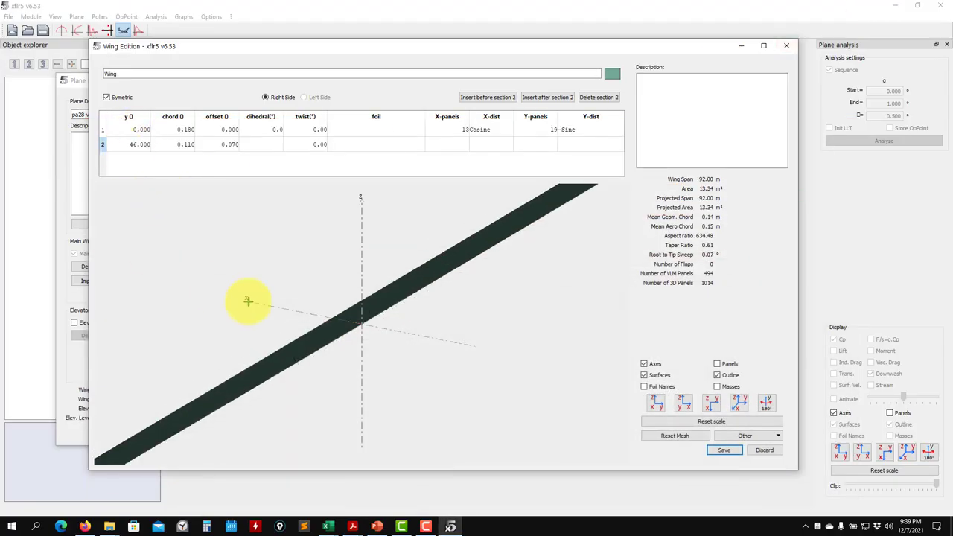
left_click(377, 526)
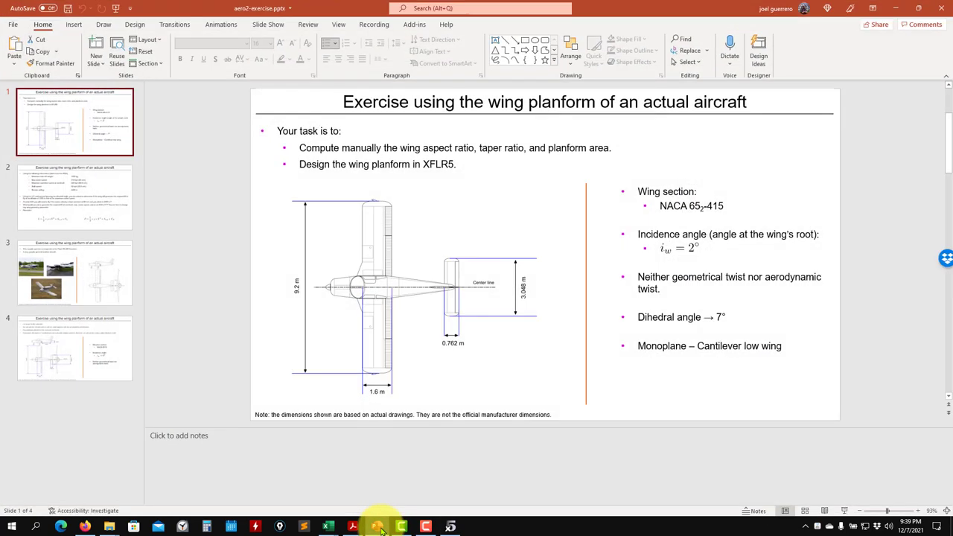
left_click(895, 7)
- Set the chord of both wing sections to 1.6 m
double_click(159, 131)
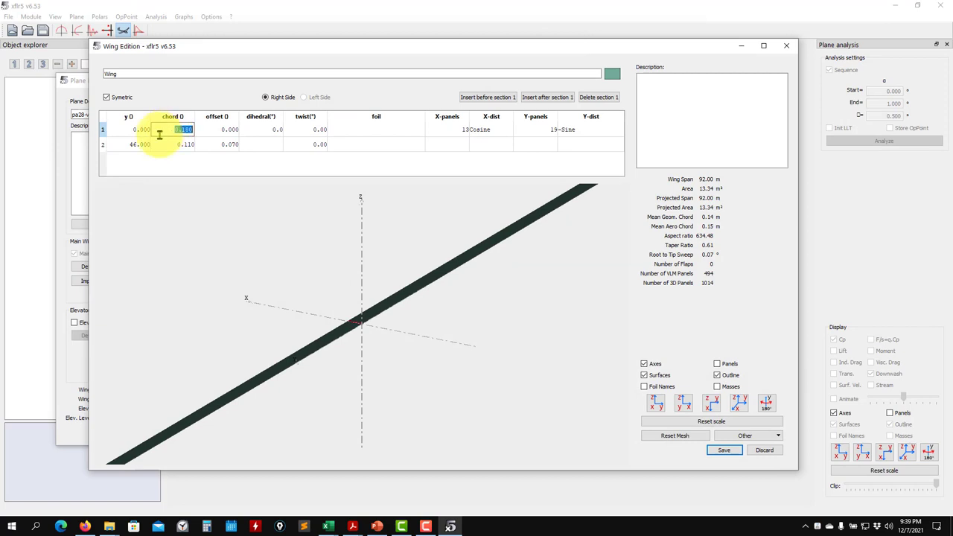
key("Return")
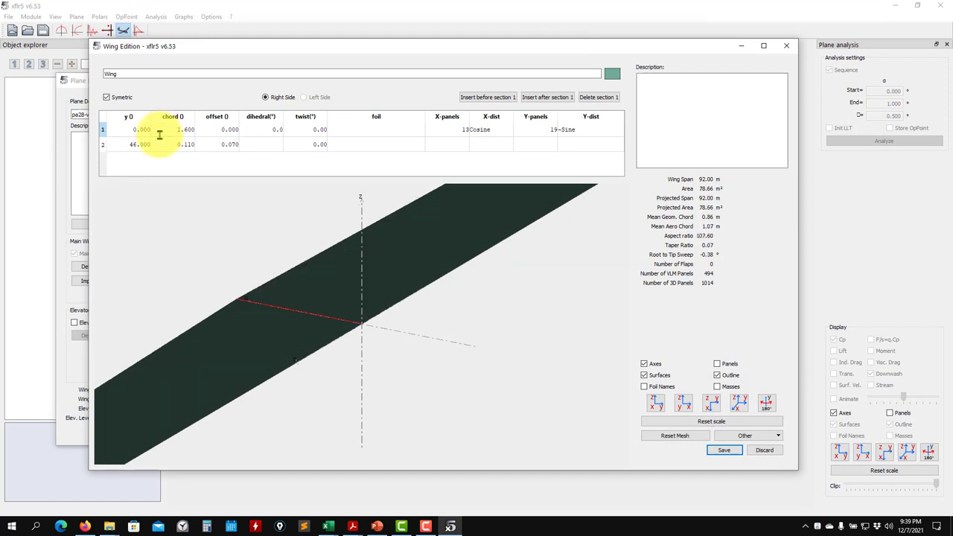
double_click(185, 144)
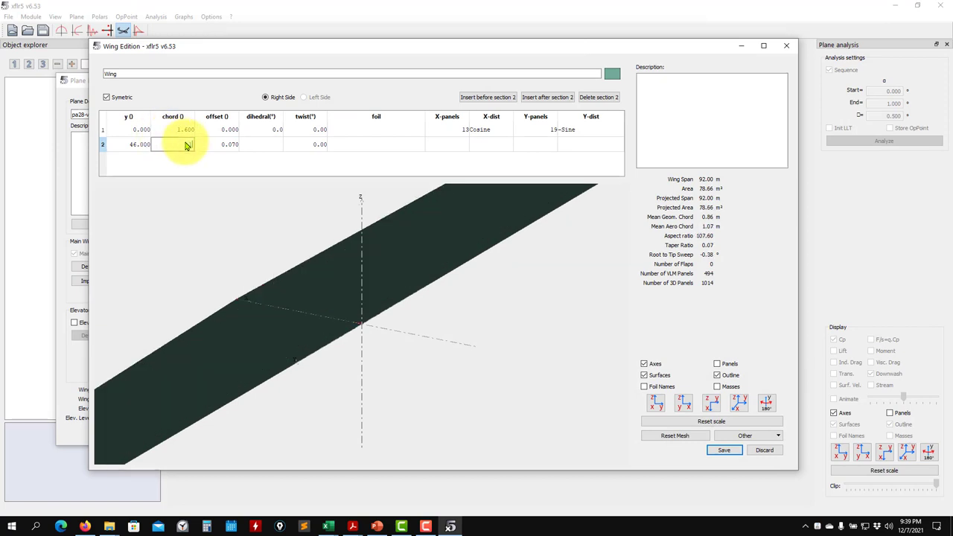
type("1.6")
key("Return")
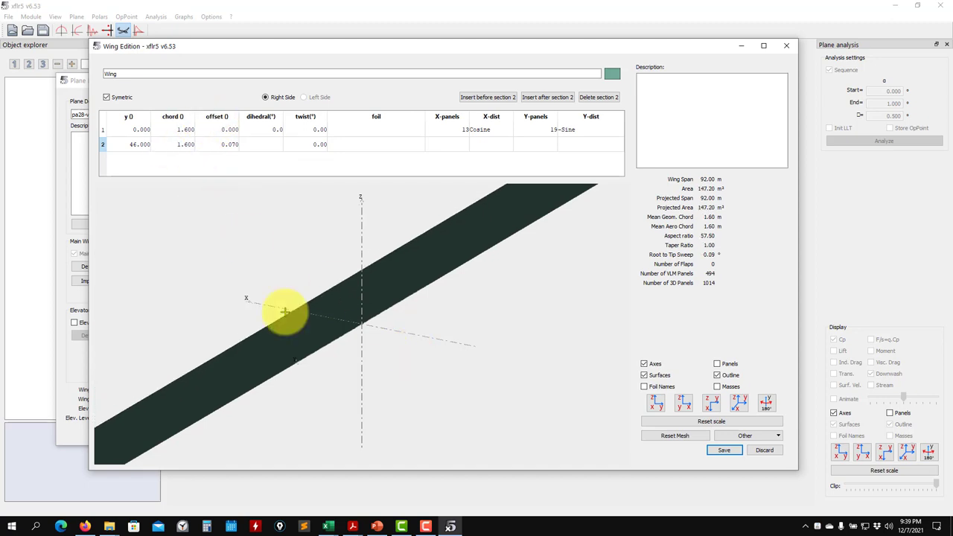
- Inspect the wing in the 3D preview and correct the y position of section 2 to 4.6 m
scroll(329, 376, "down", 10)
left_click_drag(333, 378, 340, 421)
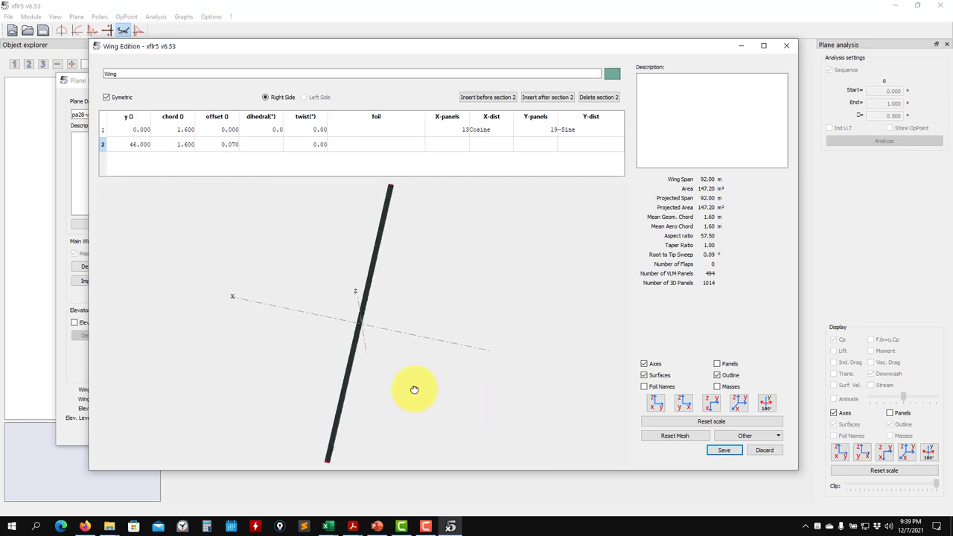
double_click(139, 145)
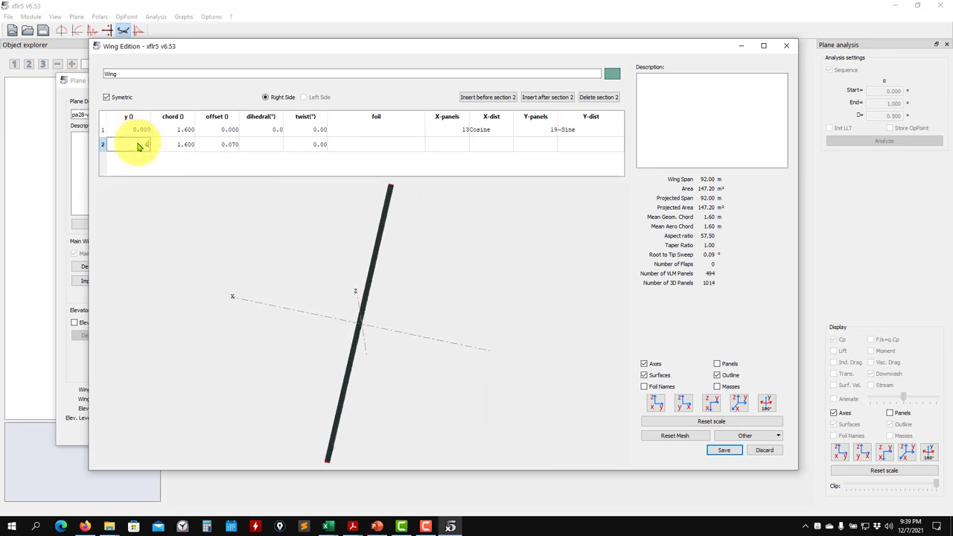
type("4.6")
key("Return")
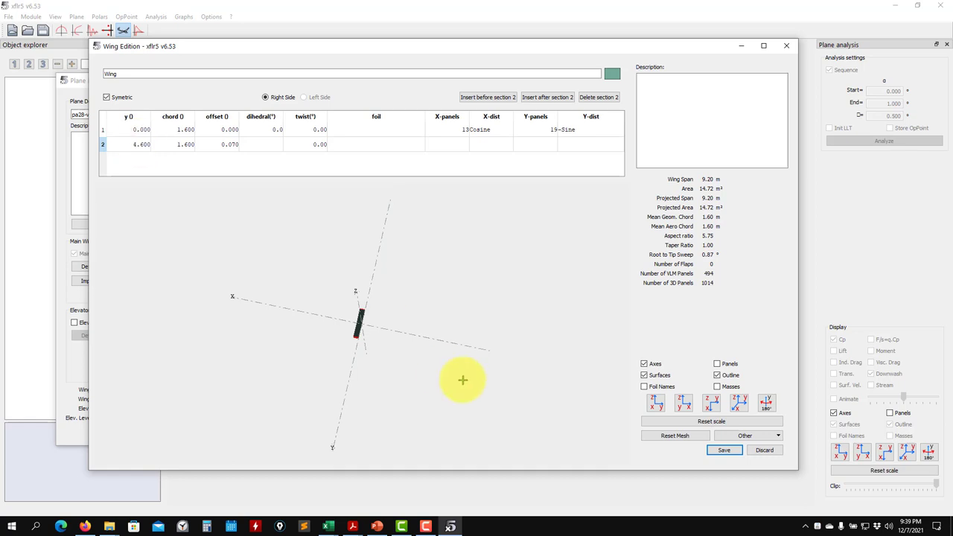
scroll(369, 364, "up", 10)
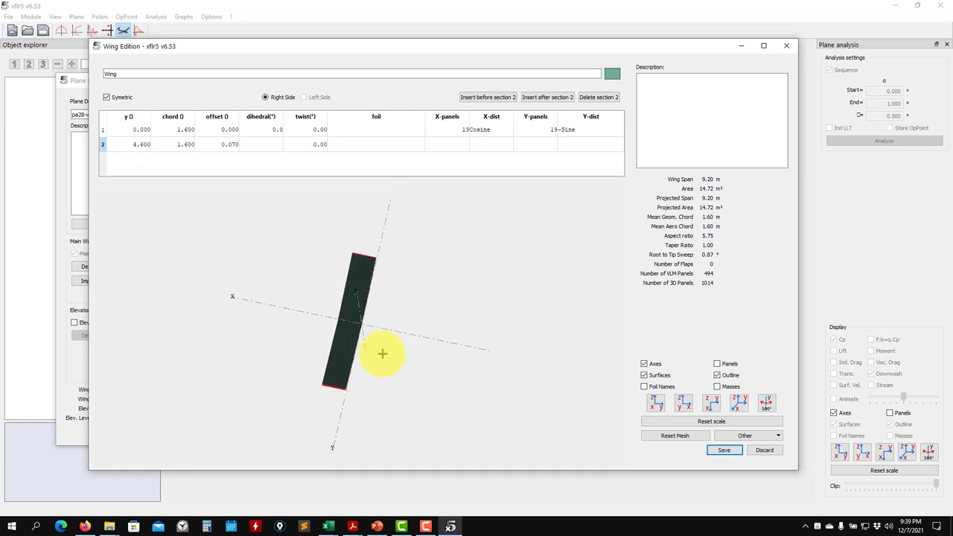
scroll(355, 364, "up", 2)
- Try an offset of 1 m on wing section 2 to show sweep, and set the offset to 0
double_click(217, 144)
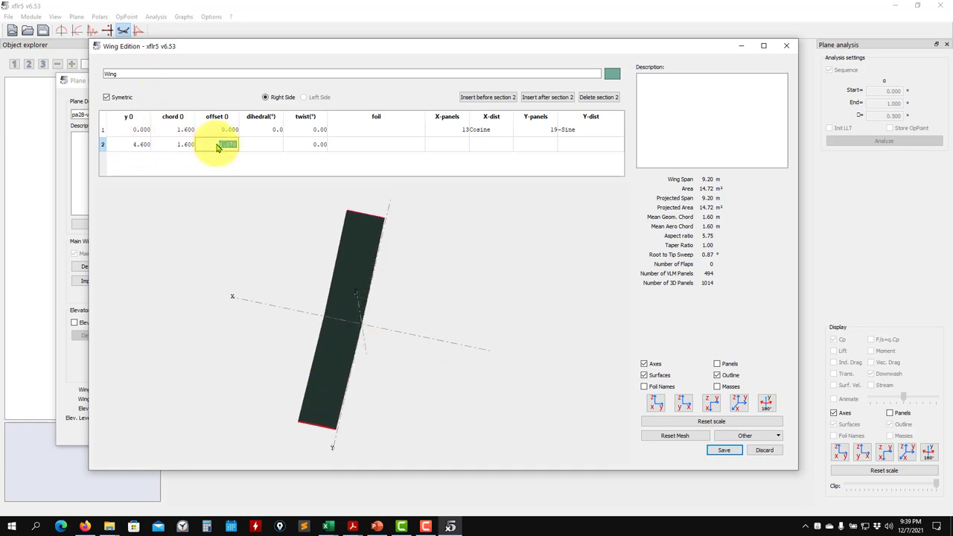
key("Return")
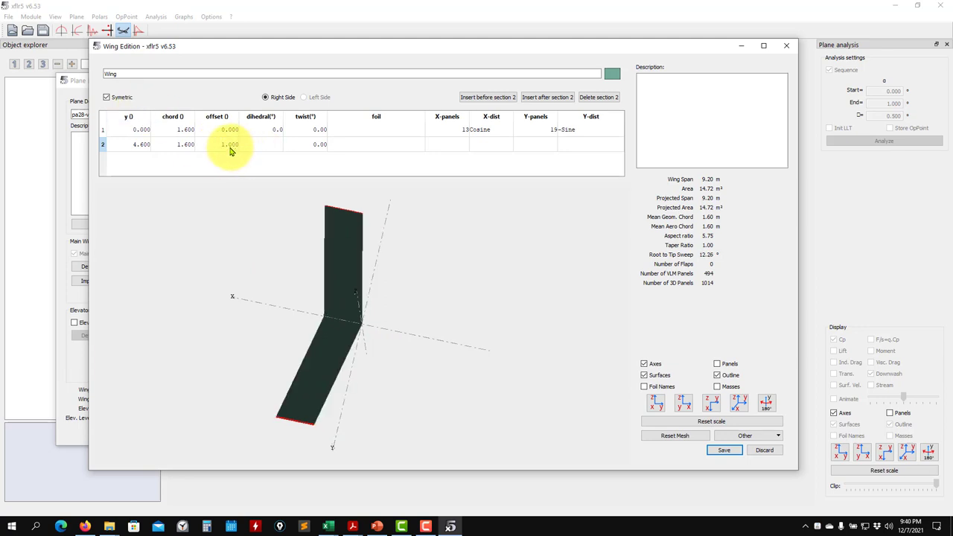
key("Return")
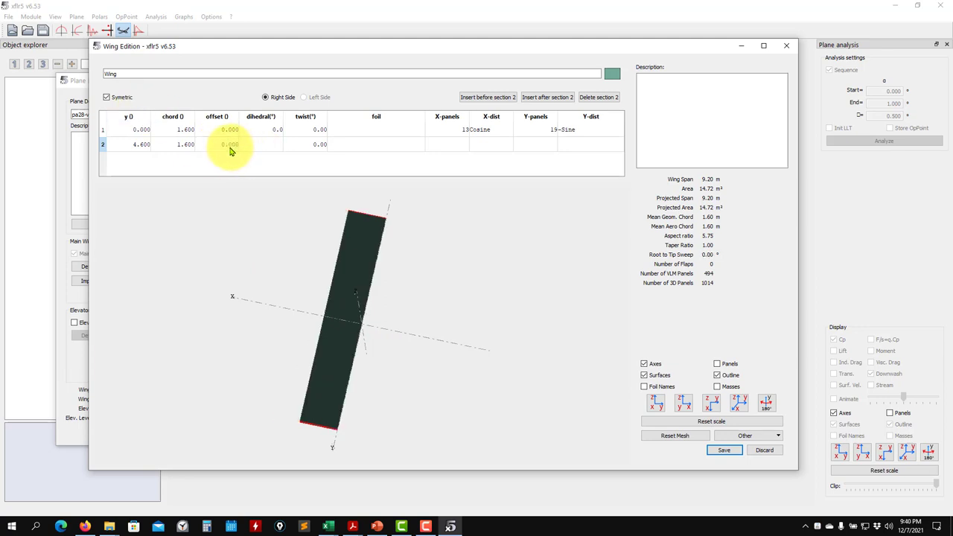
- Set the twist of both wing sections to 2° and inspect the wing in the 3D preview
double_click(318, 131)
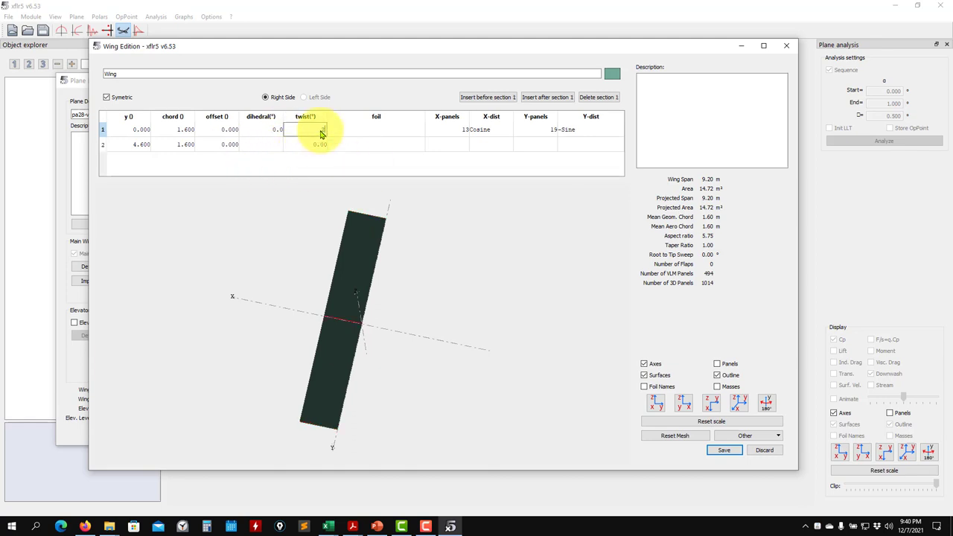
double_click(318, 145)
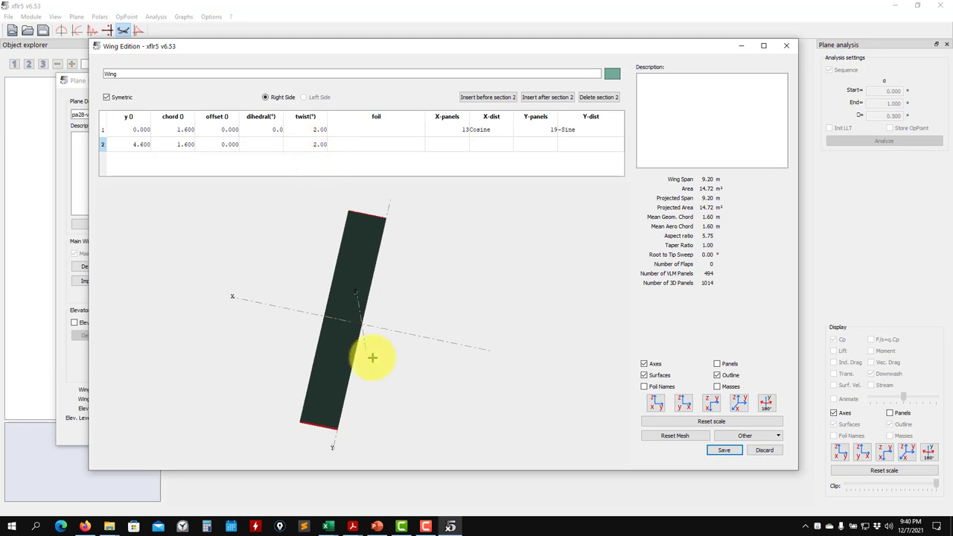
left_click_drag(372, 358, 385, 221)
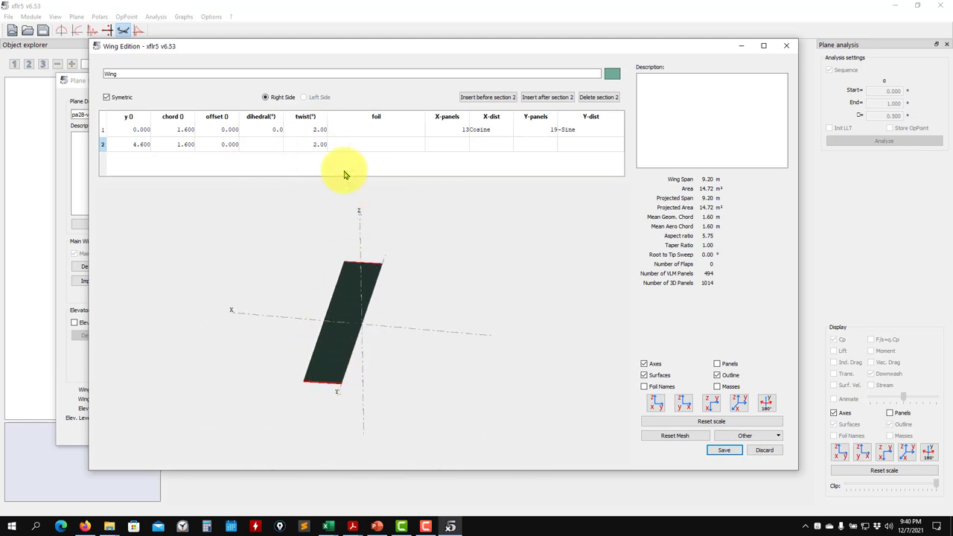
- Inspect the untapered wing in the 3D preview and check the available foil choices for both wing sections
left_click_drag(362, 313, 496, 374)
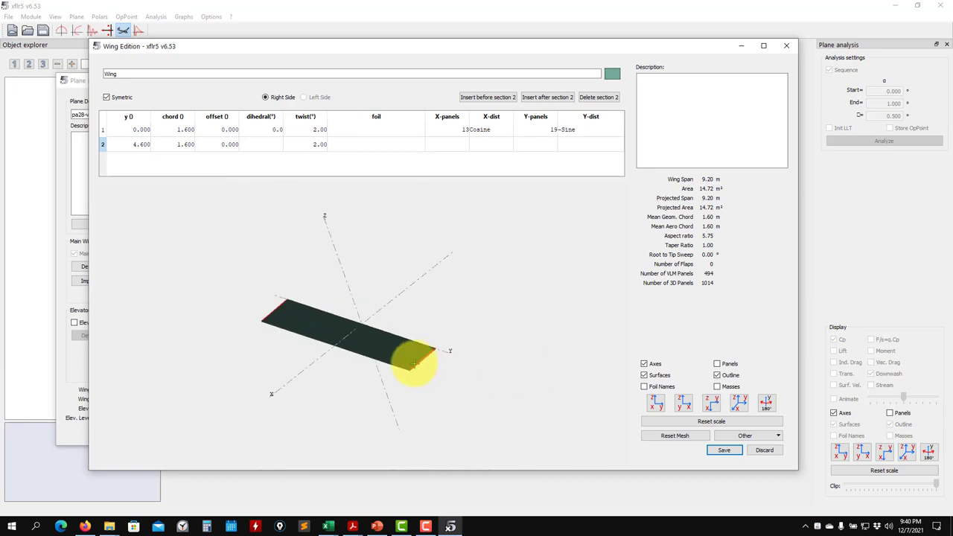
left_click_drag(414, 363, 339, 363)
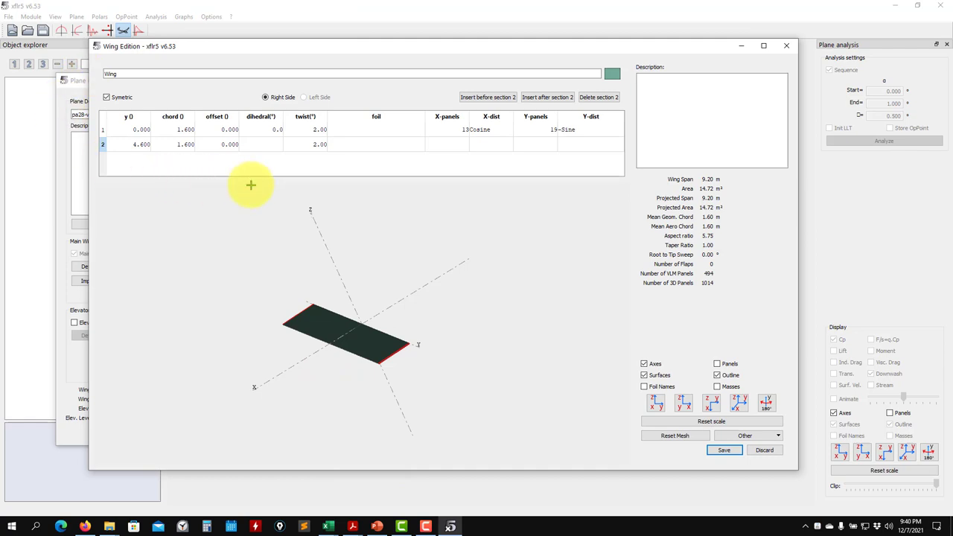
left_click(386, 134)
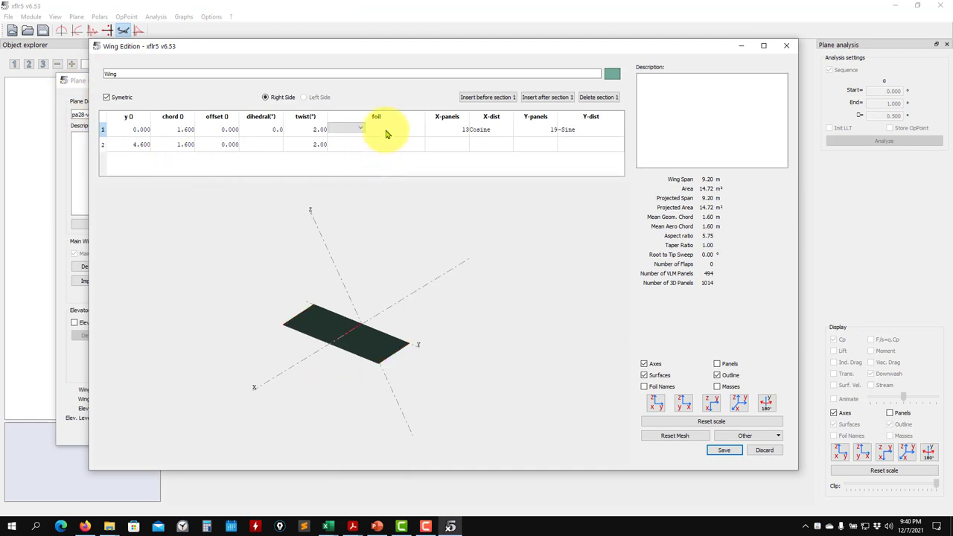
left_click(360, 143)
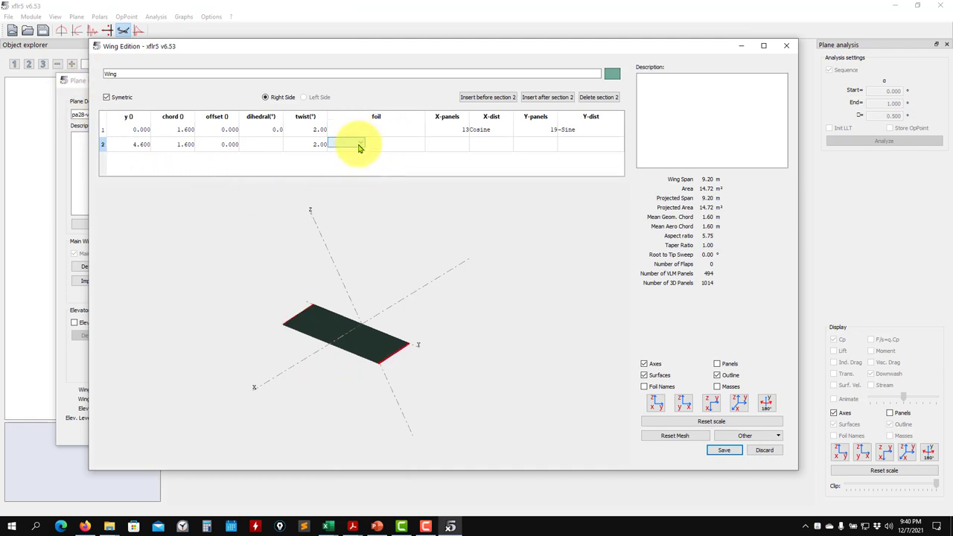
left_click_drag(376, 295, 310, 324)
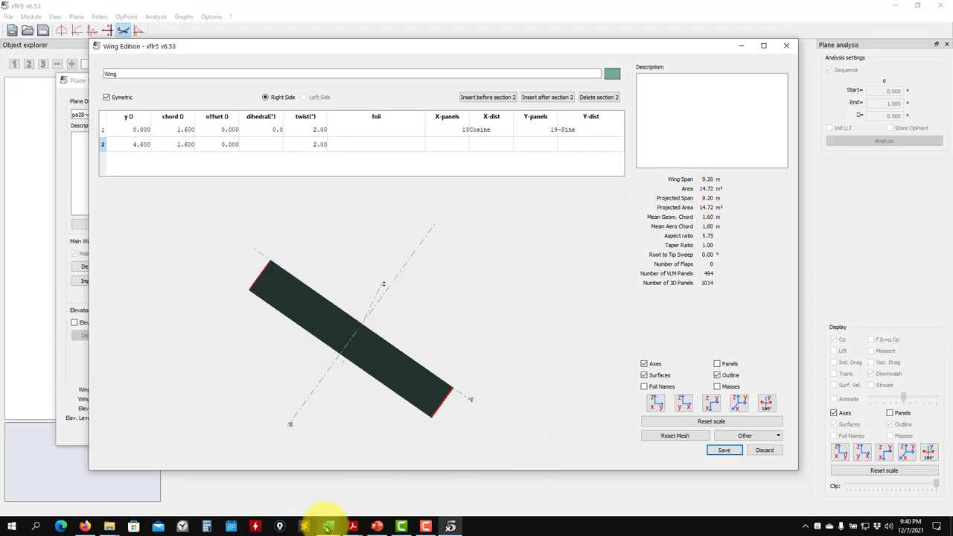
- Switch to the Excel workbook to compare the PA28 aspect ratio, taper ratio and wing area, and return to XFLR5
mouse_move(328, 526)
left_click(374, 491)
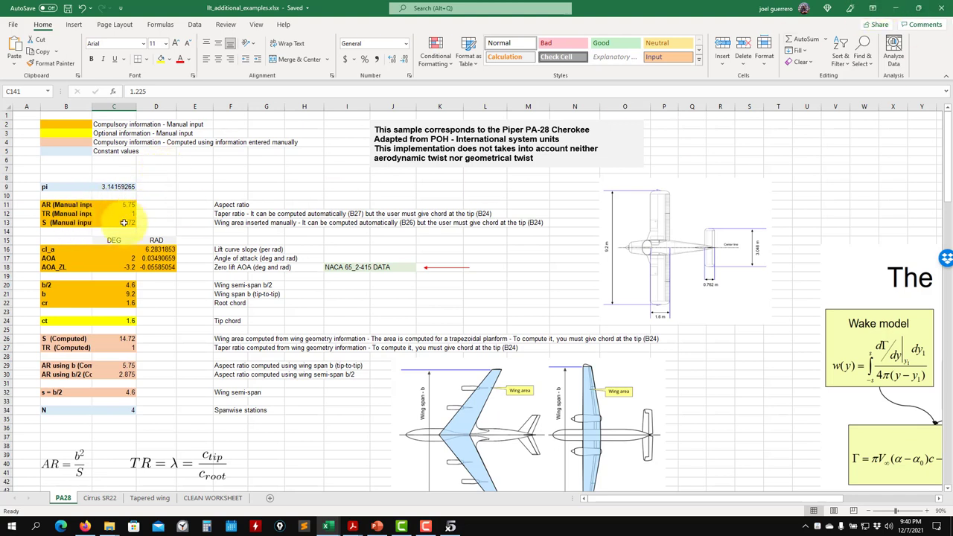
left_click(895, 7)
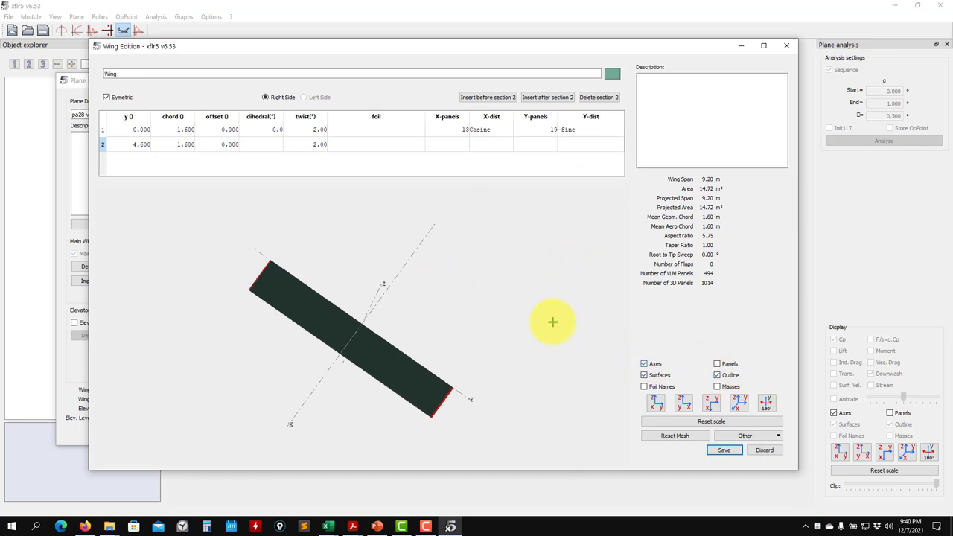
- Try adding a third wing section after section 2 with its y position at 8 m
left_click_drag(347, 351, 494, 485)
scroll(402, 417, "up", 2)
left_click_drag(425, 425, 489, 367)
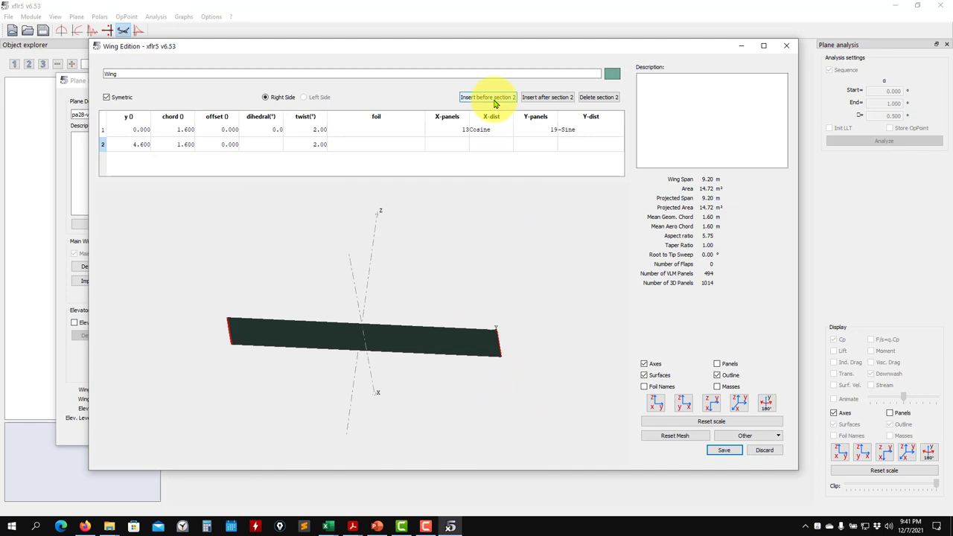
left_click(547, 98)
left_click_drag(521, 345, 459, 225)
double_click(140, 159)
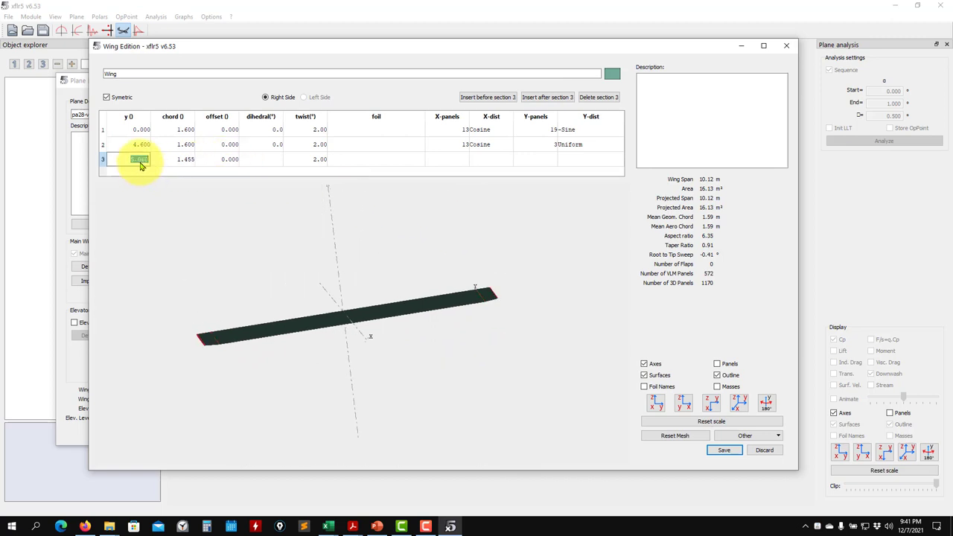
type("8")
key("Return")
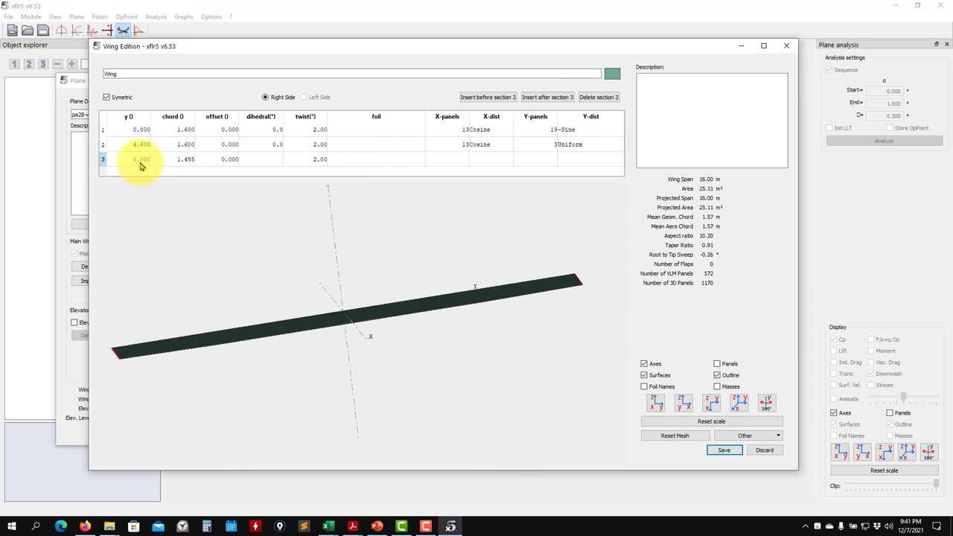
- Set the chord of wing section 3 to 0.8 m and inspect the tapered outer panel
left_click_drag(414, 268, 387, 327)
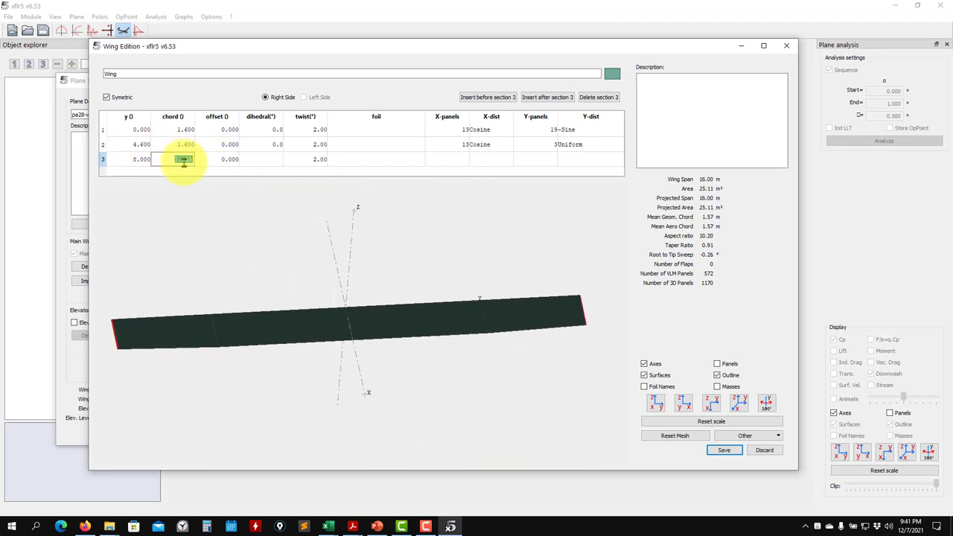
left_click(183, 161)
type("0.8")
key("Return")
left_click_drag(303, 284, 314, 335)
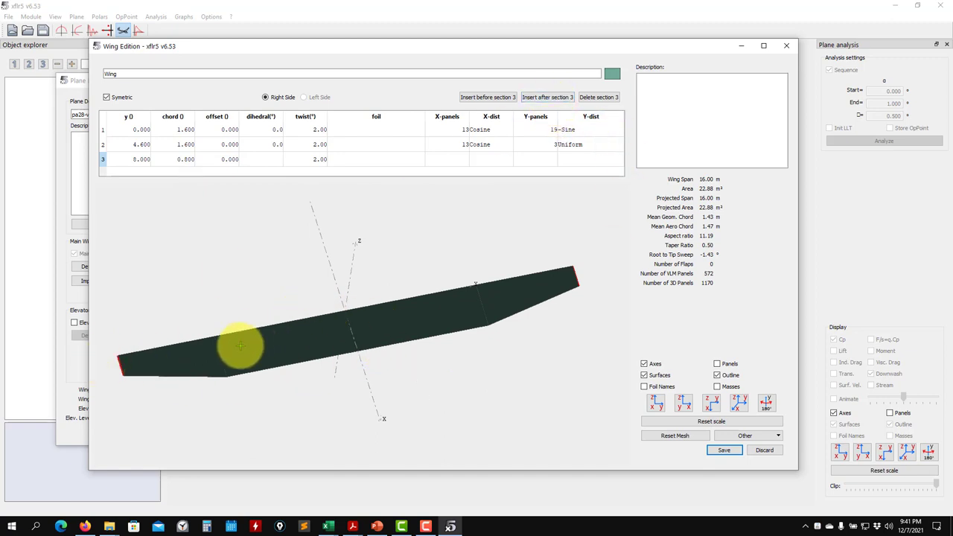
- Try inserting more sections after section 3, and delete all added sections to restore the two-section wing
left_click(548, 97)
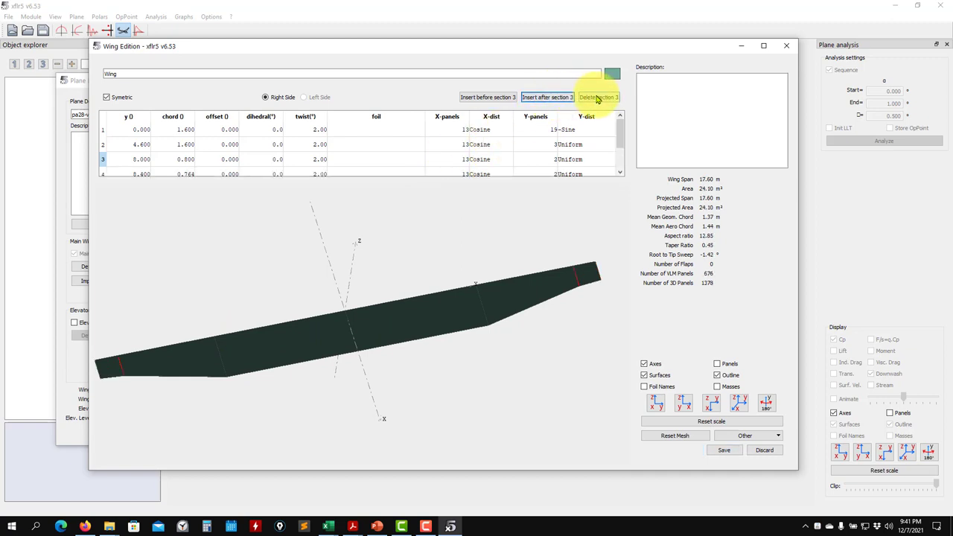
scroll(179, 166, "down", 1)
left_click(127, 169)
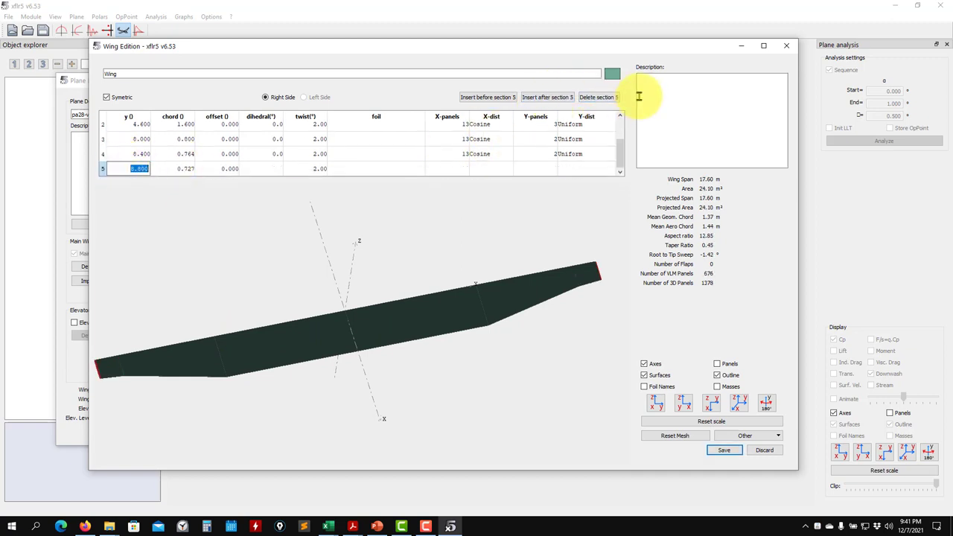
left_click(599, 98)
left_click(601, 98)
left_click(601, 98)
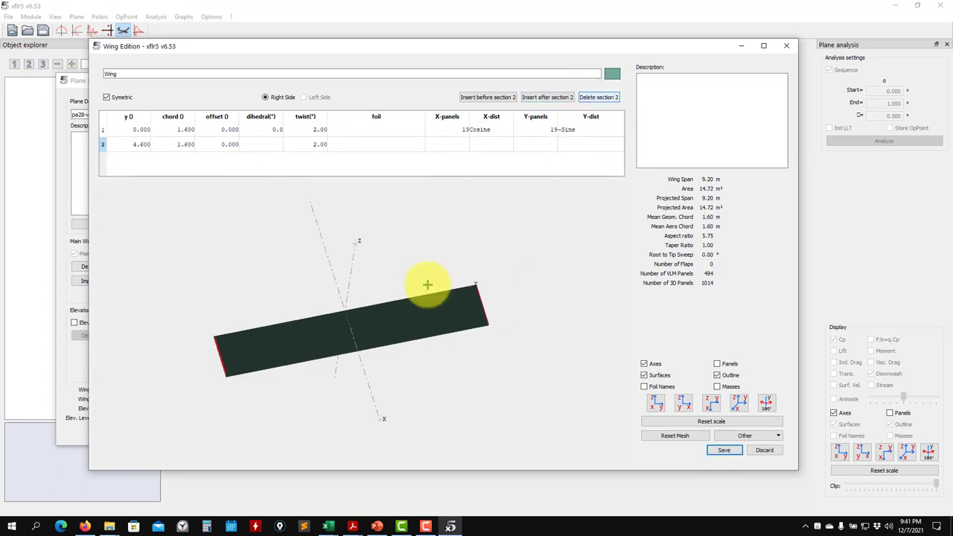
- Save the wing definition and the plane pa28-v1
left_click_drag(427, 282, 332, 215)
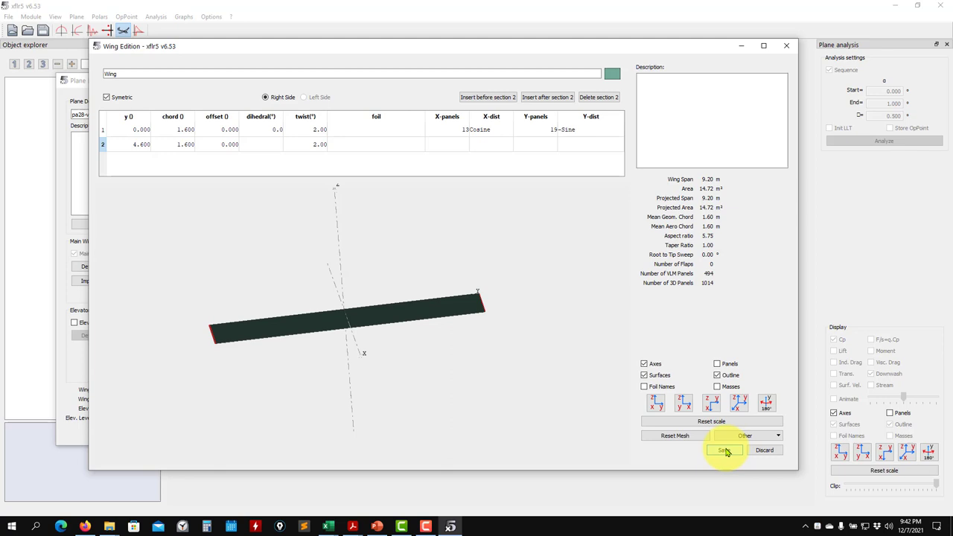
left_click(724, 451)
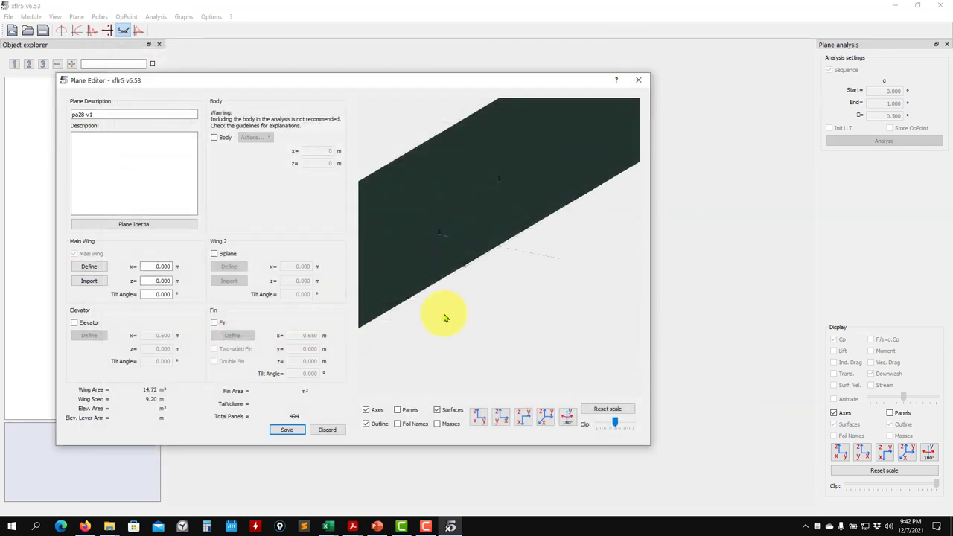
left_click(286, 430)
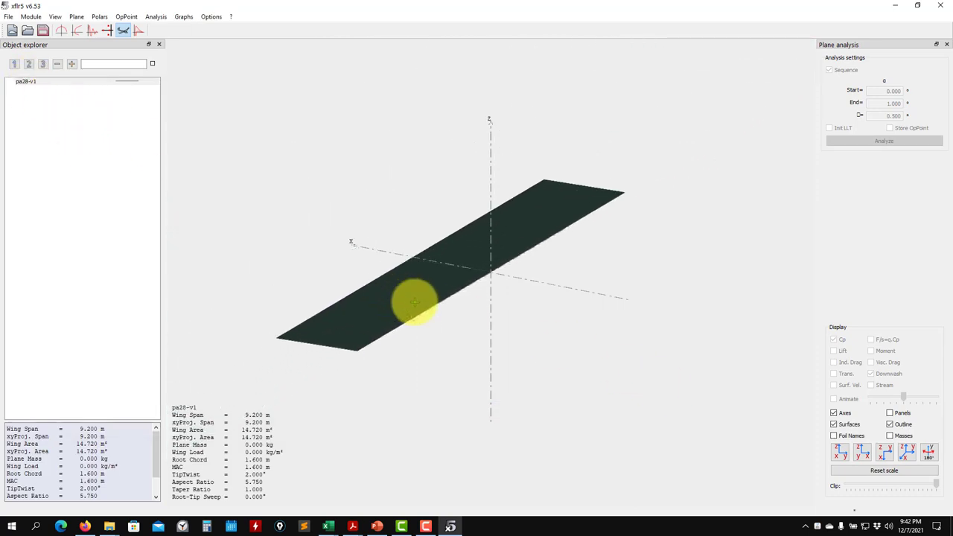
- Open the XFoil Direct Analysis module and check the required wing section on the PowerPoint exercise slide
left_click(30, 18)
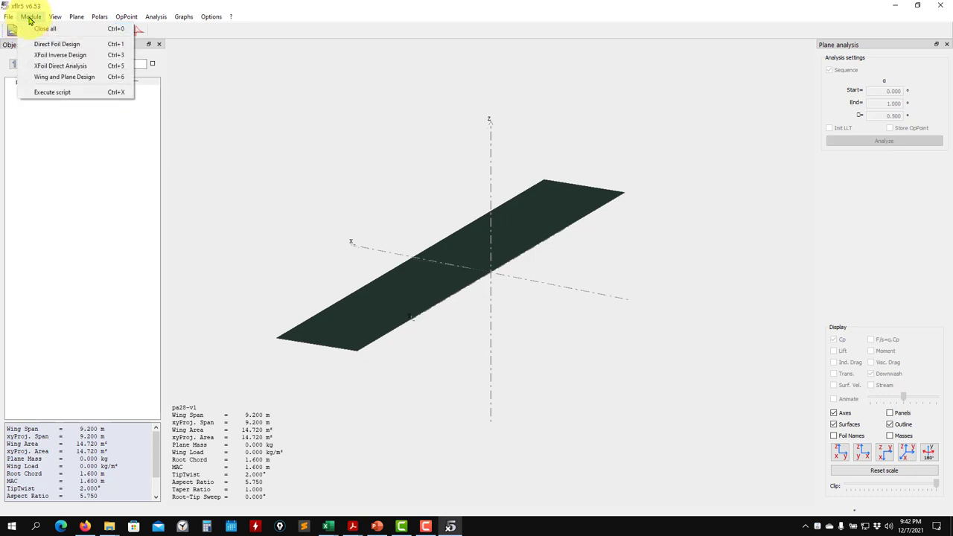
left_click(58, 68)
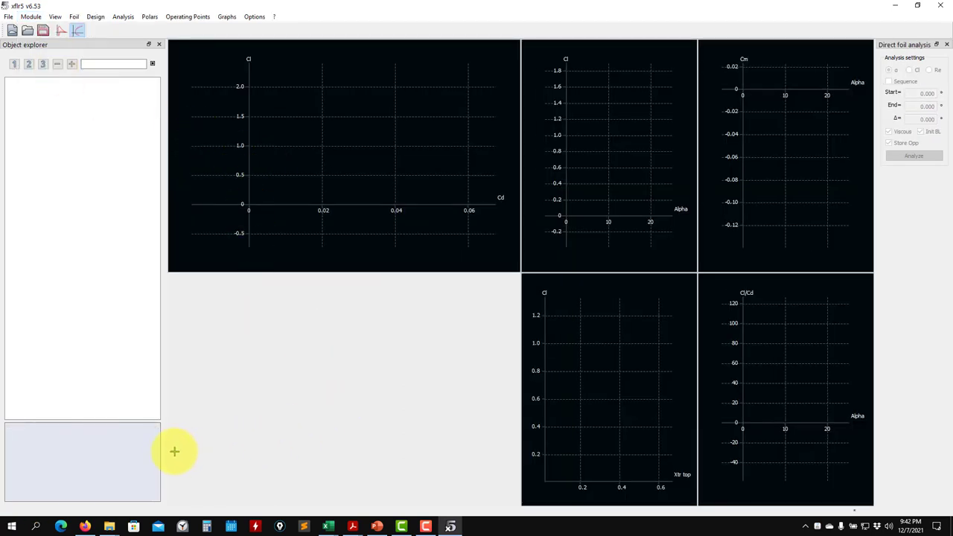
left_click(85, 526)
left_click(84, 526)
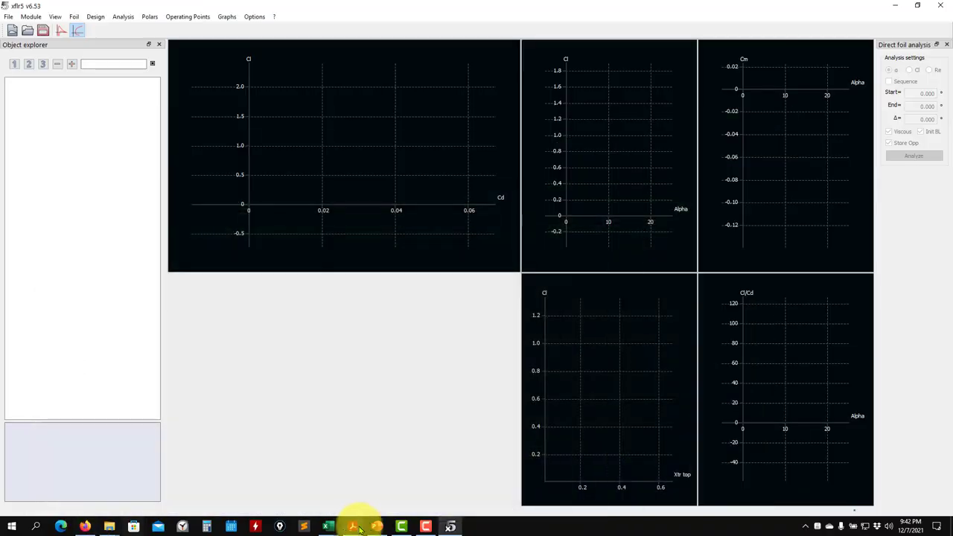
left_click(376, 526)
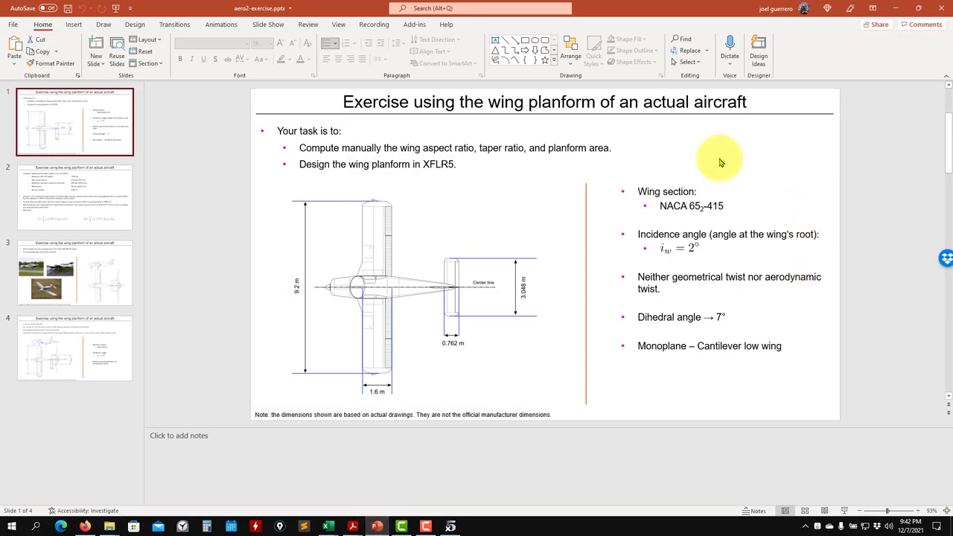
left_click(897, 9)
- Switch to File Explorer and browse to the airfoils folder in lecture_aero_2021, lecture2, XFLR5-v653
mouse_move(111, 521)
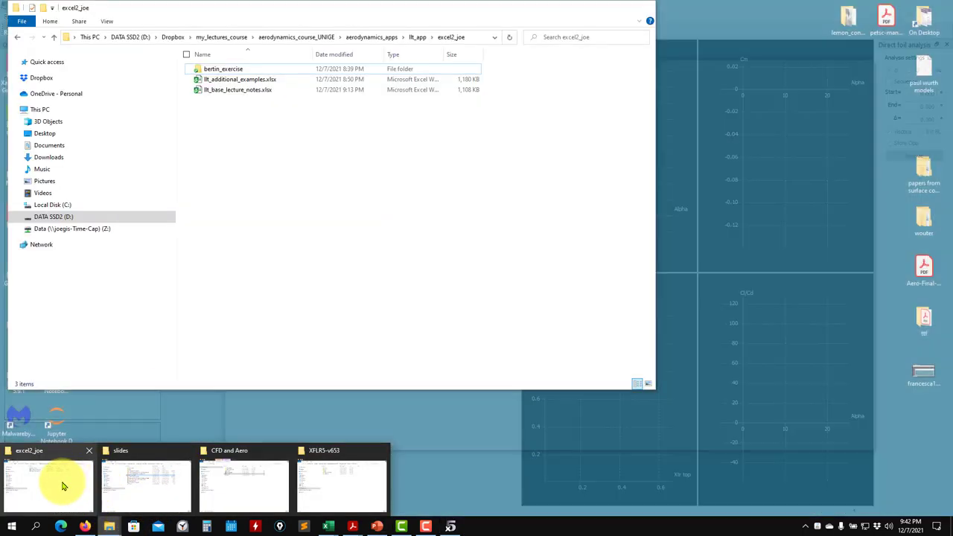
left_click(64, 485)
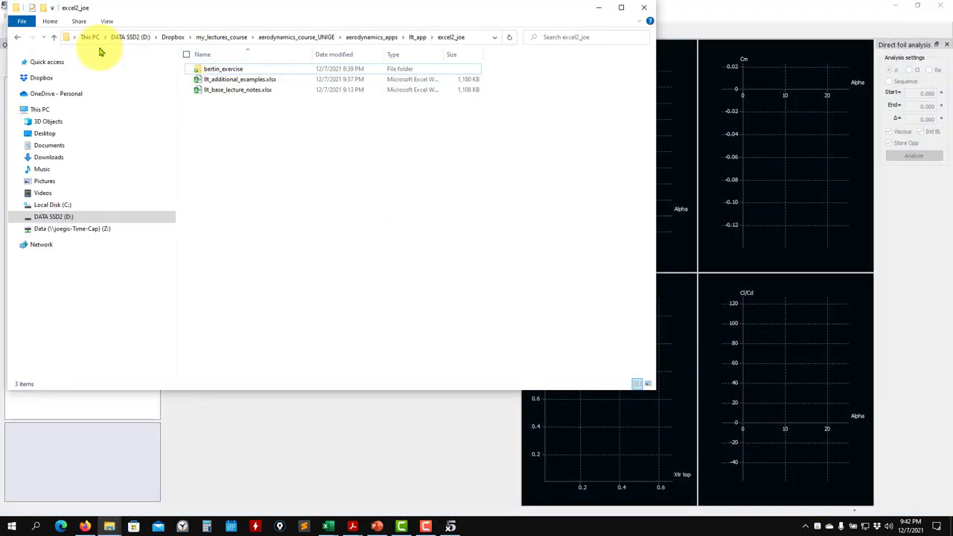
left_click(54, 37)
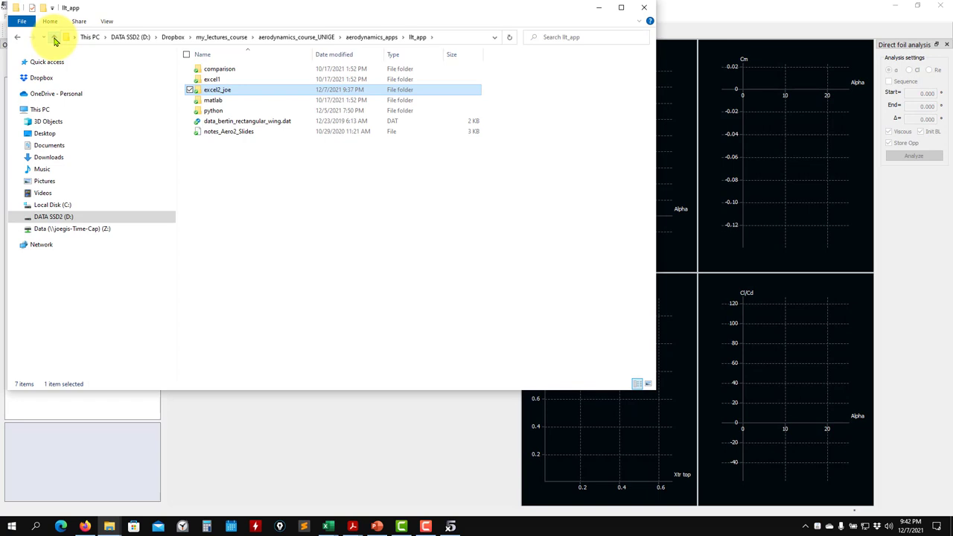
left_click(54, 38)
left_click(54, 37)
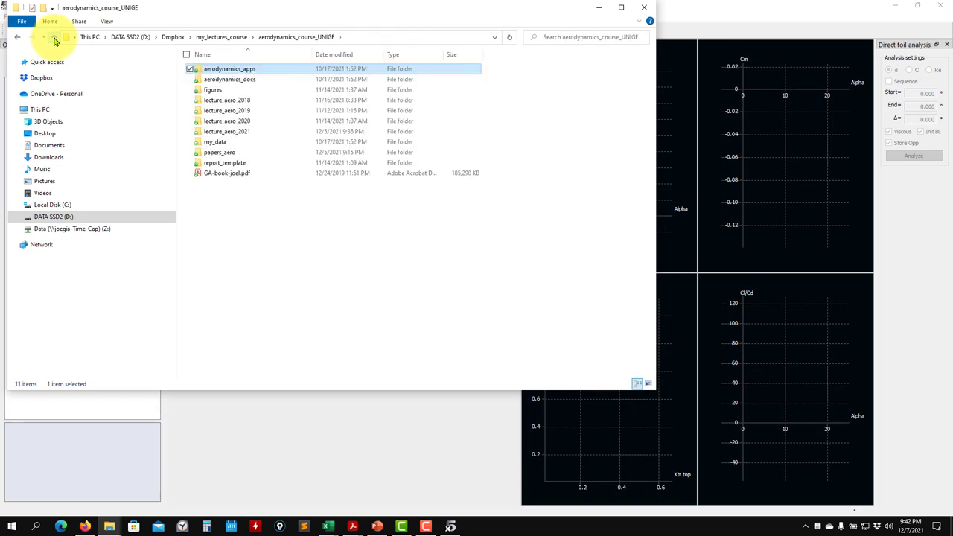
double_click(225, 131)
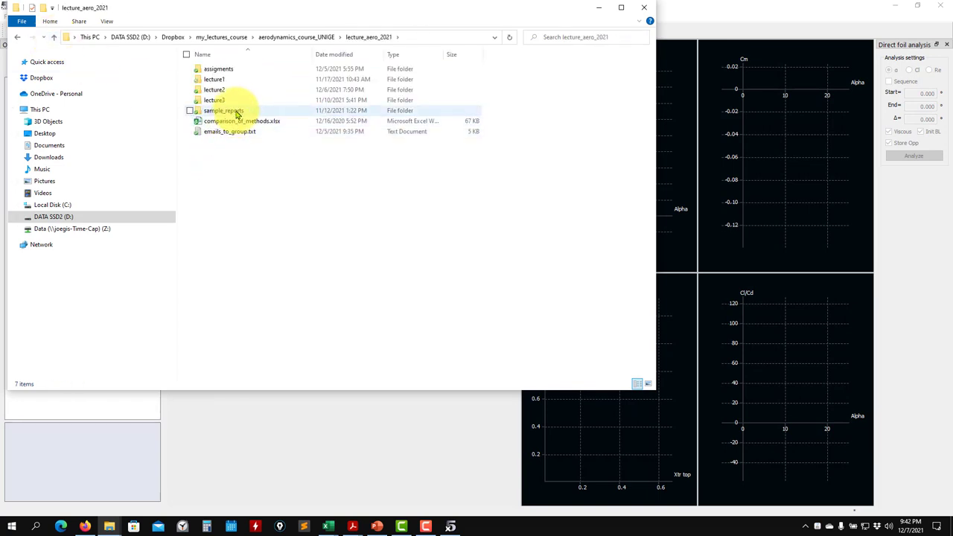
double_click(214, 90)
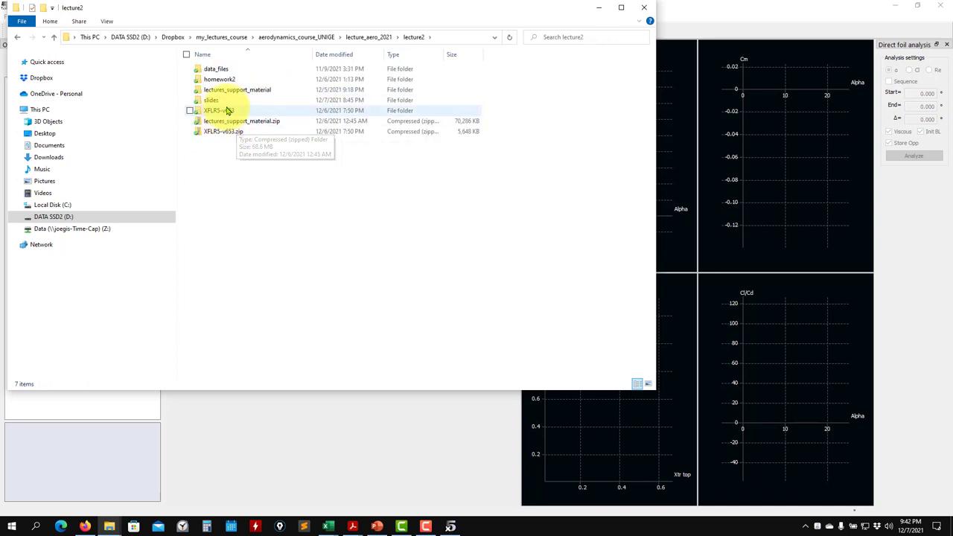
left_click(227, 110)
double_click(222, 113)
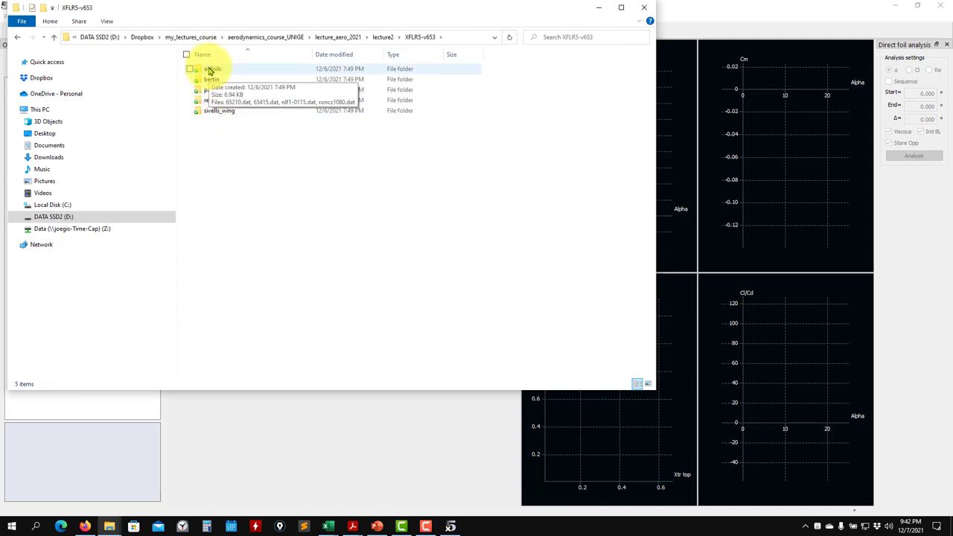
double_click(209, 69)
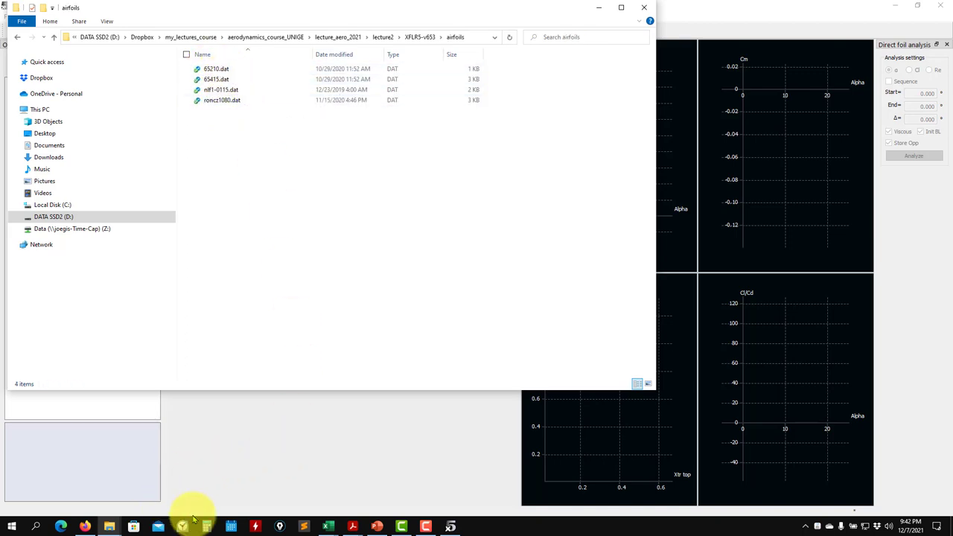
- Recheck the wing section on the exercise slide, and open 65415.dat in Sublime Text to review its airfoil coordinates
left_click(377, 525)
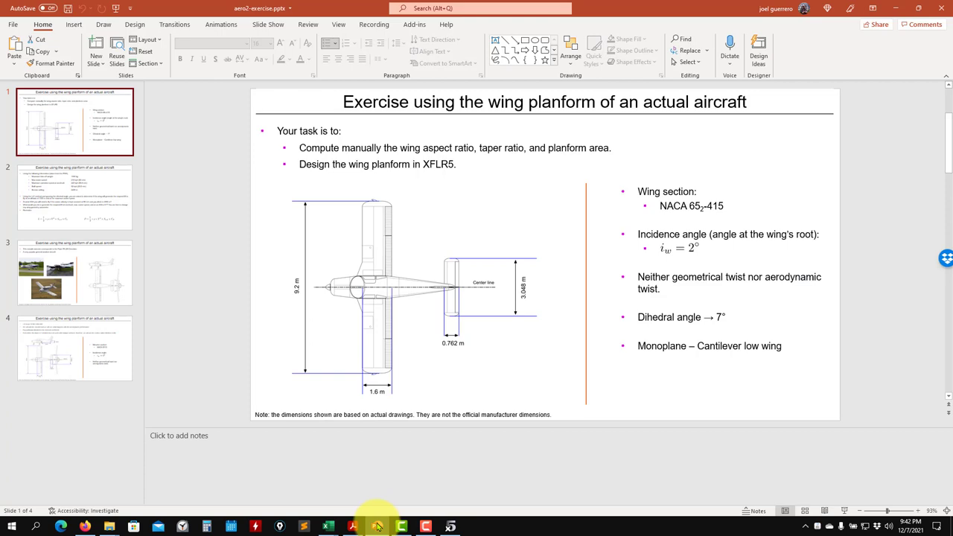
left_click(378, 525)
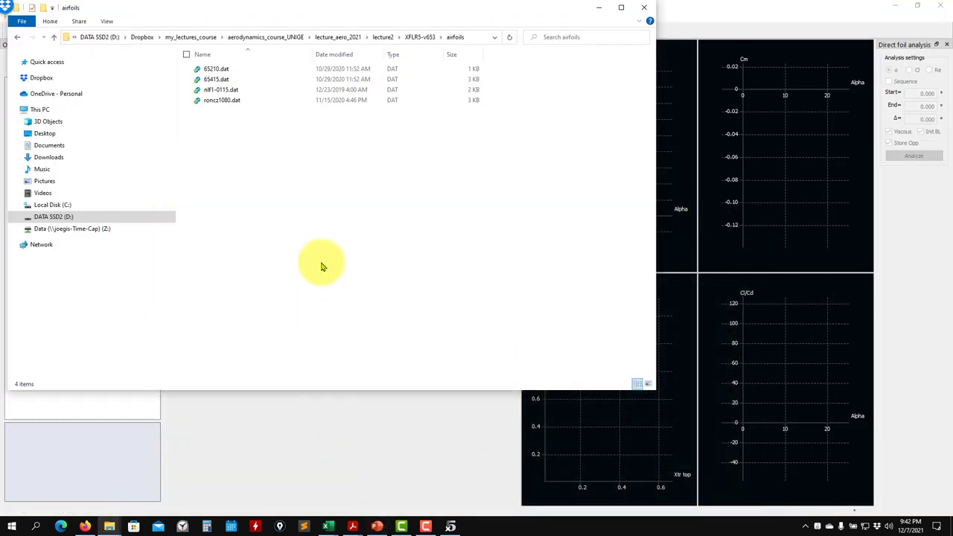
left_click(220, 81)
right_click(221, 82)
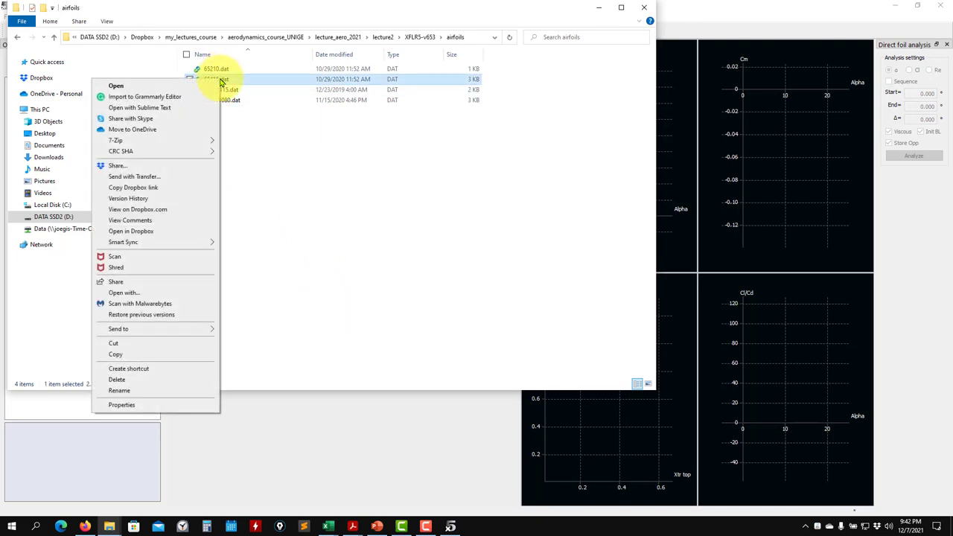
left_click(194, 109)
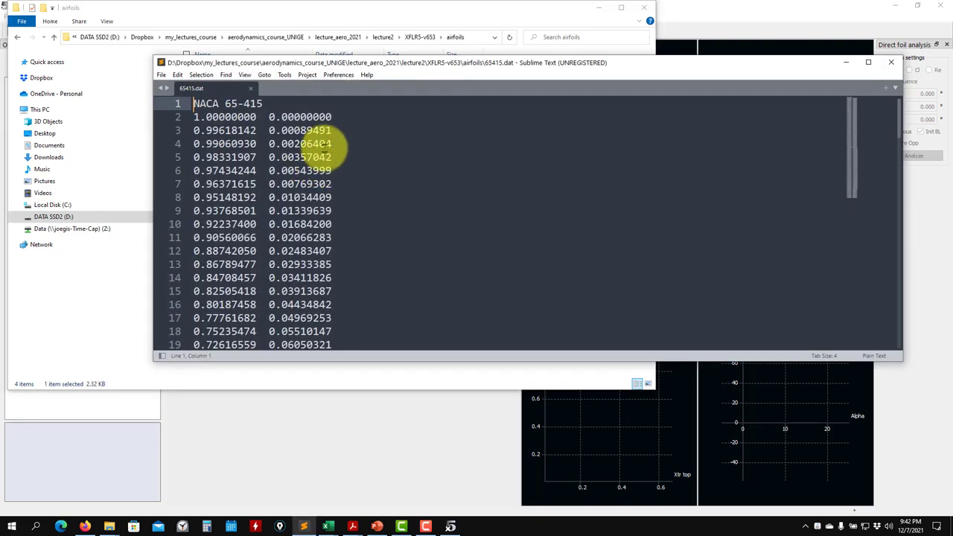
scroll(201, 108, "down", 3)
scroll(201, 108, "down", 18)
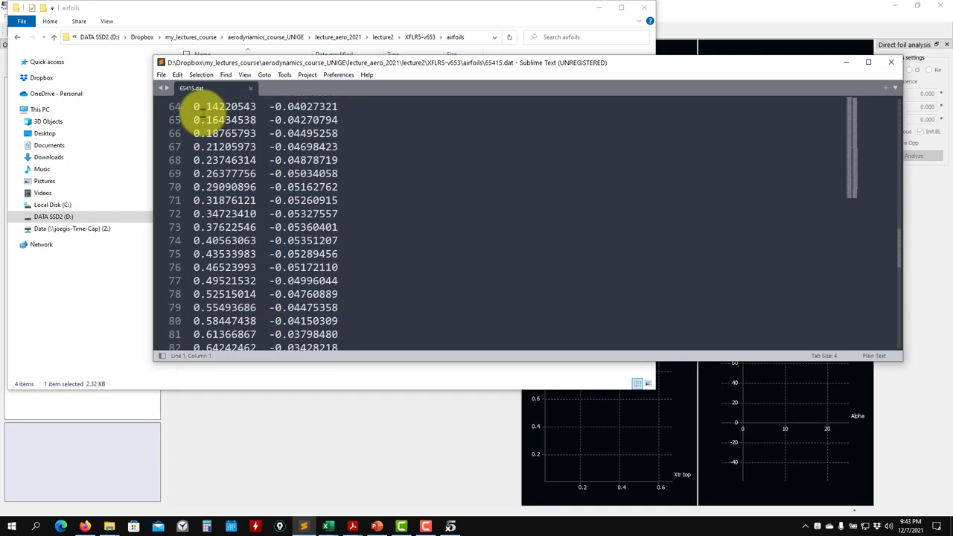
- Close 65415.dat and minimize Sublime Text and File Explorer to return to XFLR5
left_click(252, 89)
left_click(847, 63)
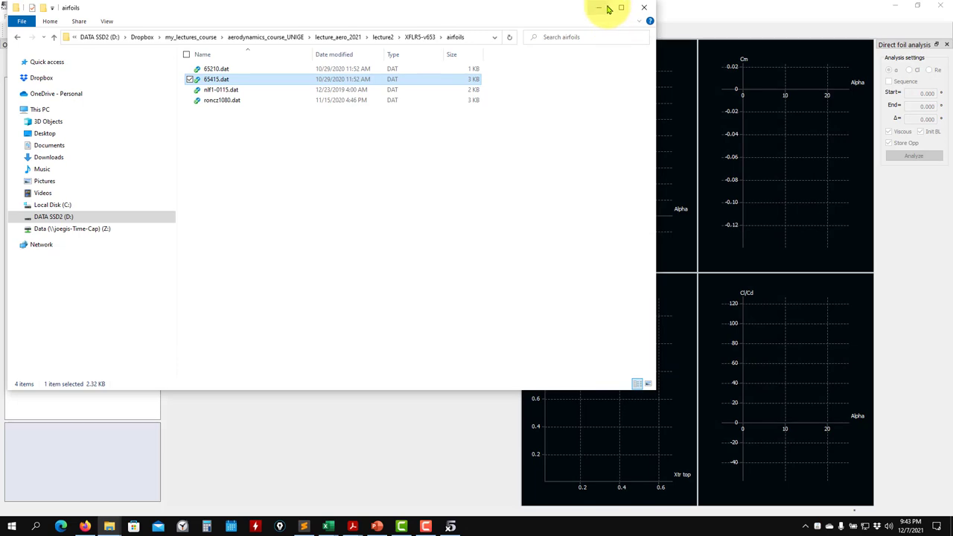
left_click(599, 9)
- Load the airfoil file 65415.dat from the airfoils folder under v653 into the XFoil Direct Analysis module
left_click(29, 32)
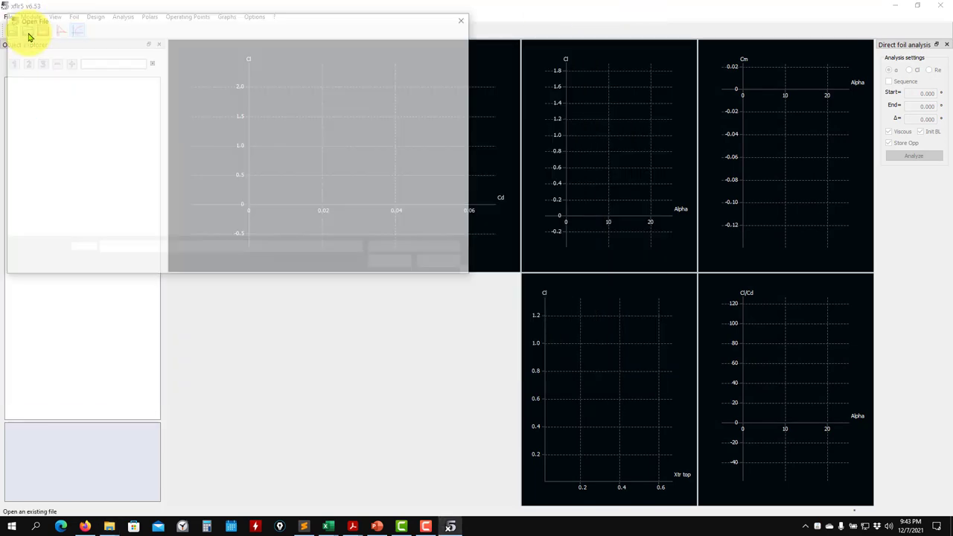
left_click(441, 262)
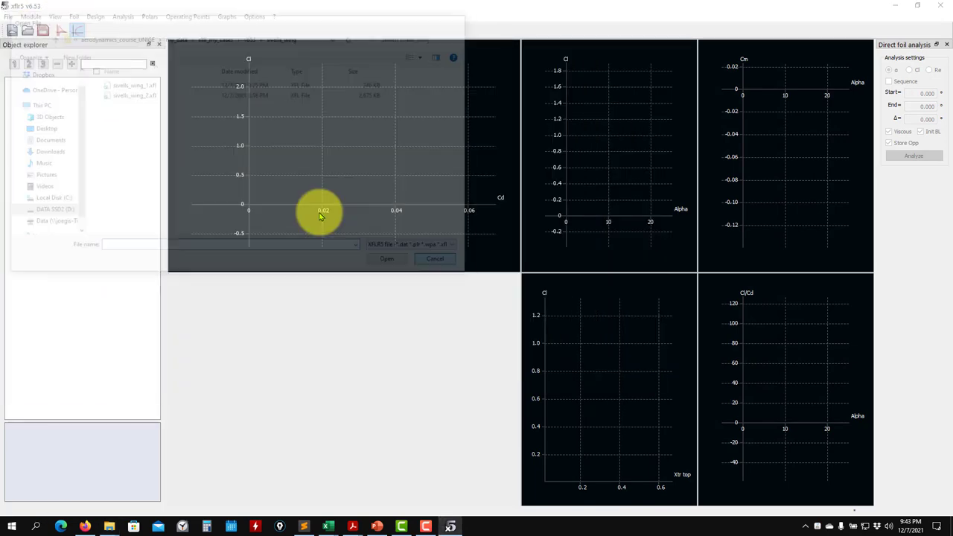
left_click(8, 17)
left_click(36, 40)
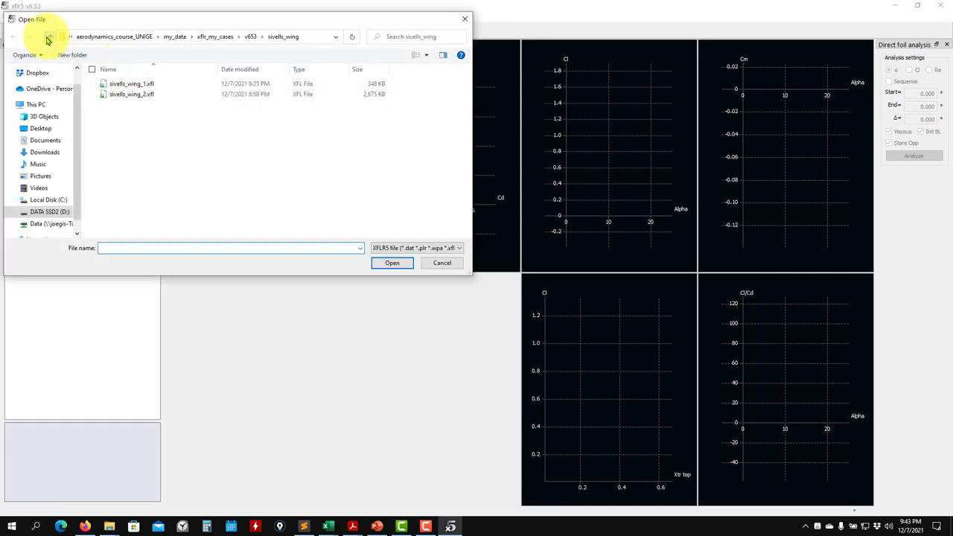
left_click(49, 38)
double_click(118, 84)
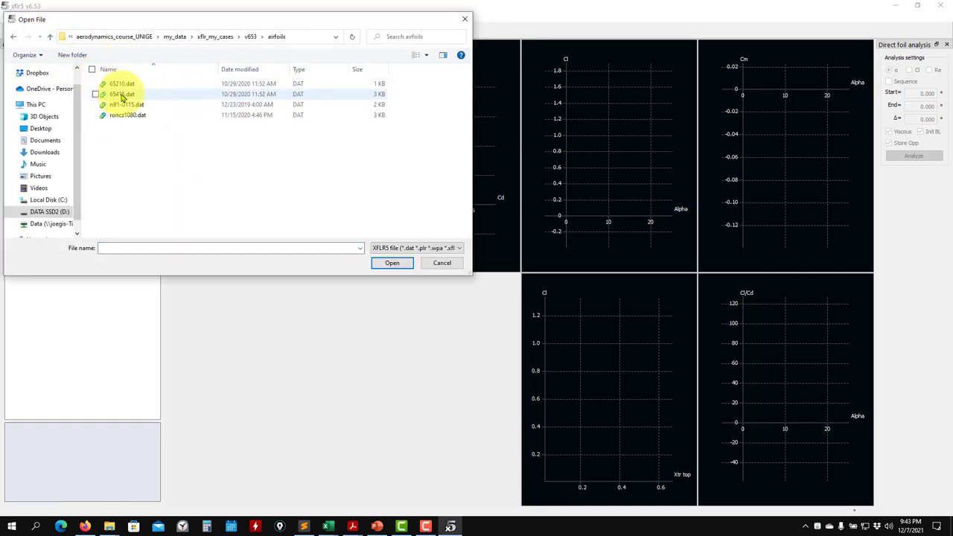
left_click(123, 94)
left_click(391, 262)
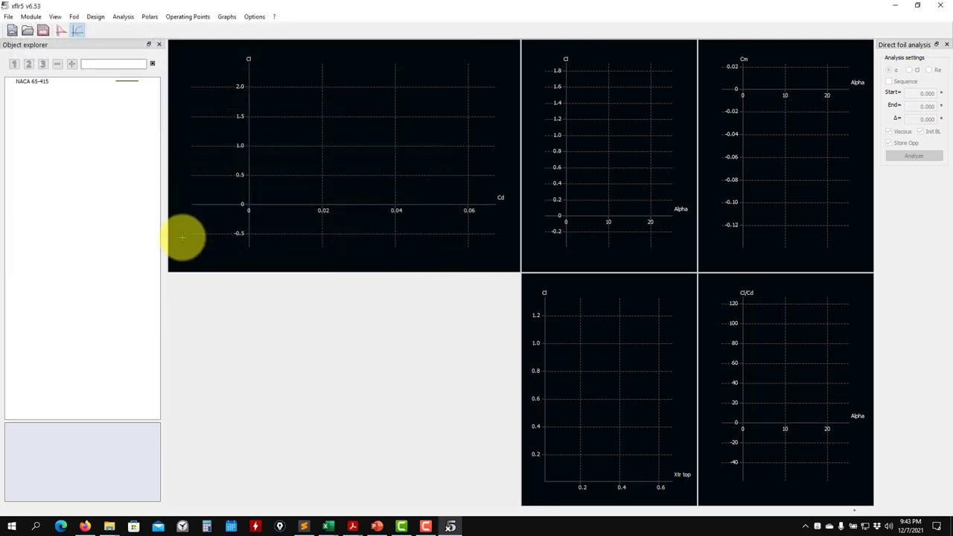
- Display the NACA 65-415 profile in the operating point view and review its geometry data and object options
left_click(63, 31)
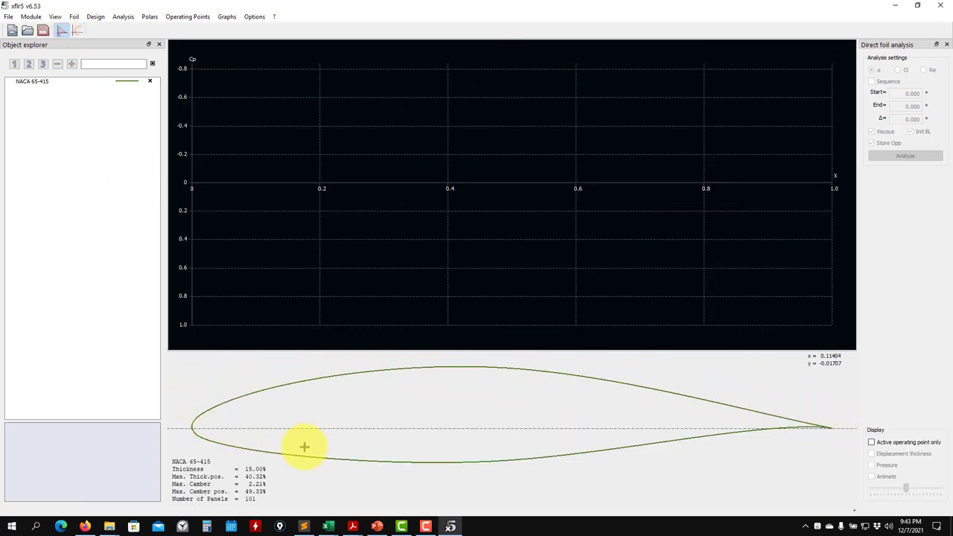
left_click(32, 82)
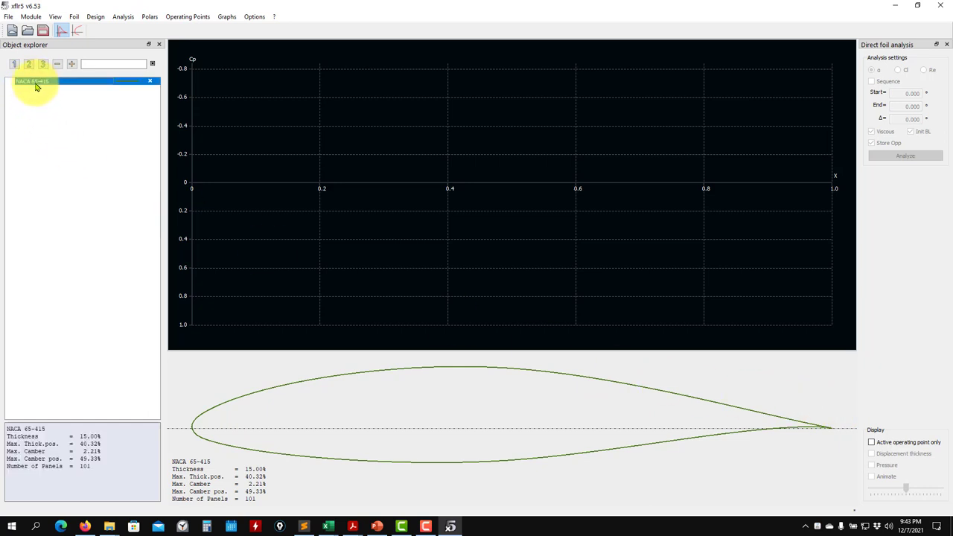
right_click(36, 87)
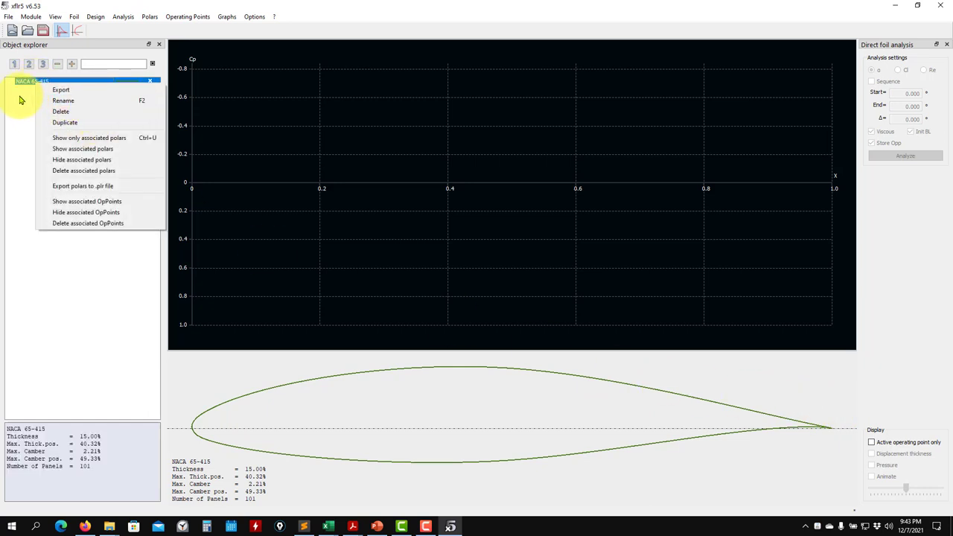
left_click(56, 73)
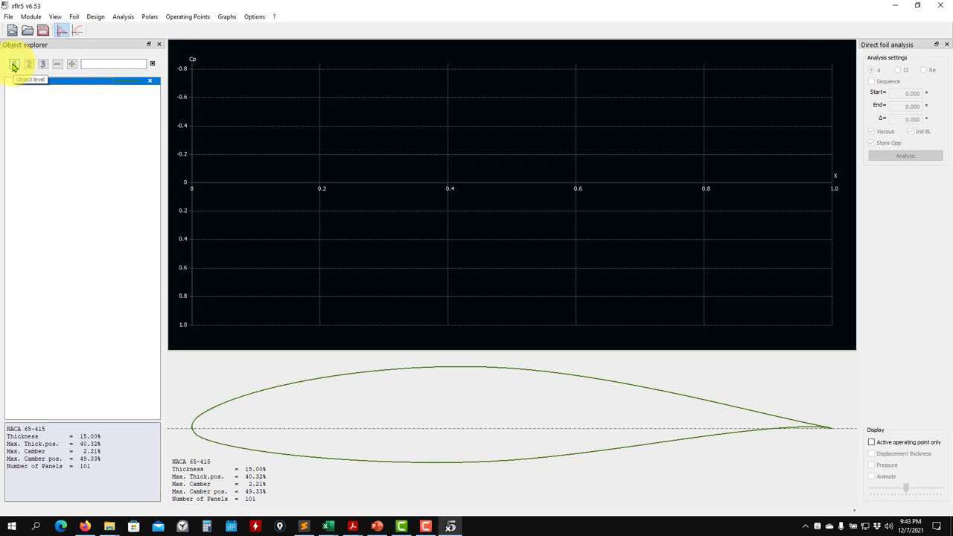
left_click(191, 191)
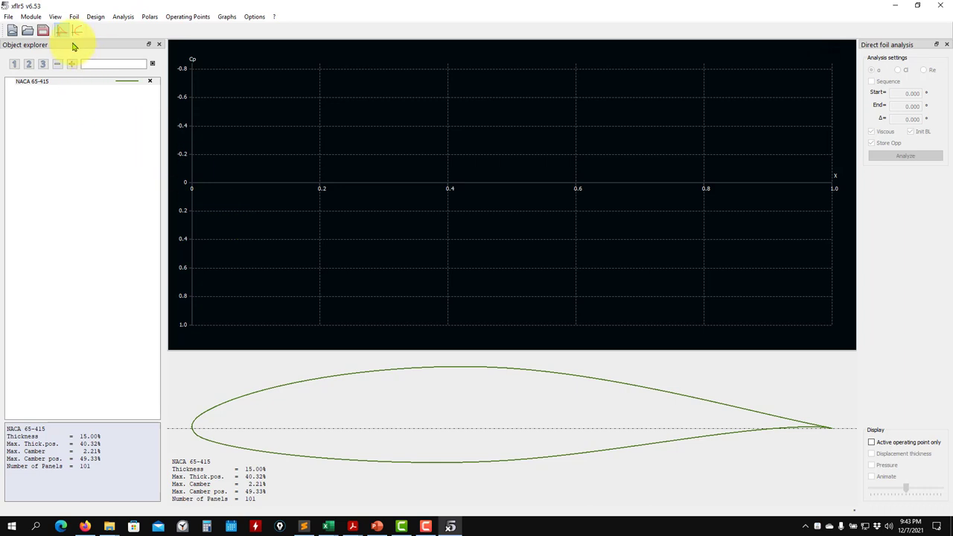
- Switch to Wing and Plane Design and check the Reynolds numbers of a Type 1 fixed-speed analysis of pa28-v1 at 60 m/s, without saving it
left_click(31, 16)
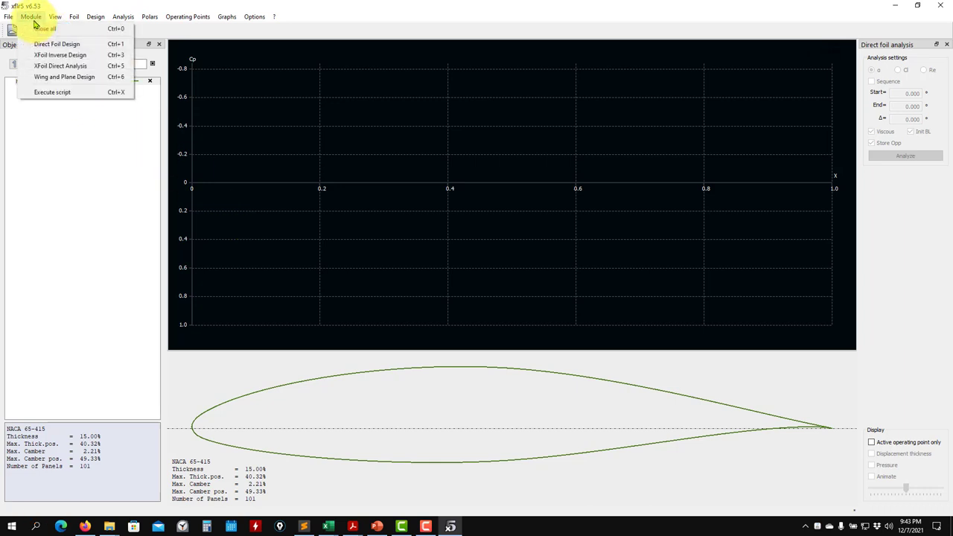
left_click(58, 78)
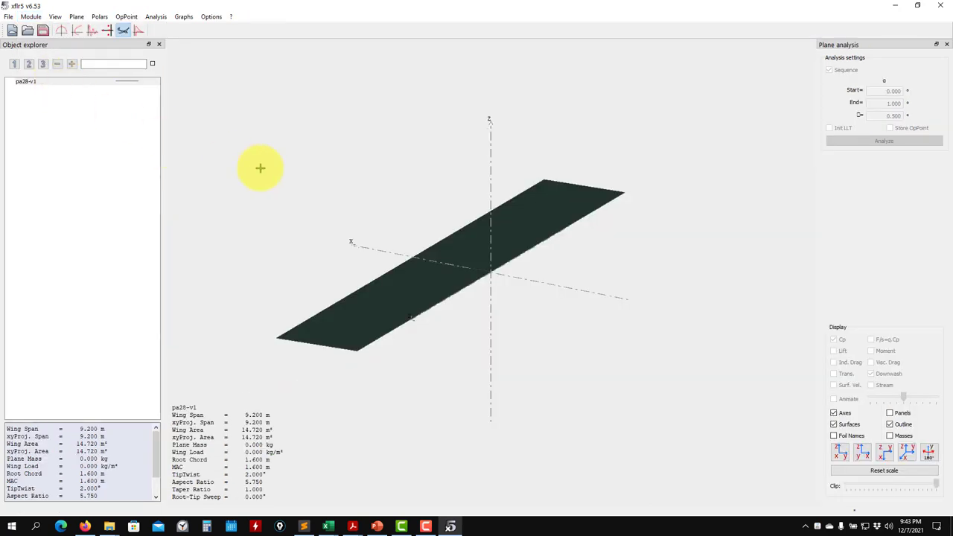
left_click_drag(503, 312, 351, 342)
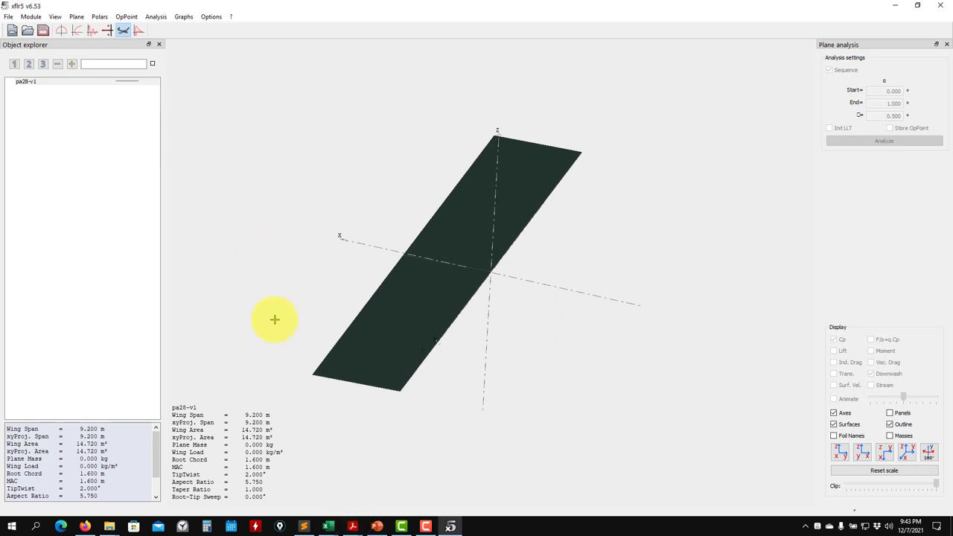
left_click(158, 17)
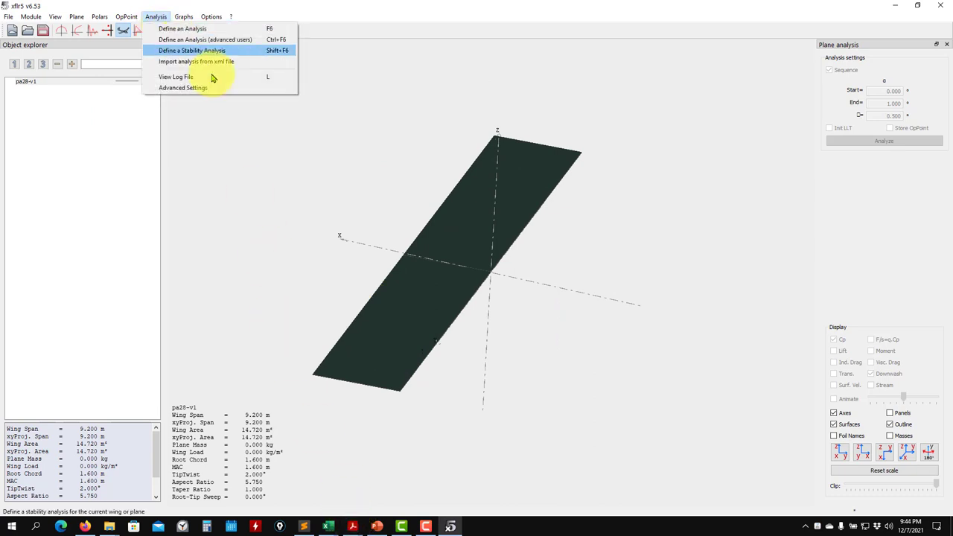
left_click(179, 30)
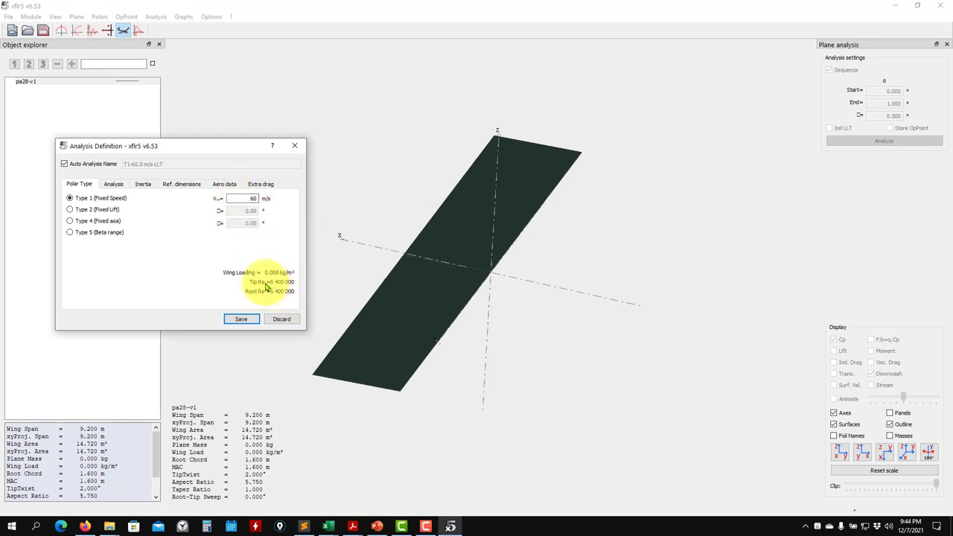
double_click(247, 199)
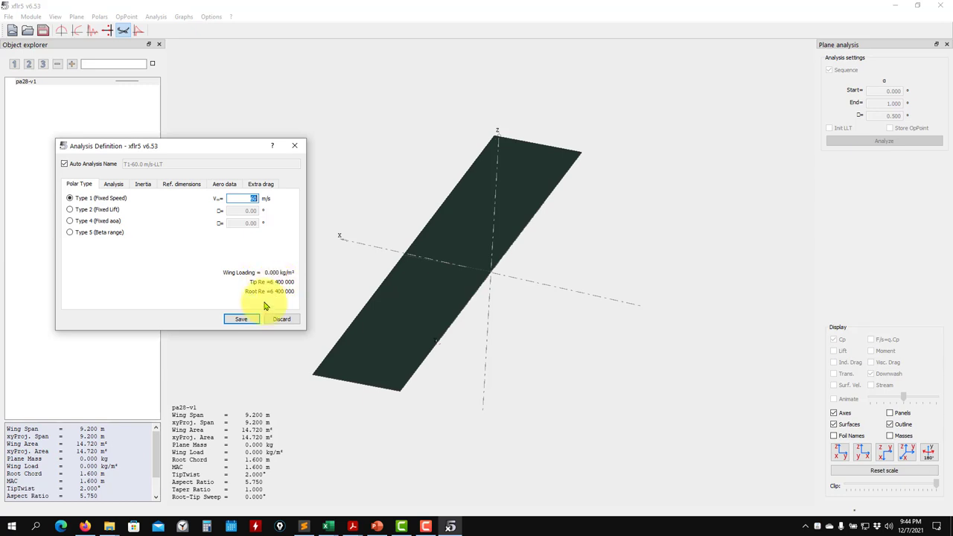
left_click(295, 148)
- Return to XFoil Direct Analysis and define a Type 1 analysis of NACA 65-415 at Reynolds 6400000, Mach 0 and NCrit 9
left_click(77, 16)
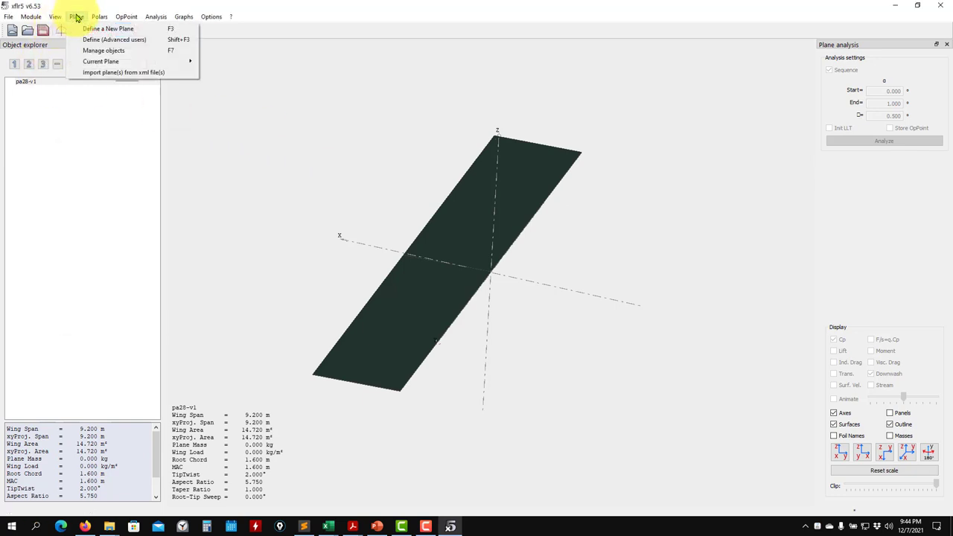
mouse_move(30, 16)
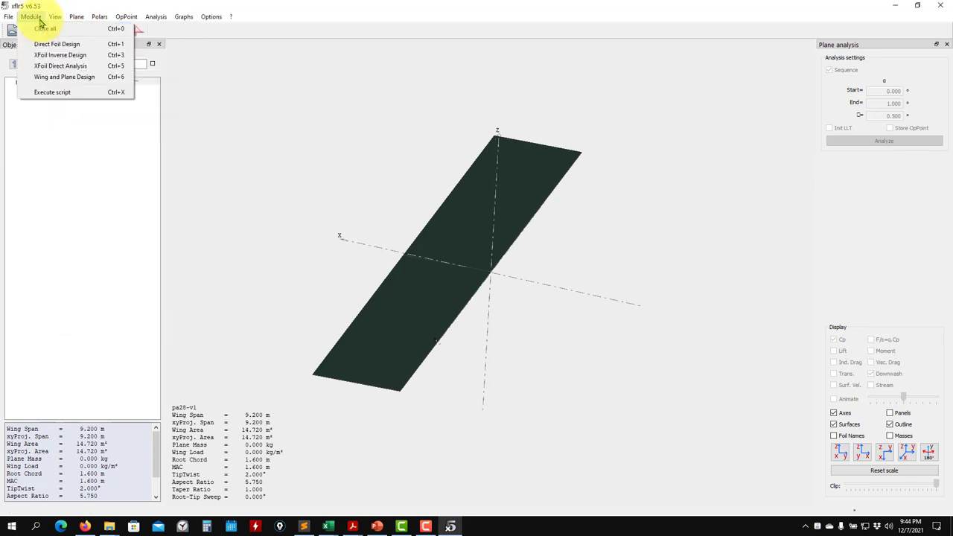
left_click(49, 67)
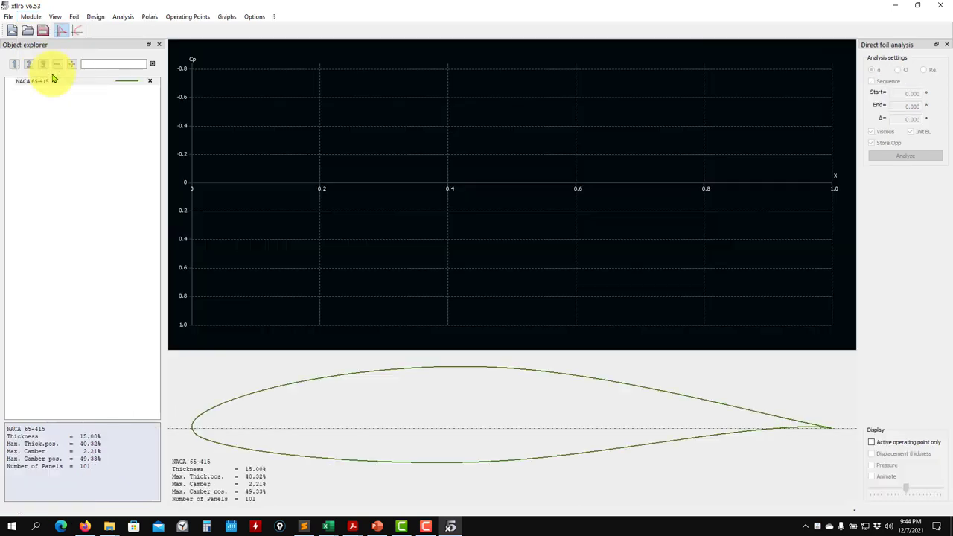
left_click(125, 17)
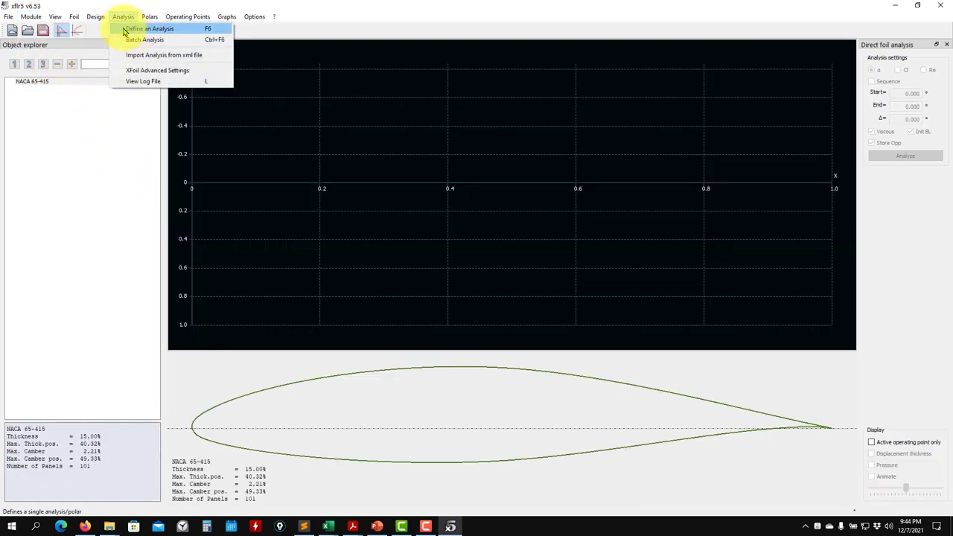
left_click(132, 34)
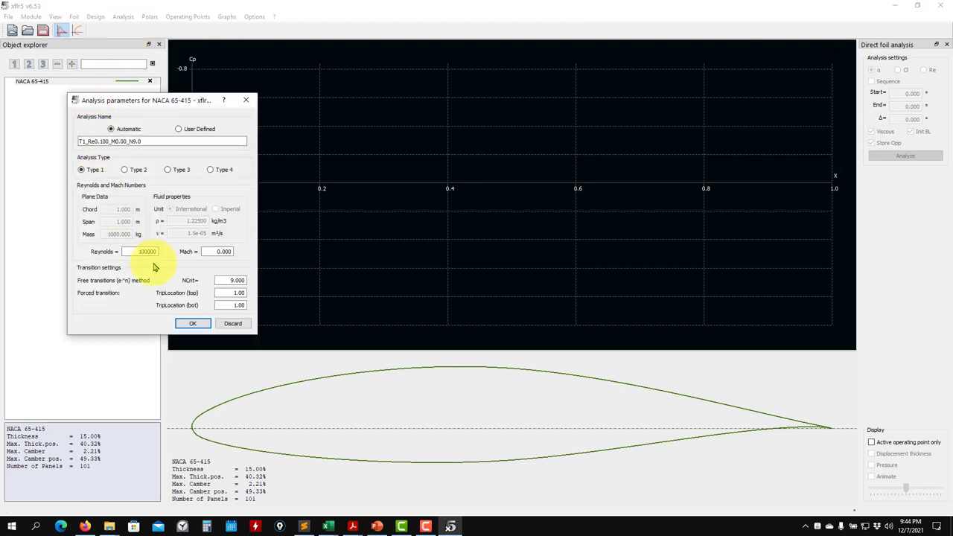
double_click(145, 253)
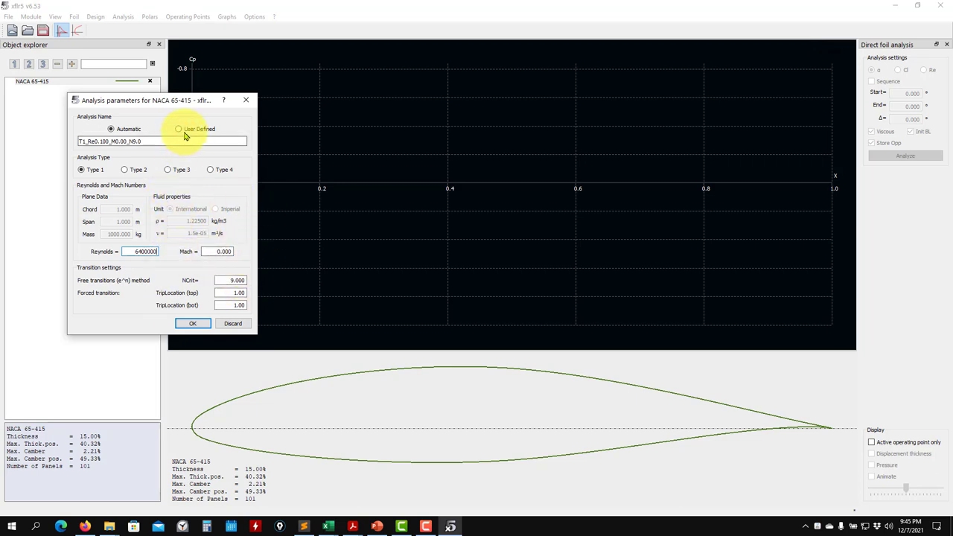
left_click_drag(161, 140, 13, 139)
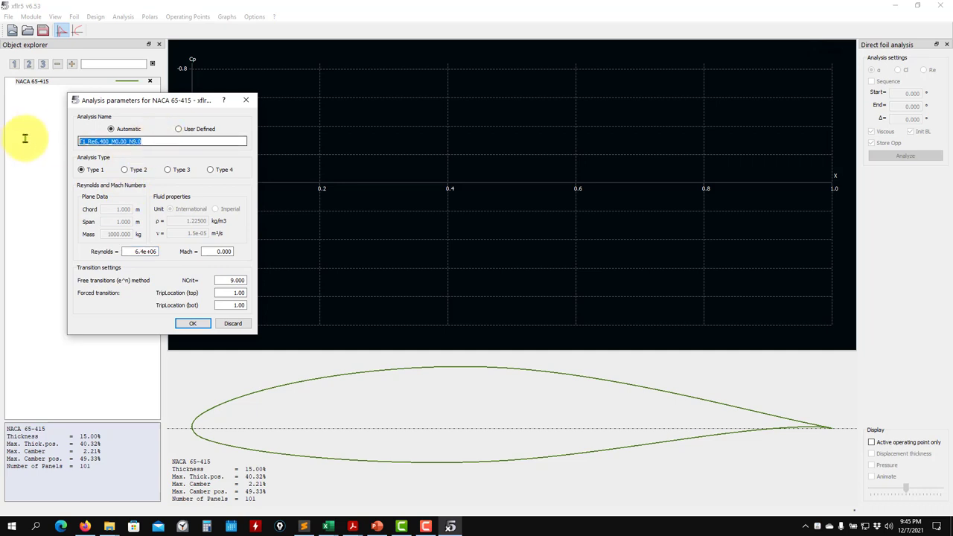
left_click(195, 326)
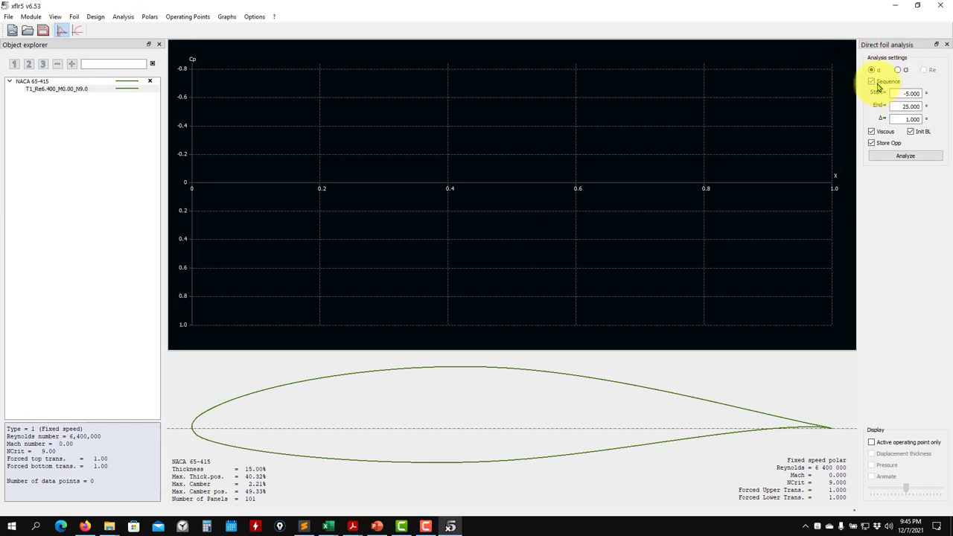
- Run the viscous analysis as an alpha sequence from -5° to 25° in 0.5° steps, and close the analysis log
left_click(876, 82)
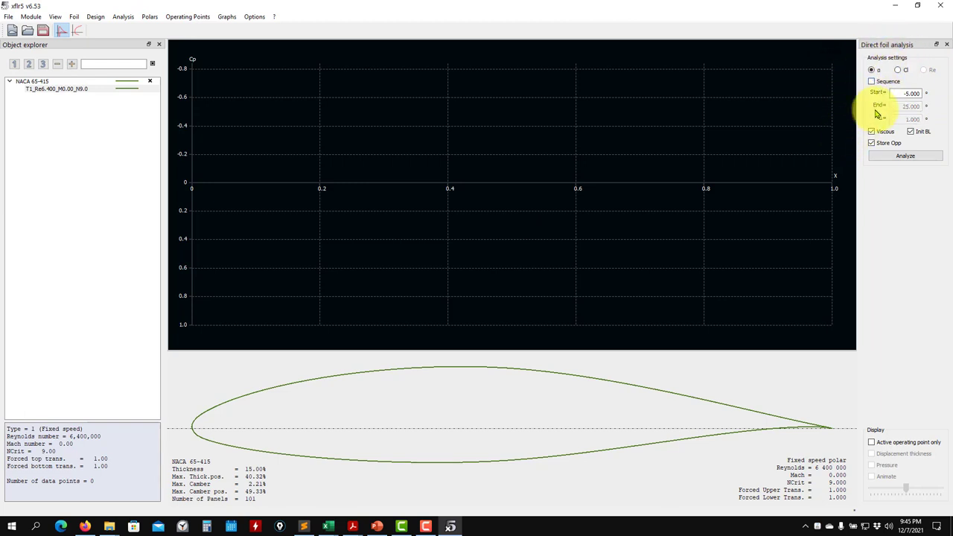
left_click(877, 82)
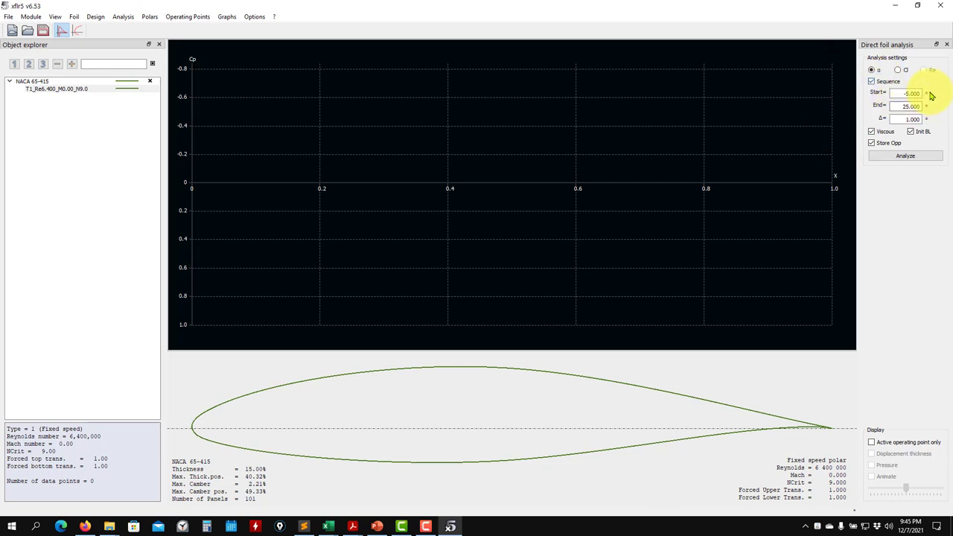
left_click_drag(901, 94, 939, 94)
left_click(896, 106)
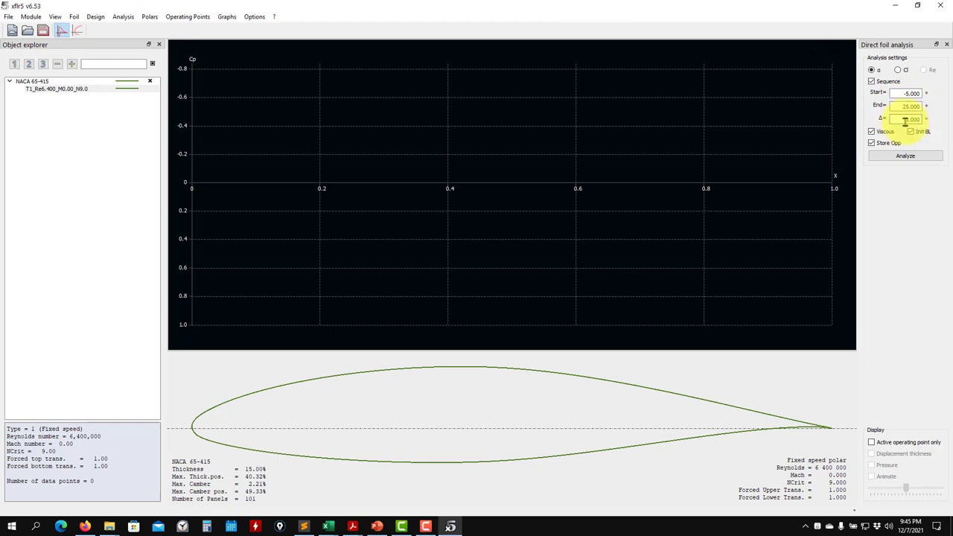
left_click_drag(905, 120, 951, 125)
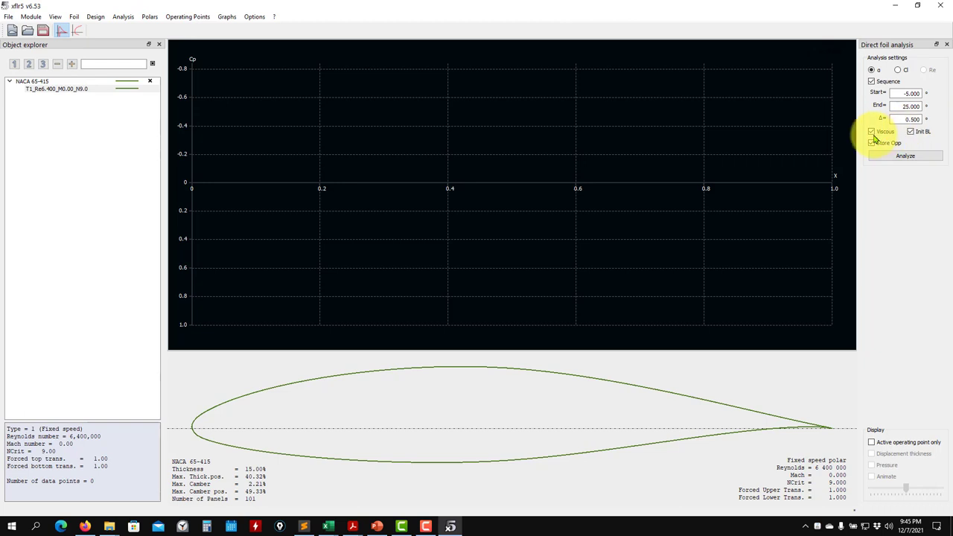
left_click(902, 157)
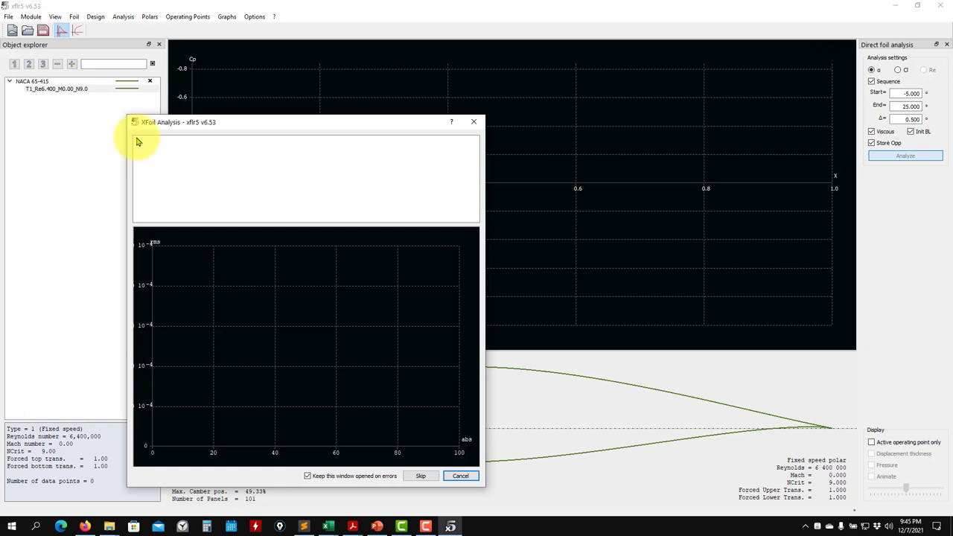
left_click_drag(245, 122, 513, 115)
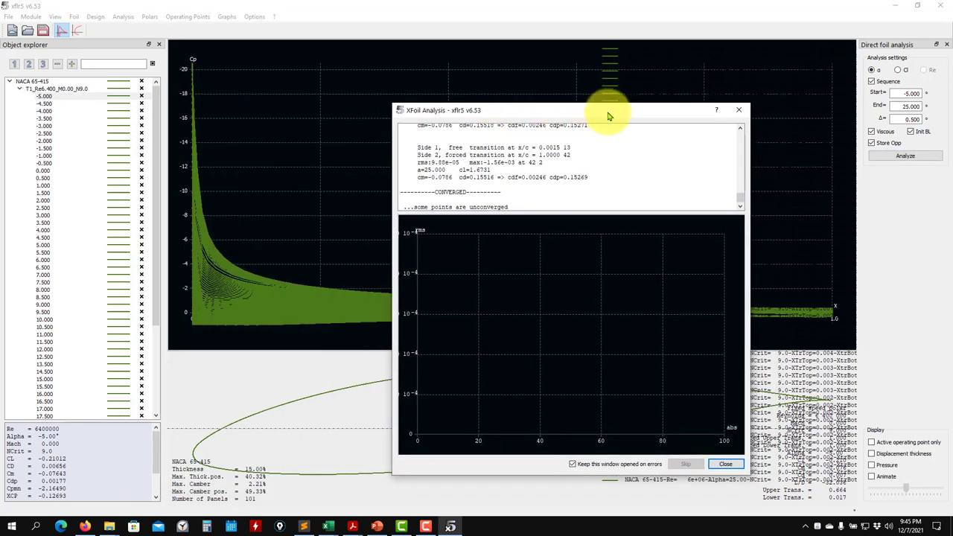
left_click(739, 110)
- Browse the computed operating points, show the polar graphs, and examine the coefficients at 0° angle of attack
left_click_drag(41, 95, 52, 341)
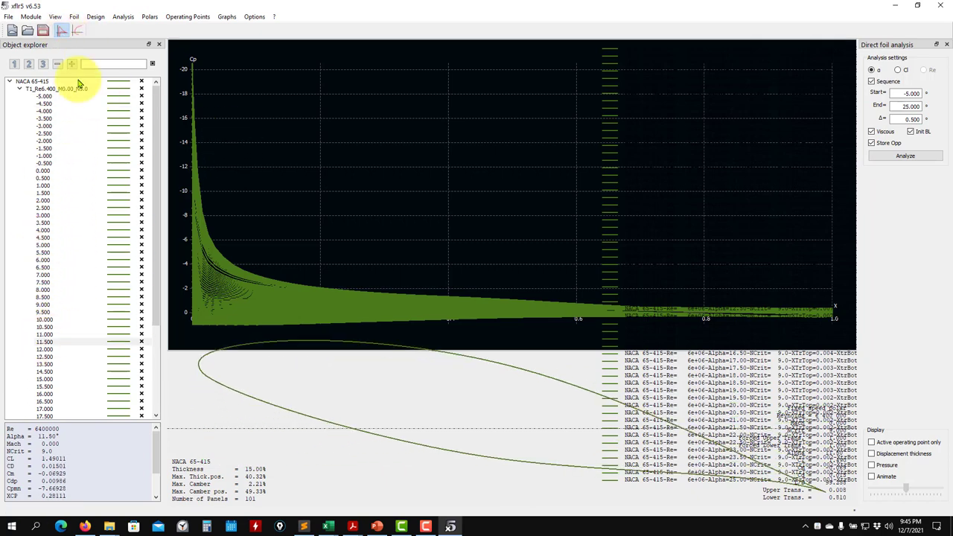
left_click(78, 31)
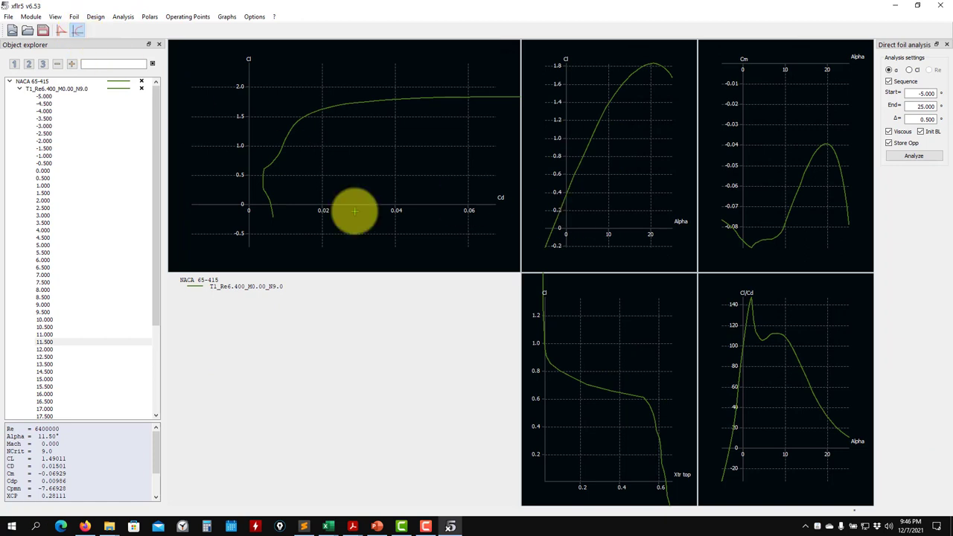
left_click_drag(9, 228, 54, 170)
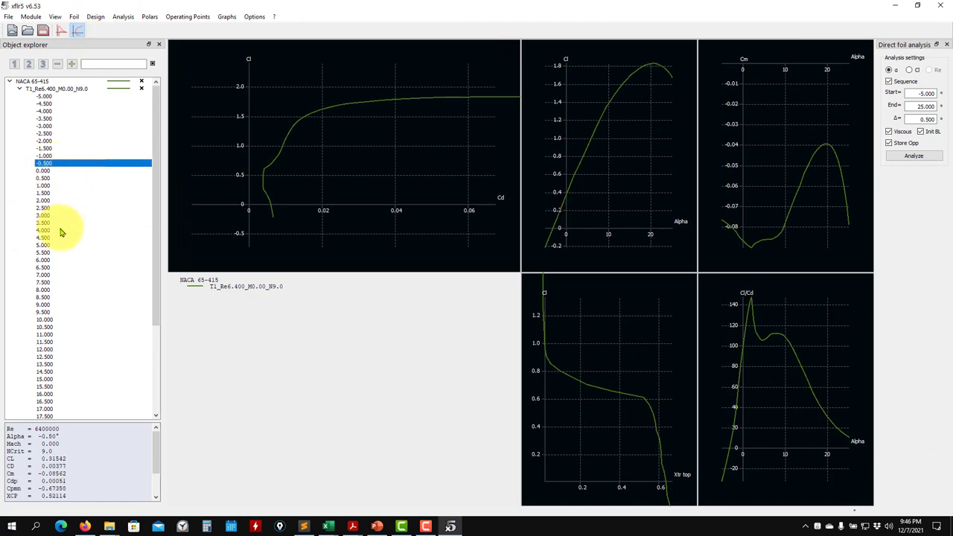
left_click(60, 170)
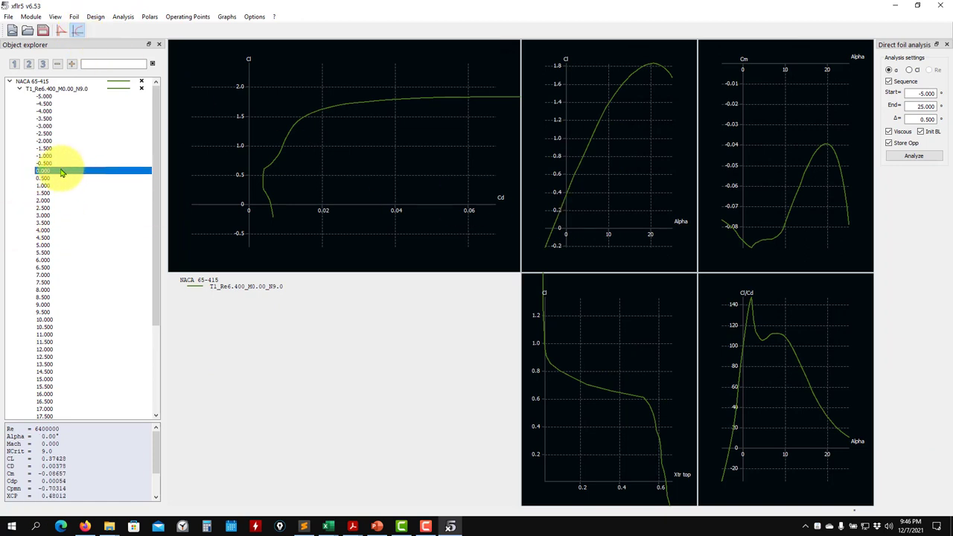
- Show the operating points associated with the Reynolds 6400000 polar and the polars associated with NACA 65-415
right_click(62, 172)
key("Escape")
left_click(54, 90)
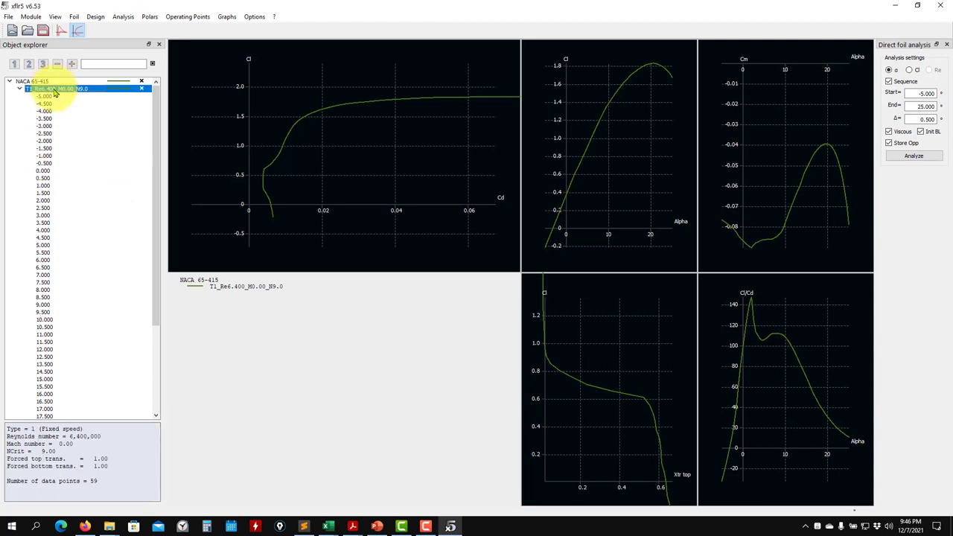
right_click(54, 90)
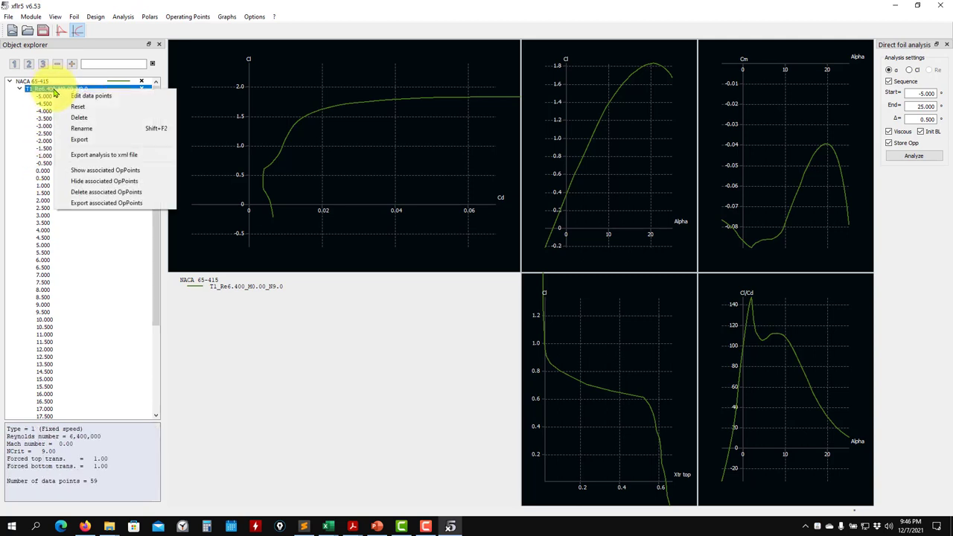
left_click(83, 170)
right_click(64, 82)
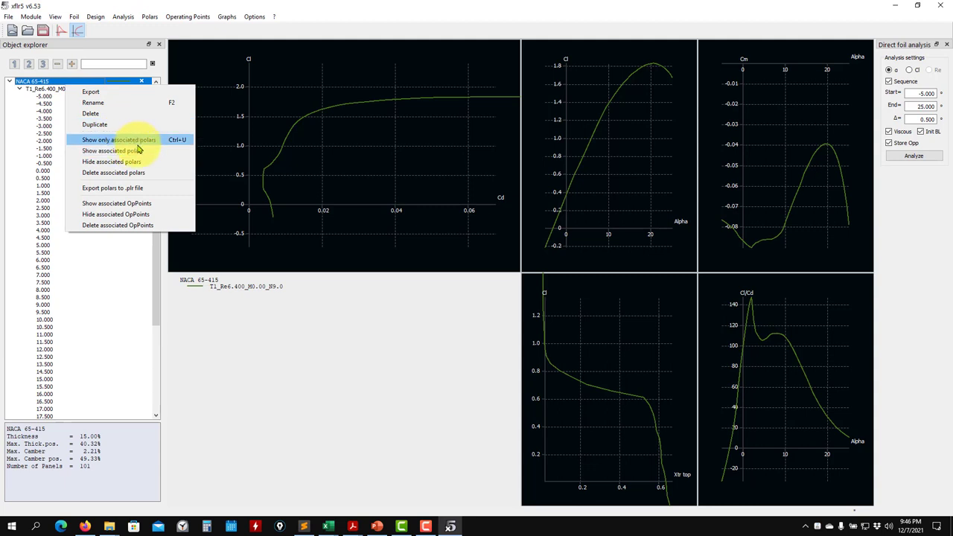
left_click(134, 151)
- Collapse and re-expand the Reynolds 6400000 polar's operating points, and toggle the polar's visibility off and on
left_click(69, 91)
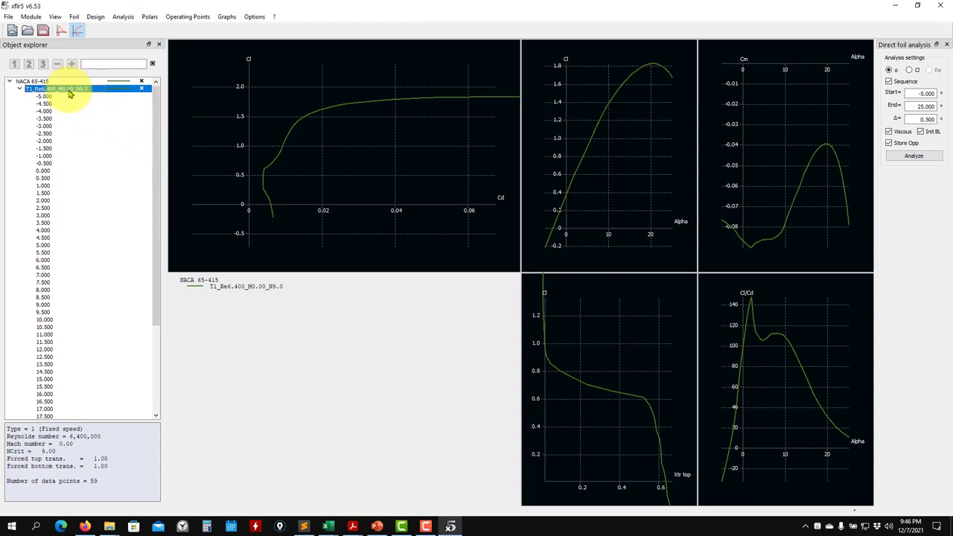
left_click(20, 90)
left_click(20, 90)
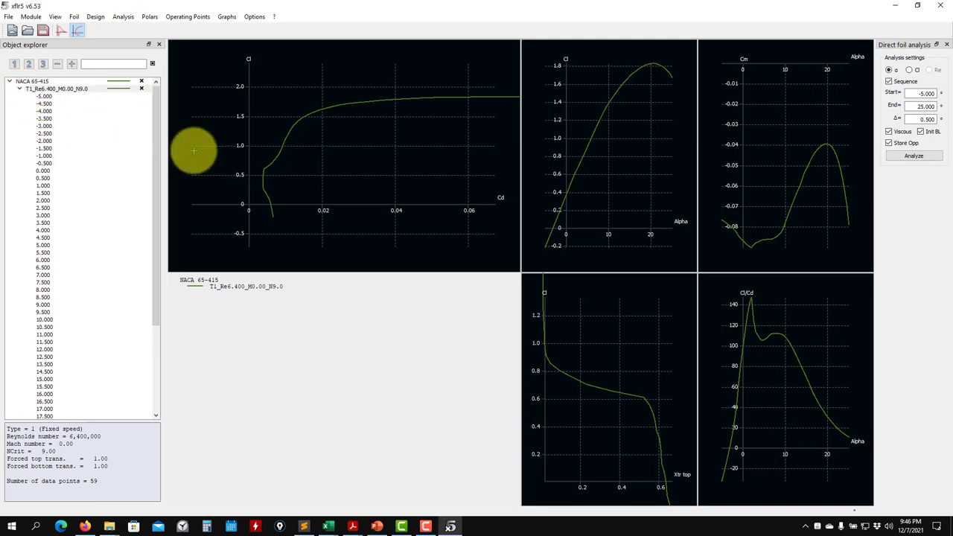
left_click(141, 91)
left_click(141, 91)
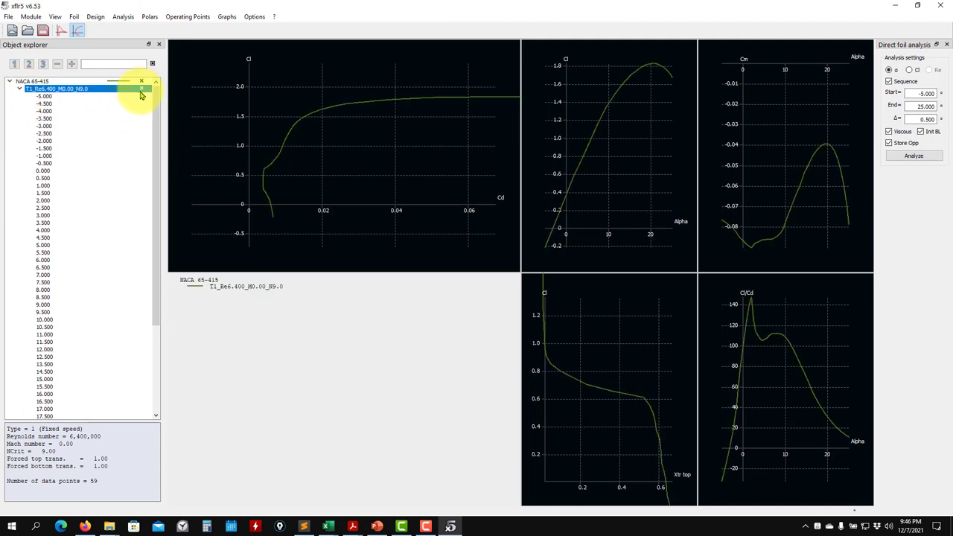
- Look through the polar's curve style options and the commands available for the polar graphs, without changing anything
left_click(123, 93)
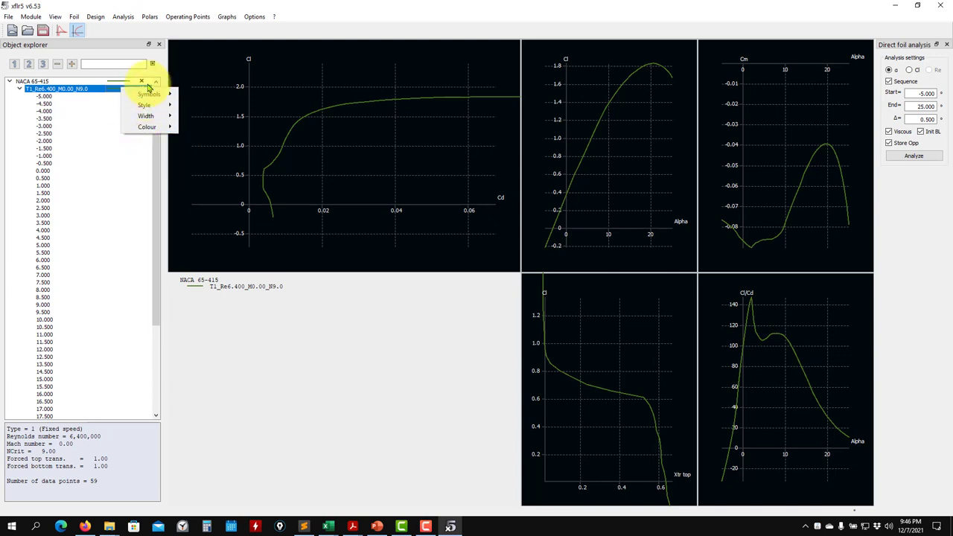
left_click(351, 151)
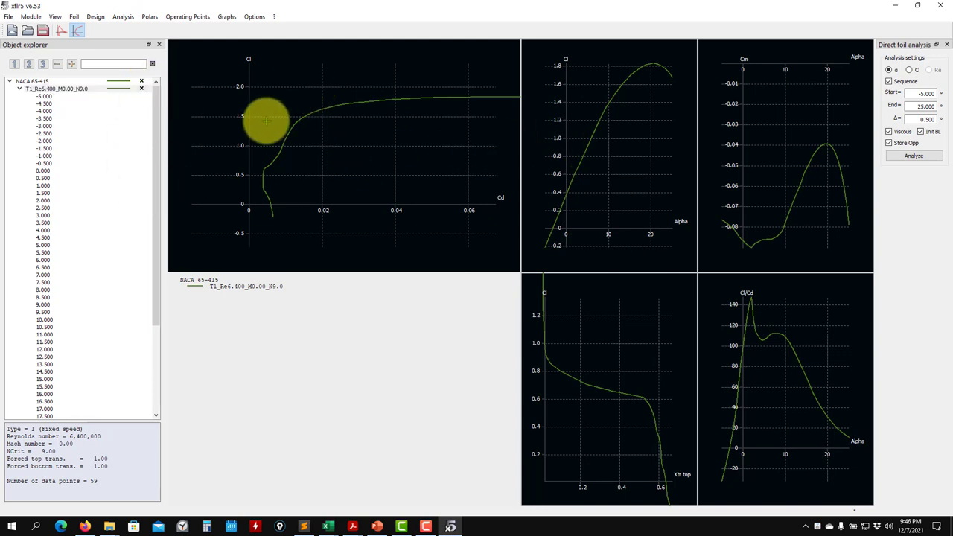
right_click(291, 94)
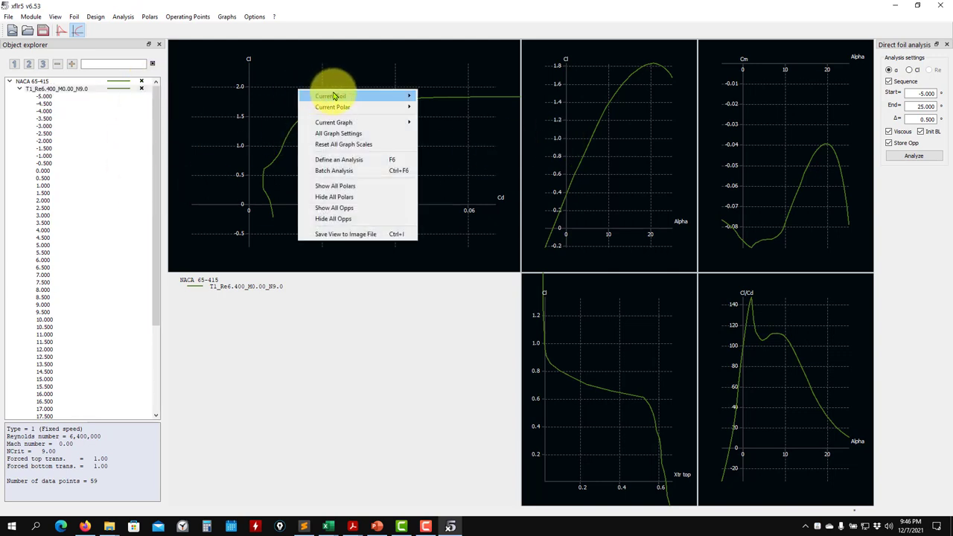
mouse_move(354, 100)
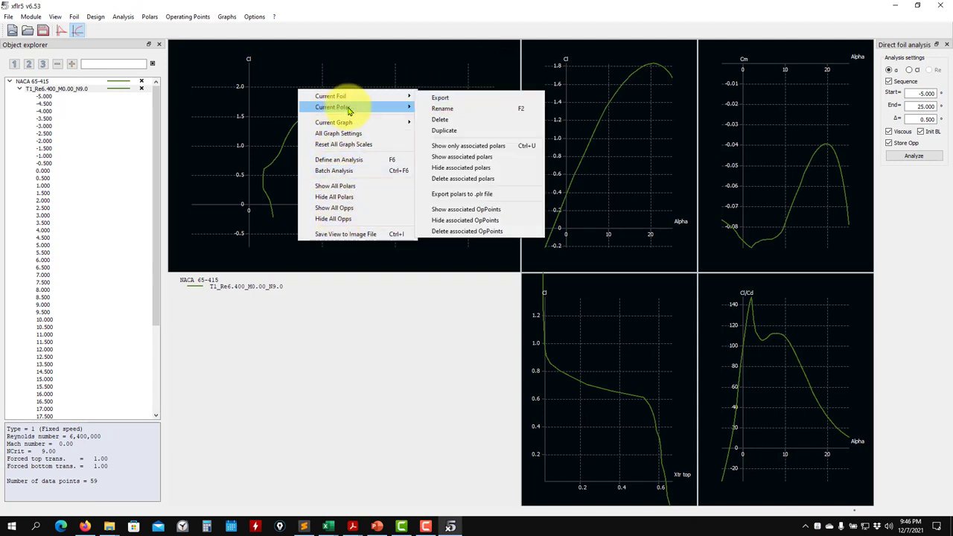
mouse_move(359, 124)
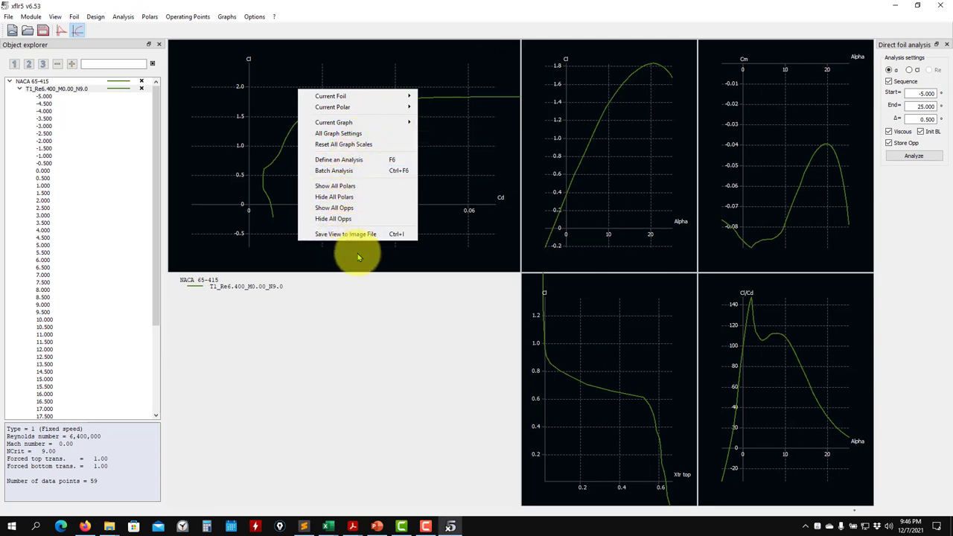
left_click(387, 16)
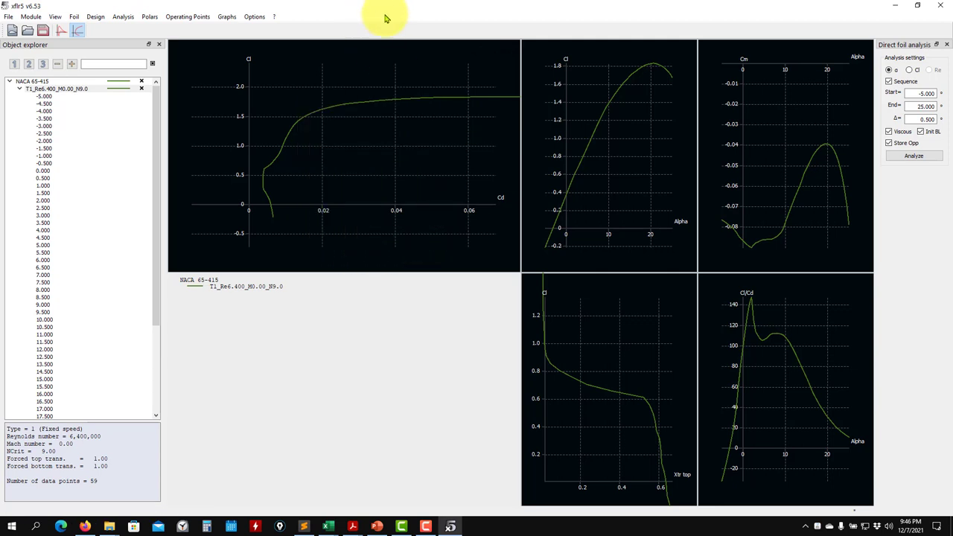
- View the polars in the two-graph and four-graph layouts, and return to showing all graphs
left_click(227, 16)
left_click(245, 98)
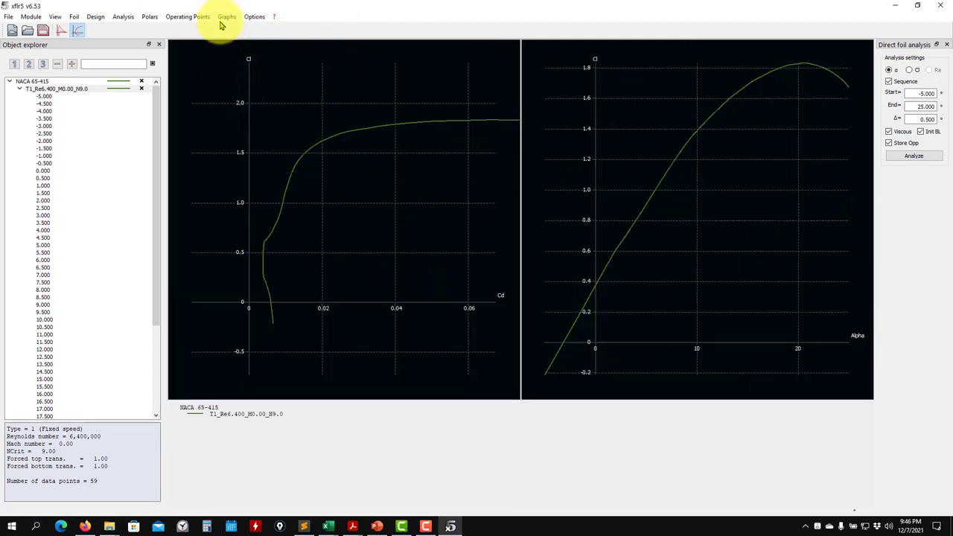
left_click(226, 16)
left_click(247, 109)
left_click(226, 17)
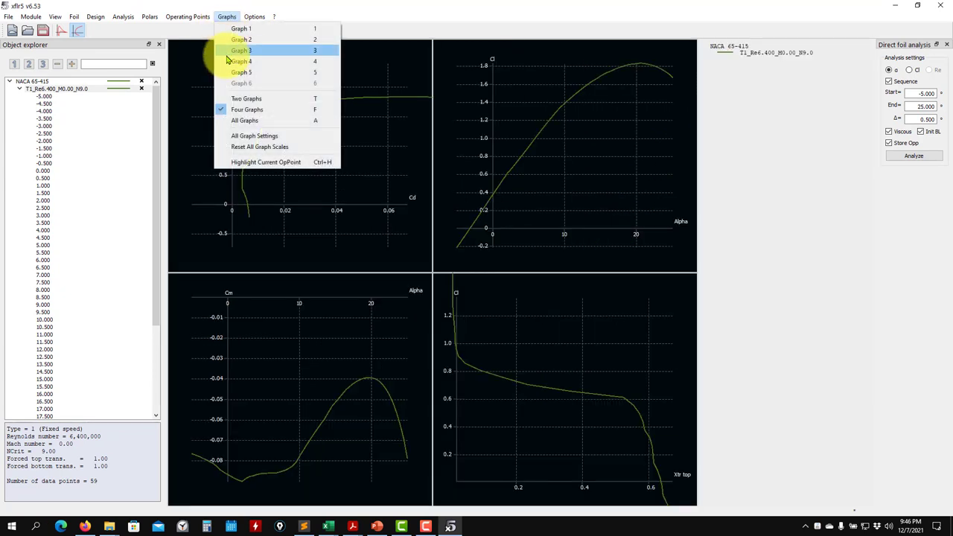
left_click(251, 119)
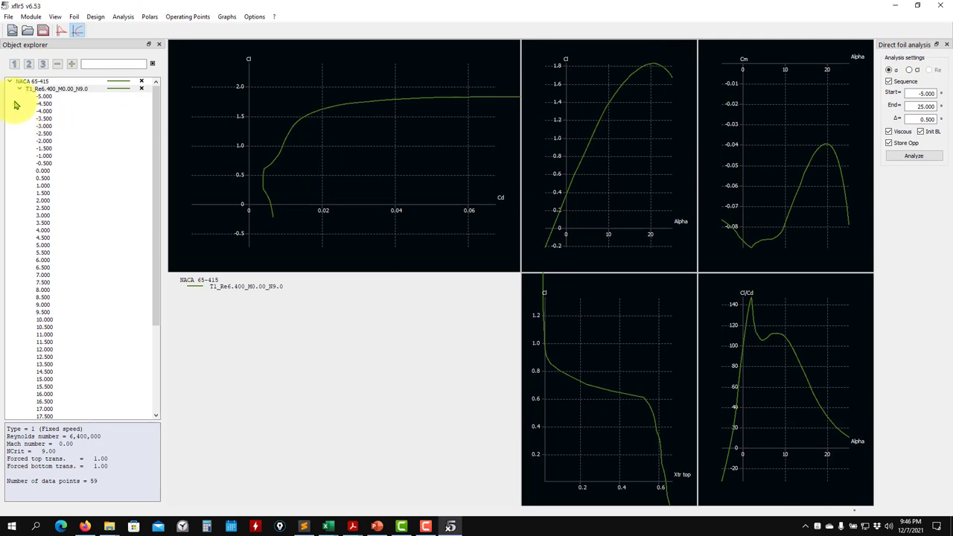
- Collapse the Reynolds 6400000 operating points and define a Type 1 analysis of NACA 65-415 at Reynolds 2000000, Mach 0 and NCrit 9
double_click(39, 89)
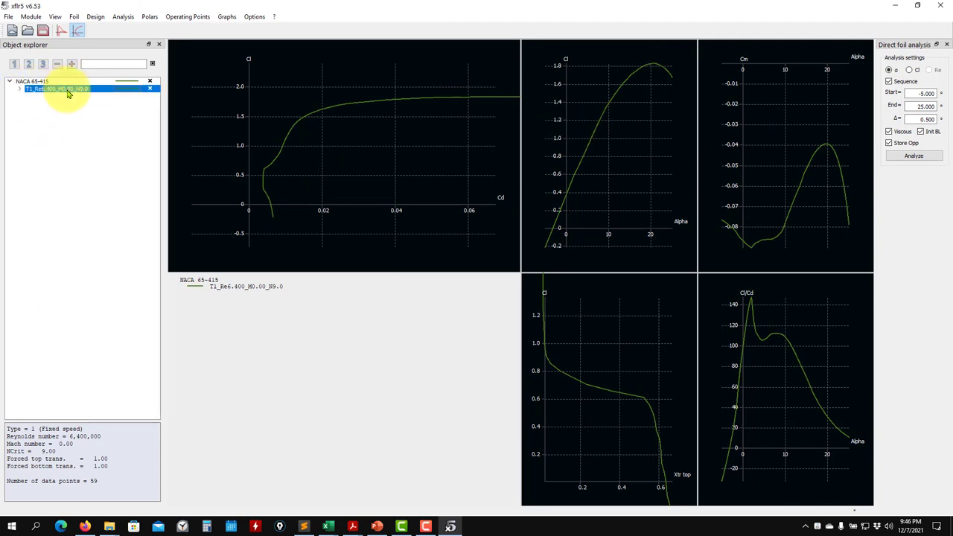
double_click(26, 89)
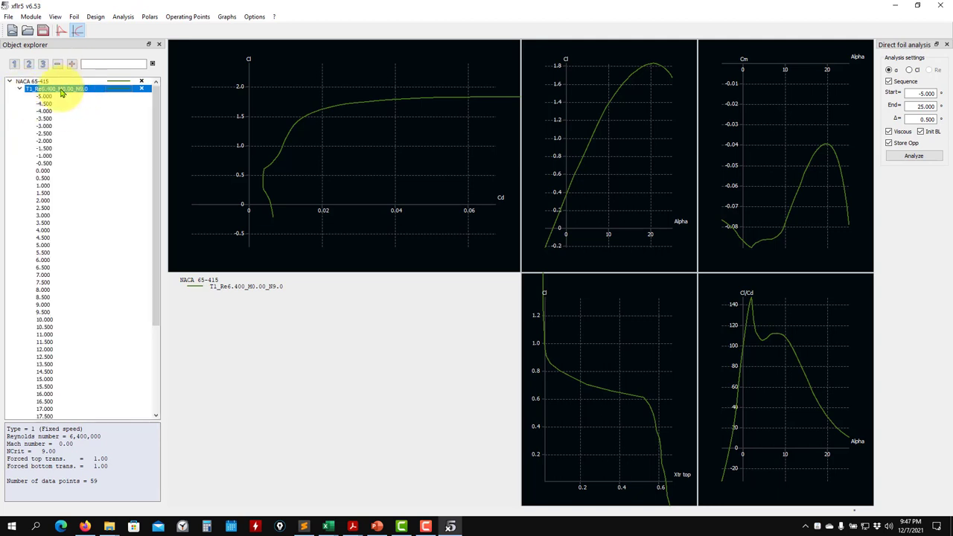
left_click(19, 89)
left_click(123, 16)
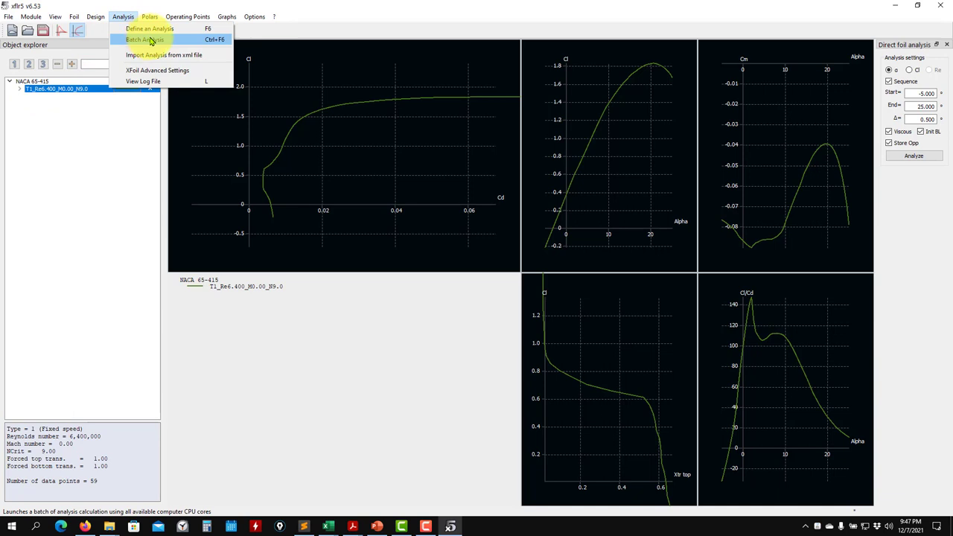
left_click(150, 29)
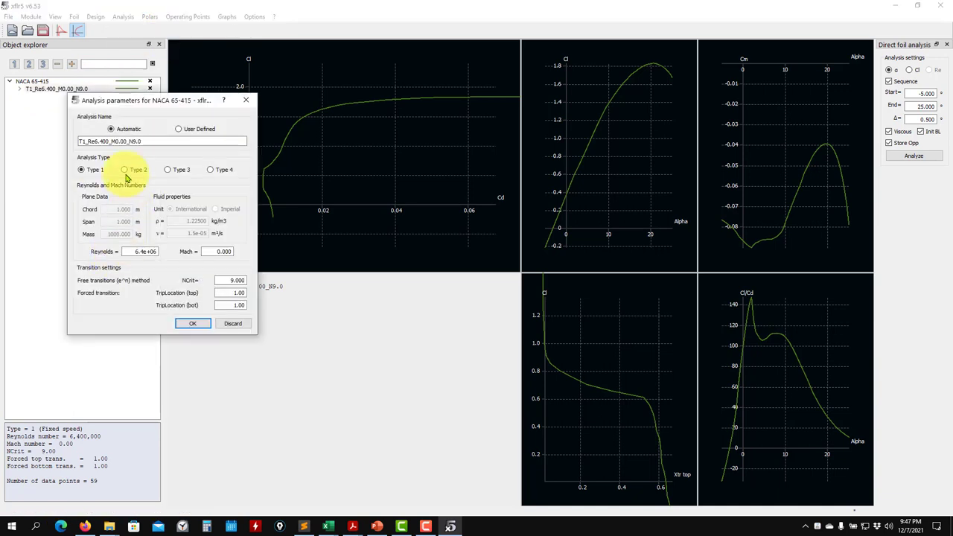
left_click_drag(134, 251, 186, 252)
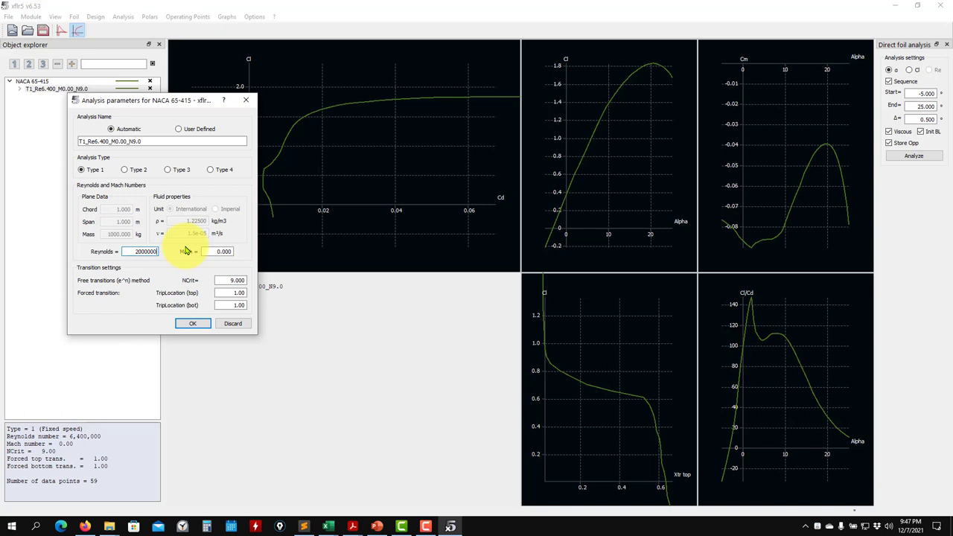
left_click(192, 323)
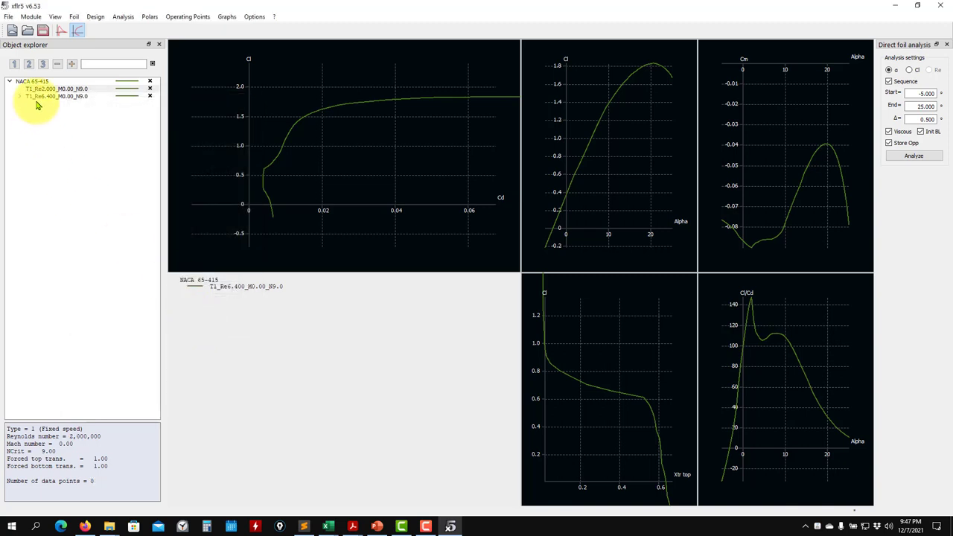
- Run the Reynolds 2000000 analysis from -5° to 25° in 0.5° steps, and recolour its polar curve bright green
left_click(931, 157)
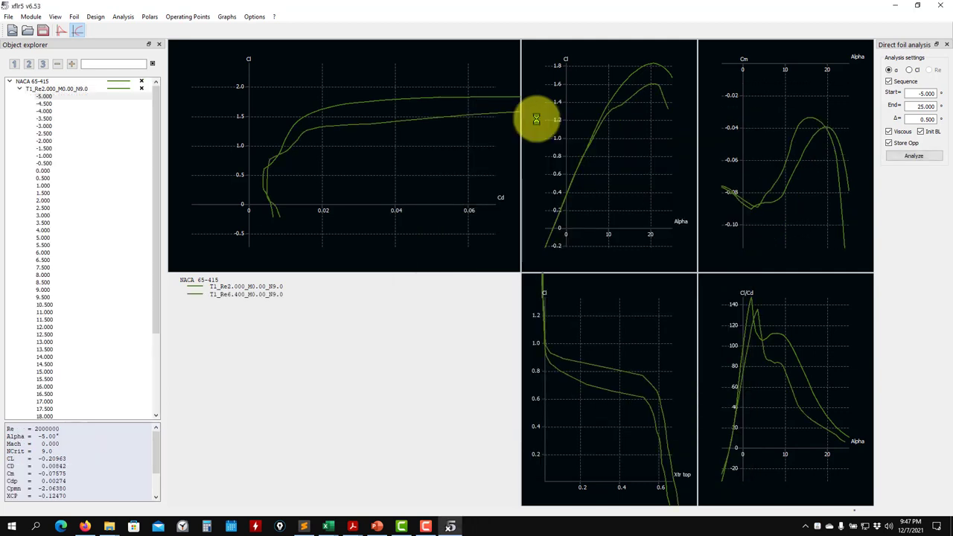
left_click(19, 89)
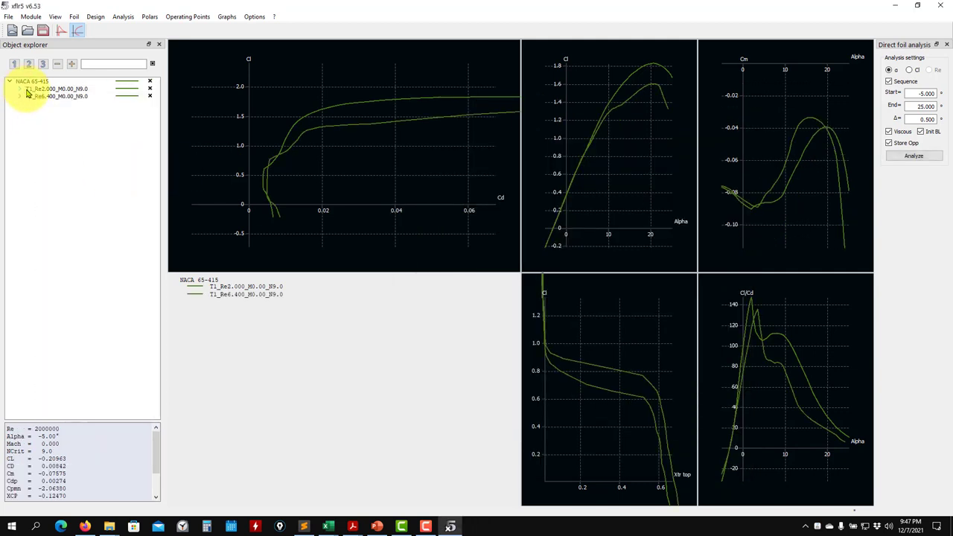
left_click(127, 91)
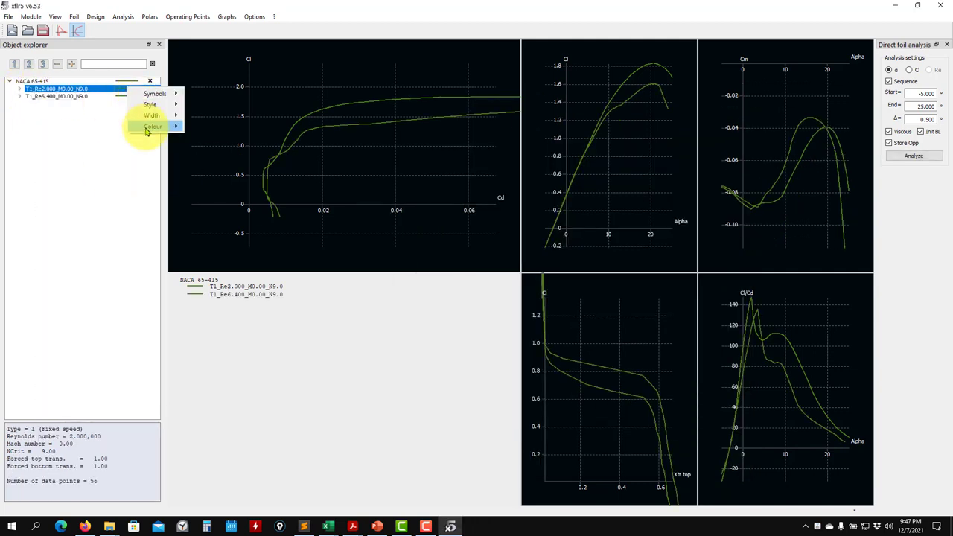
mouse_move(152, 126)
left_click(240, 128)
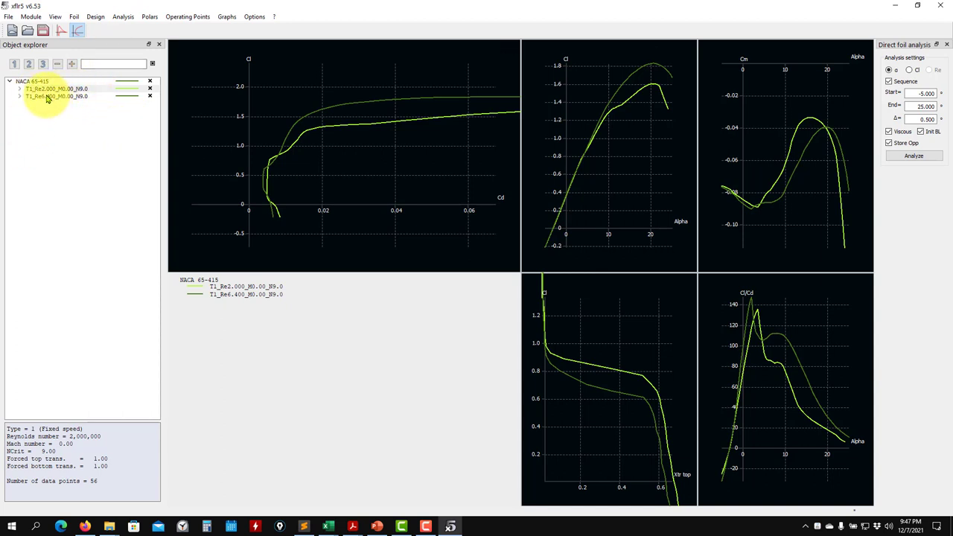
- Examine the Reynolds number list of the multi-threaded batch analysis without running it, and close the remaining XFoil analysis log
left_click(124, 16)
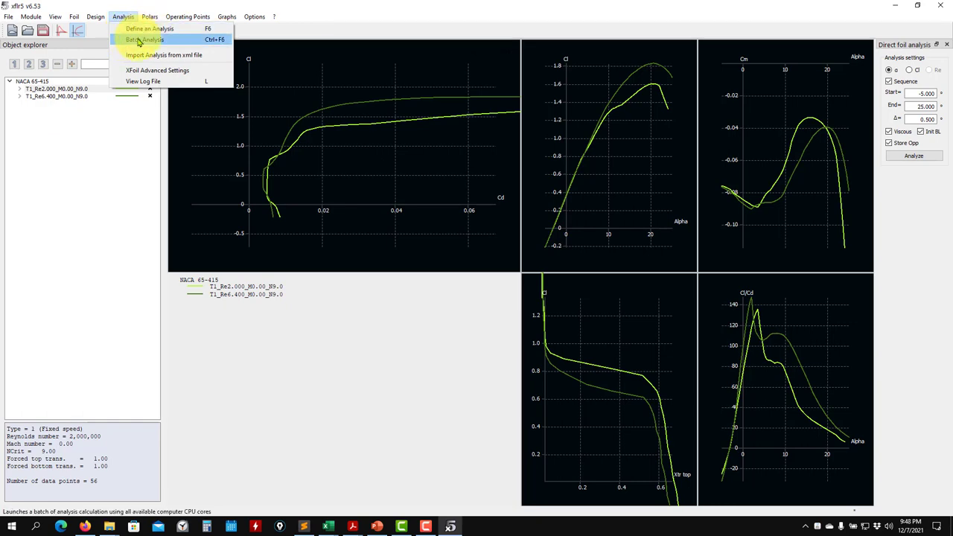
left_click(138, 40)
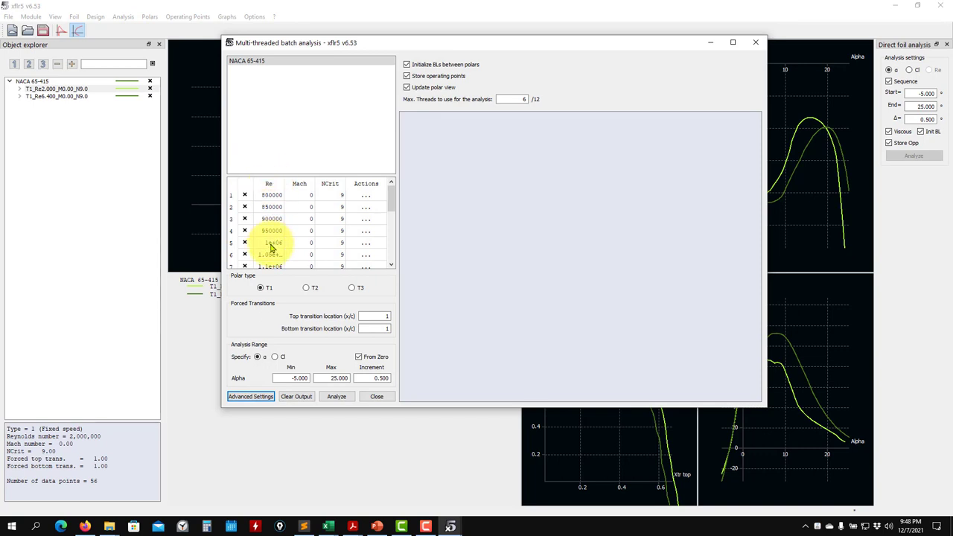
scroll(262, 257, "down", 3)
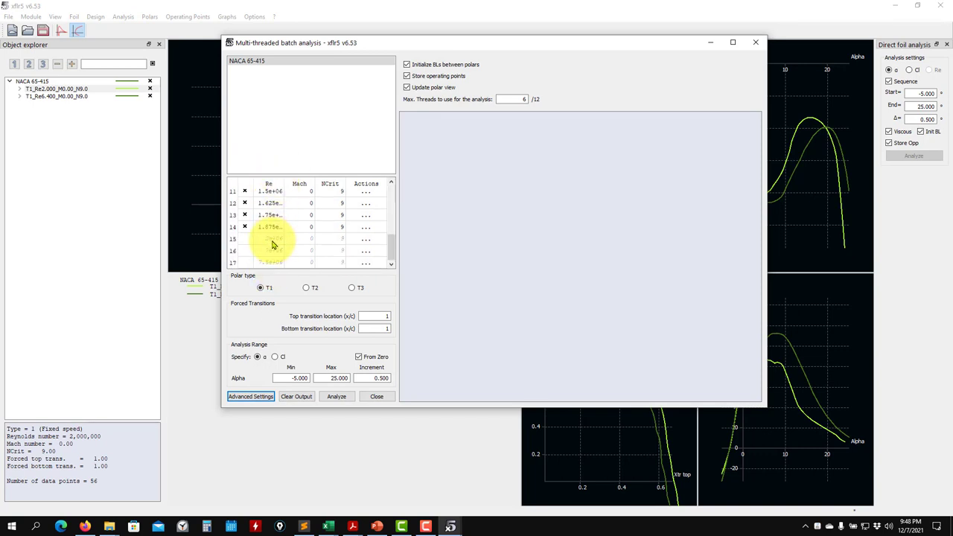
scroll(273, 241, "up", 4)
left_click(380, 400)
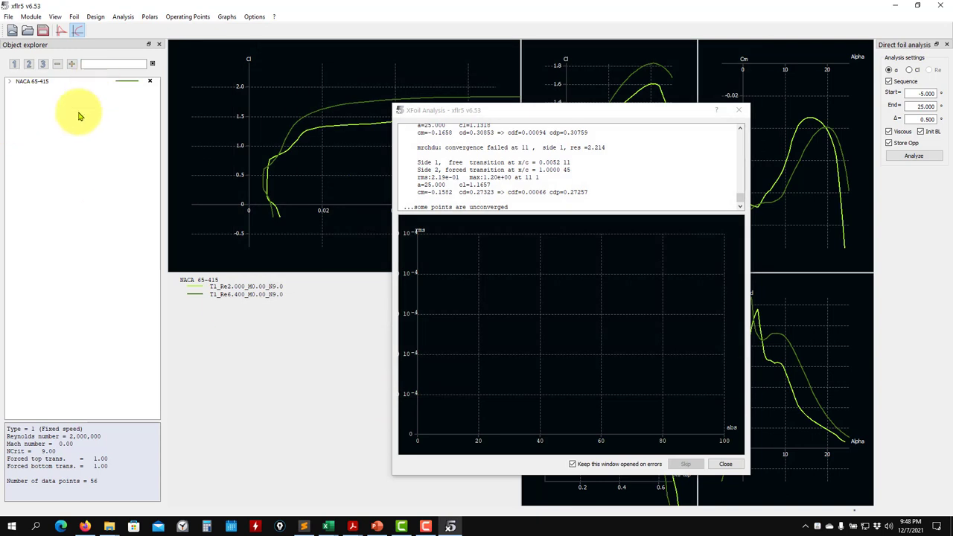
left_click(734, 115)
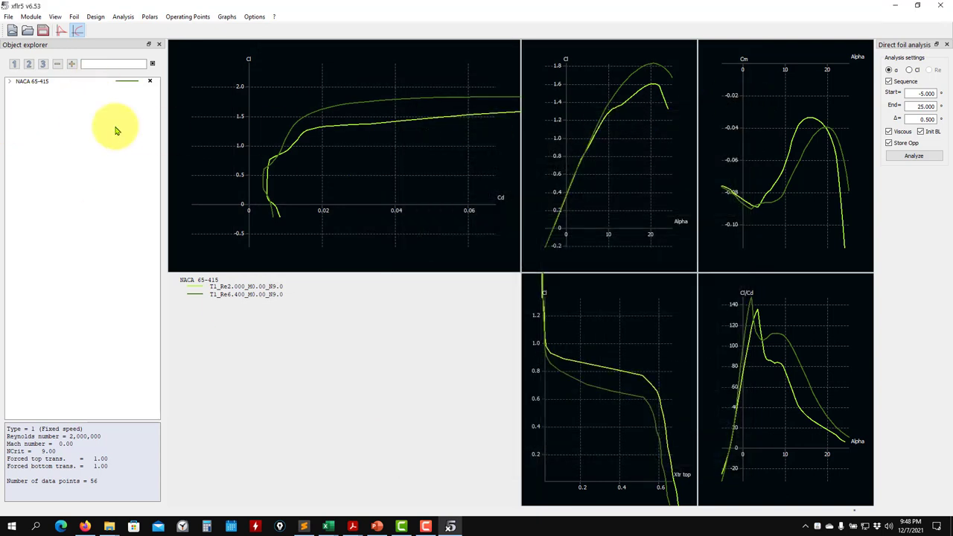
left_click(9, 81)
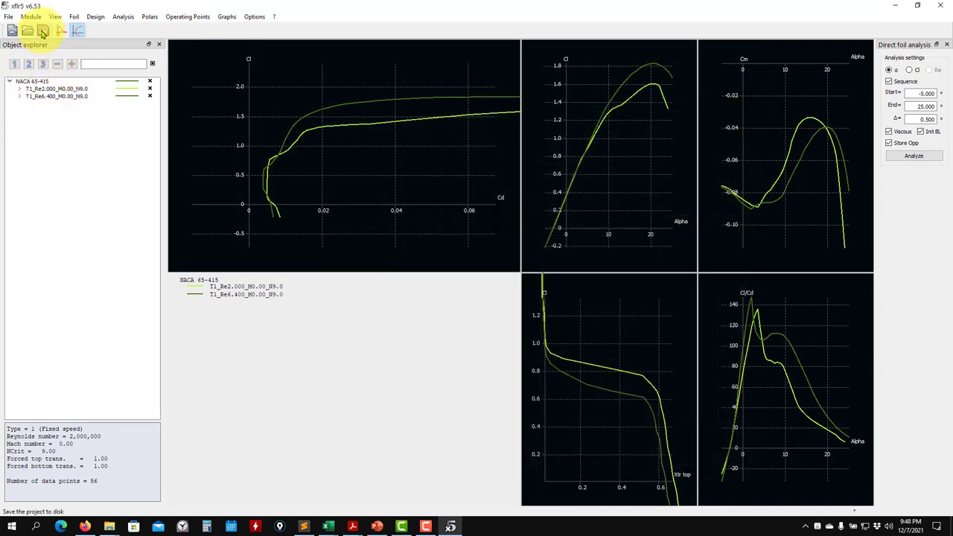
- Save the project to the Desktop as test1
left_click(8, 16)
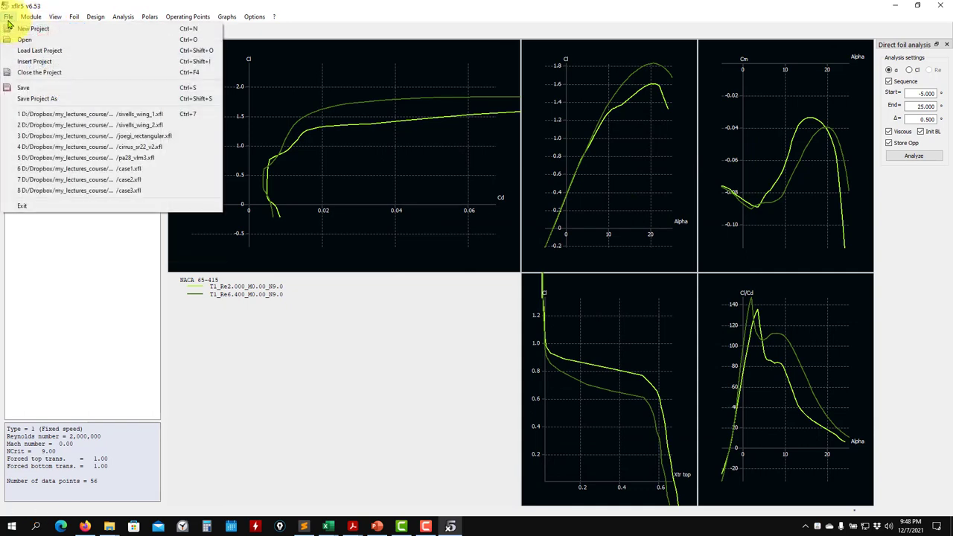
left_click(49, 99)
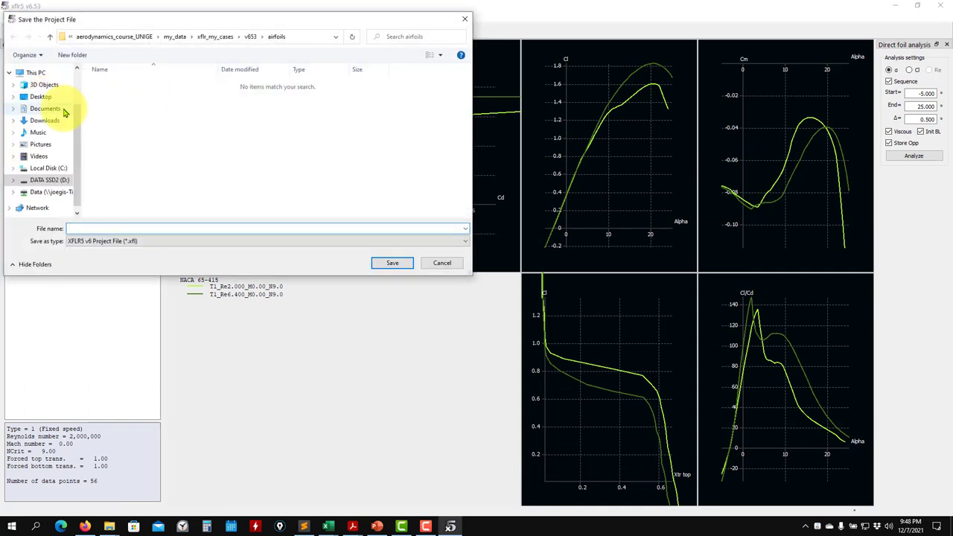
left_click(49, 96)
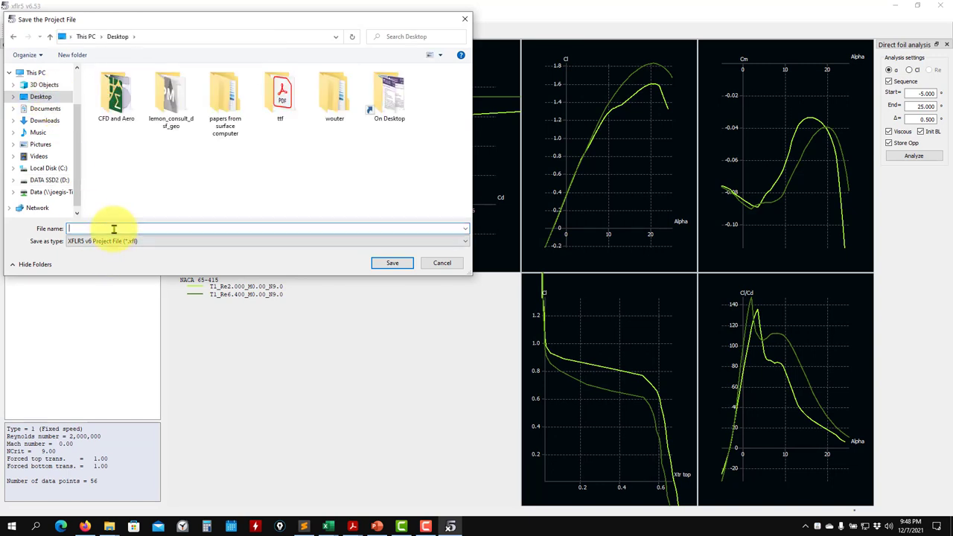
type("test1")
key("Return")
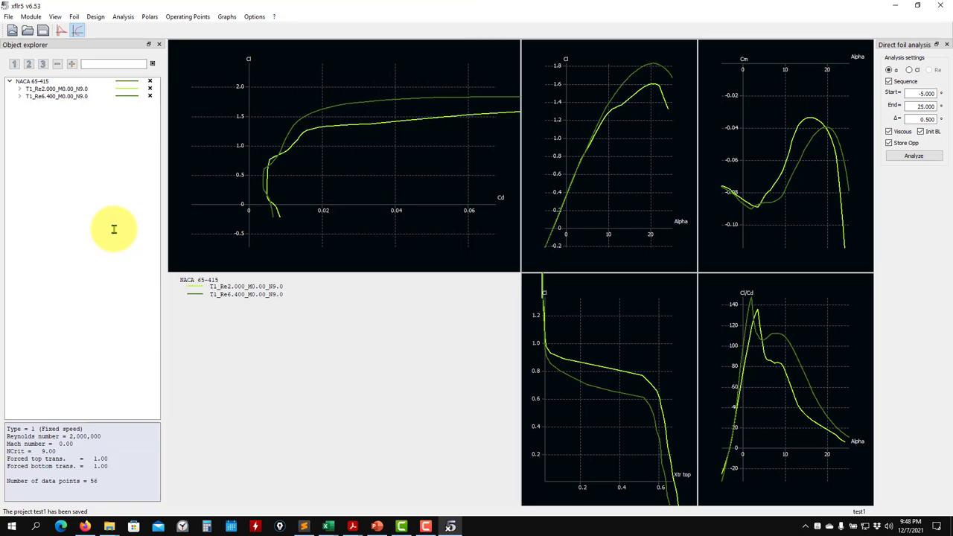
- Check the Desktop for the saved project without opening it, and switch to the Wing and Plane Design module
left_click(30, 31)
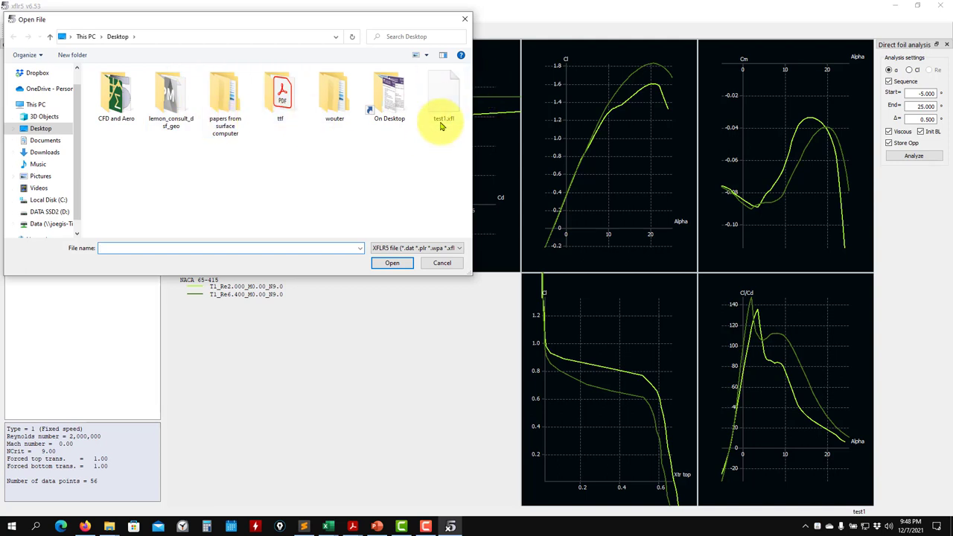
left_click(445, 263)
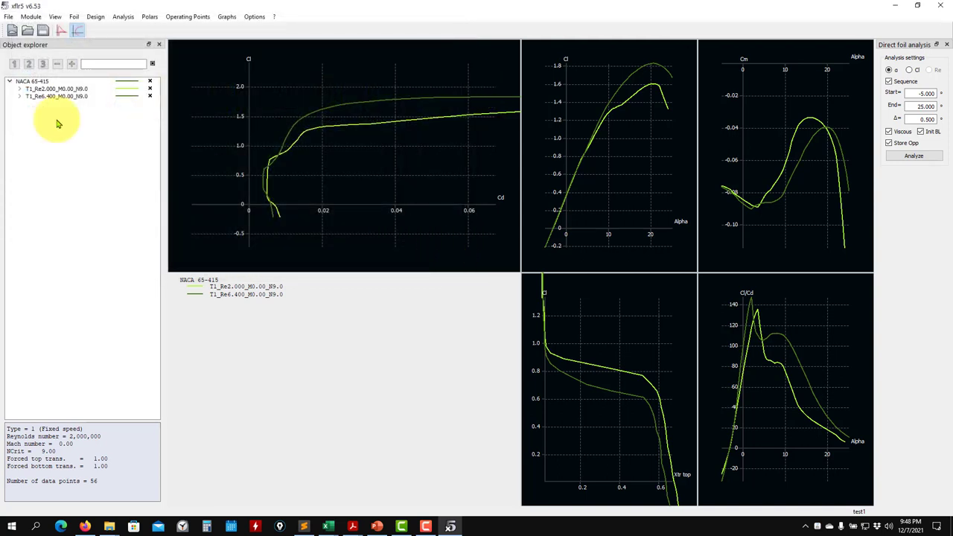
left_click(43, 19)
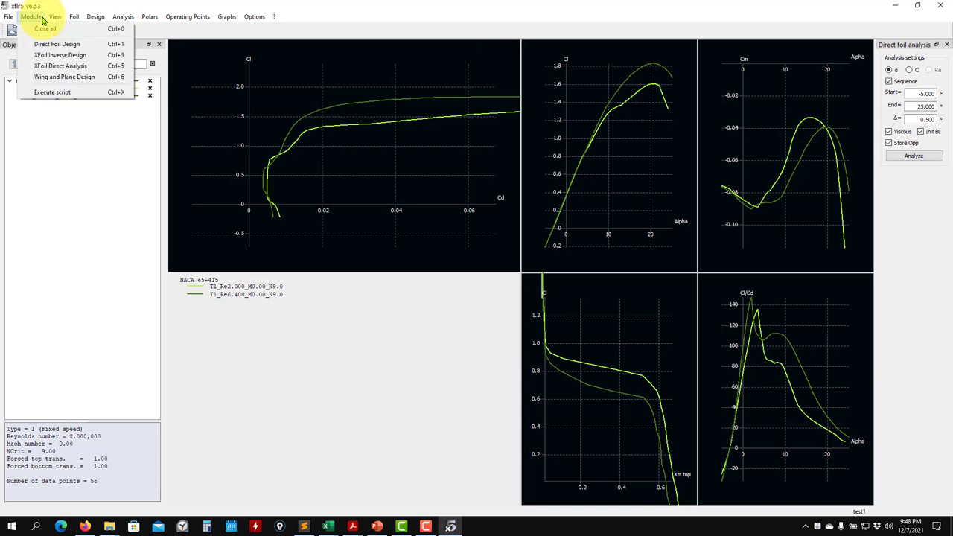
left_click(54, 77)
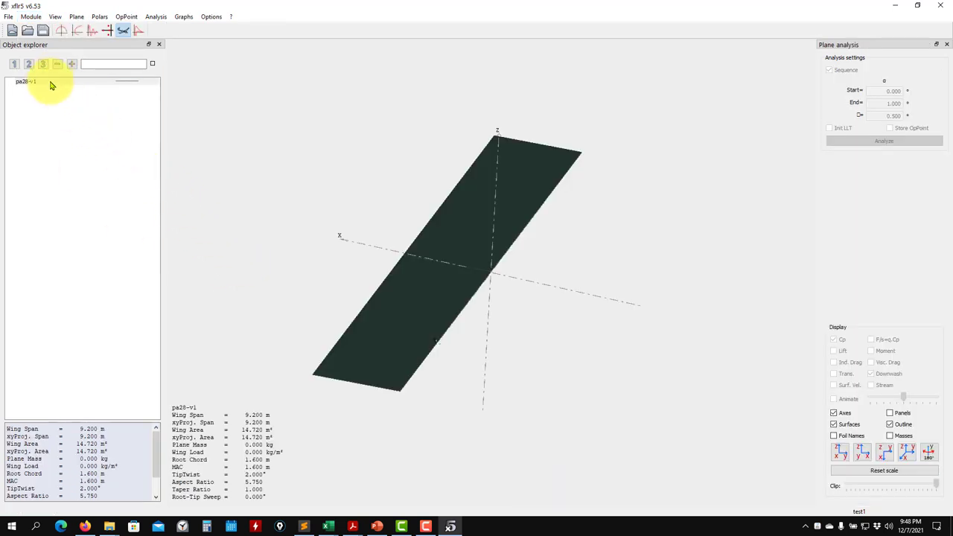
- Edit the main wing of pa28-v1 and assign the NACA 65-415 foil to its root and tip sections
left_click(48, 82)
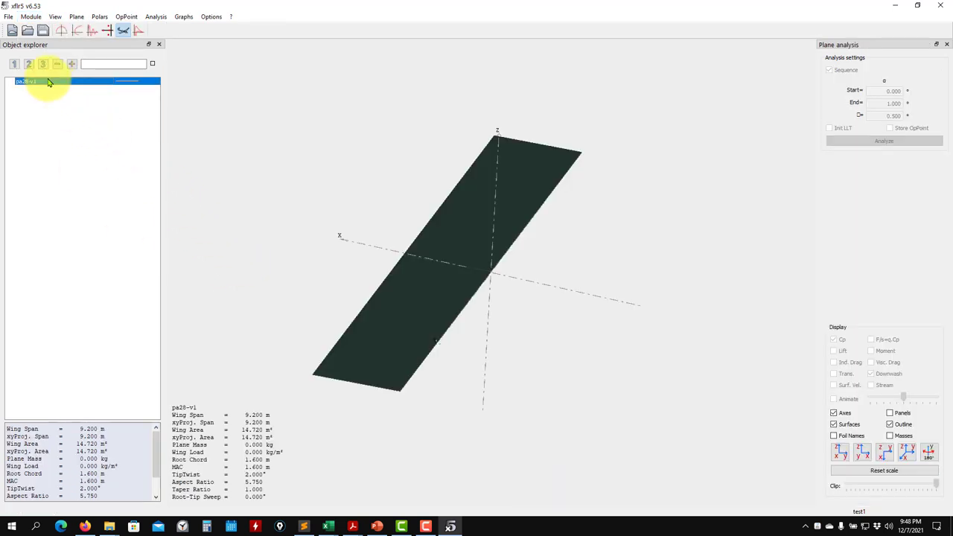
left_click(76, 16)
mouse_move(96, 61)
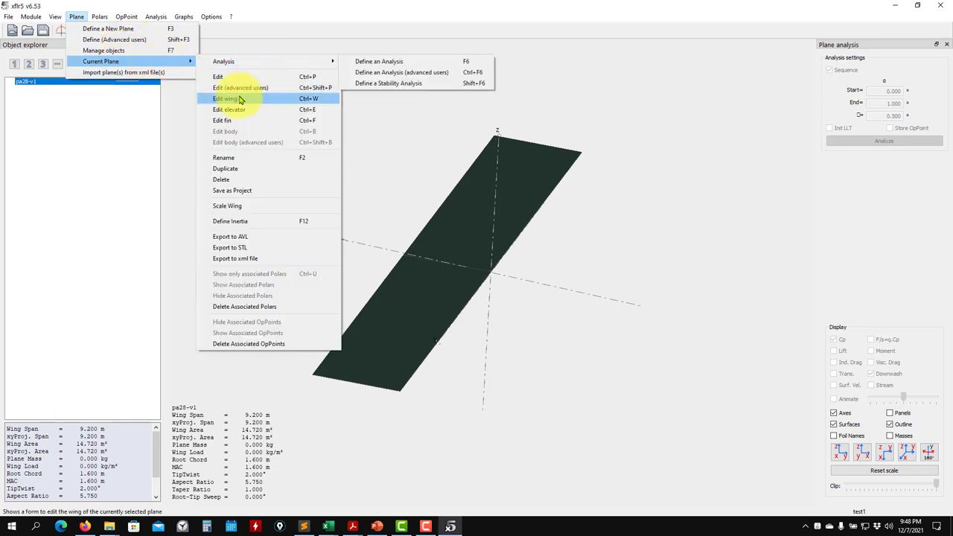
left_click(236, 98)
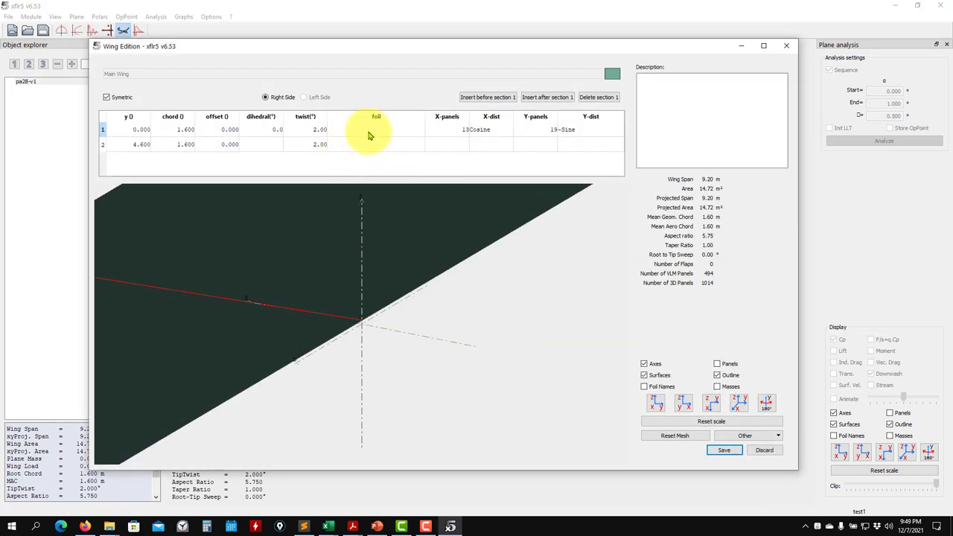
left_click(366, 130)
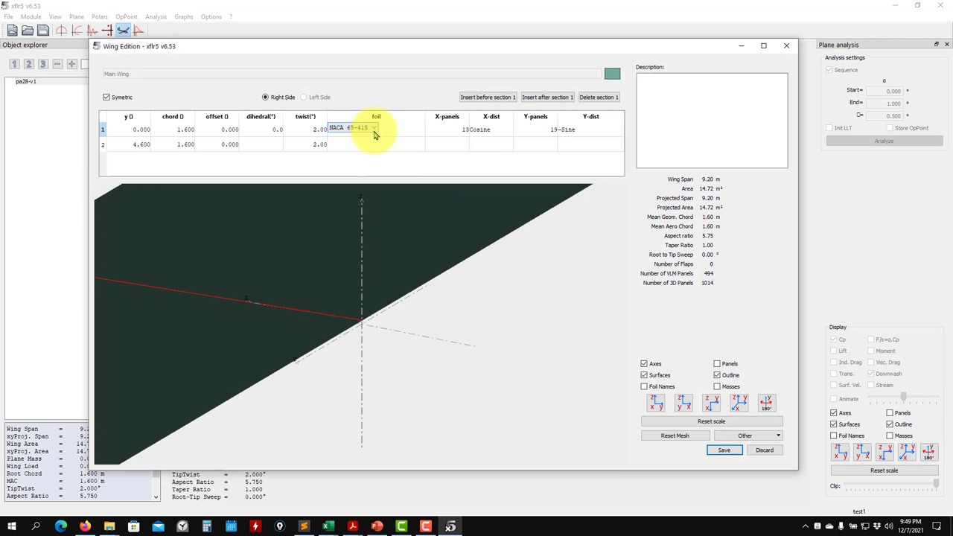
left_click(366, 131)
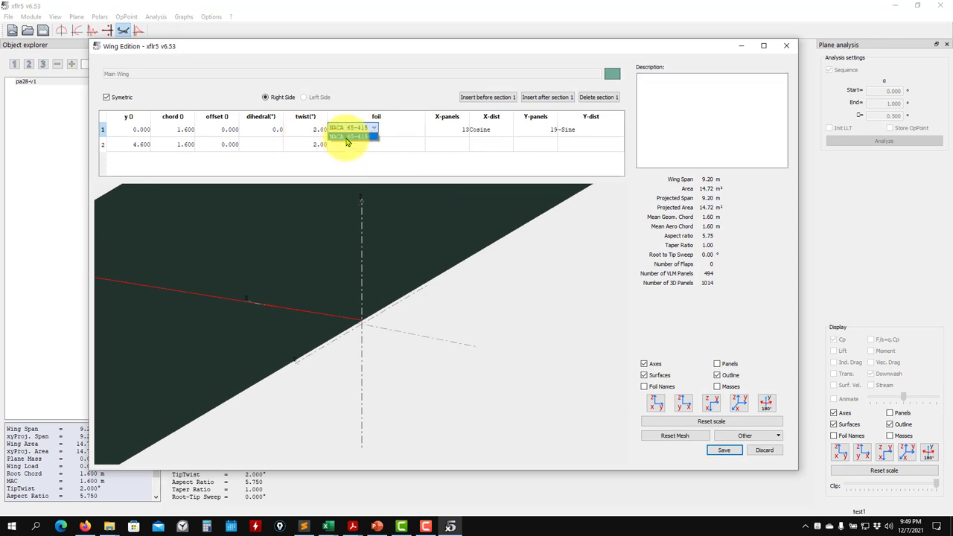
left_click(347, 137)
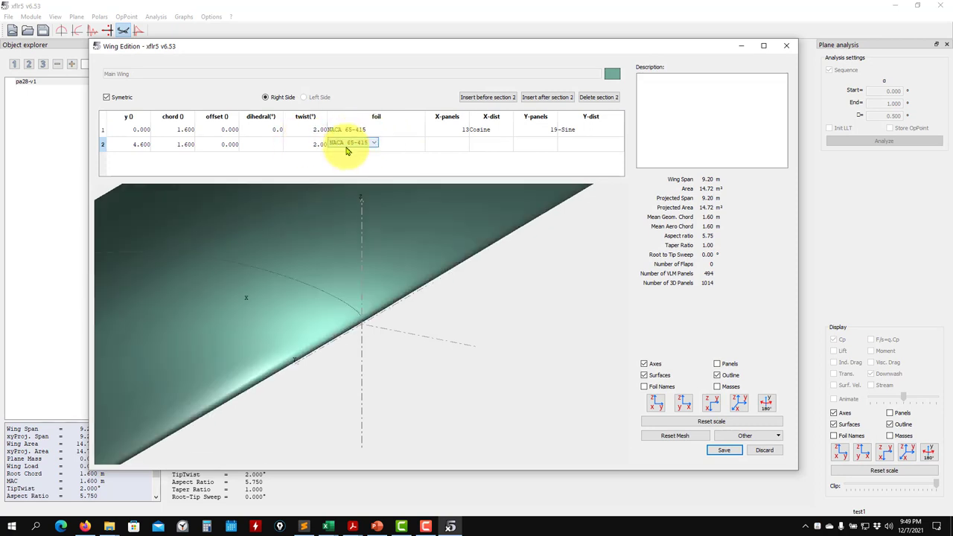
left_click(366, 145)
left_click(376, 146)
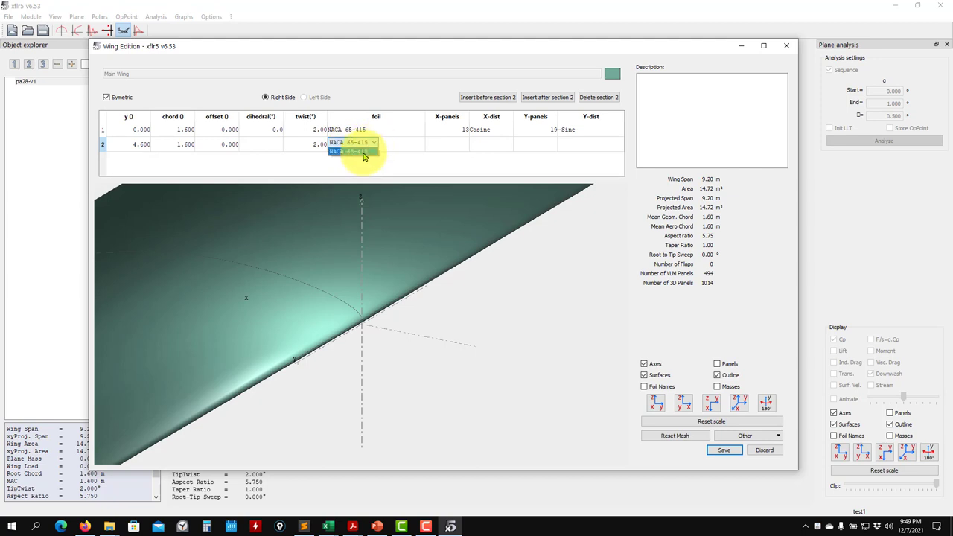
left_click(362, 153)
- Reselect NACA 65-415 for both wing sections, save the wing, and review the plane's properties
left_click_drag(407, 317, 441, 294)
left_click(354, 130)
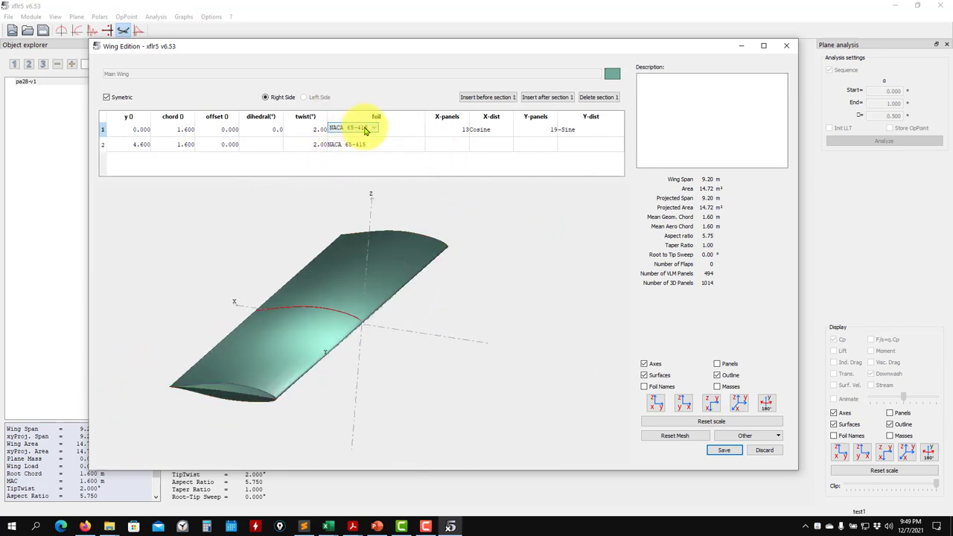
left_click(354, 129)
left_click(360, 139)
left_click(367, 144)
left_click(367, 145)
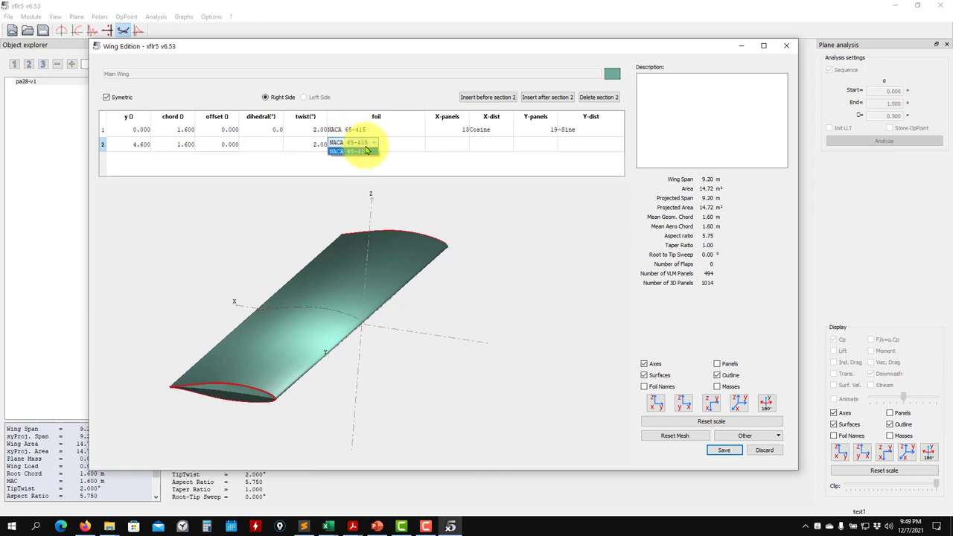
left_click(364, 155)
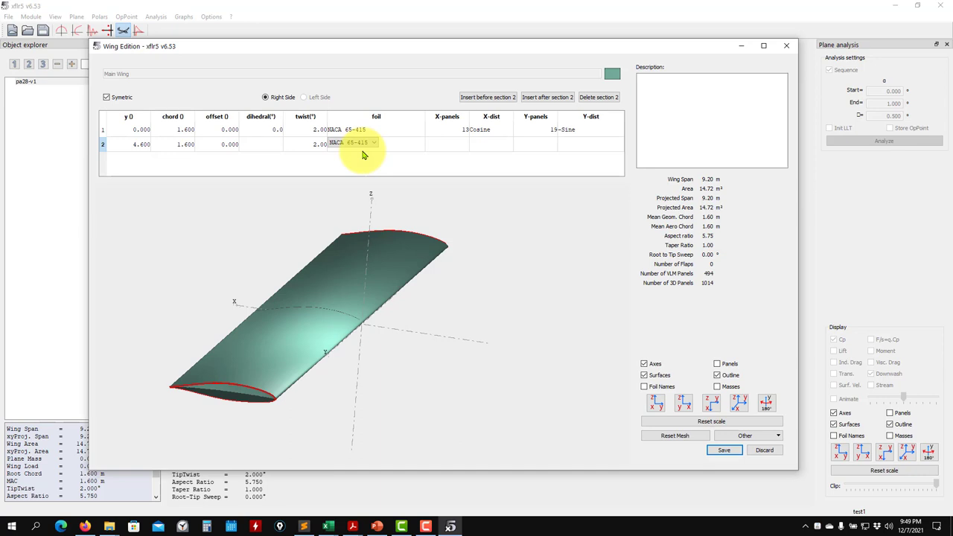
left_click(340, 250)
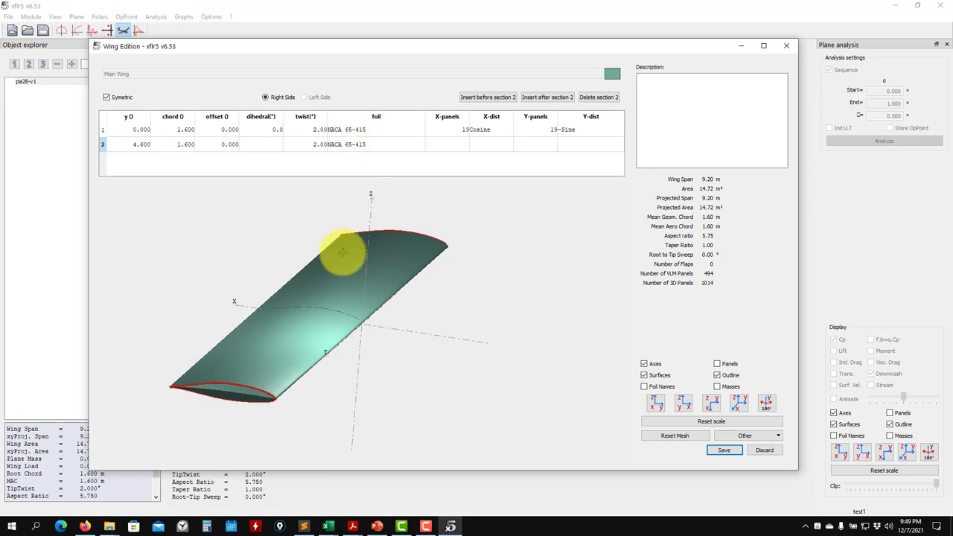
left_click(723, 450)
left_click_drag(402, 327, 404, 280)
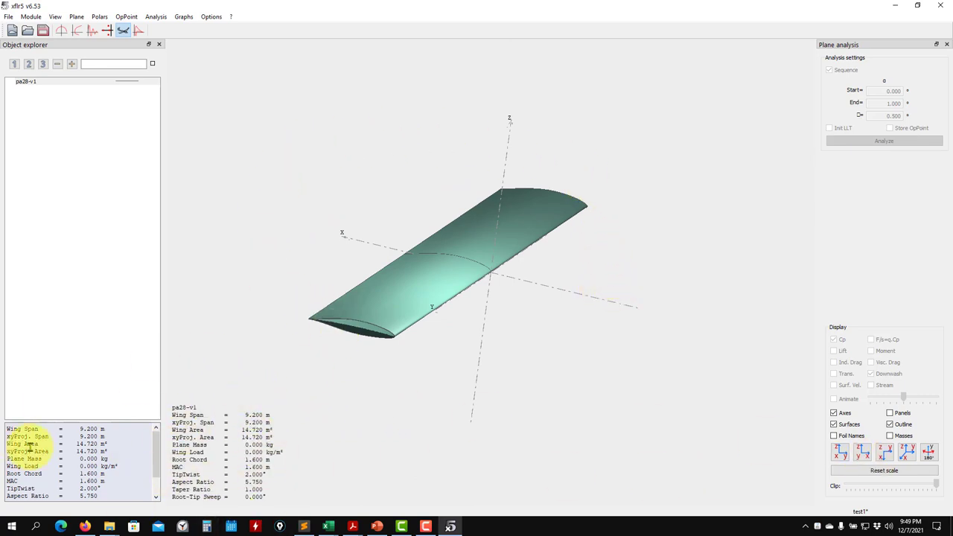
scroll(114, 450, "down", 1)
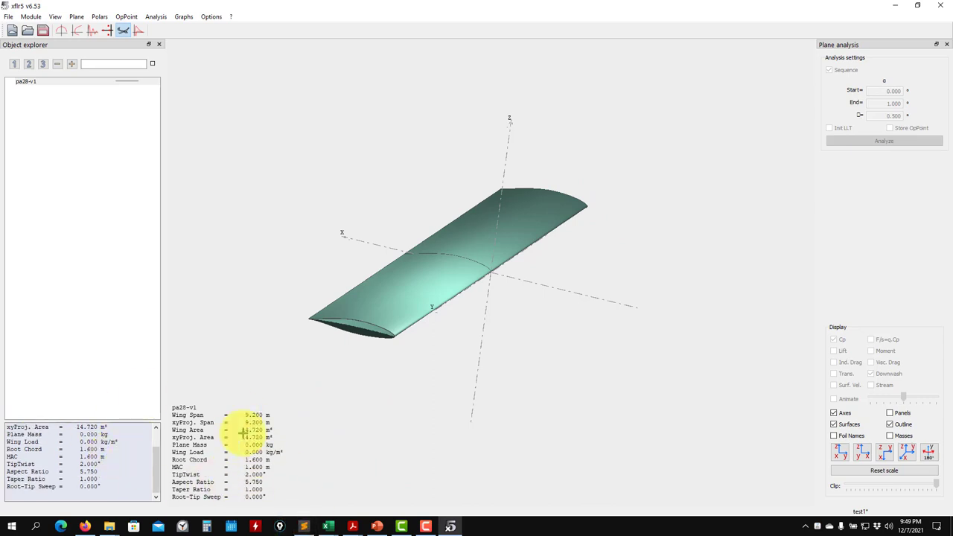
scroll(158, 459, "up", 1)
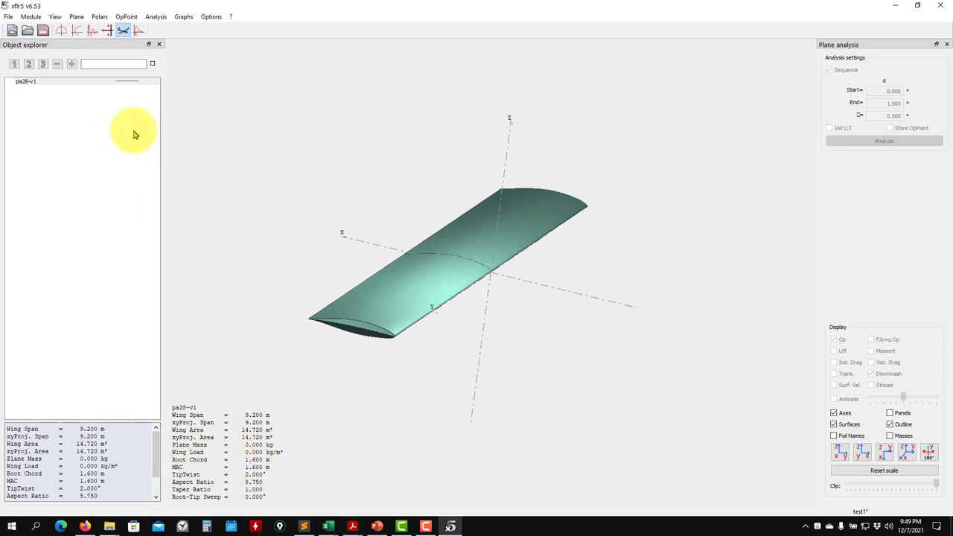
- Start an analysis definition for the wing and compare the polar types, keeping Type 1 (Fixed Speed) at 60 m/s
left_click(154, 18)
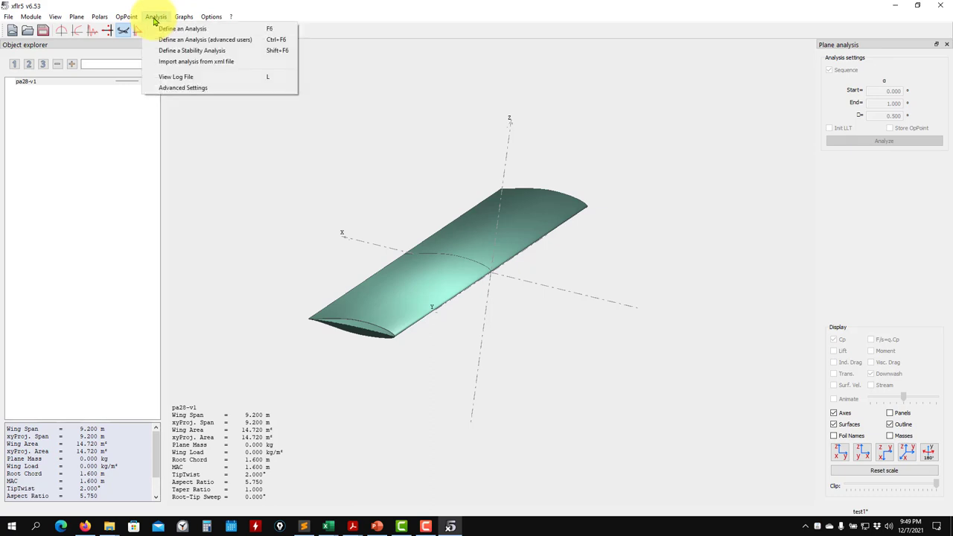
left_click(207, 30)
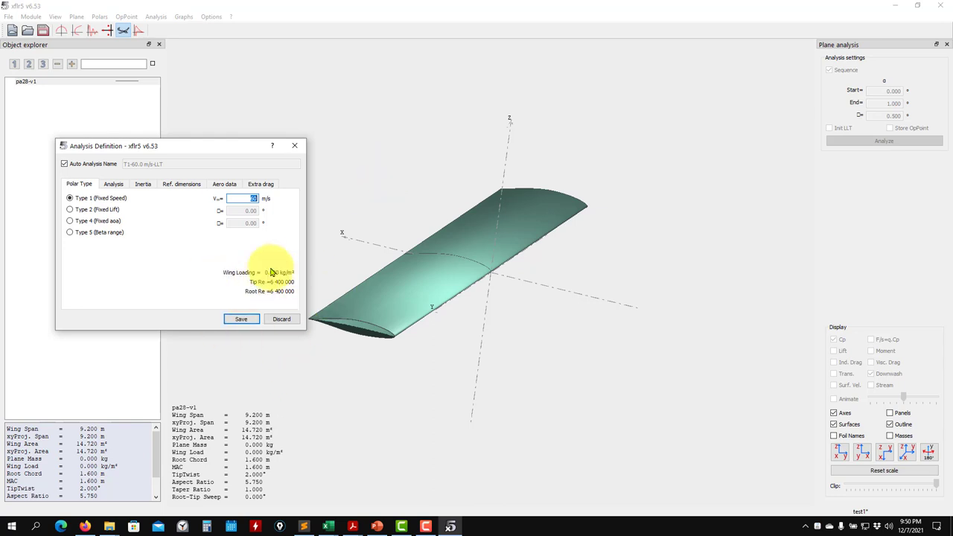
double_click(252, 199)
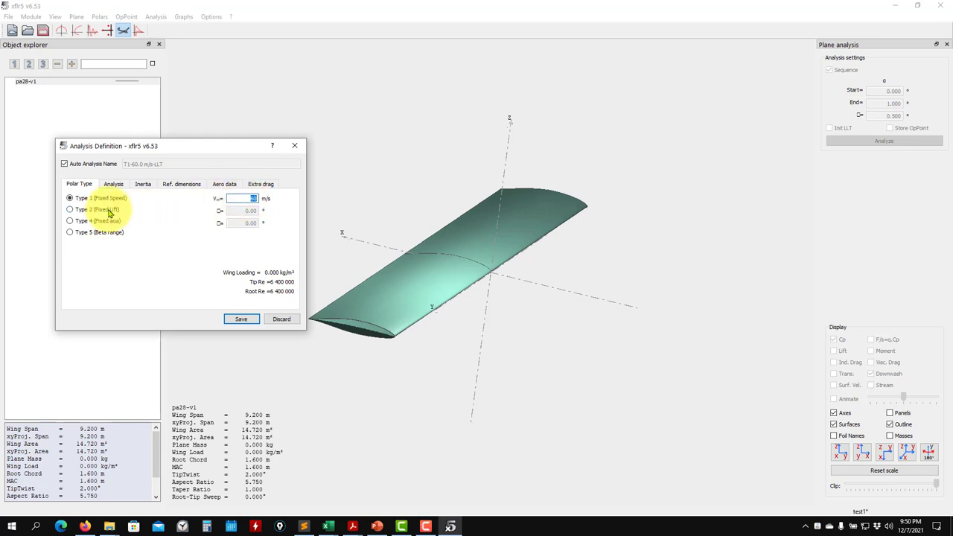
left_click(70, 209)
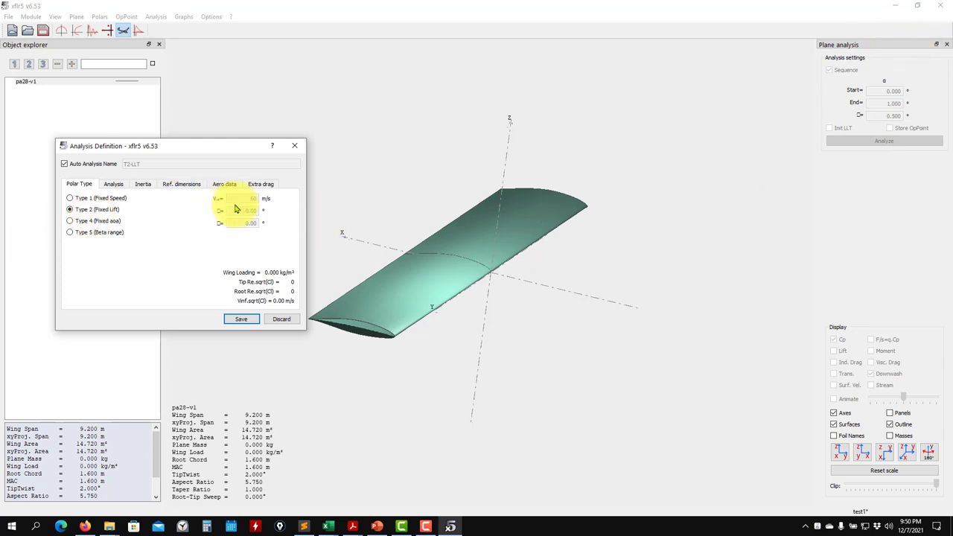
left_click(99, 222)
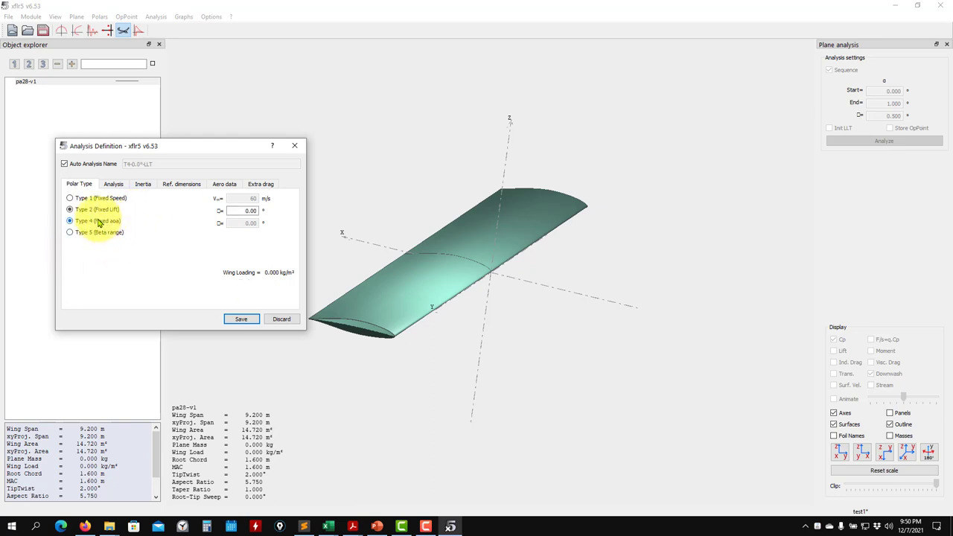
double_click(249, 210)
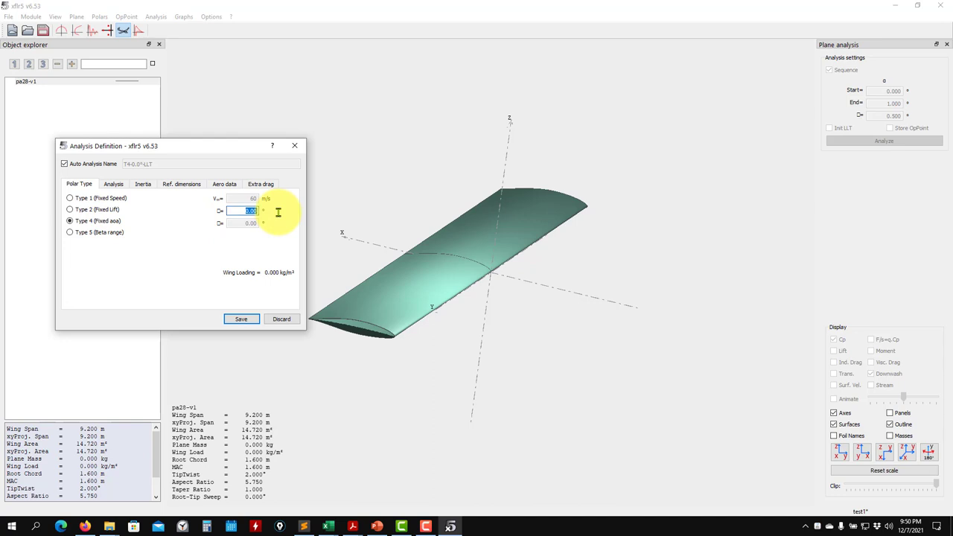
left_click(93, 232)
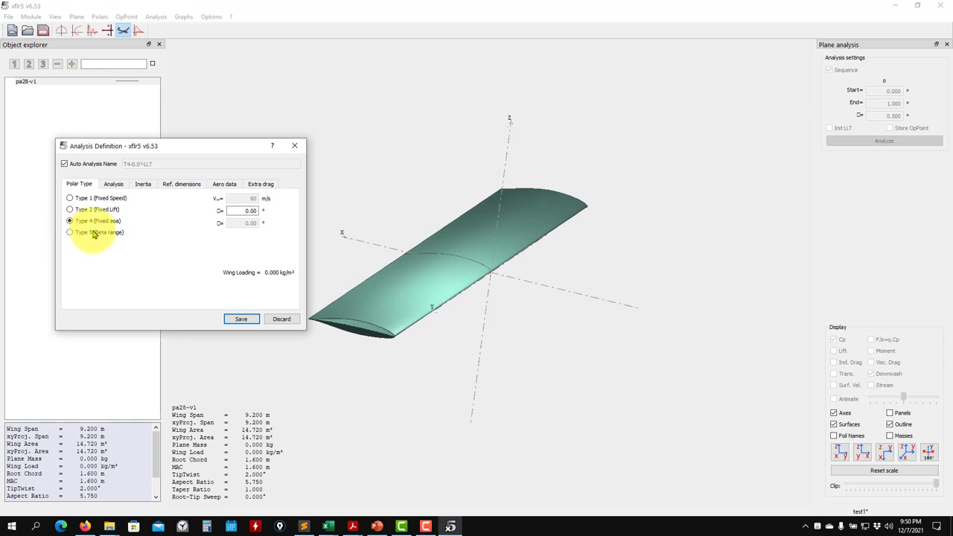
left_click(113, 199)
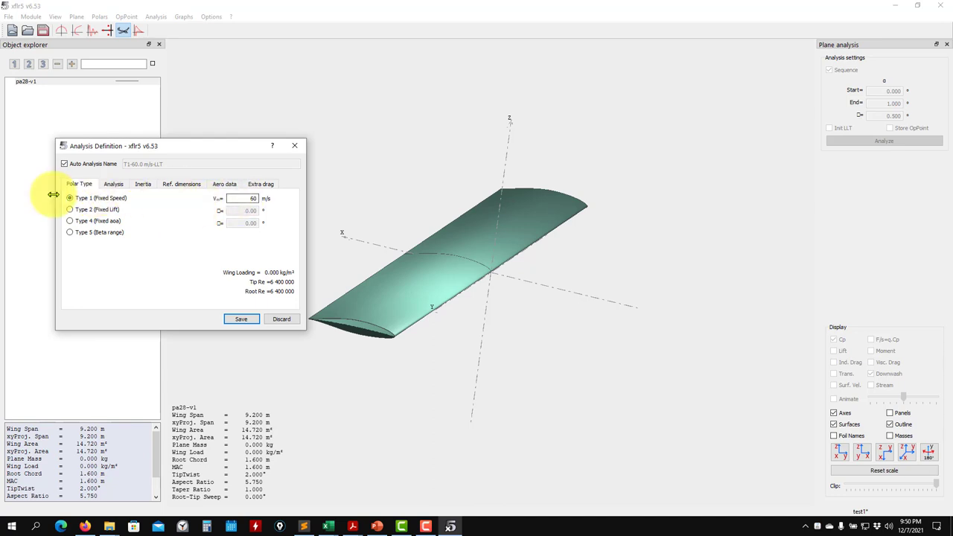
- Compare the vortex-lattice and 3D panel methods and their viscous option, returning the analysis method to LLT (Wing only)
left_click(117, 185)
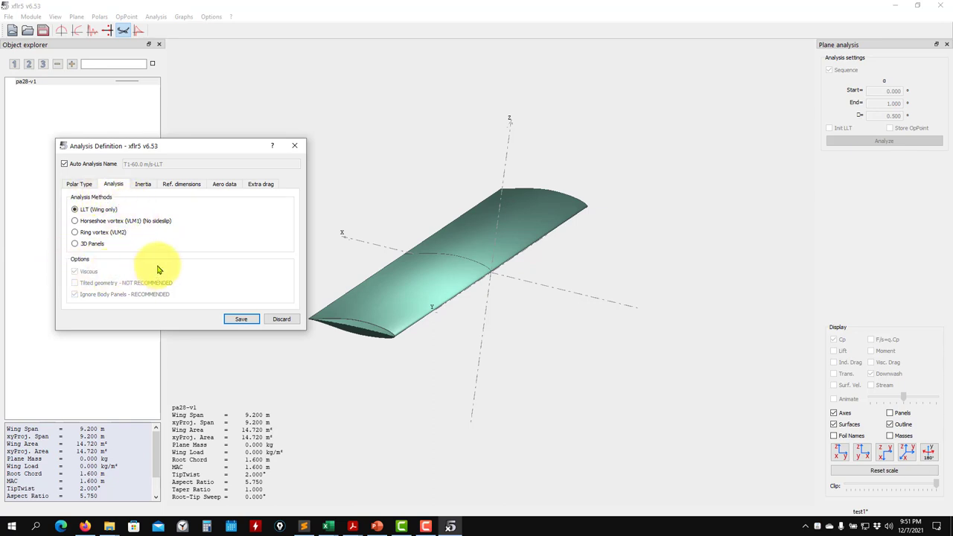
left_click(94, 223)
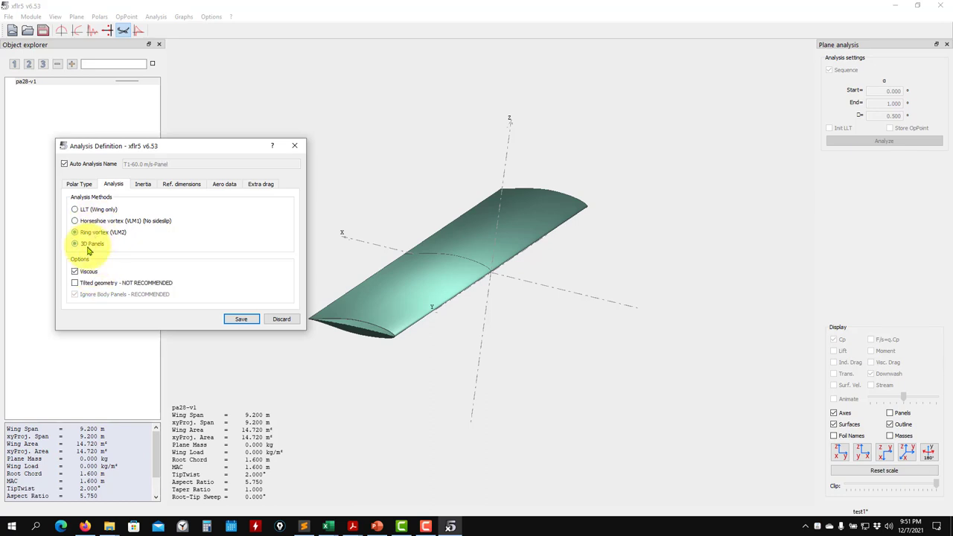
left_click(89, 220)
left_click(76, 271)
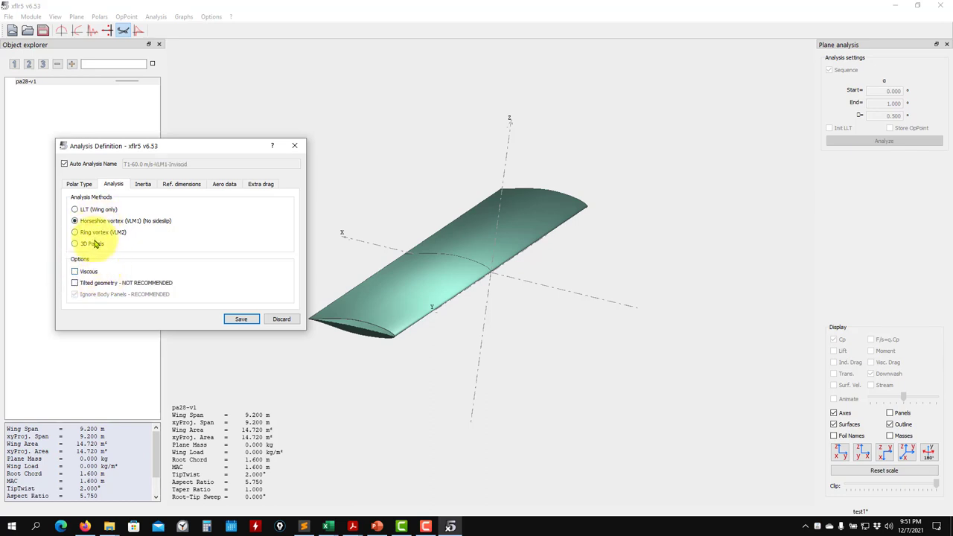
left_click(92, 245)
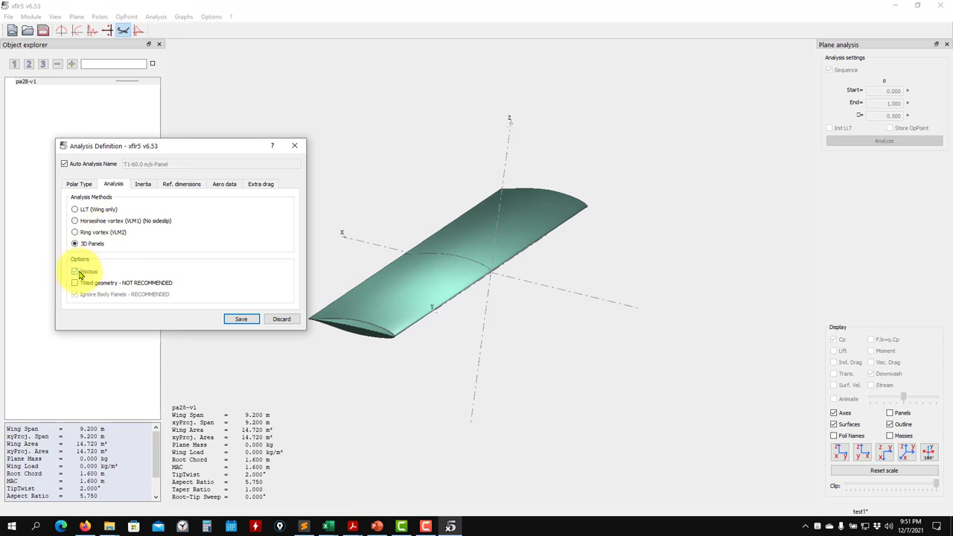
left_click(86, 221)
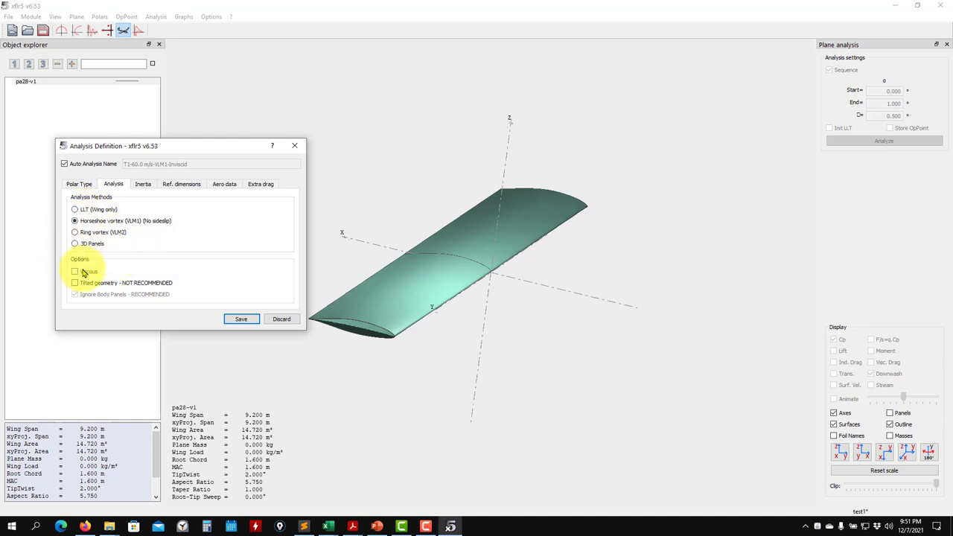
left_click(82, 211)
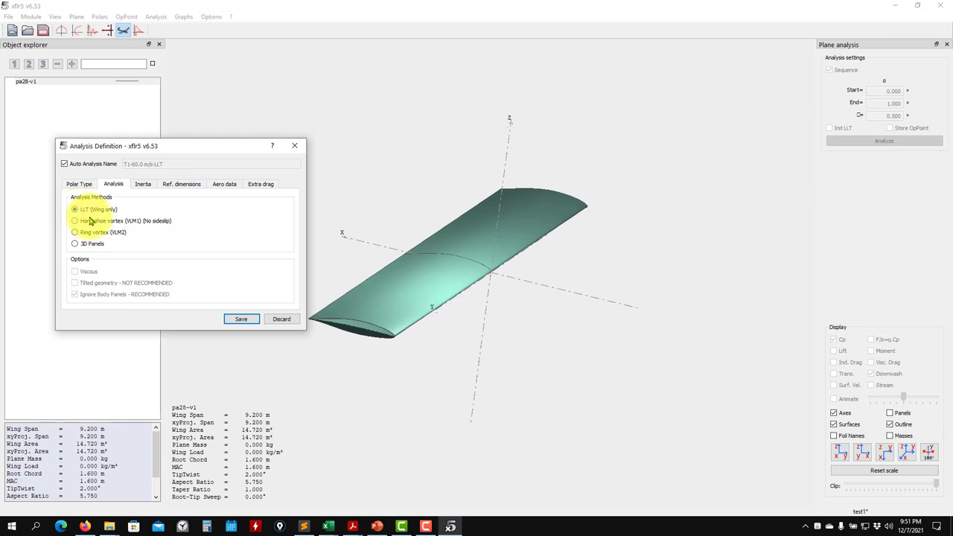
left_click(74, 220)
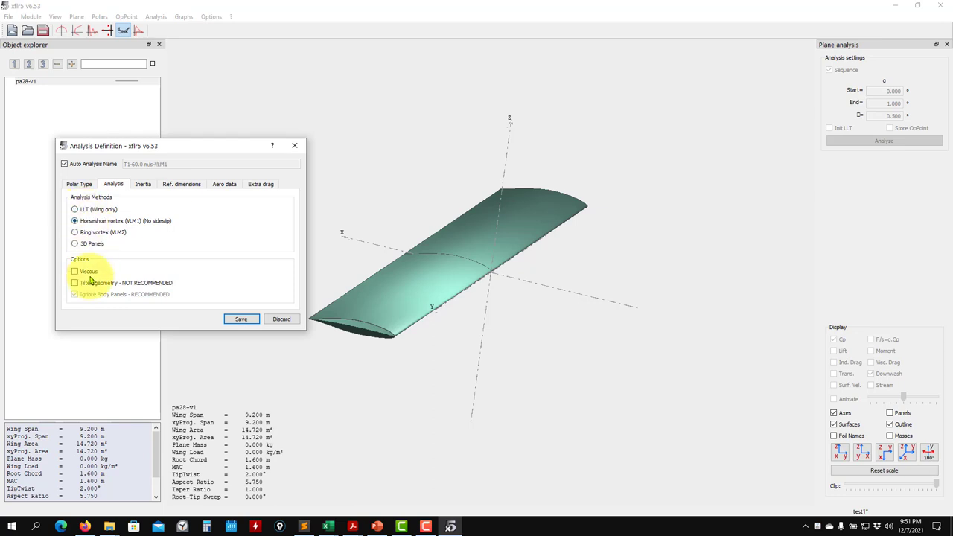
left_click(86, 210)
- Review the analysis's inertia and reference-dimension settings, trying custom inertia values and returning to the plane inertia
left_click(140, 185)
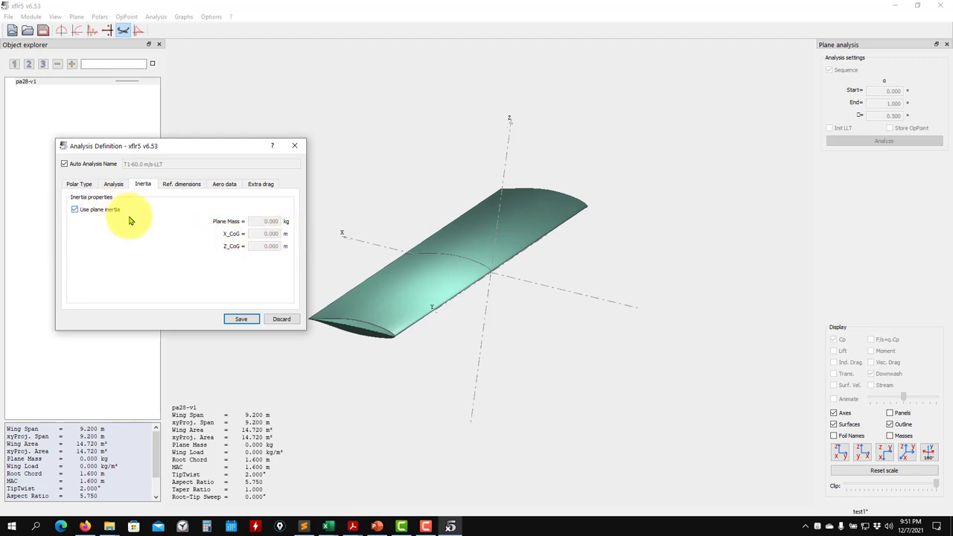
left_click(91, 209)
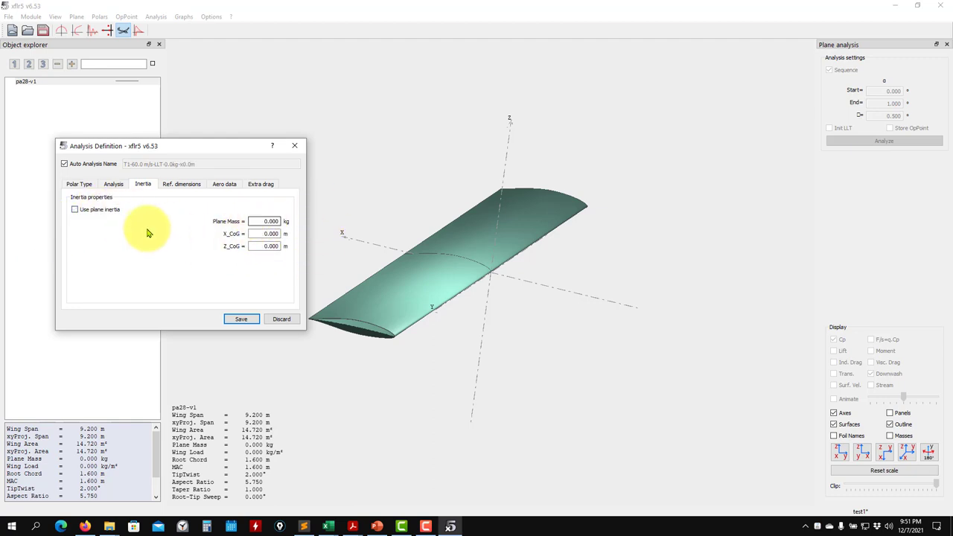
left_click(267, 221)
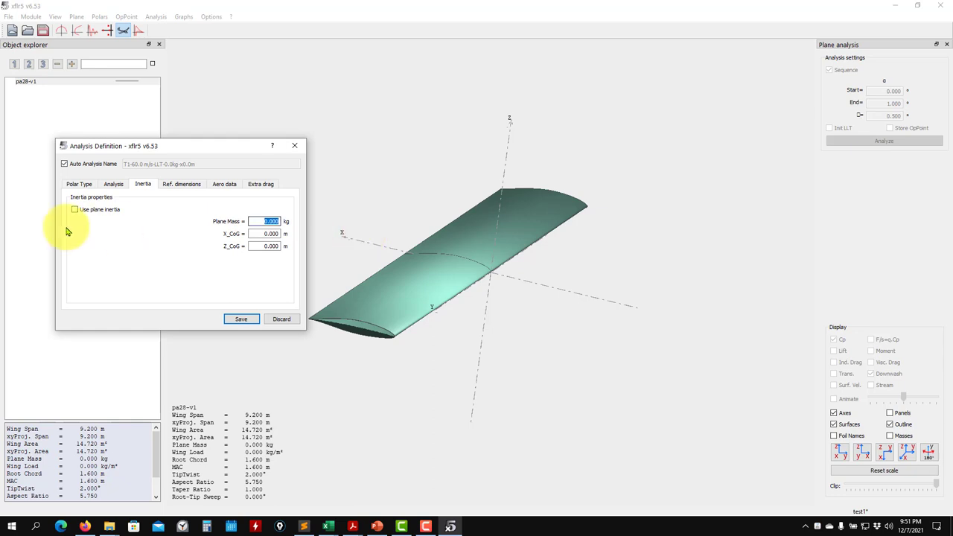
left_click(102, 212)
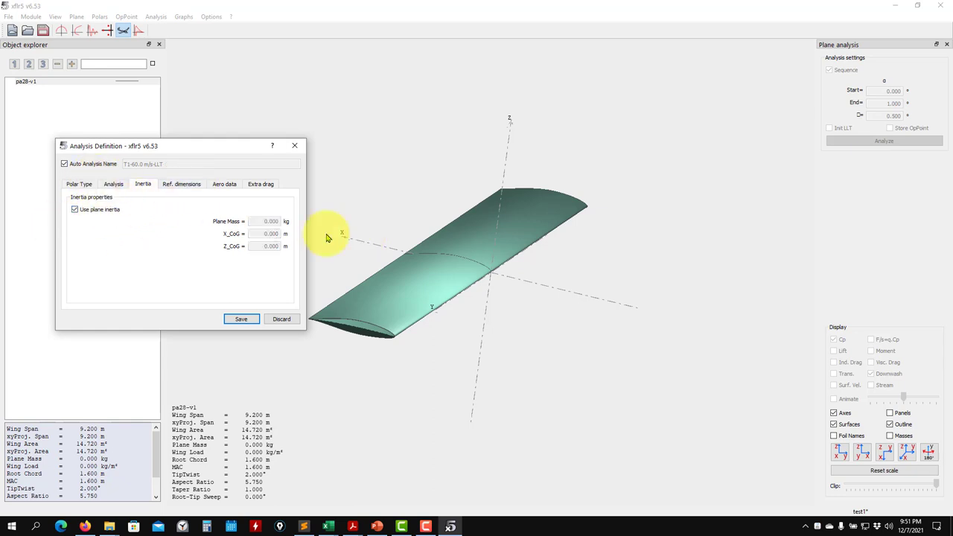
left_click(178, 184)
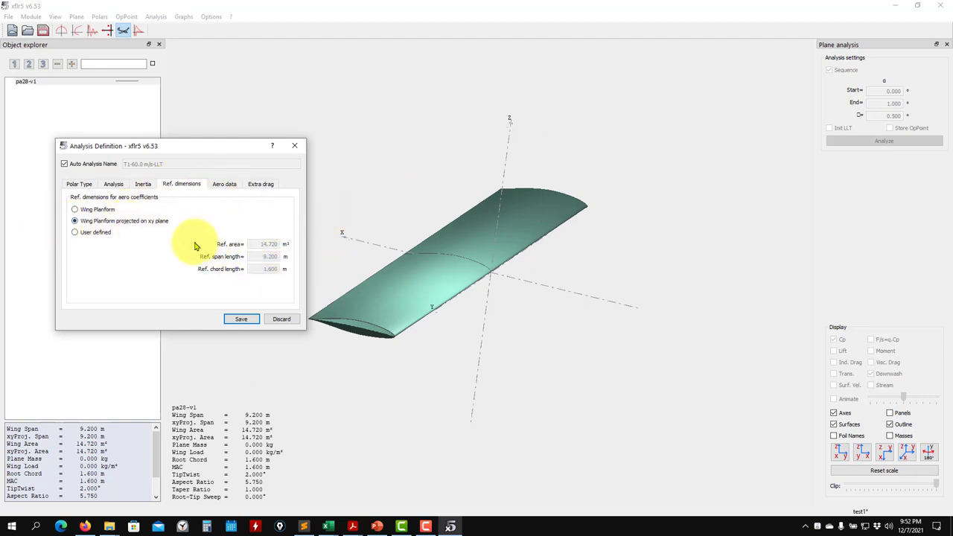
- Review the air density and viscosity settings and the altitude-and-temperature air data calculator, cancelling it without changes
left_click(222, 185)
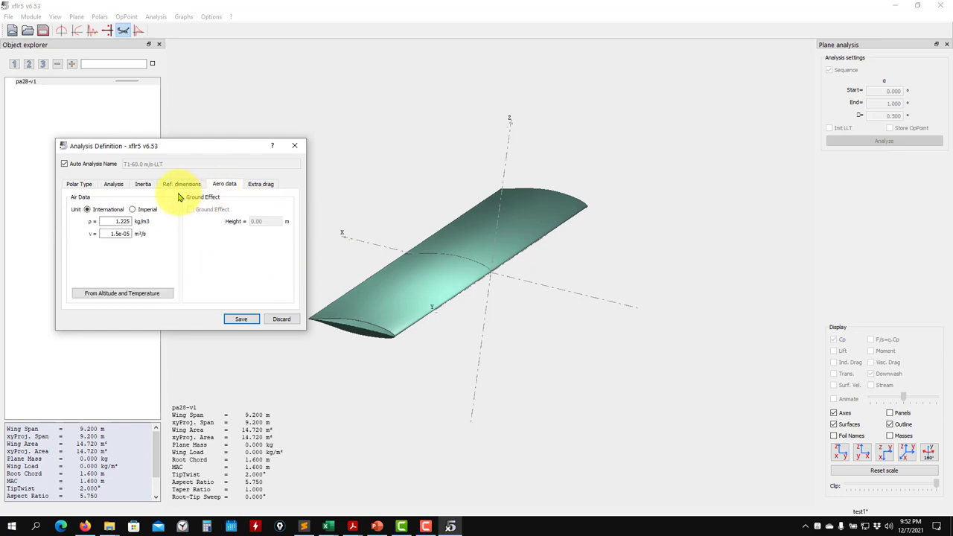
double_click(105, 221)
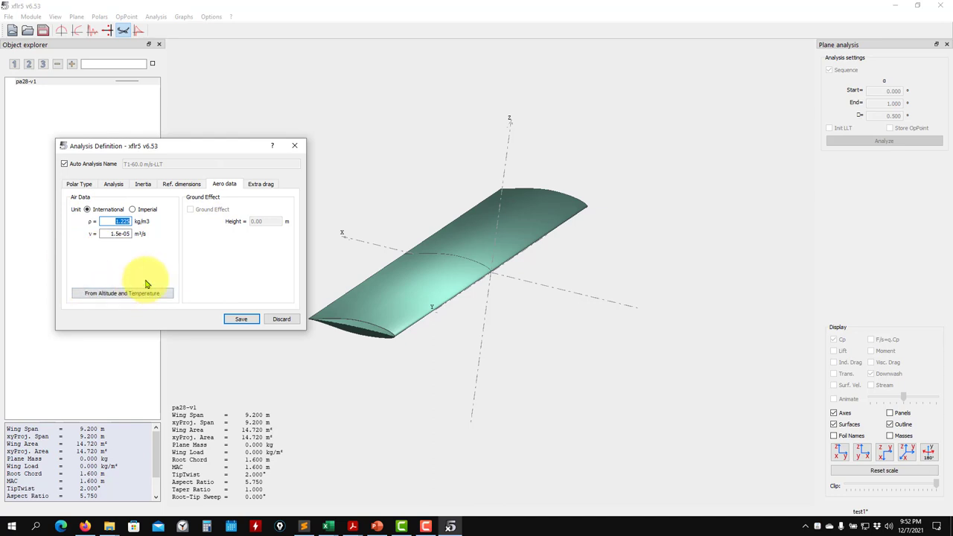
left_click(125, 294)
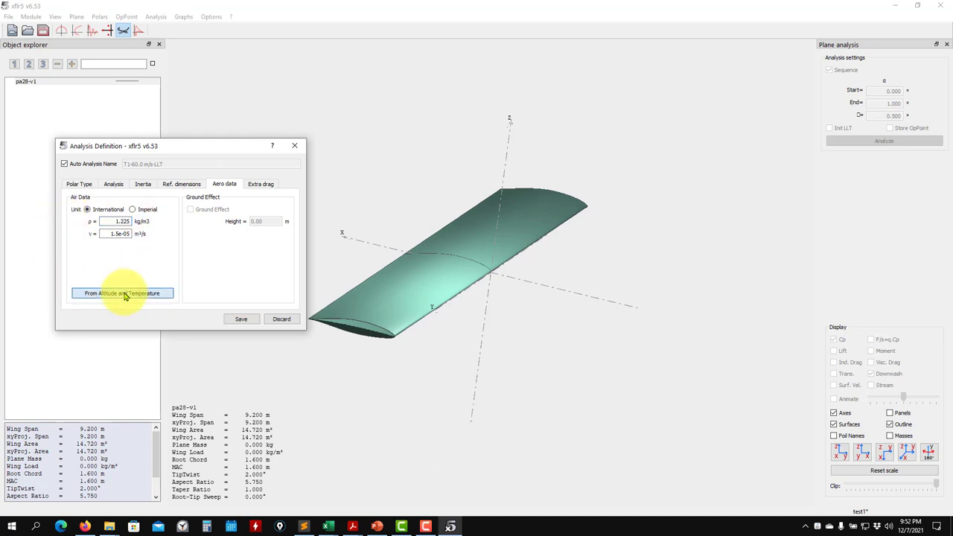
left_click_drag(456, 185, 344, 127)
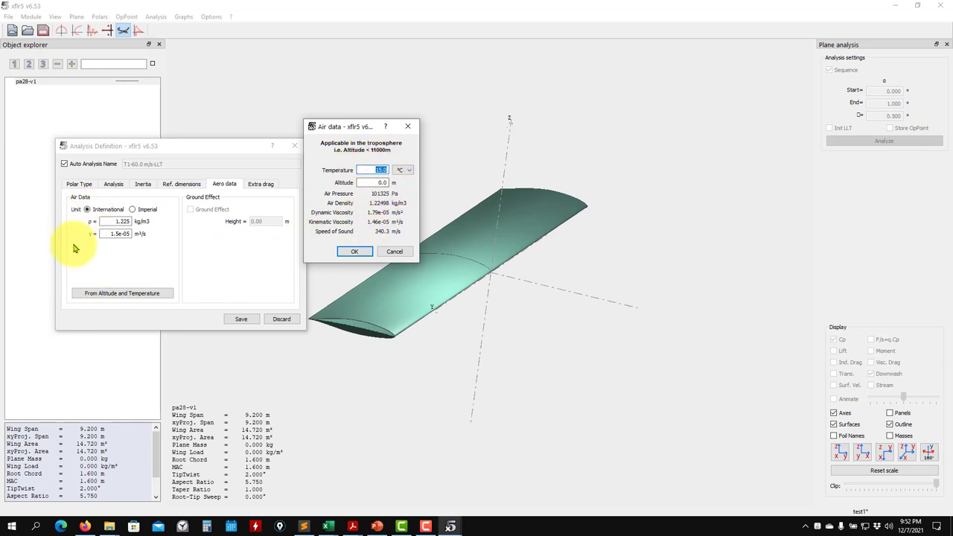
left_click(393, 251)
- Review the extra drag table, recheck the polar type, and save the Type 1 LLT analysis definition at 60 m/s
left_click(264, 185)
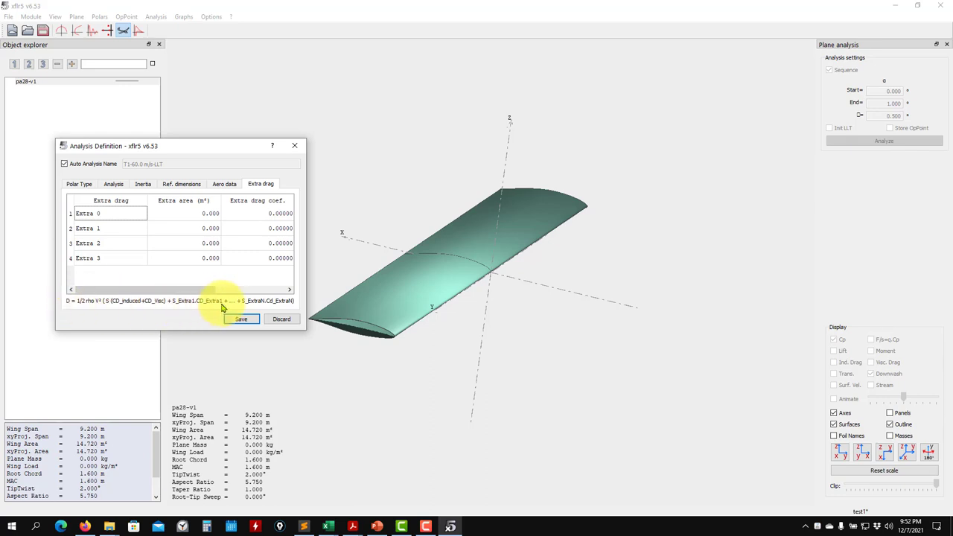
left_click_drag(219, 290, 304, 196)
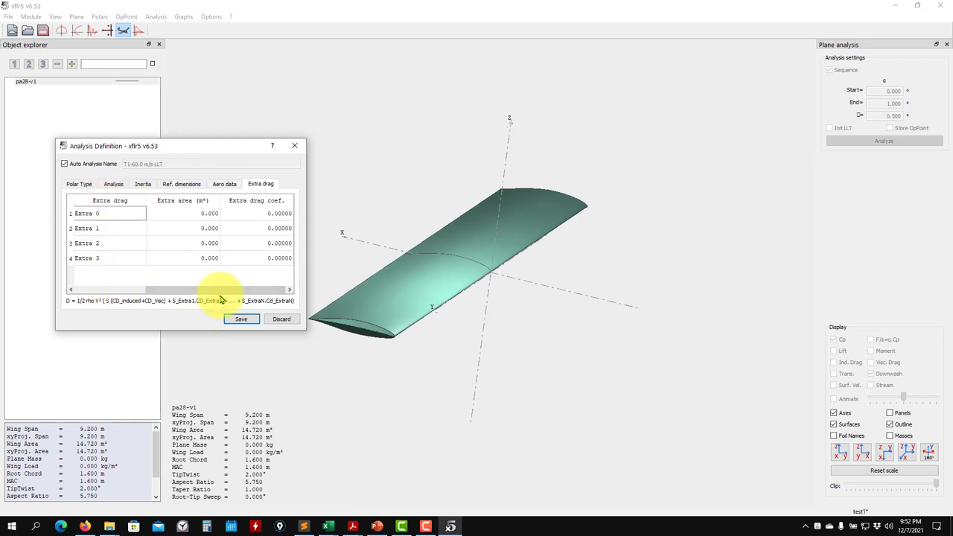
left_click_drag(251, 288, 68, 288)
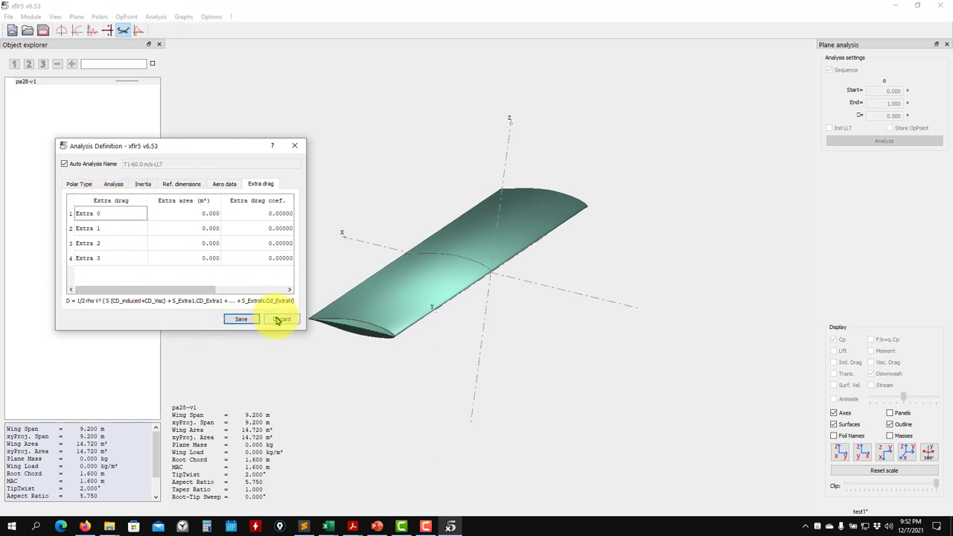
left_click(79, 184)
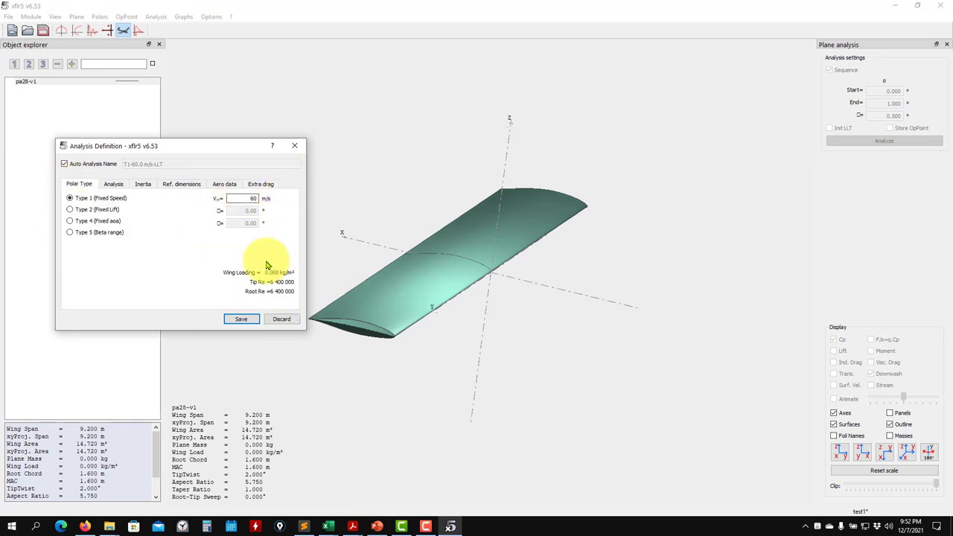
left_click(241, 320)
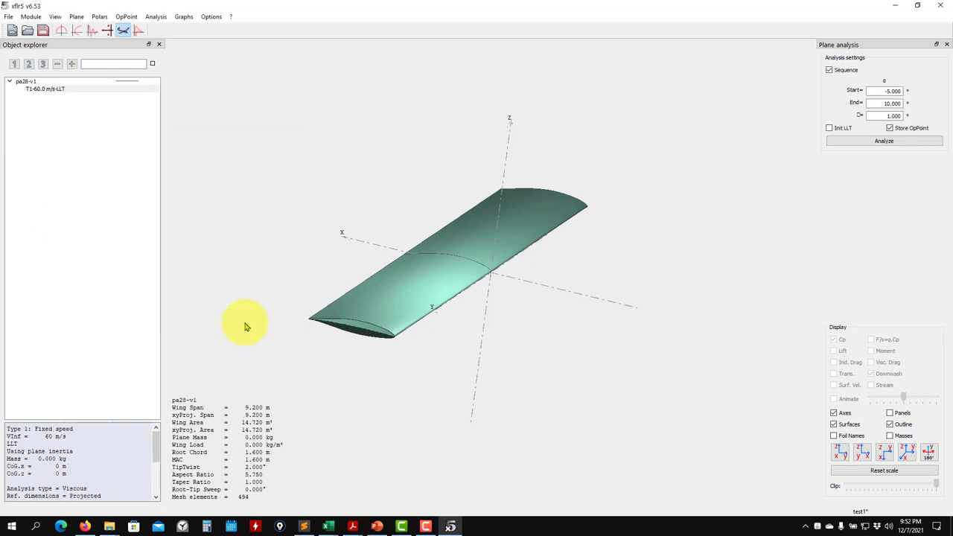
- Set the alpha sequence to start at -4° with a 0.5° increment, enable Init LLT, and run the wing analysis
left_click(155, 17)
left_click(911, 234)
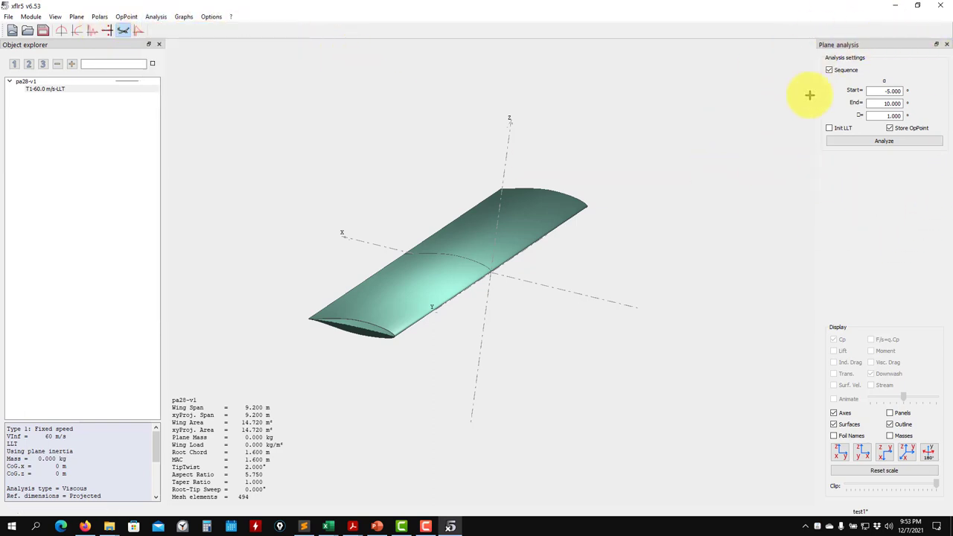
left_click(884, 90)
left_click_drag(872, 91, 930, 97)
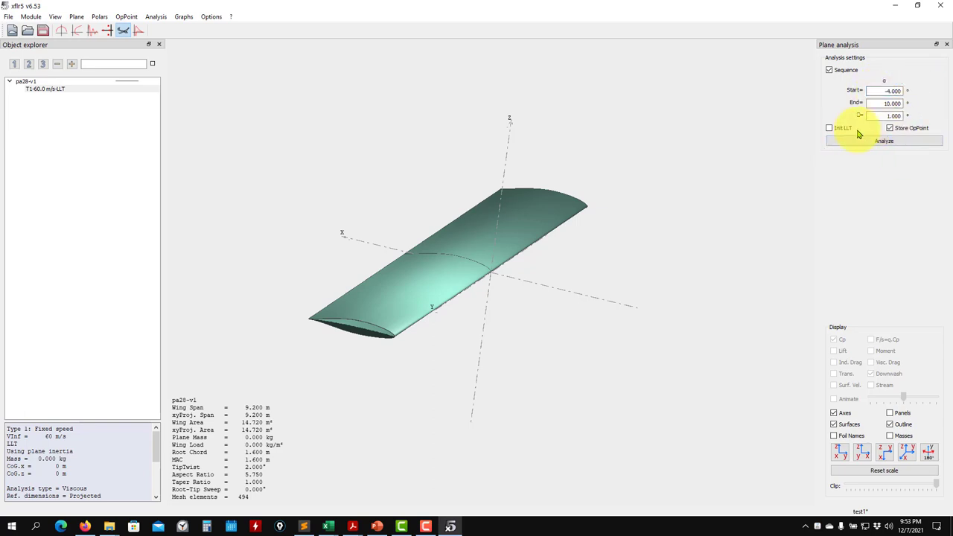
left_click_drag(867, 115, 927, 119)
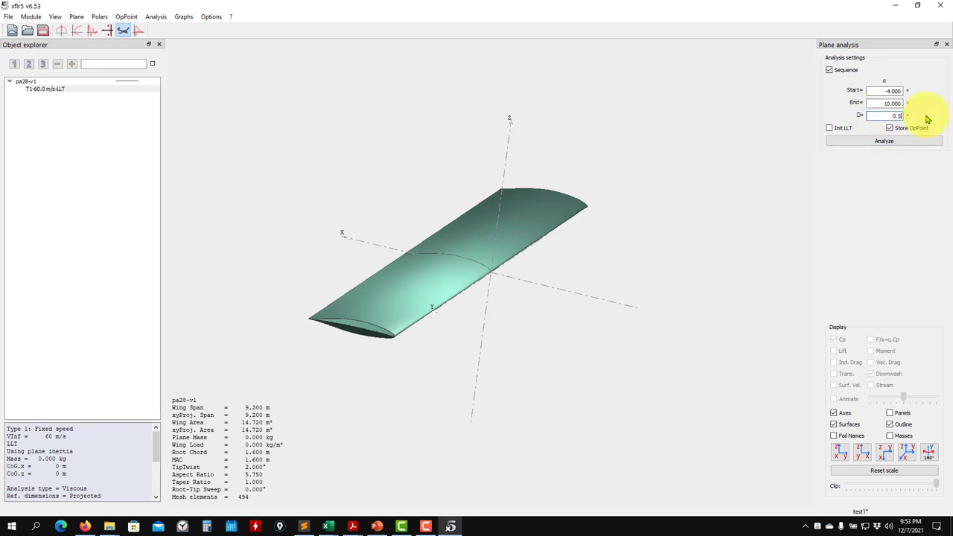
key("Return")
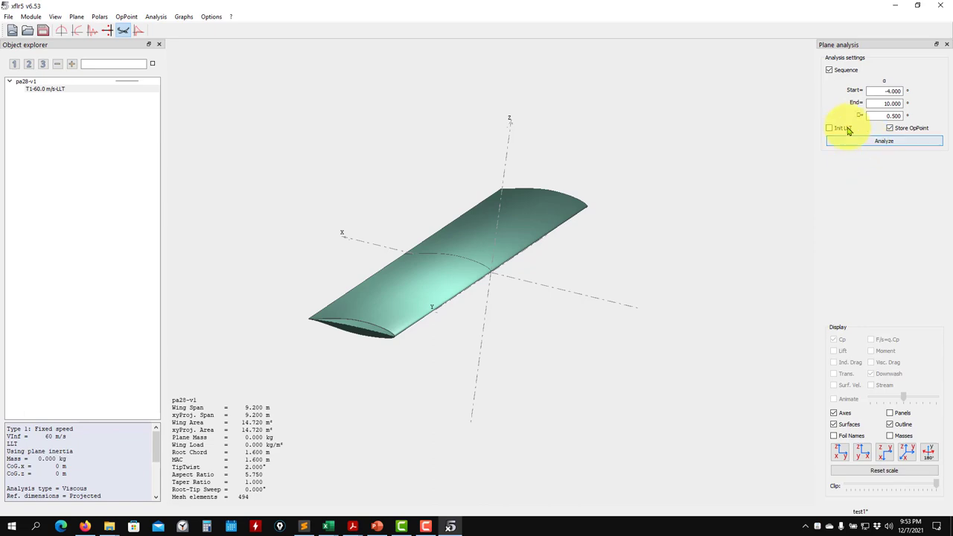
left_click(845, 128)
left_click(863, 143)
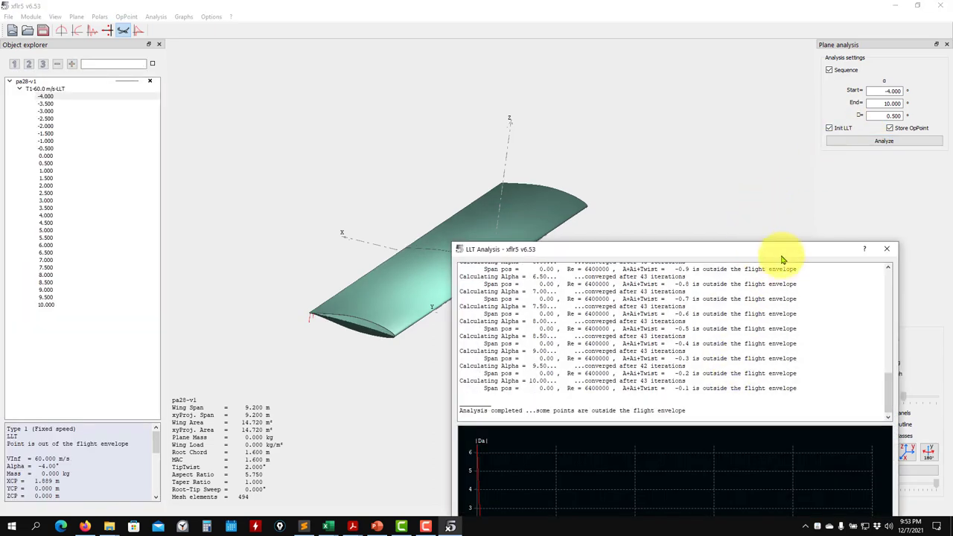
- Examine the LLT analysis log for the flight-envelope messages and the Reynolds number at each alpha, and close it
left_click_drag(779, 258, 556, 102)
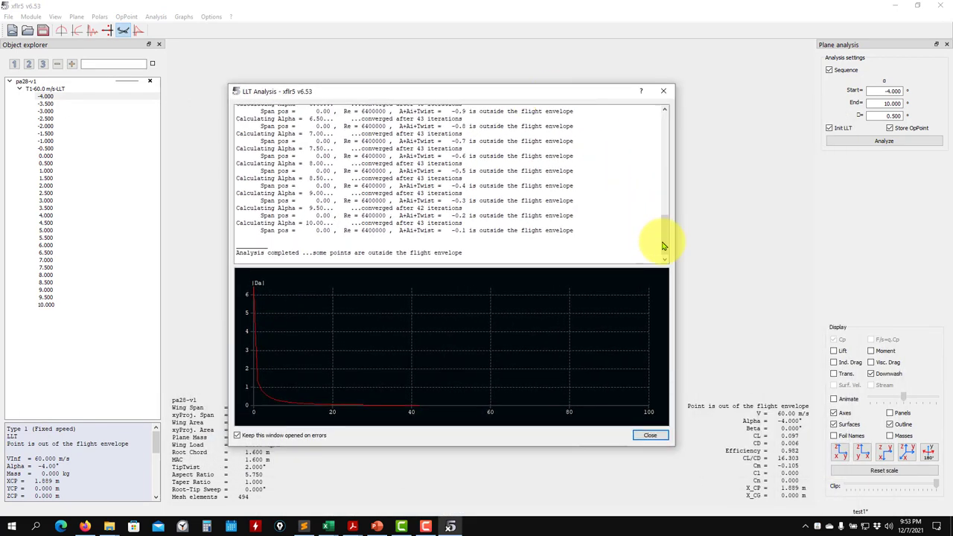
left_click_drag(670, 240, 656, 137)
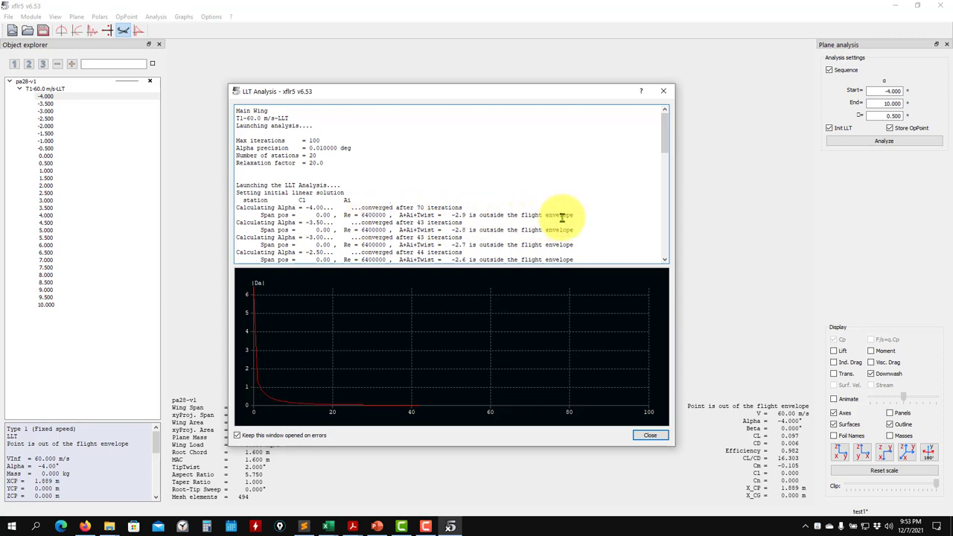
left_click_drag(573, 215, 247, 215)
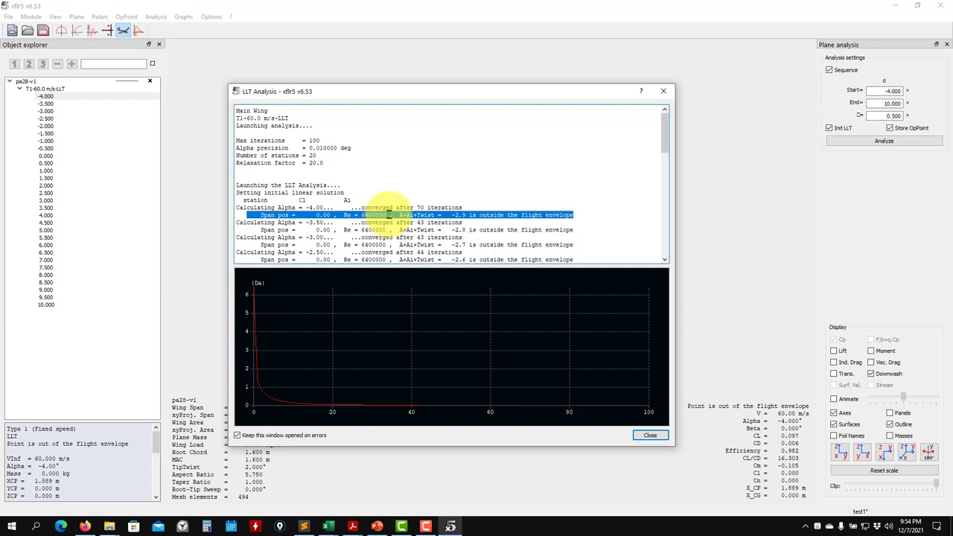
left_click(360, 215)
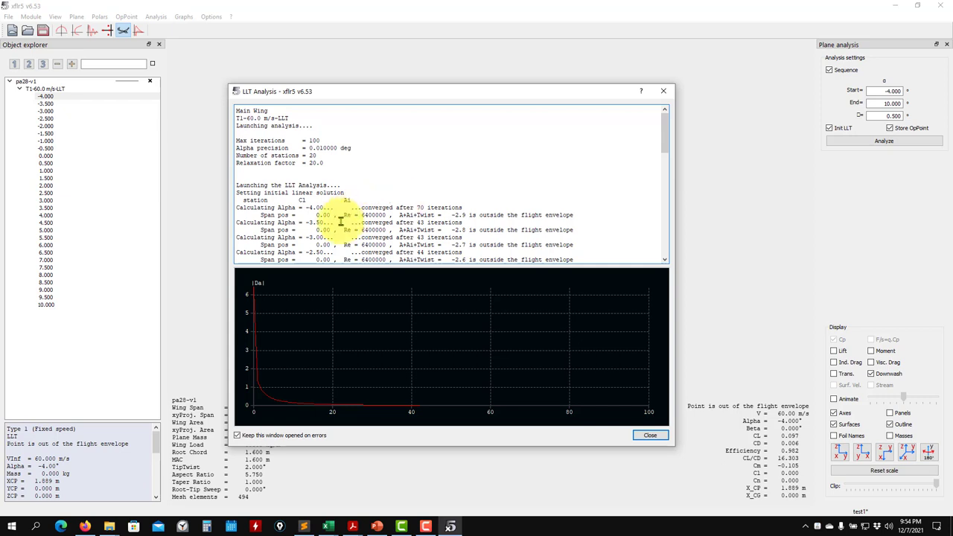
left_click_drag(577, 215, 454, 215)
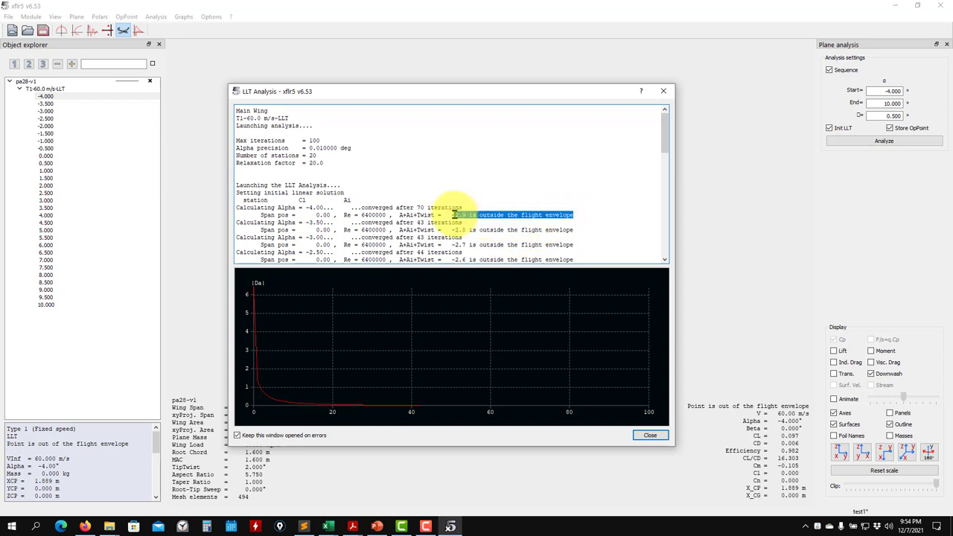
scroll(454, 214, "down", 4)
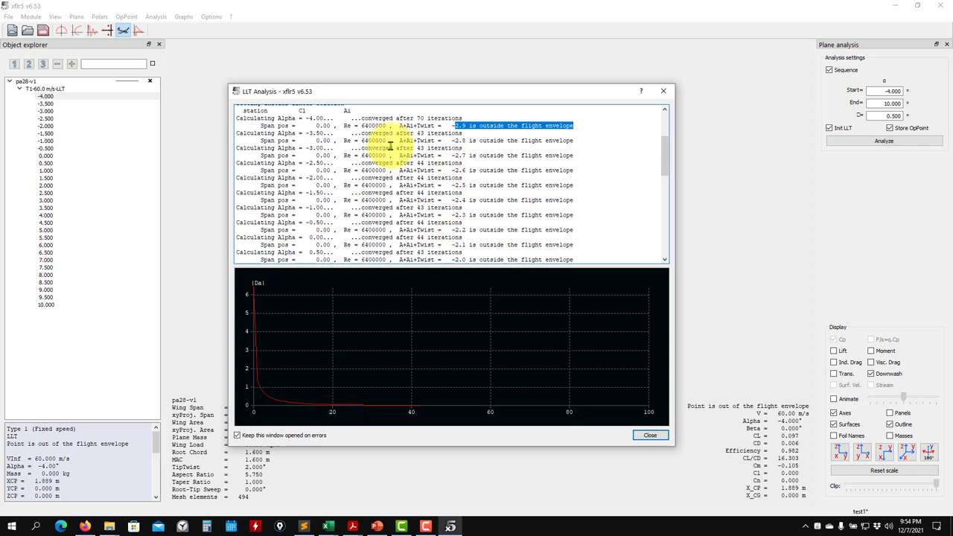
scroll(365, 149, "up", 2)
left_click(362, 155)
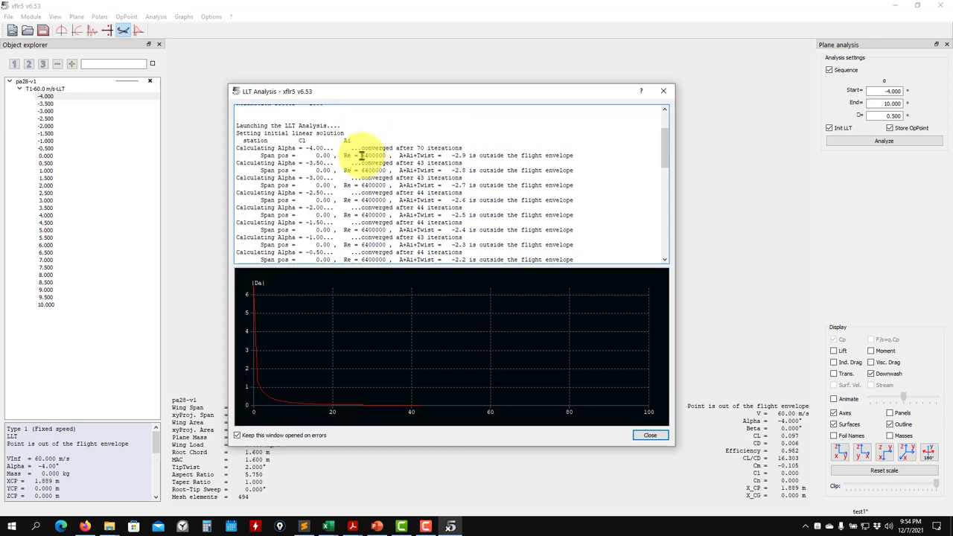
left_click_drag(361, 155, 387, 157)
left_click(662, 92)
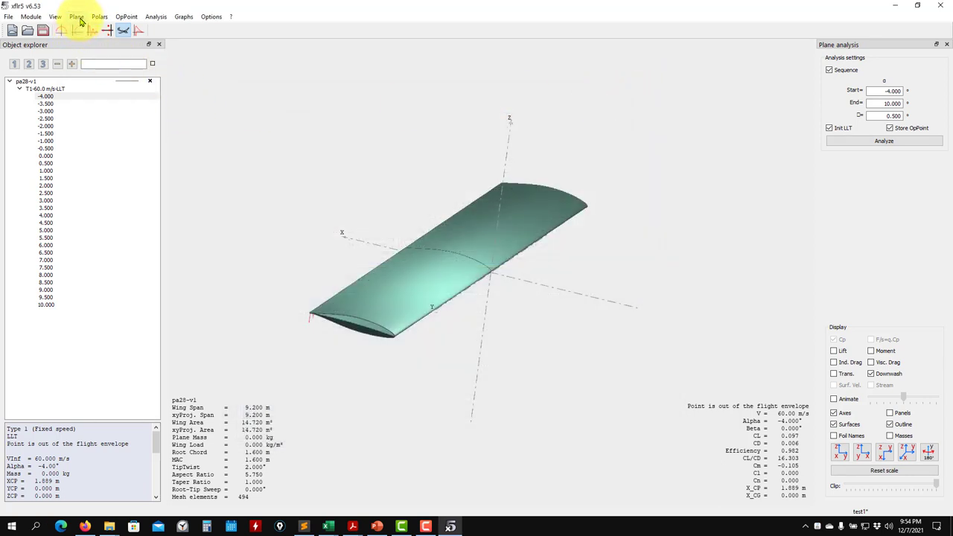
- Switch to the XFoil Direct Analysis module and select NACA 65-415's T1_Re6.400 polar
left_click(77, 17)
mouse_move(33, 18)
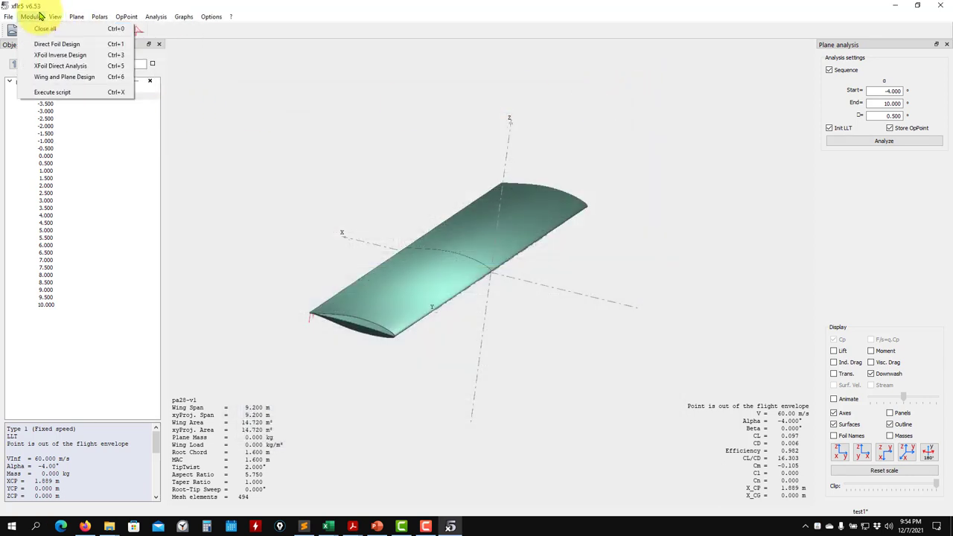
left_click(66, 68)
left_click(20, 88)
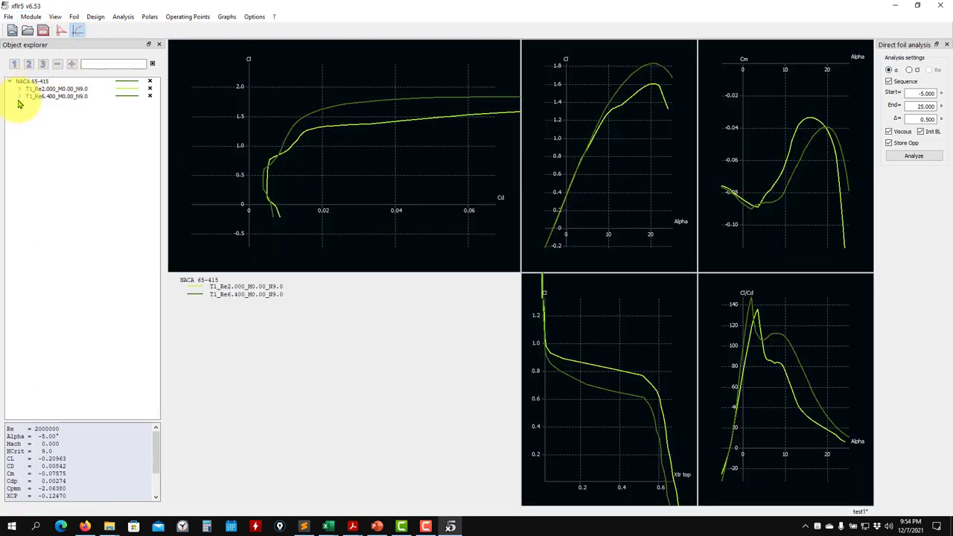
left_click(59, 97)
- Define a Type 1 analysis for NACA 65-415 at a Reynolds number of 6.3e+06, run it, and close the log
left_click(123, 16)
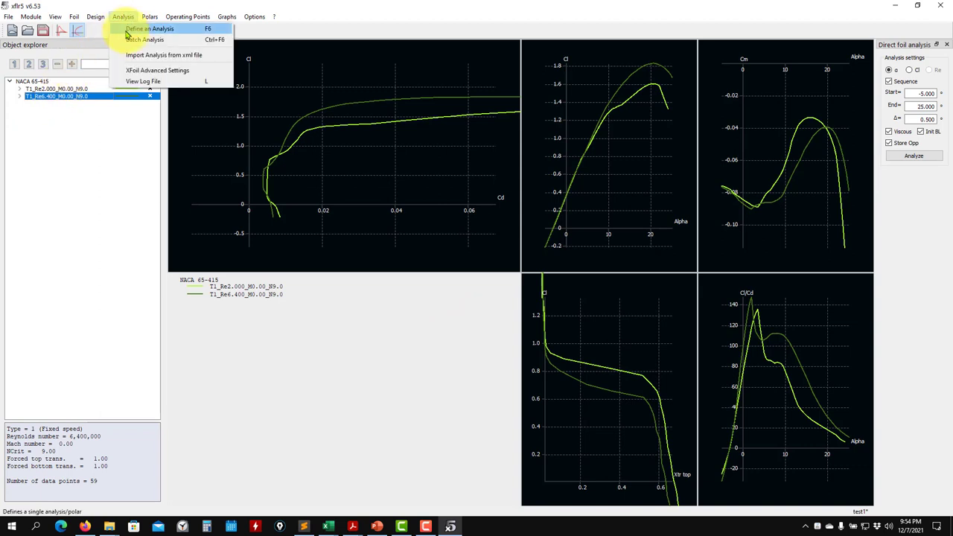
left_click(127, 30)
left_click(149, 250)
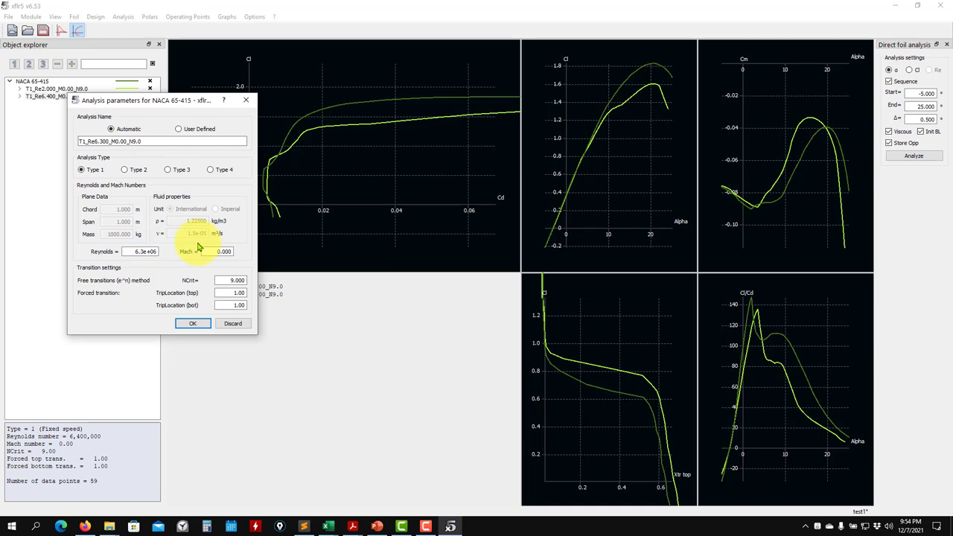
left_click(192, 323)
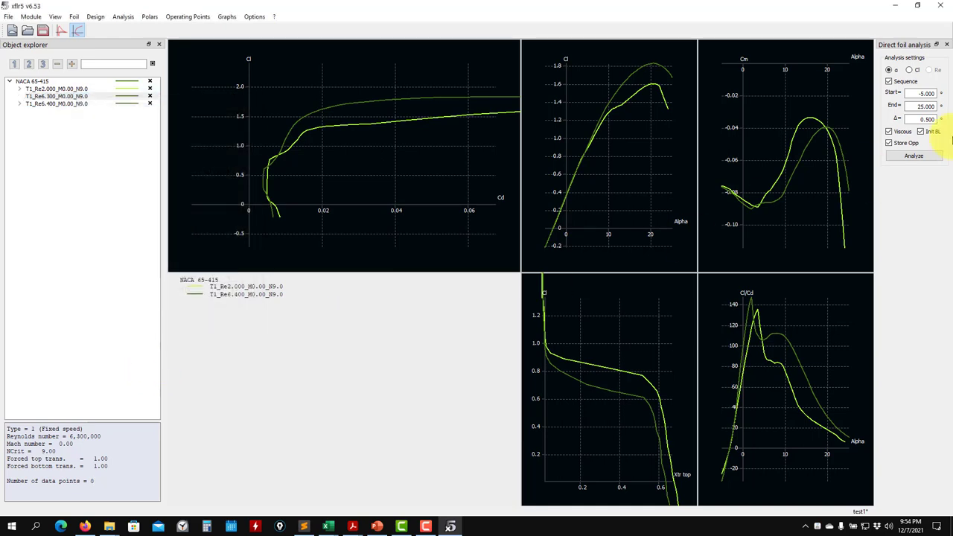
left_click(928, 160)
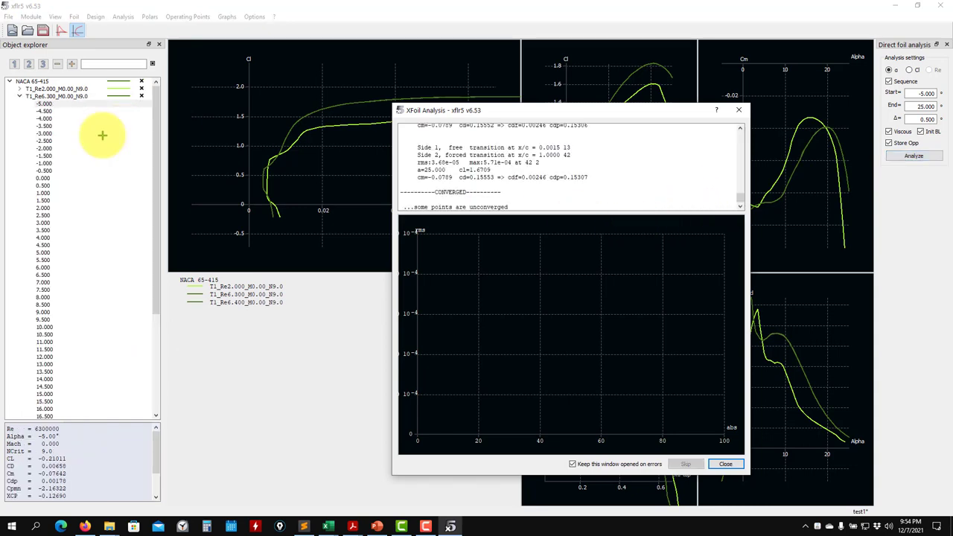
left_click(738, 109)
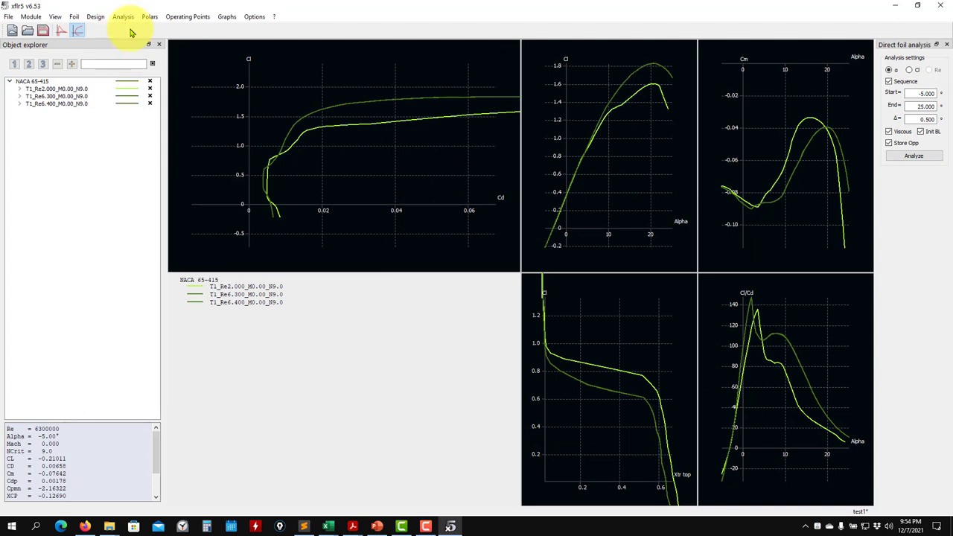
- Define a Type 1 analysis for NACA 65-415 at a Reynolds number of 6.5e+06, run it, and collapse the new polar's operating points
left_click(124, 17)
left_click(131, 31)
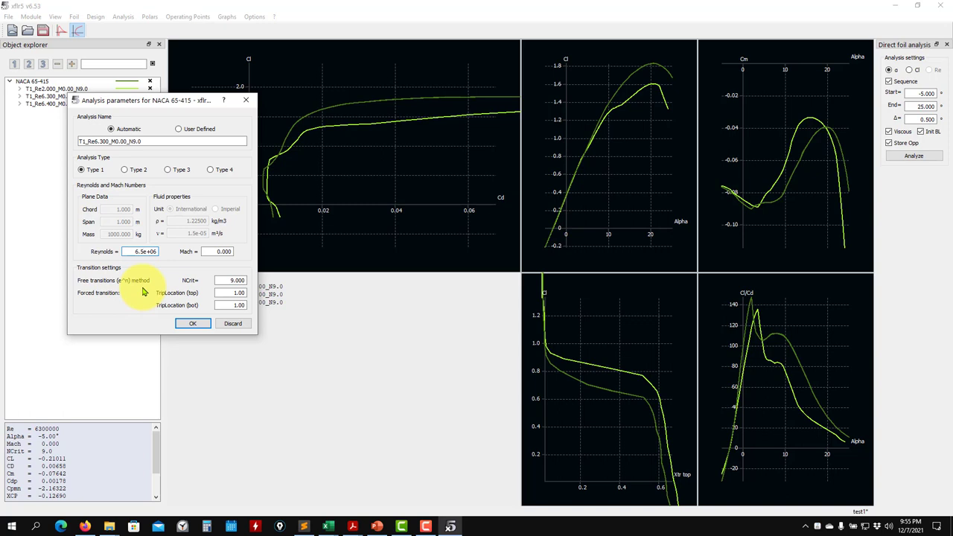
left_click(192, 324)
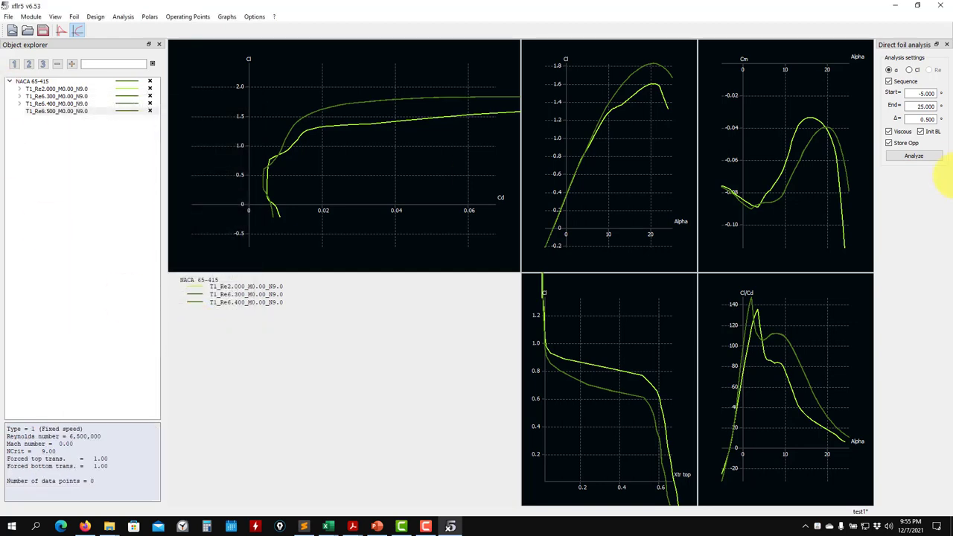
left_click(912, 155)
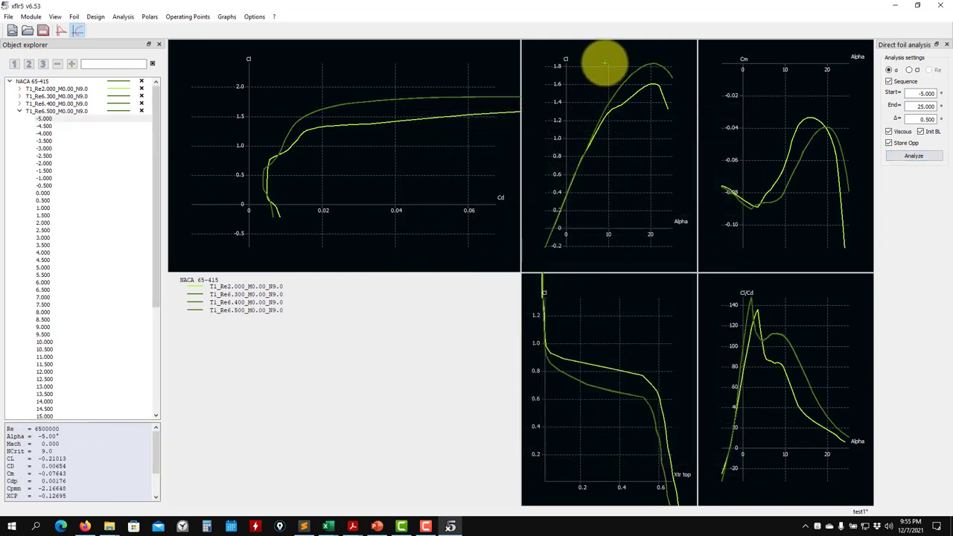
left_click(18, 113)
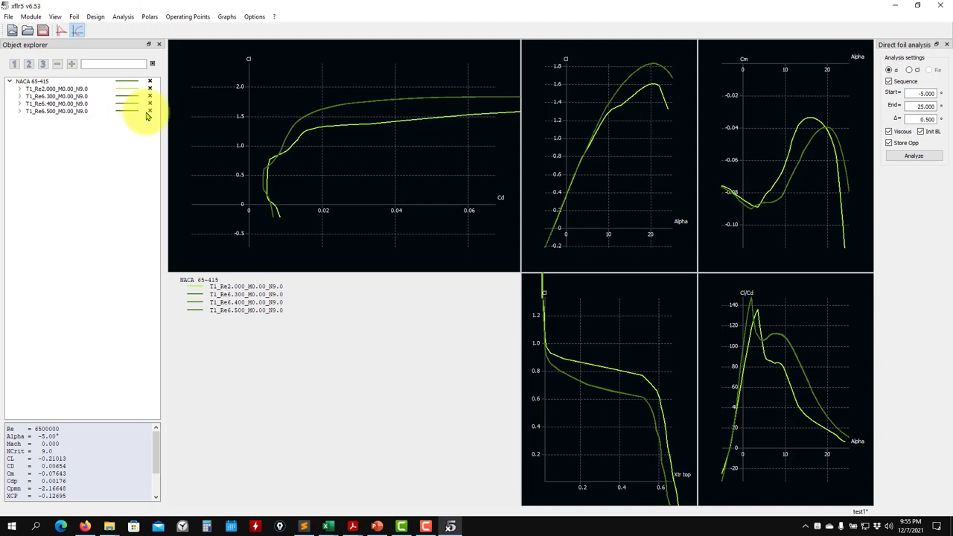
- Hide the T1_Re6.400 and T1_Re6.500 polars, colour the T1_Re6.500 curve blue, and show it again
left_click(149, 112)
left_click(150, 104)
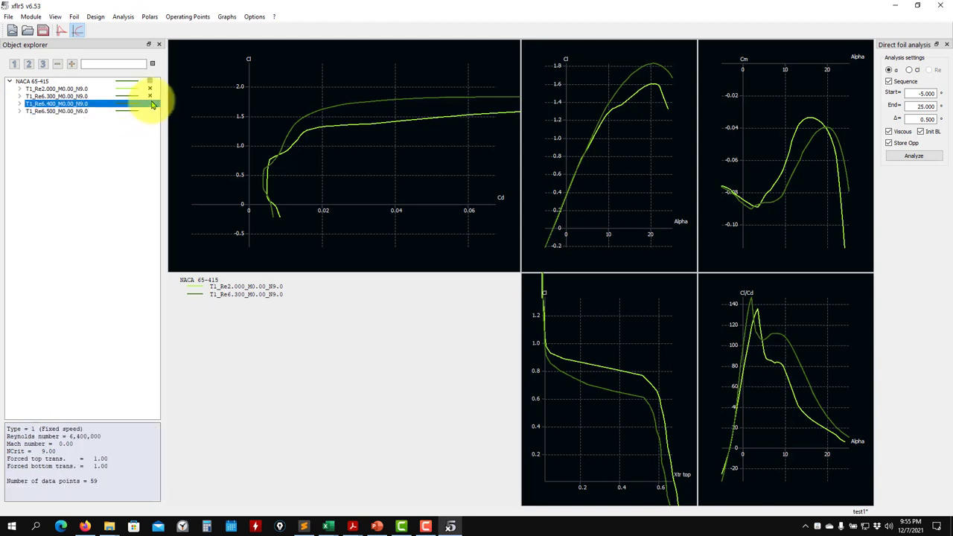
right_click(128, 111)
mouse_move(154, 151)
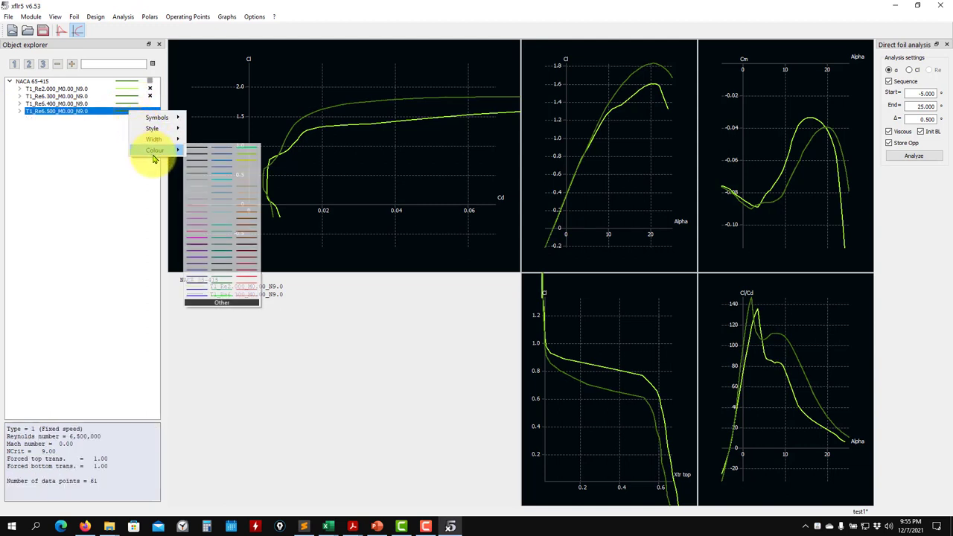
left_click(225, 154)
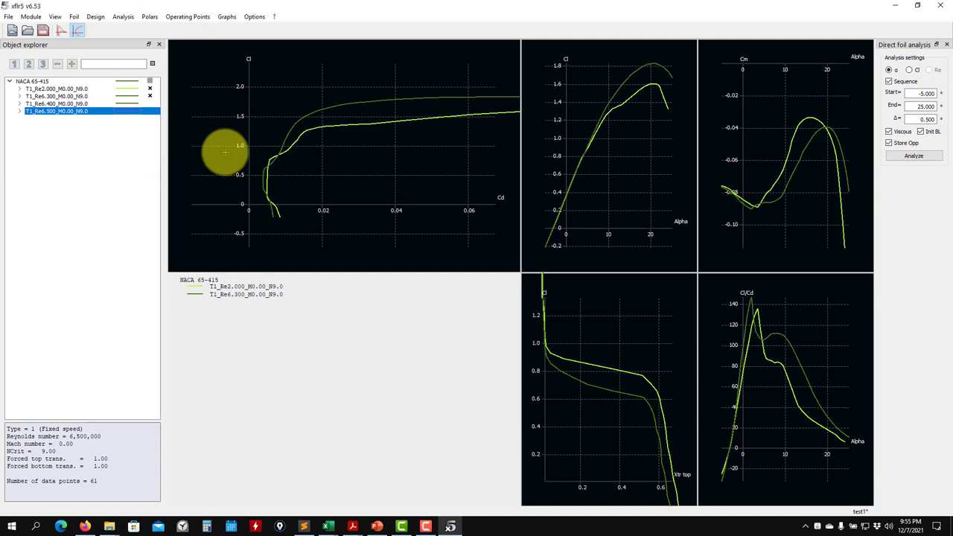
left_click(150, 112)
left_click(150, 112)
left_click(150, 113)
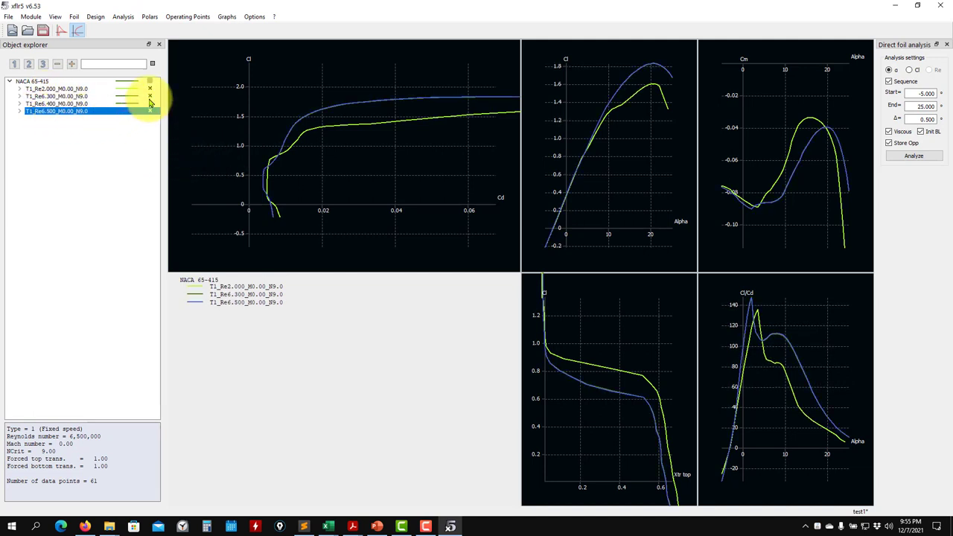
- Show the T1_Re6.400 polar in yellow and compare the high-Reynolds curves in the Cl versus Alpha graph
left_click(143, 104)
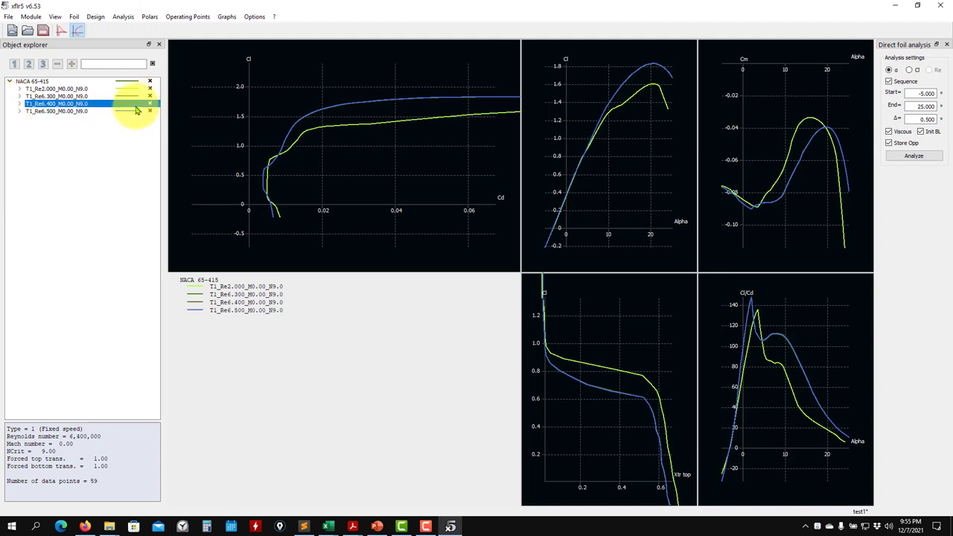
right_click(128, 109)
mouse_move(158, 143)
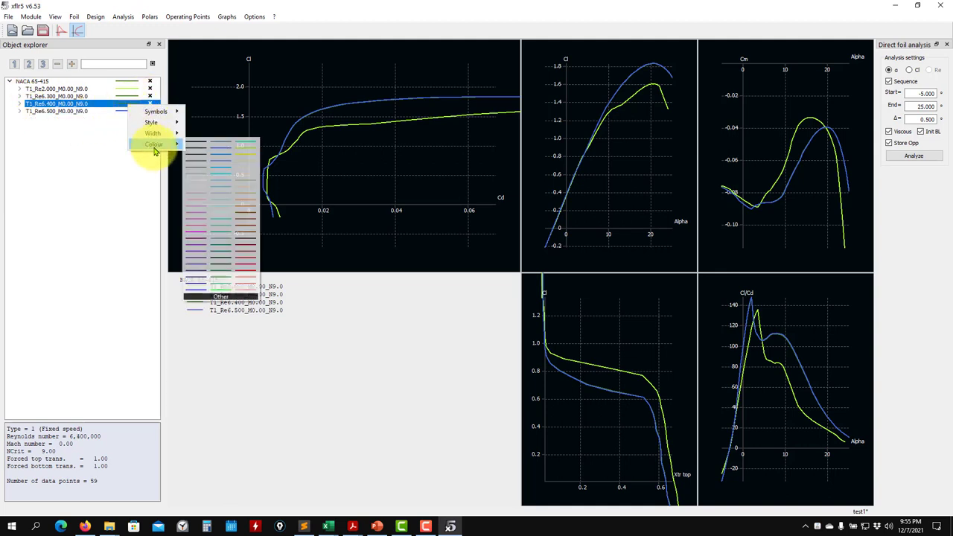
left_click(250, 154)
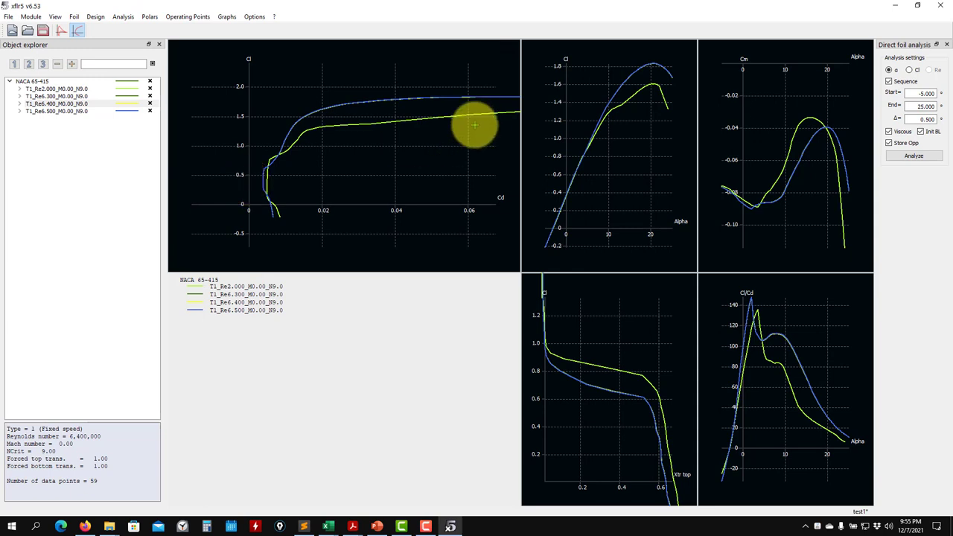
scroll(606, 85, "up", 3)
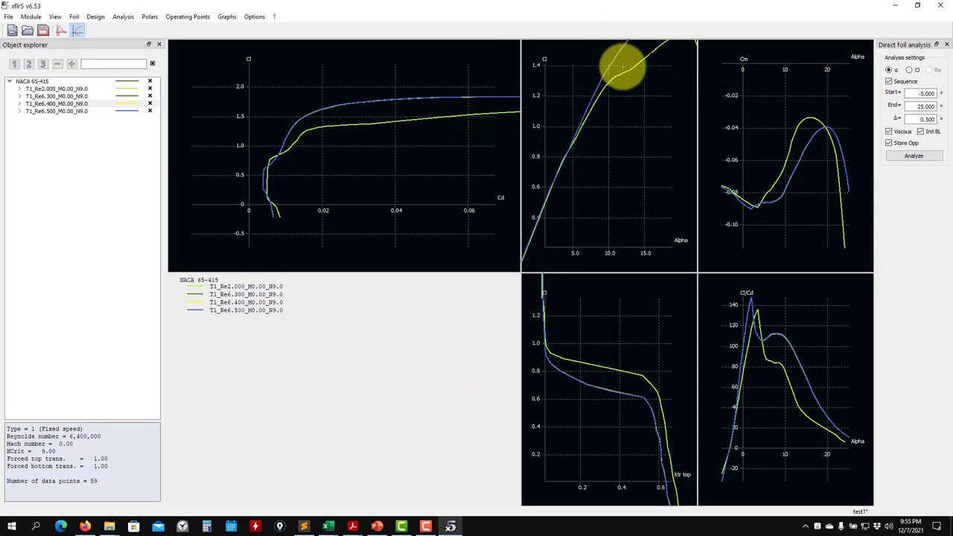
scroll(615, 87, "down", 4)
scroll(615, 87, "down", 1)
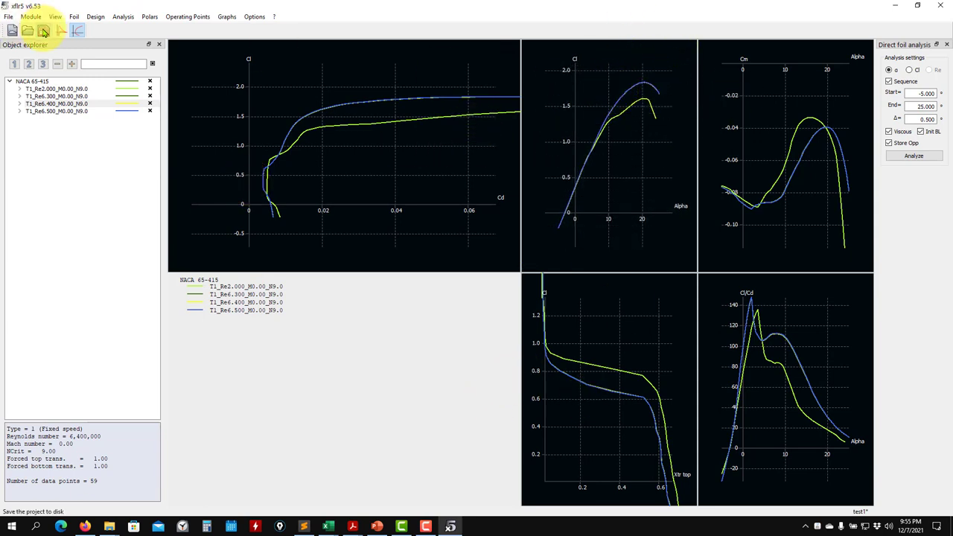
- Switch to the Wing and Plane Design module and rerun the 60 m/s LLT analysis of pa28-v1 from -4° to 10°
left_click(35, 18)
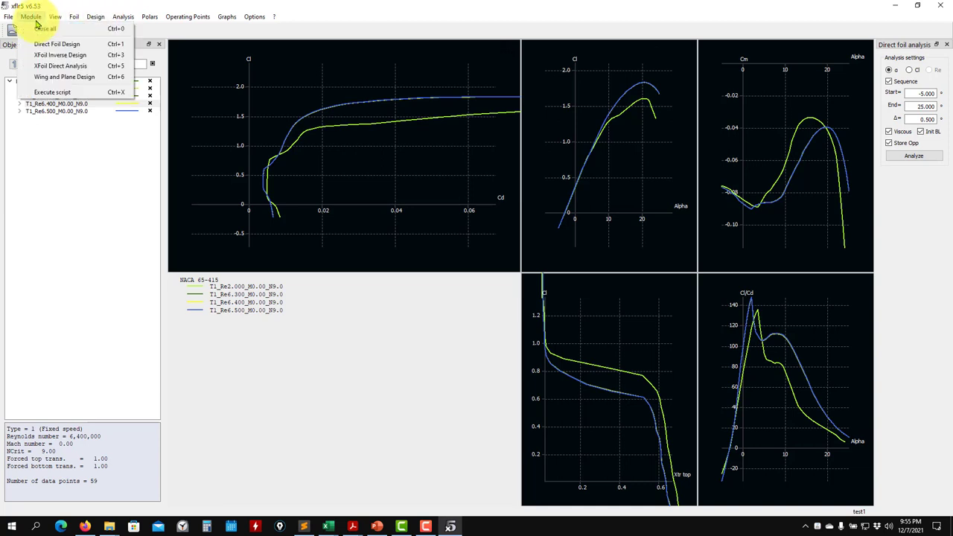
left_click(55, 78)
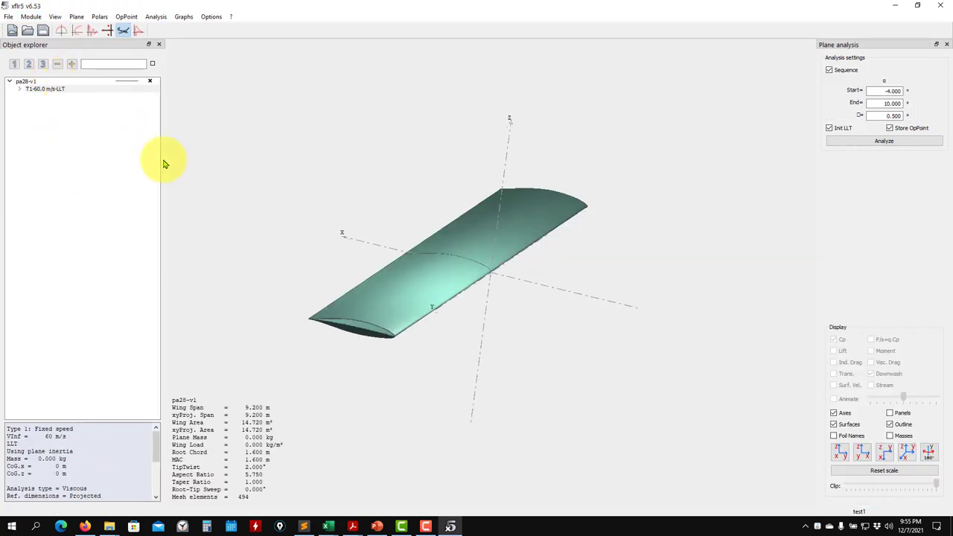
left_click(836, 140)
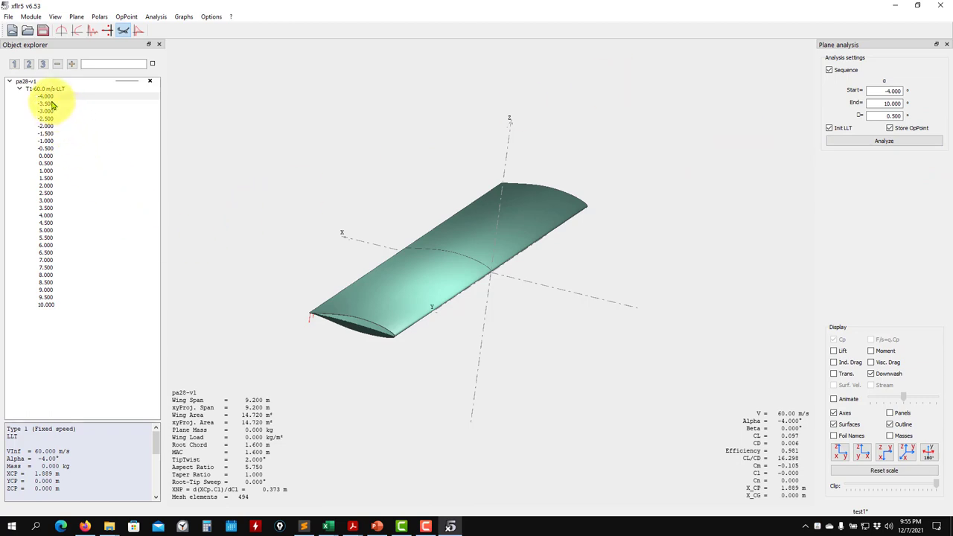
left_click_drag(484, 277, 514, 260)
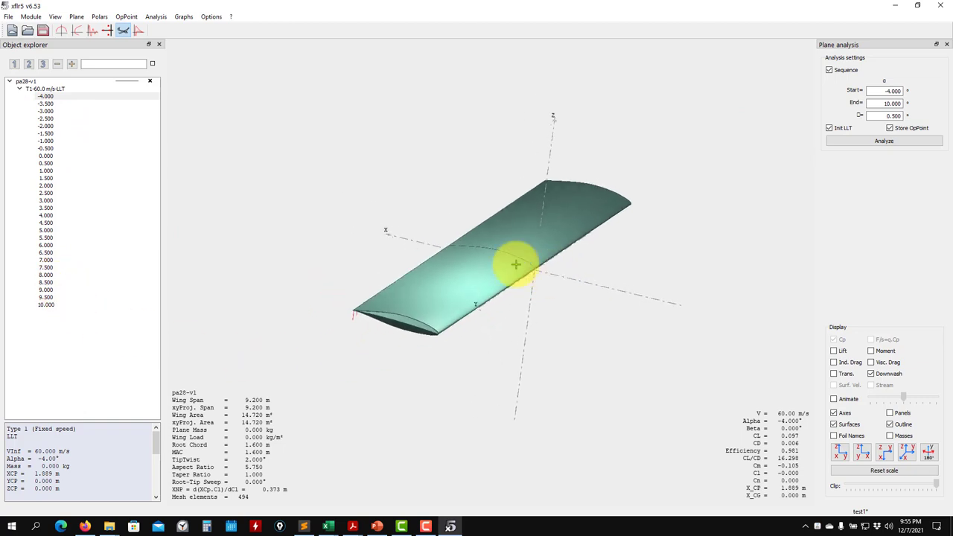
- Display the wing's polar graphs and reset the scale of the Fz versus Alpha graph to fit its curve
left_click(78, 34)
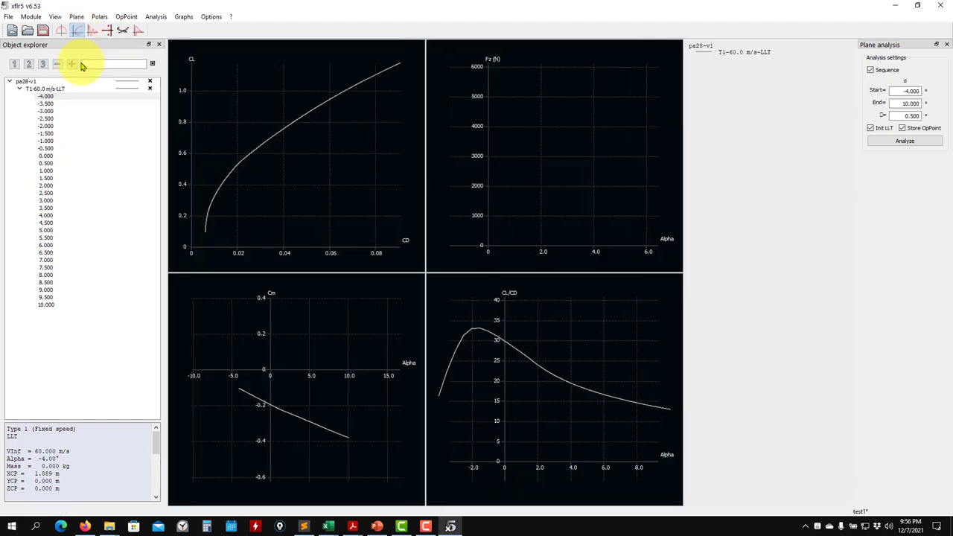
double_click(526, 195)
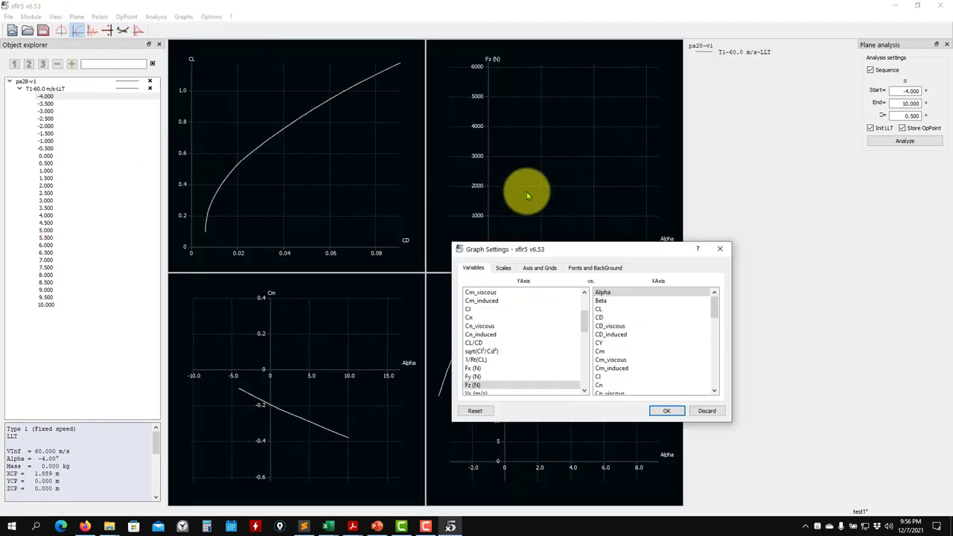
left_click(705, 410)
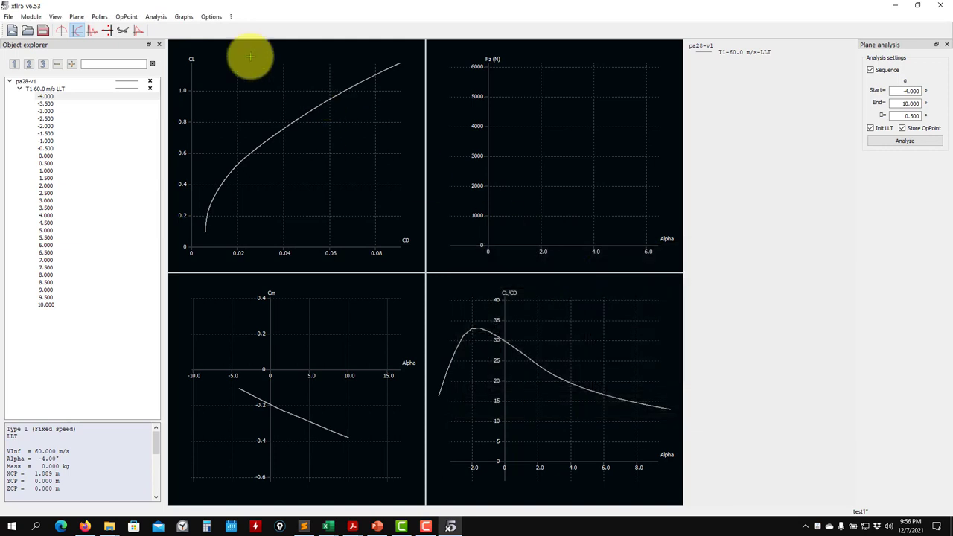
left_click(185, 17)
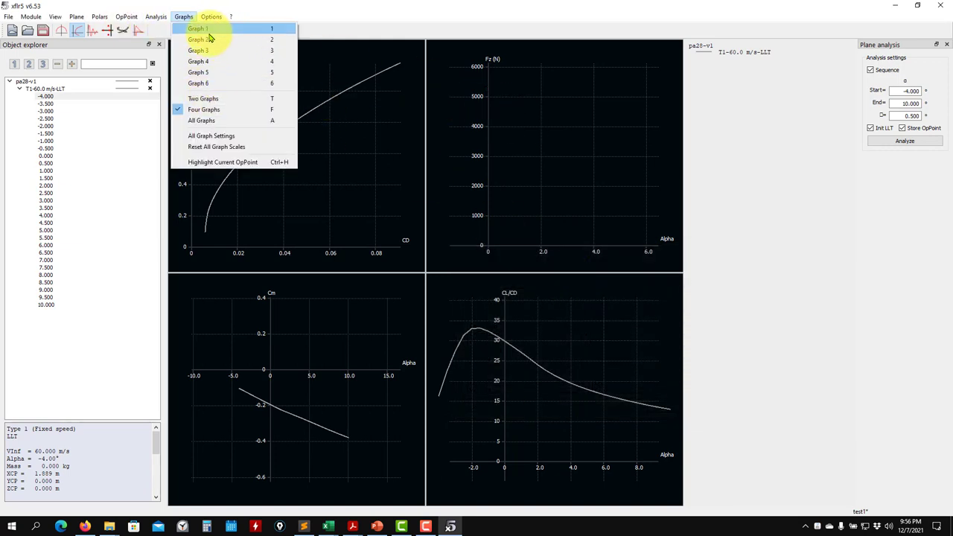
left_click(518, 117)
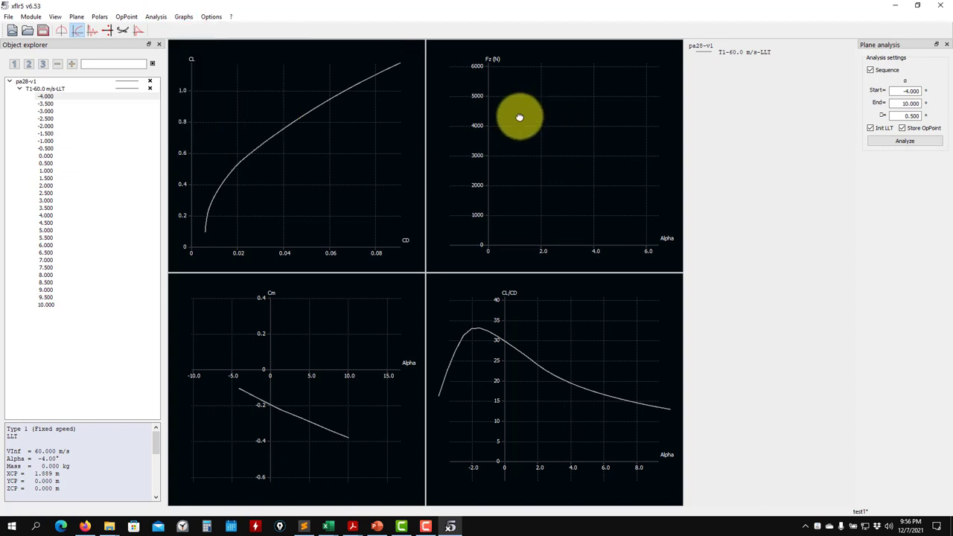
right_click(519, 117)
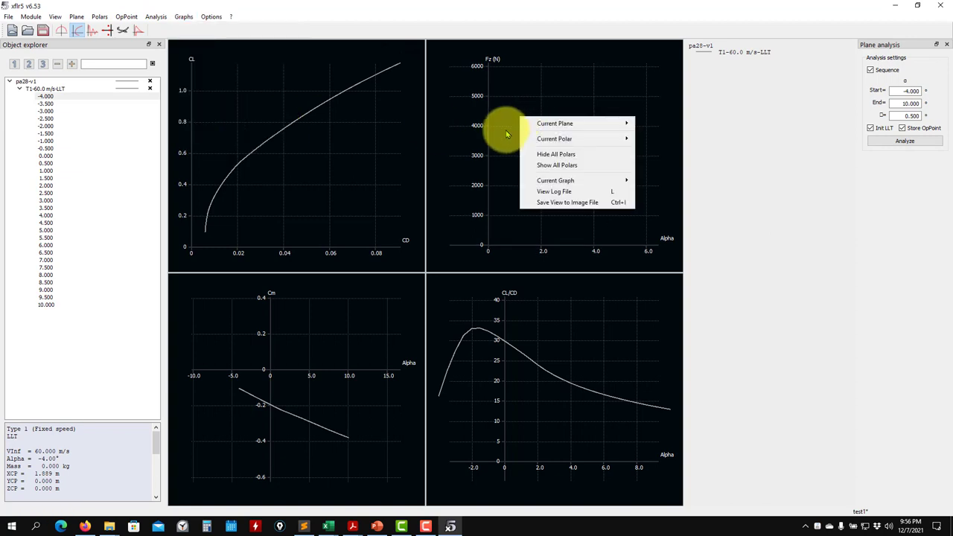
left_click(500, 112)
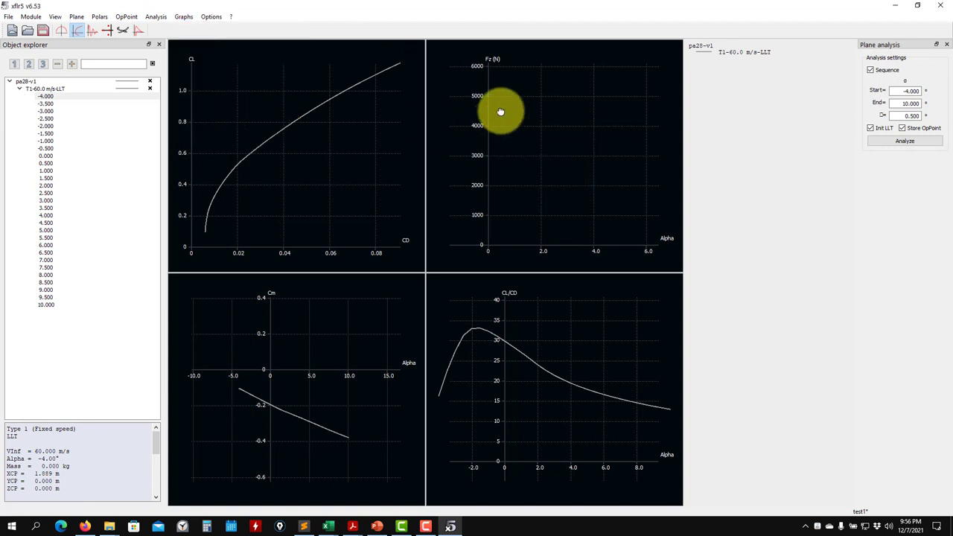
key("r")
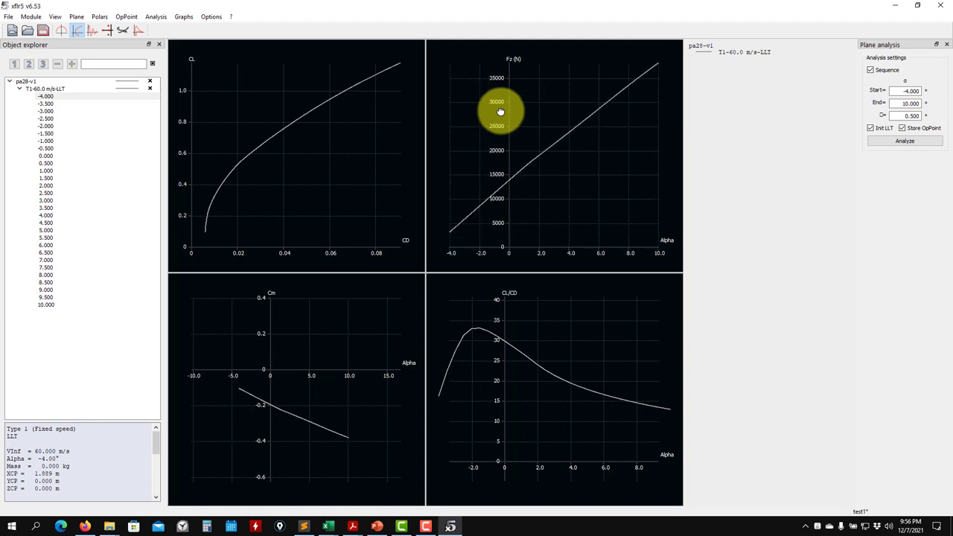
- Examine the Fz versus Alpha curve around 0° and read the lift force the wing generates there
left_click_drag(500, 111, 502, 204)
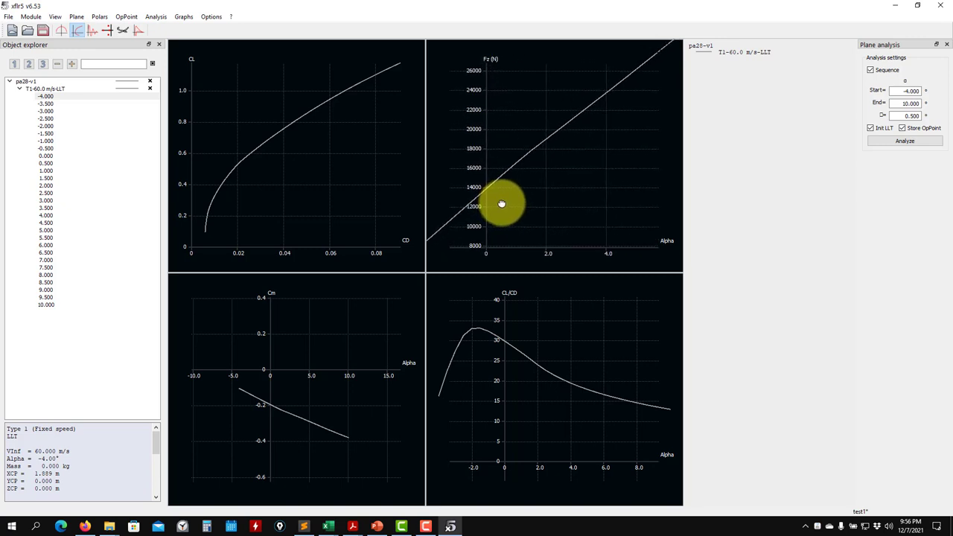
scroll(489, 206, "up", 3)
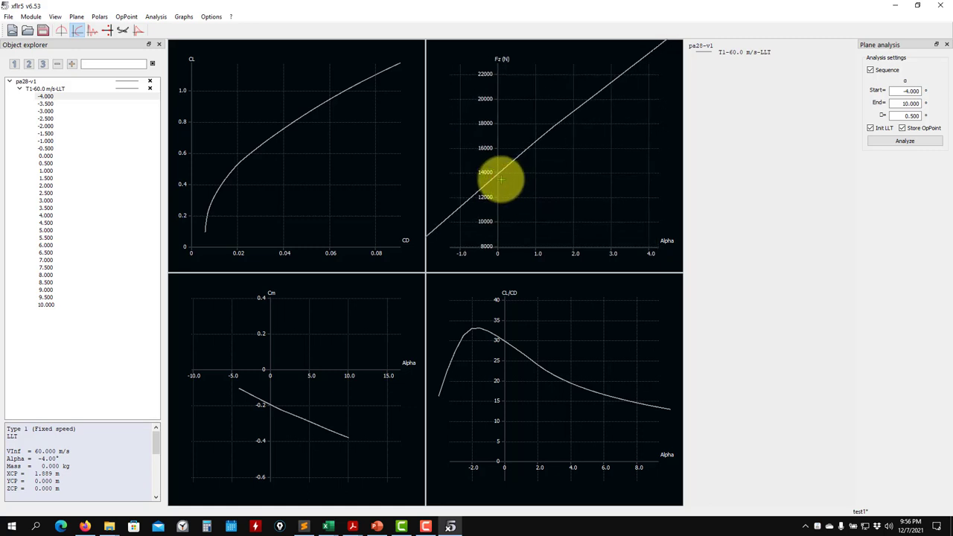
scroll(504, 153, "up", 3)
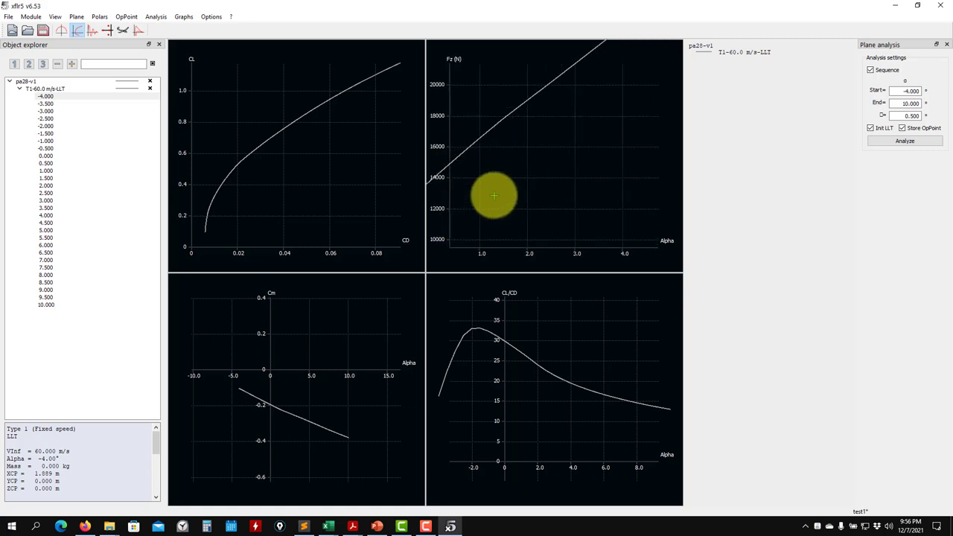
scroll(494, 196, "down", 2)
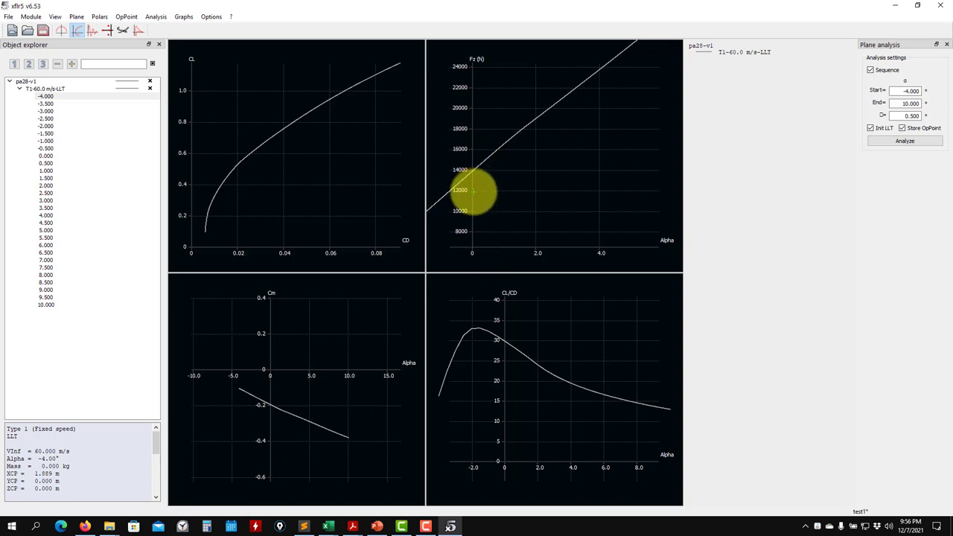
left_click_drag(476, 191, 487, 211)
scroll(491, 208, "down", 2)
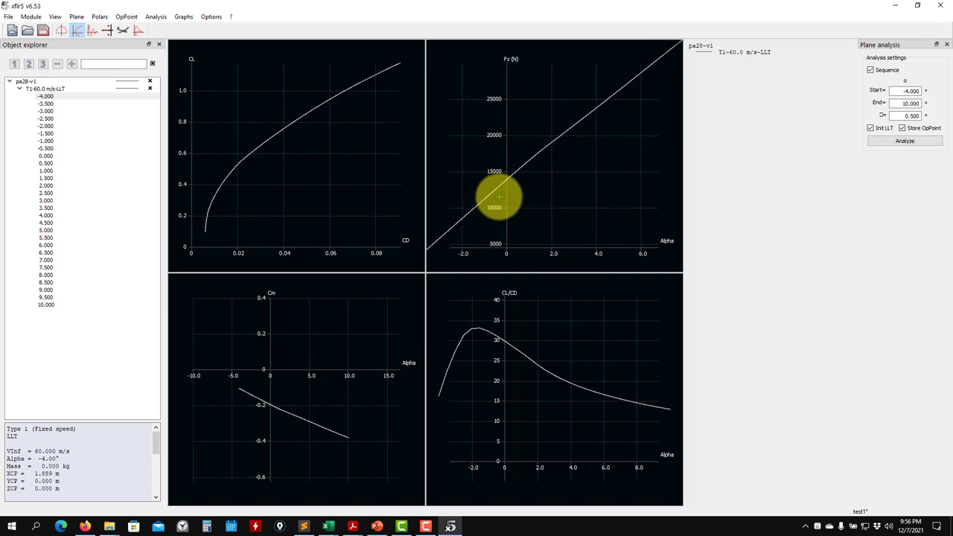
scroll(496, 204, "down", 4)
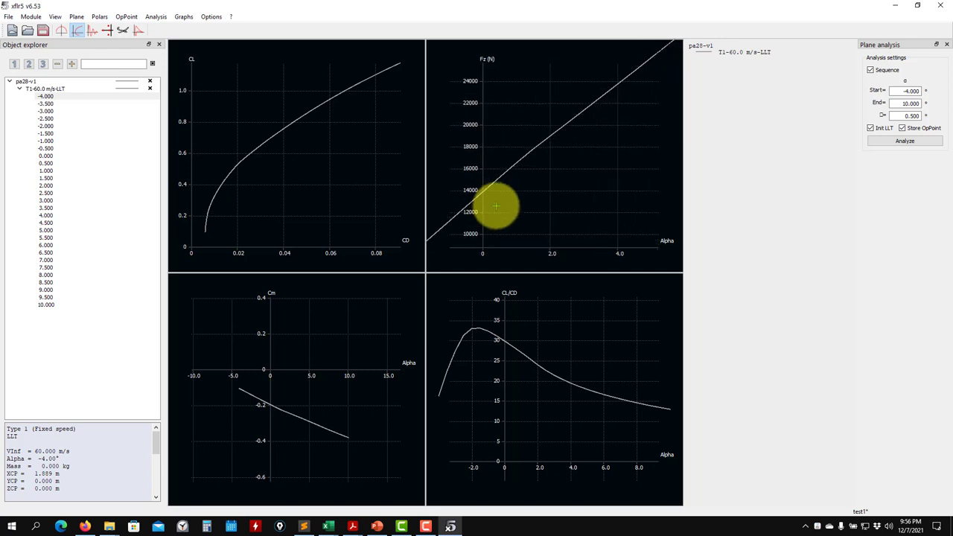
scroll(484, 208, "down", 5)
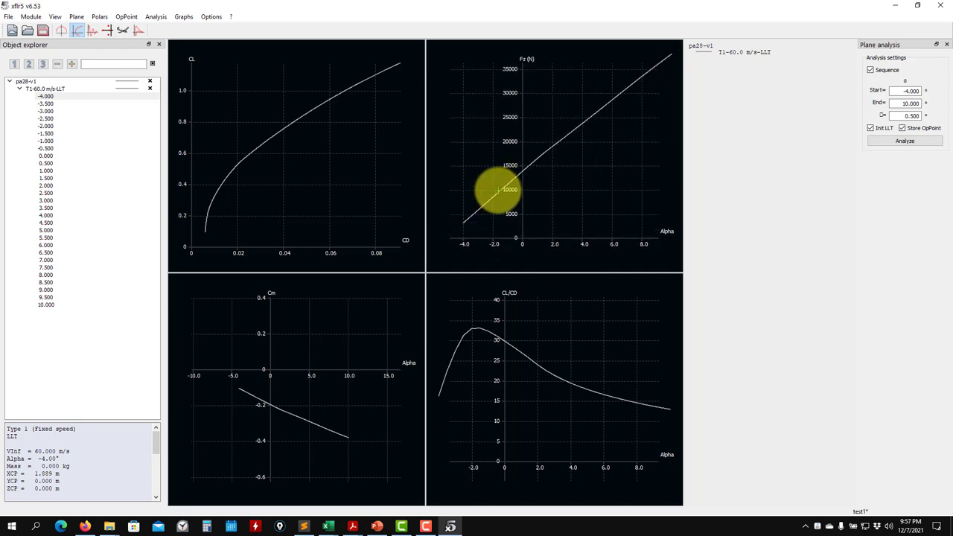
left_click_drag(525, 215, 517, 191)
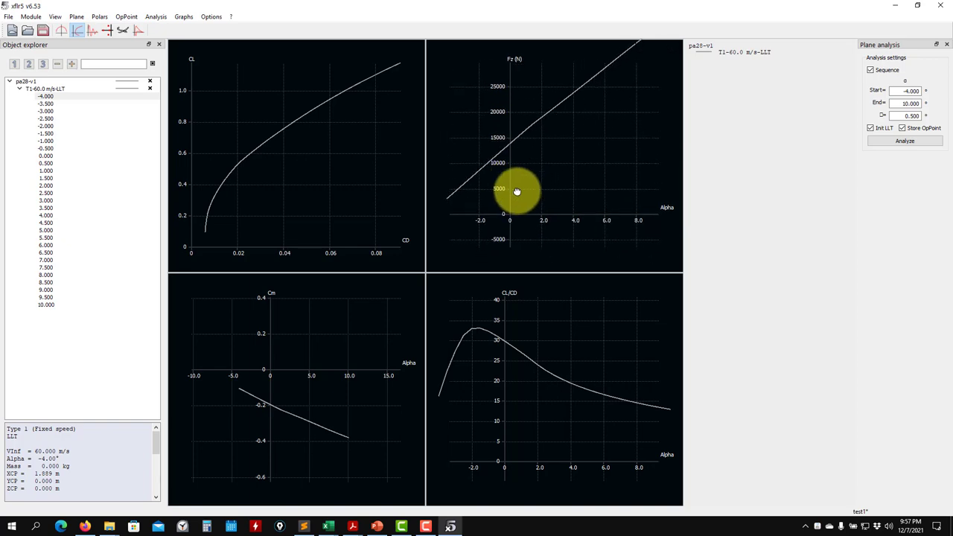
- Switch to the PowerPoint exercise and open slide 2 to review the take-off weight, flight speeds and lift questions
left_click(378, 526)
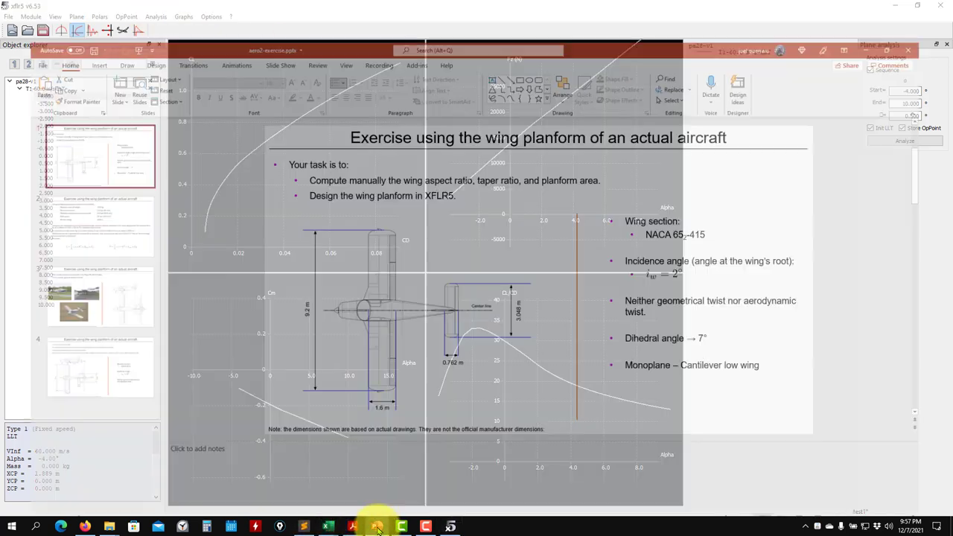
left_click(132, 219)
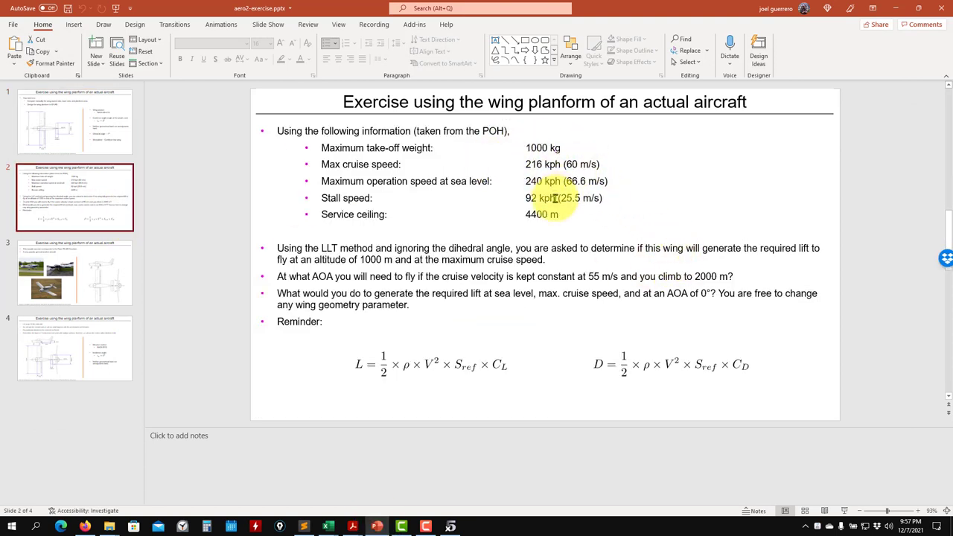
- Switch back to xflr5 and define an analysis for pa28-v1 with air density and viscosity computed for an altitude of 1000 m at 15 °C
left_click(902, 11)
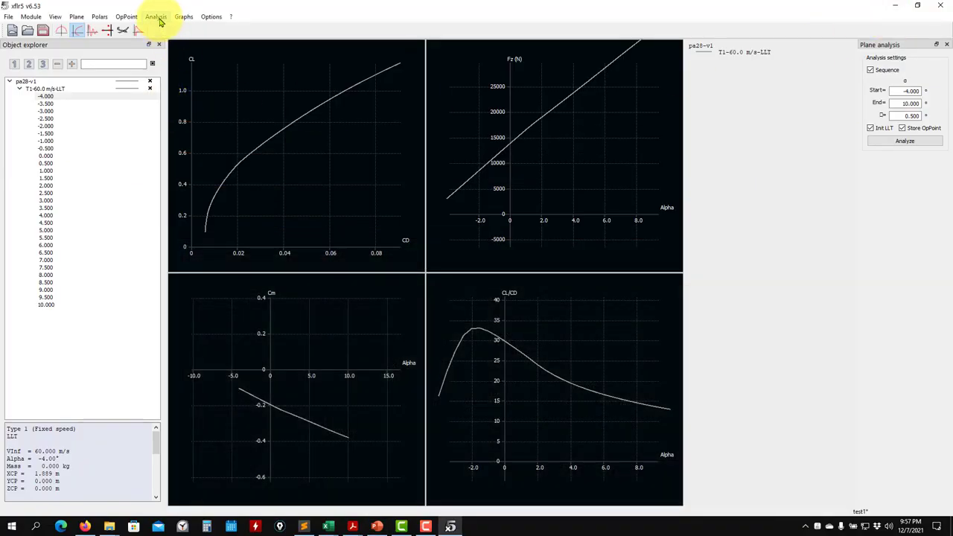
left_click(157, 17)
left_click(158, 31)
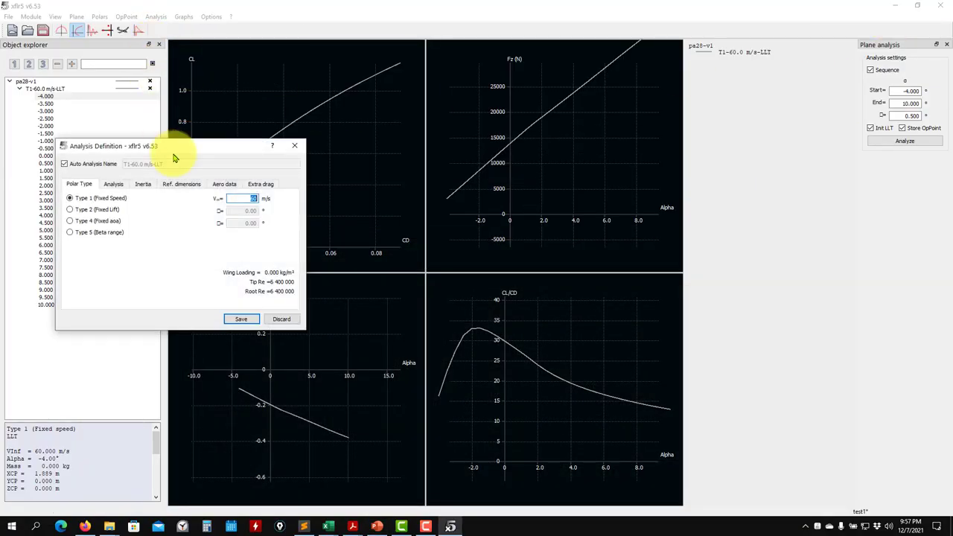
left_click(216, 185)
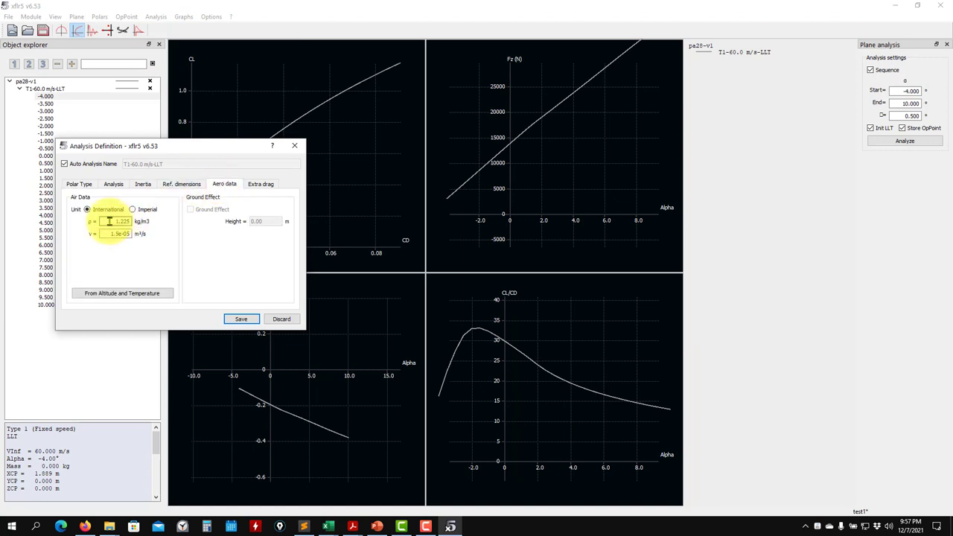
left_click(121, 295)
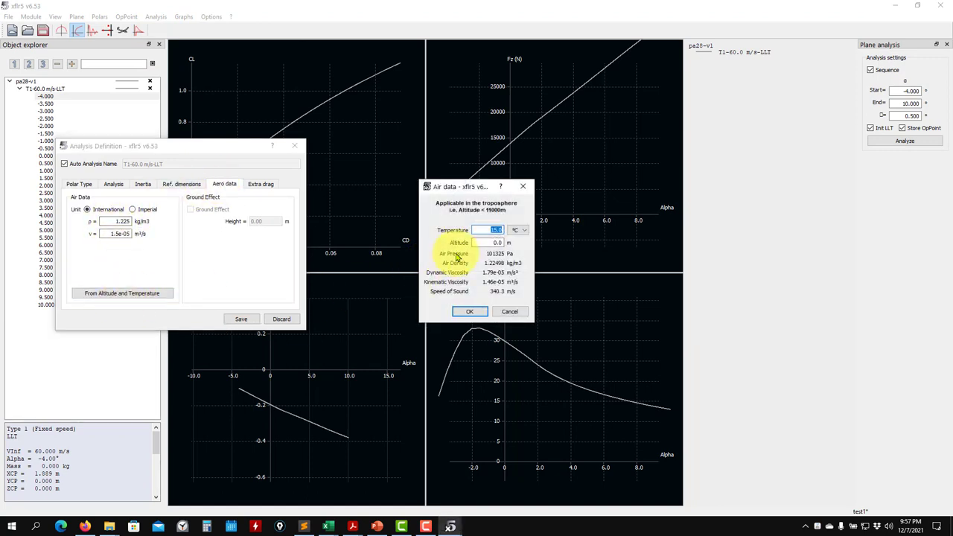
key("Tab")
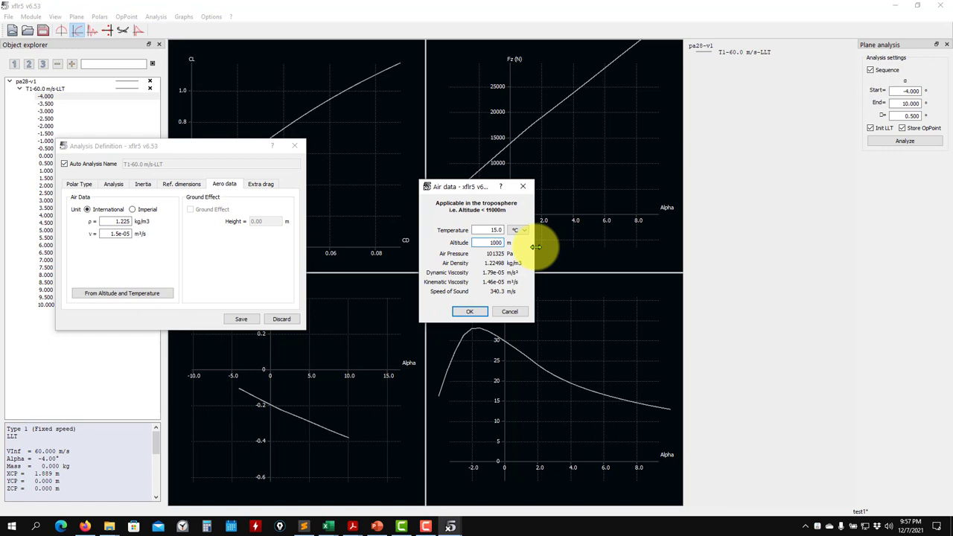
left_click(469, 311)
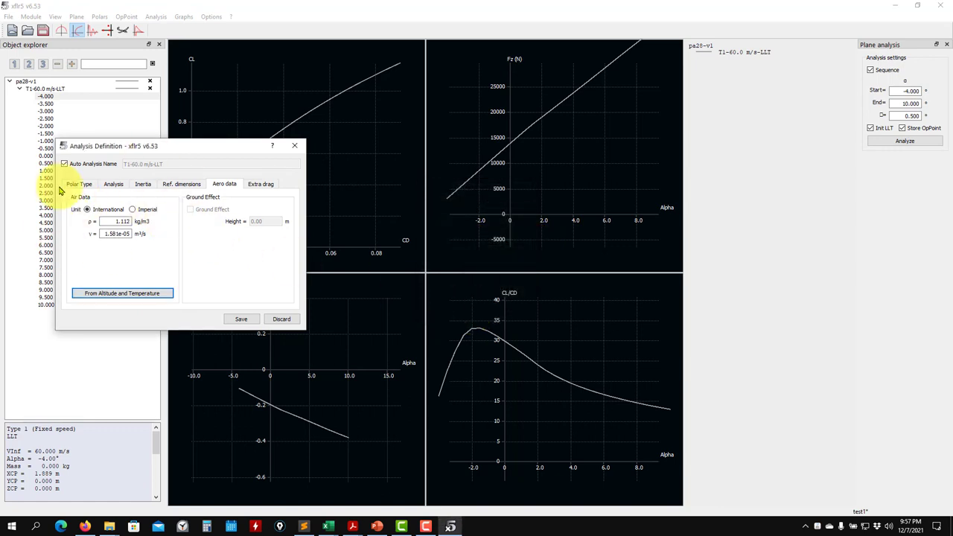
- Save the analysis over the existing T1-60.0 m/s-LLT polar and rerun it from -4° to 10°
left_click(240, 318)
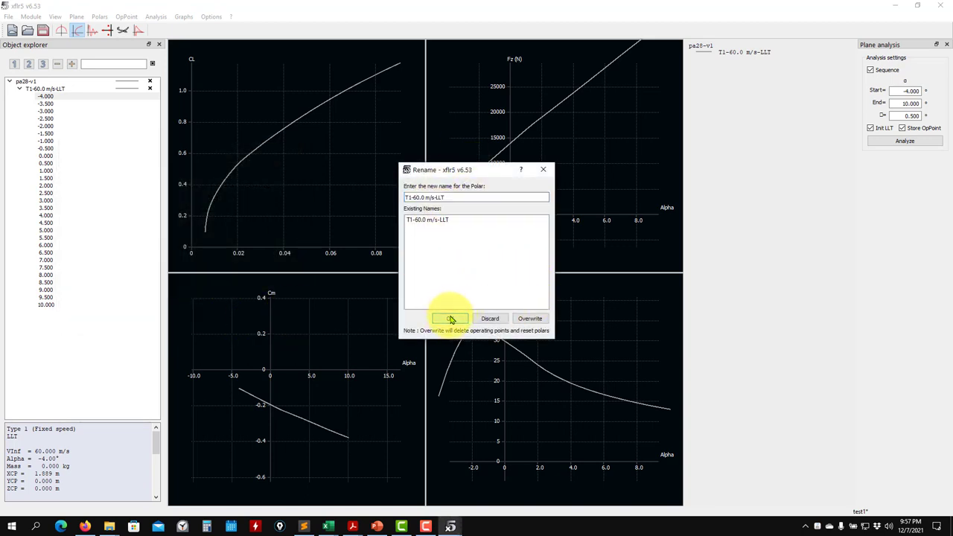
left_click(451, 318)
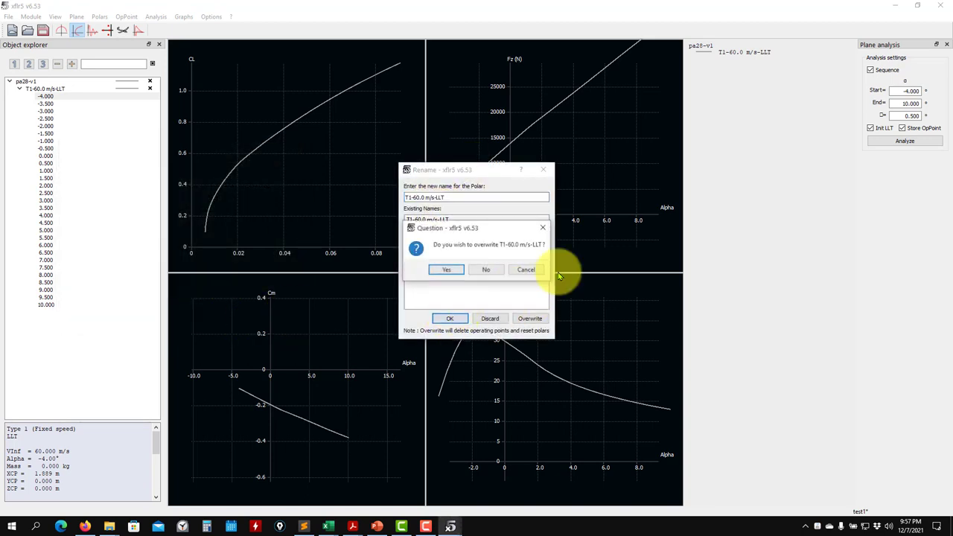
left_click(444, 271)
left_click(919, 147)
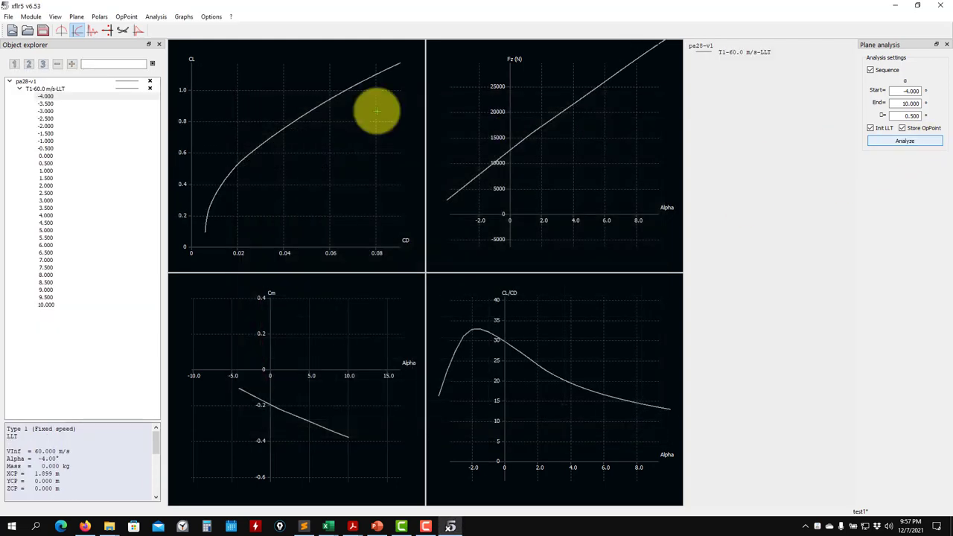
- Examine the recomputed Fz versus Alpha curve around 0° to read the wing's lift force at 1000 m altitude
mouse_move(519, 159)
left_mouse_down()
mouse_move(501, 201)
mouse_move(496, 181)
mouse_move(515, 168)
left_mouse_up()
scroll(502, 197, "up", 2)
scroll(515, 168, "up", 1)
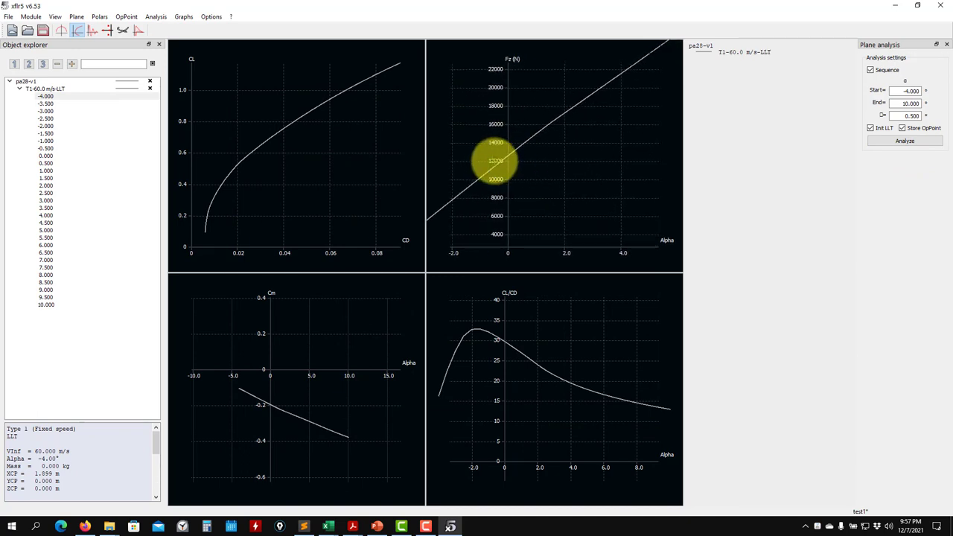
scroll(500, 173, "up", 1)
scroll(500, 173, "down", 2)
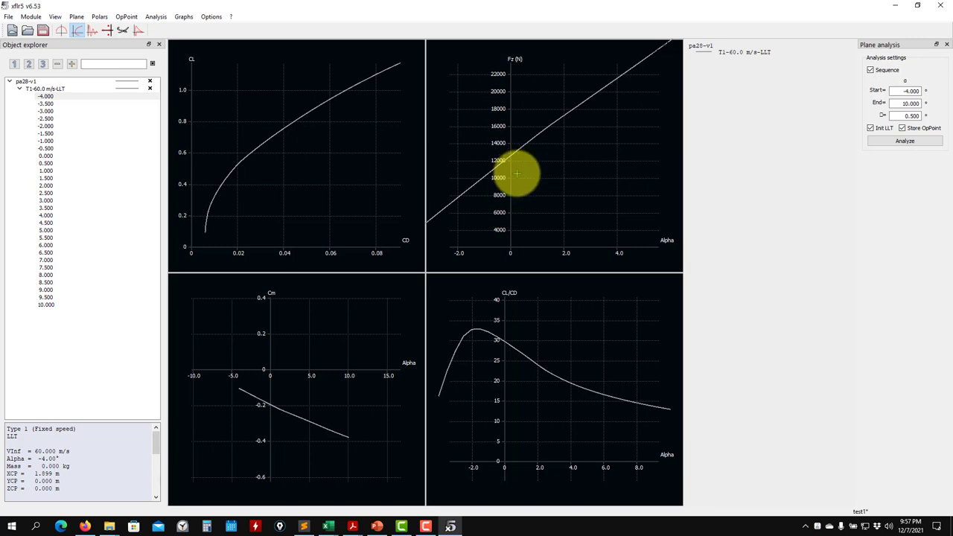
scroll(526, 186, "down", 5)
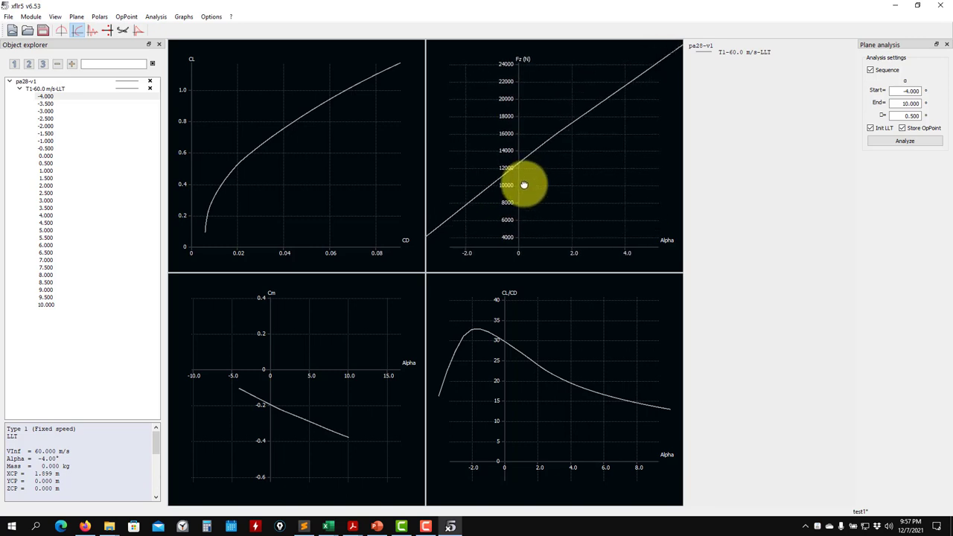
- Select the 0° operating point of the T1-60.0 m/s-LLT polar and show the operating point view
left_click(54, 193)
left_click(24, 222)
left_click(47, 179)
left_click(48, 155)
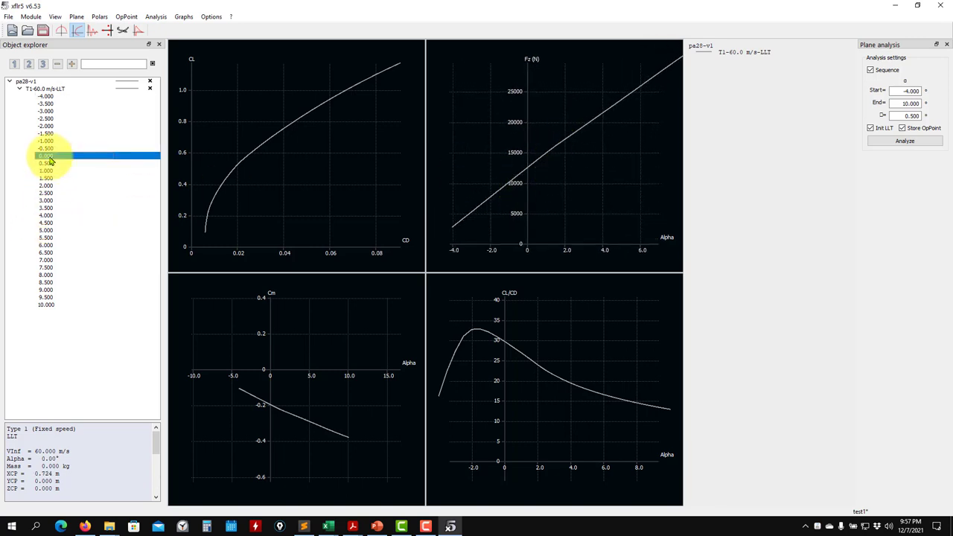
left_click_drag(596, 188, 566, 195)
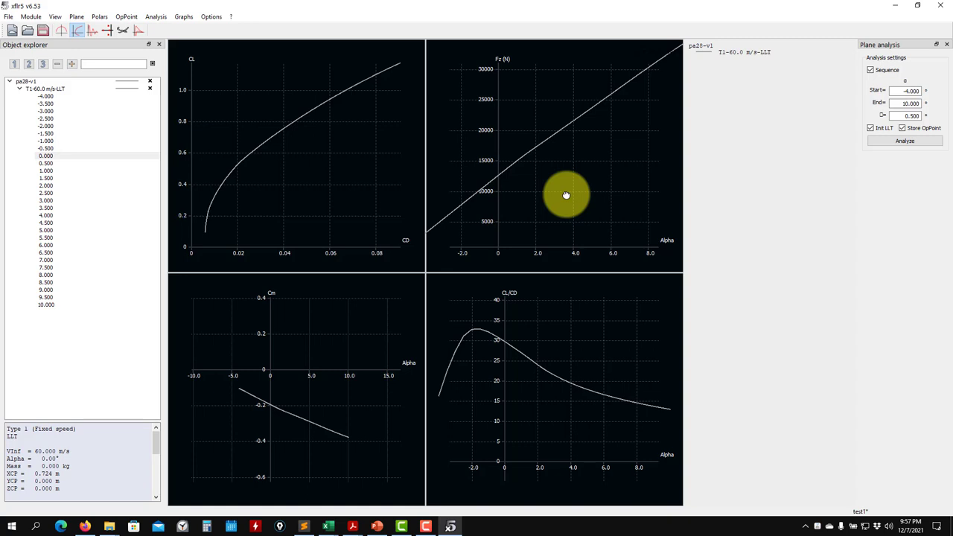
left_click(63, 30)
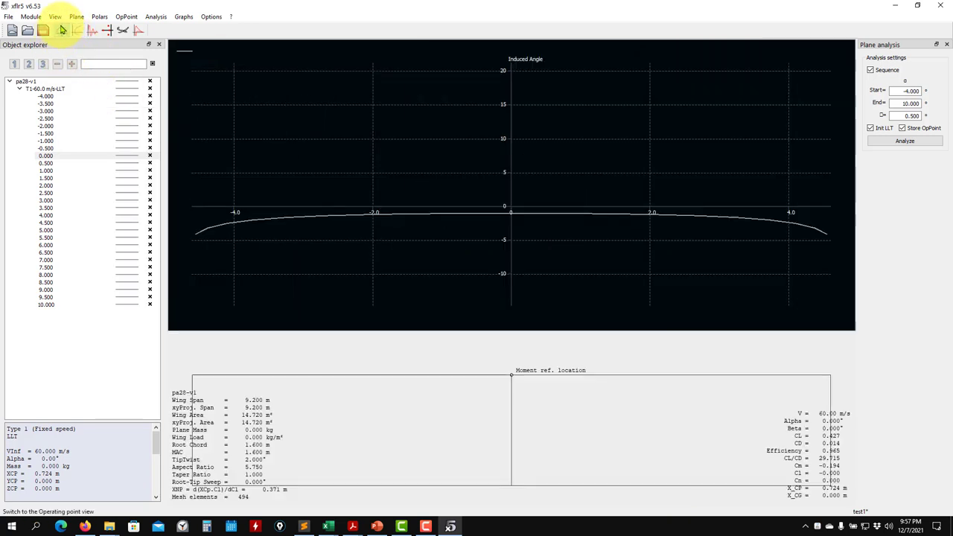
- Compare the wing's induced angle distribution and coefficients at operating points from 0.5° up to 6°
left_click(47, 166)
left_click(46, 186)
left_click(46, 201)
left_click(46, 215)
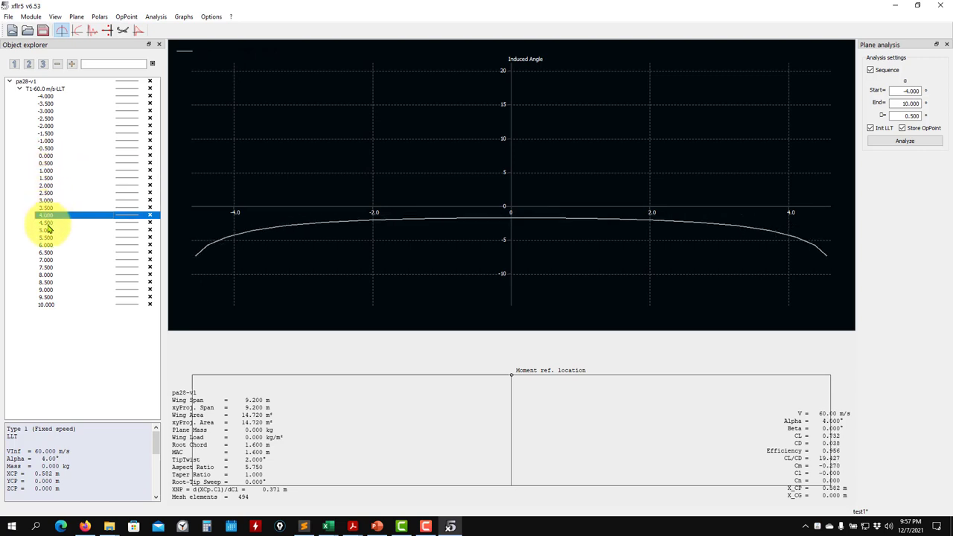
left_click(45, 237)
left_click(45, 245)
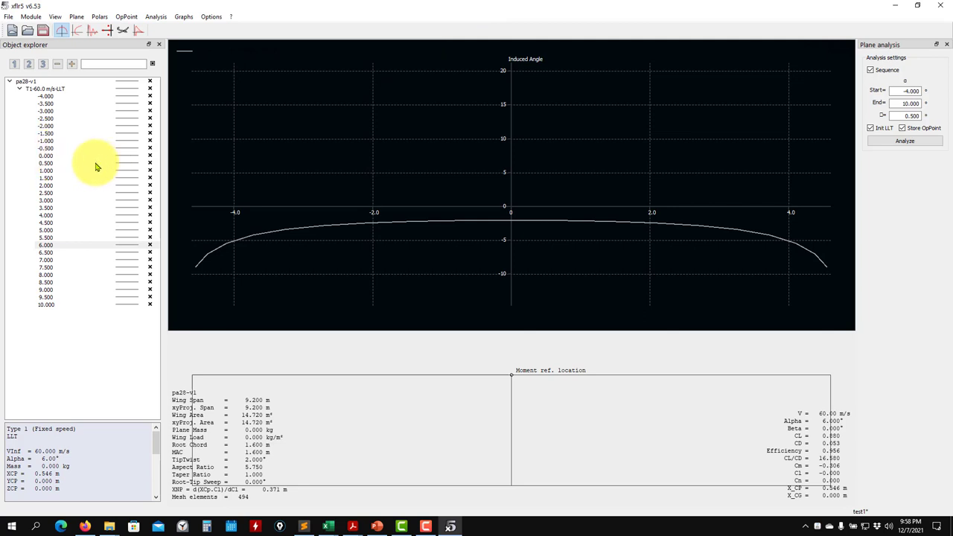
- Reselect the 0° operating point and reset the scale of the Induced Angle graph to fit its curve
left_click(46, 156)
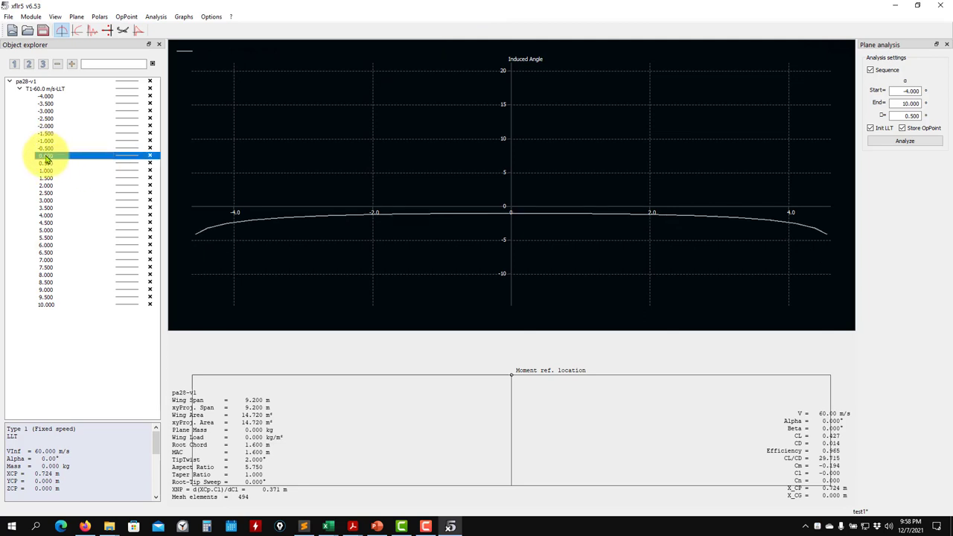
left_click(368, 201)
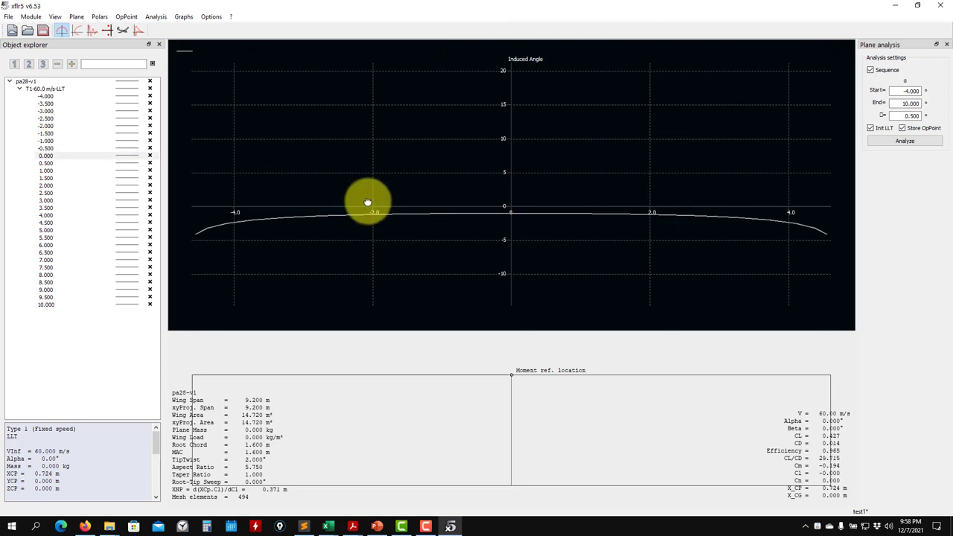
key("r")
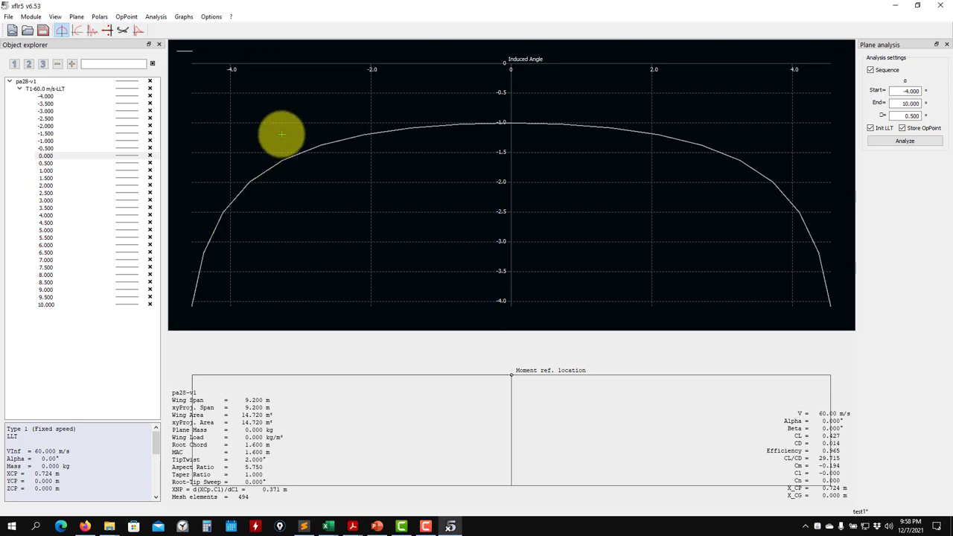
- View the operating point results as two graphs, four graphs and all graphs, and return to the single Induced Angle graph
left_click(184, 17)
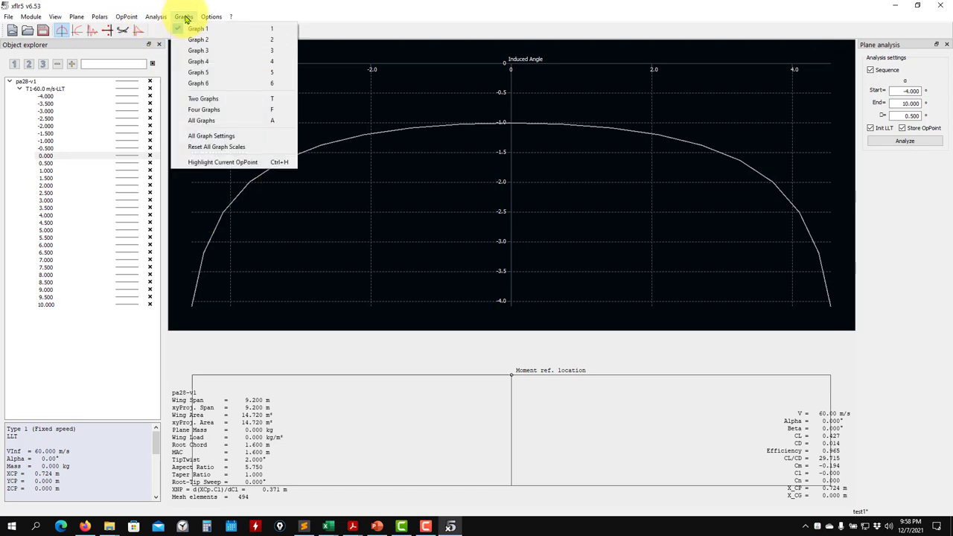
left_click(205, 98)
left_click(190, 17)
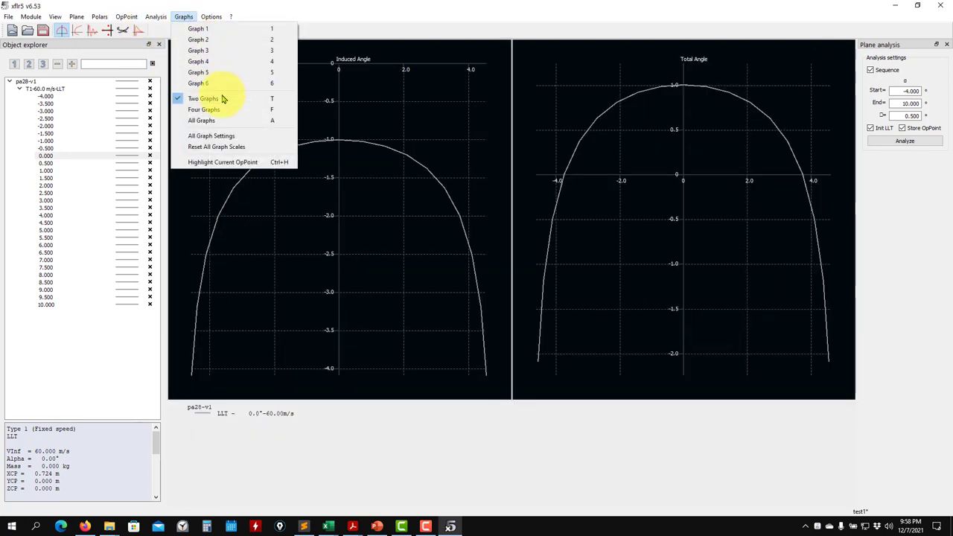
left_click(204, 109)
left_click(184, 17)
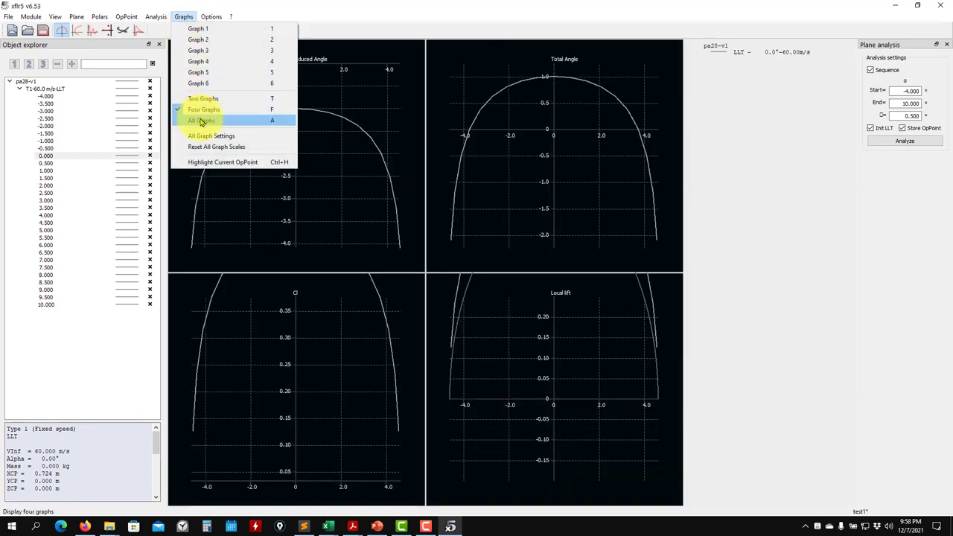
left_click(200, 120)
left_click(184, 16)
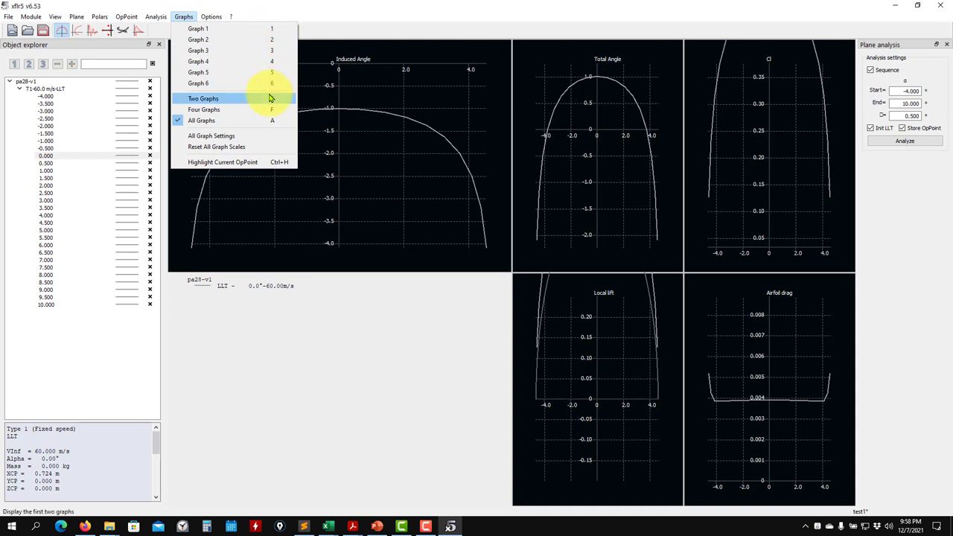
left_click(198, 30)
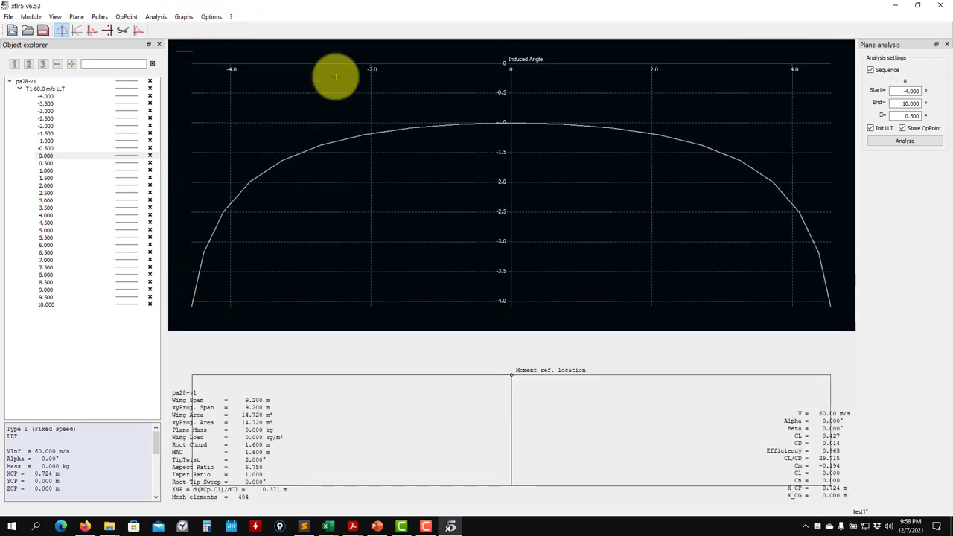
- Go through the Total Angle and Cl graphs to the Local lift graph and reset its scale to fit the curves
key("2")
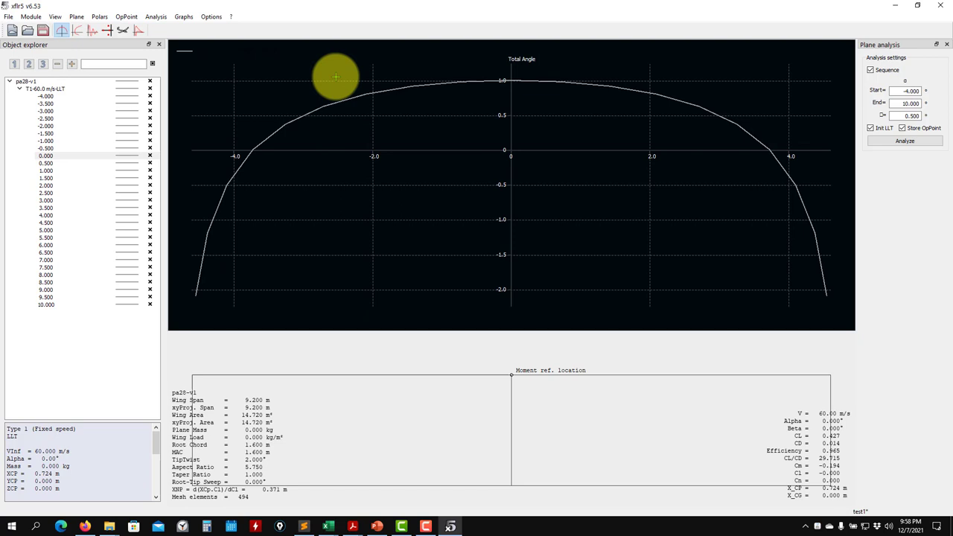
key("3")
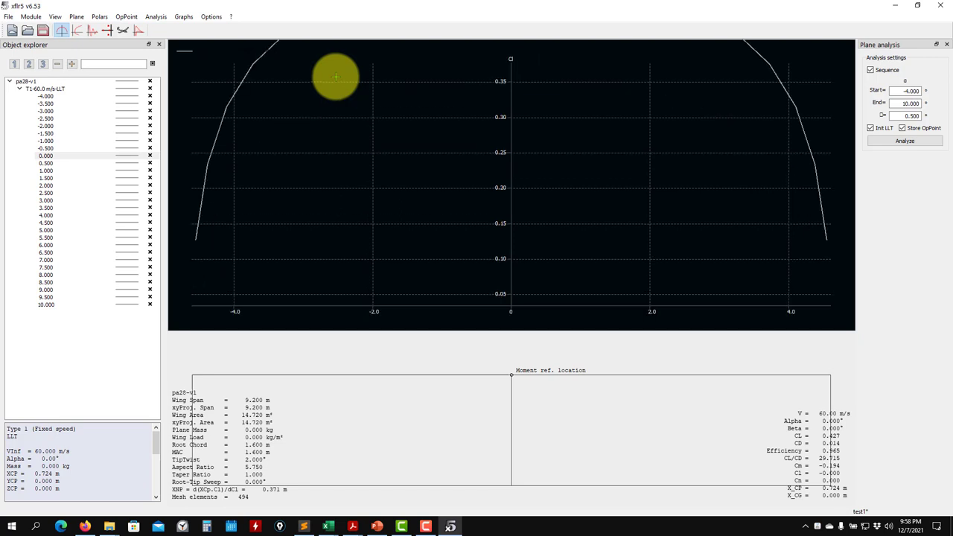
key("r")
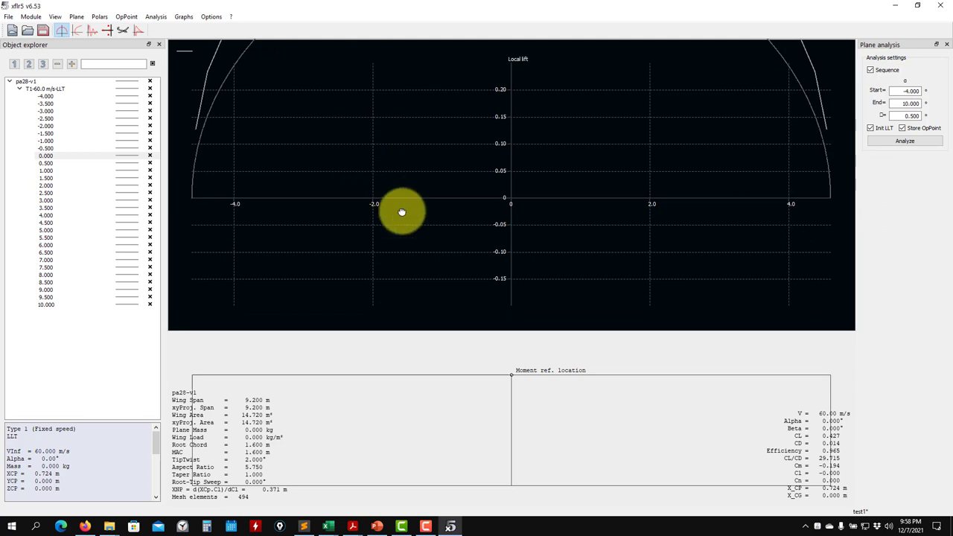
key("r")
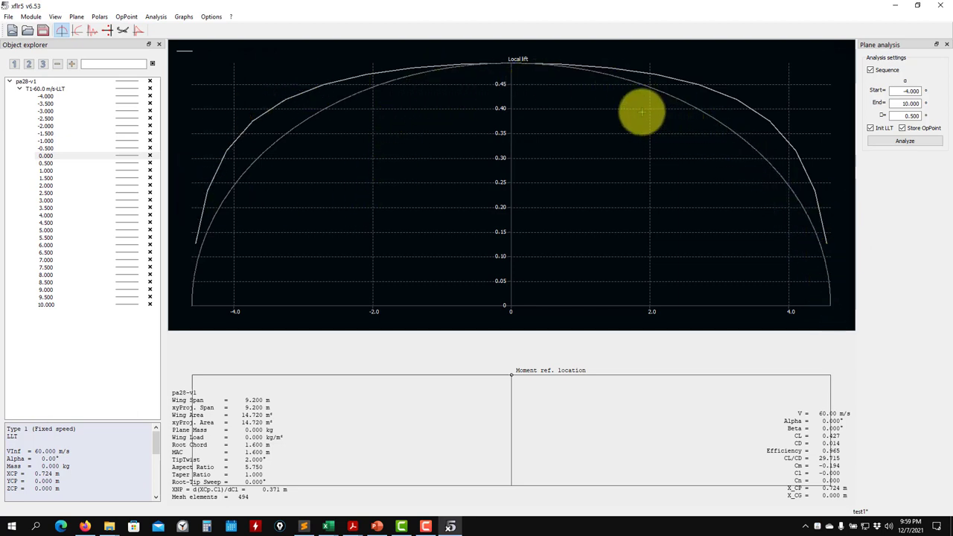
- Change the colour of the 0° operating point's curve to yellow-green
right_click(121, 157)
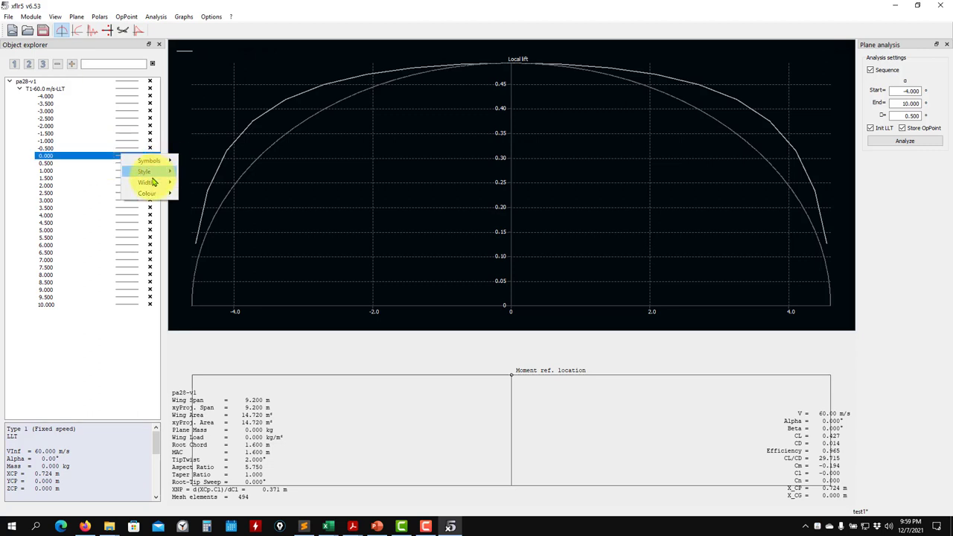
mouse_move(162, 197)
left_click(238, 198)
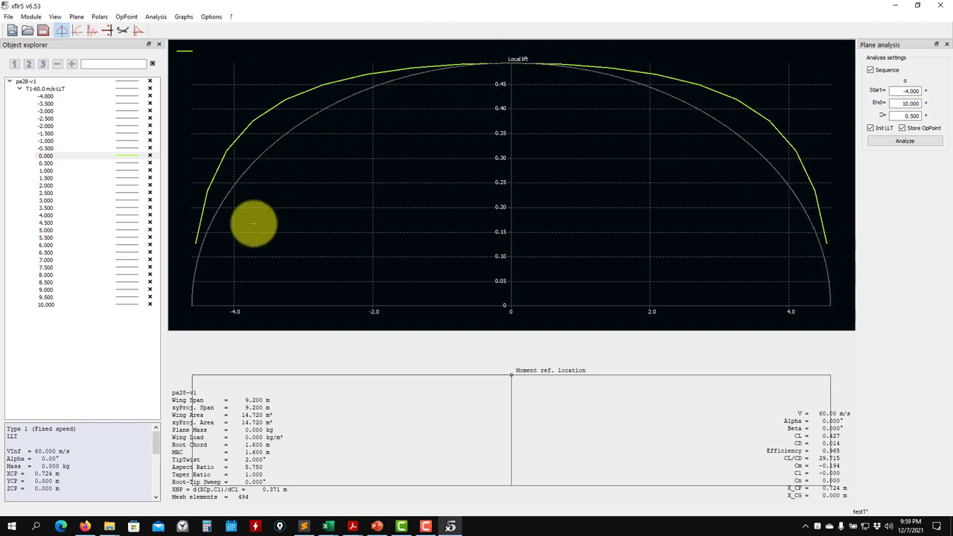
- Turn off the elliptic target curve in the Local lift graph
right_click(378, 127)
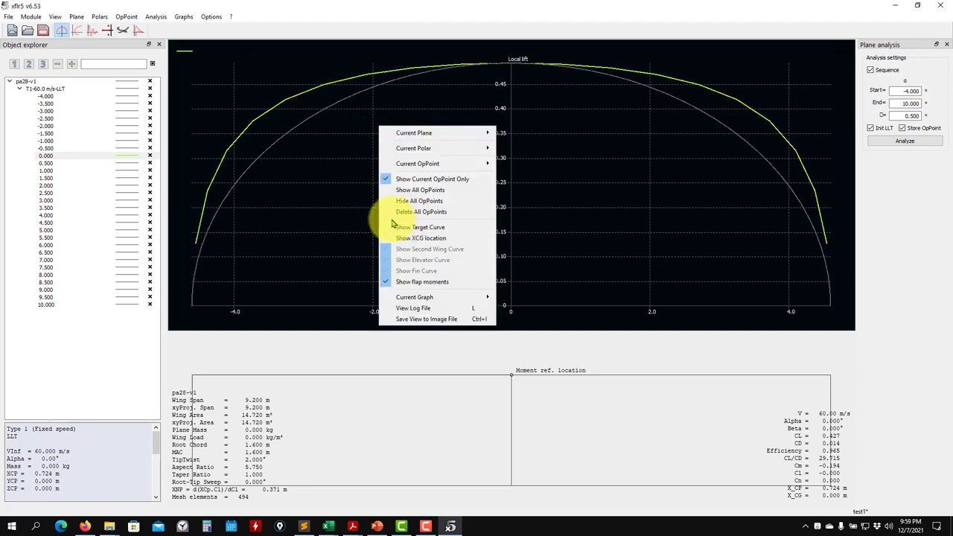
left_click(422, 228)
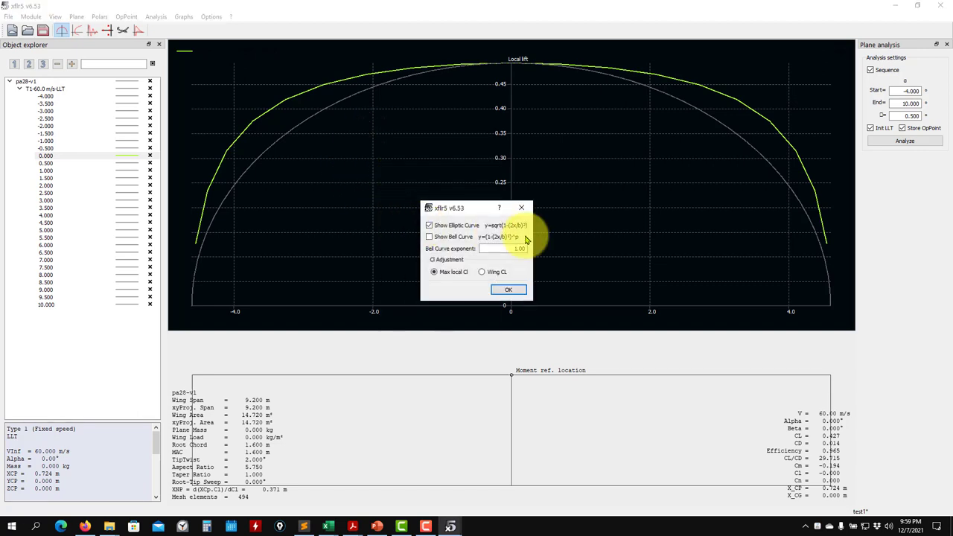
left_click(518, 285)
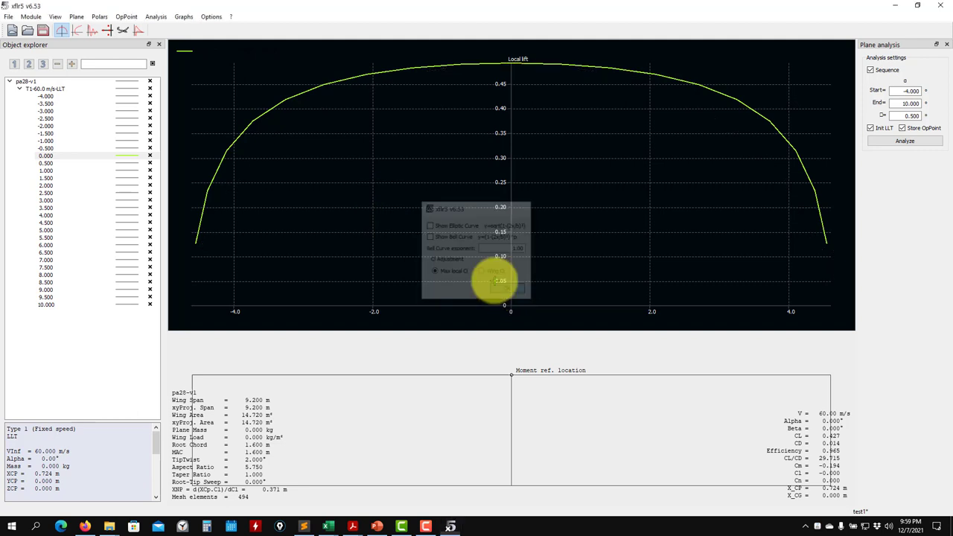
- Show the elliptic curve adjusted to the max local Cl in the Local lift graph and reset the graph's scale
right_click(366, 137)
left_click(402, 239)
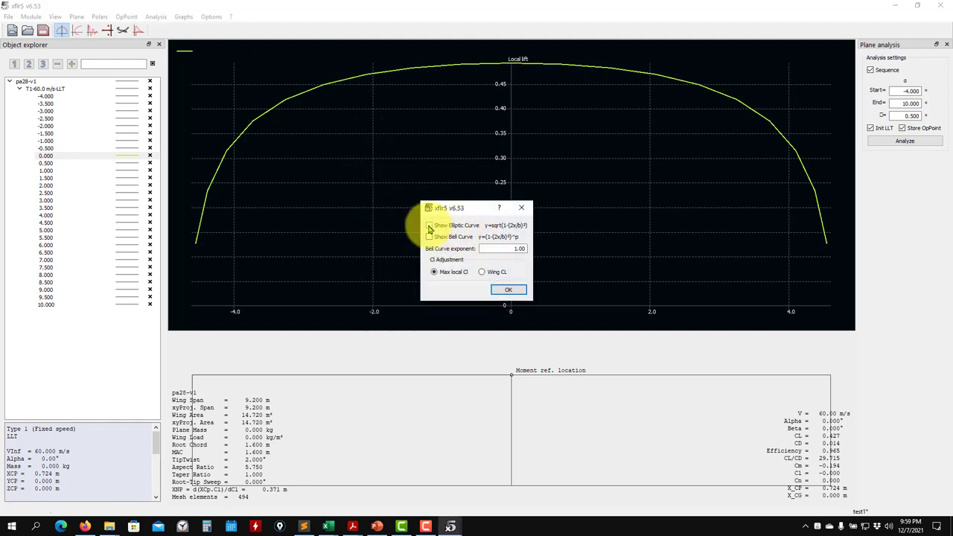
left_click(436, 228)
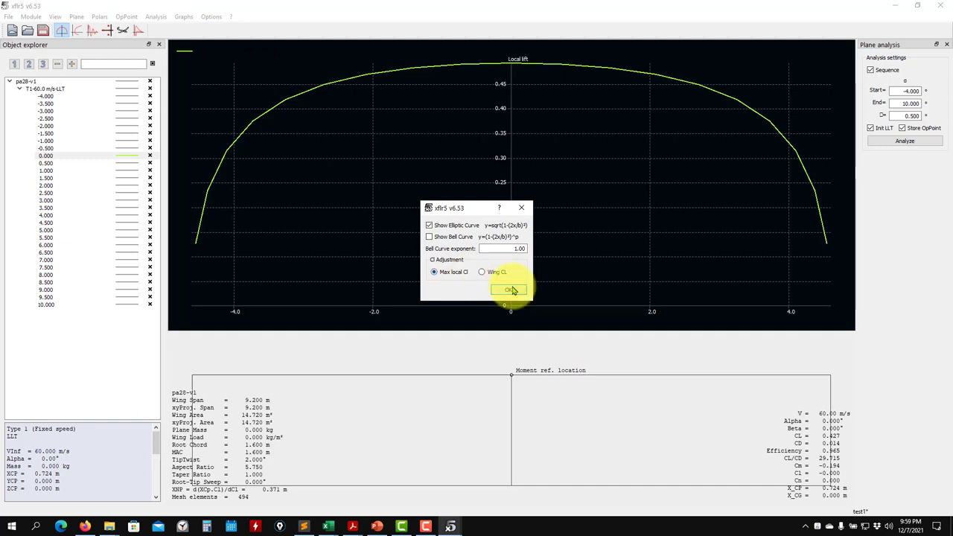
left_click(512, 291)
left_click_drag(393, 122, 434, 128)
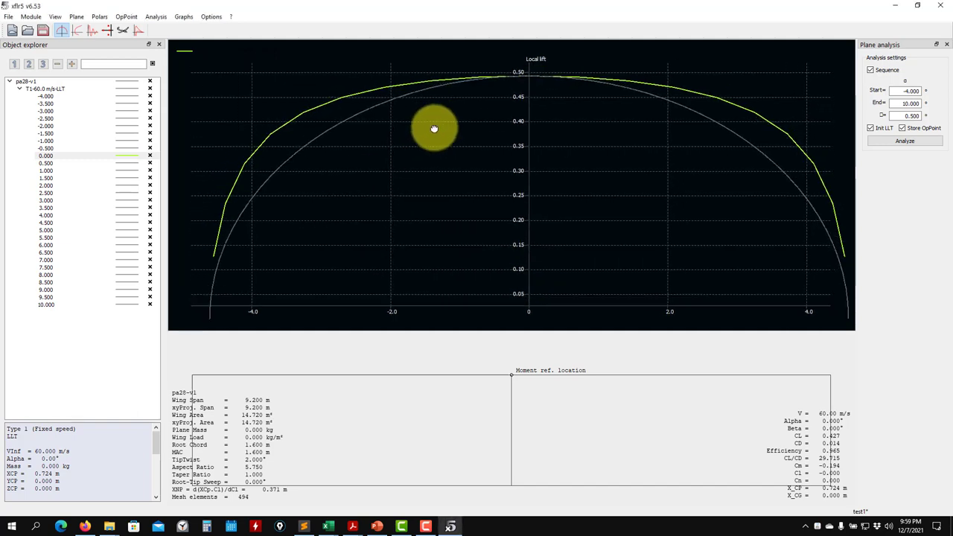
key("r")
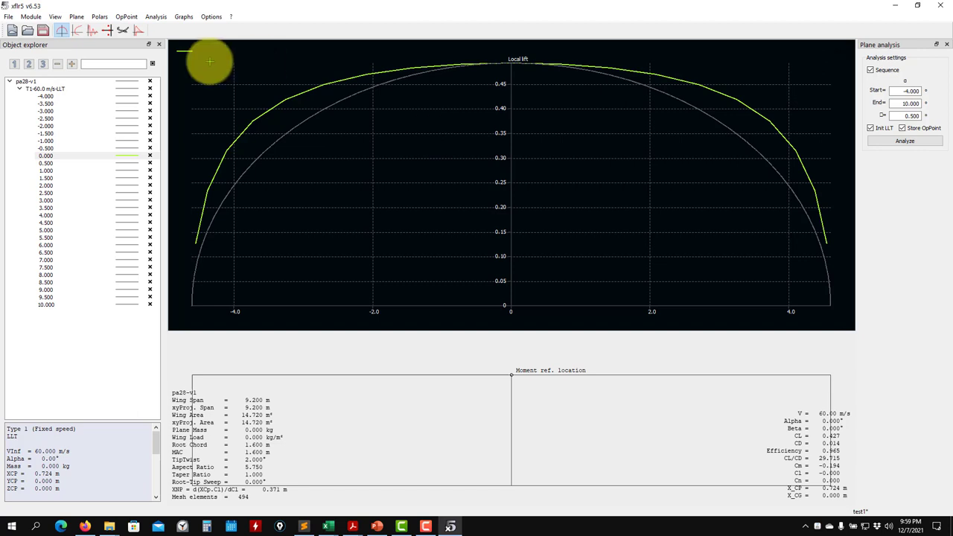
- Switch between the polar and operating point views, and examine the CL–CD and Cm–Alpha polar graphs
left_click(78, 31)
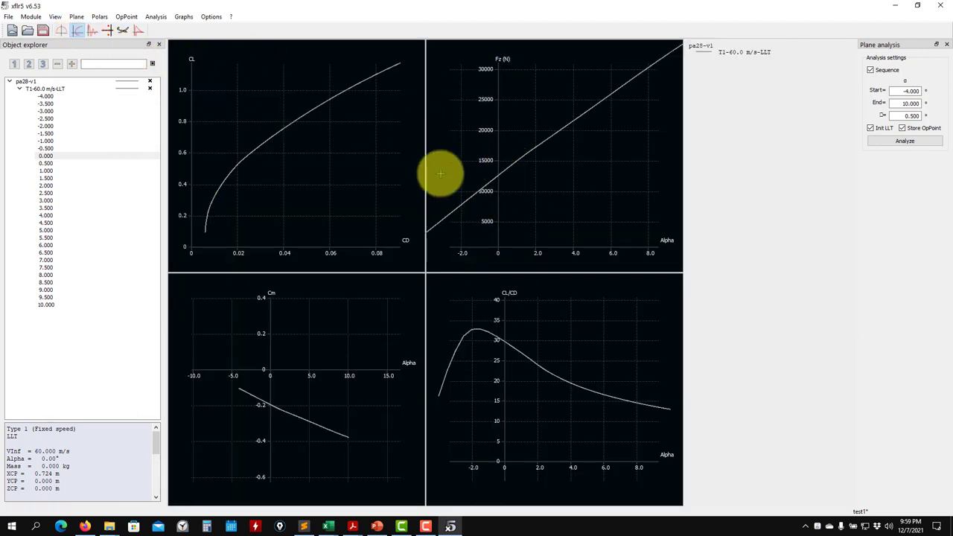
left_click(63, 32)
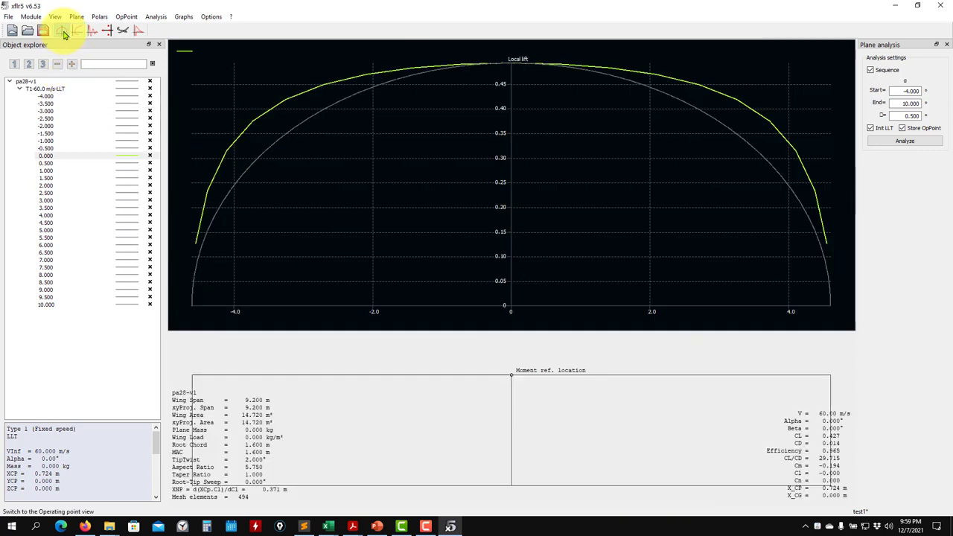
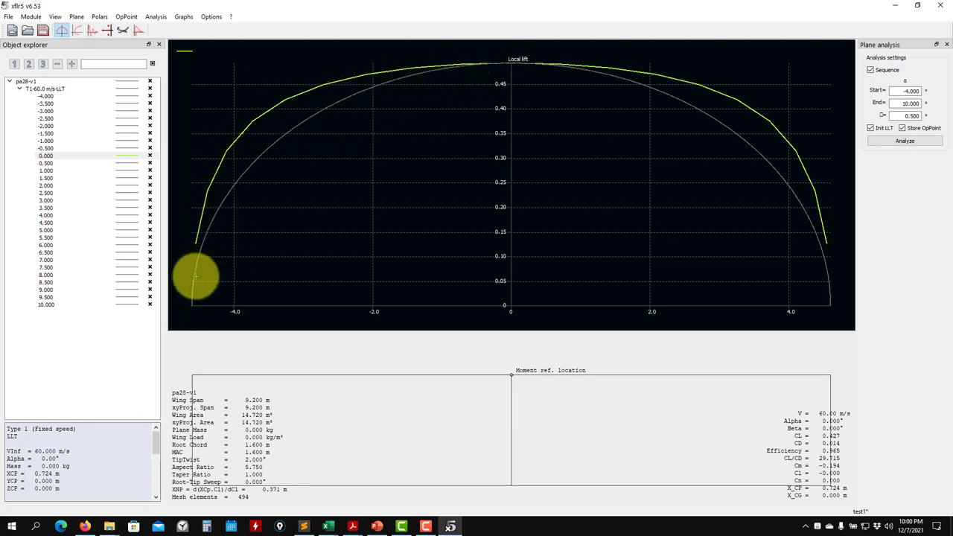
left_click(77, 30)
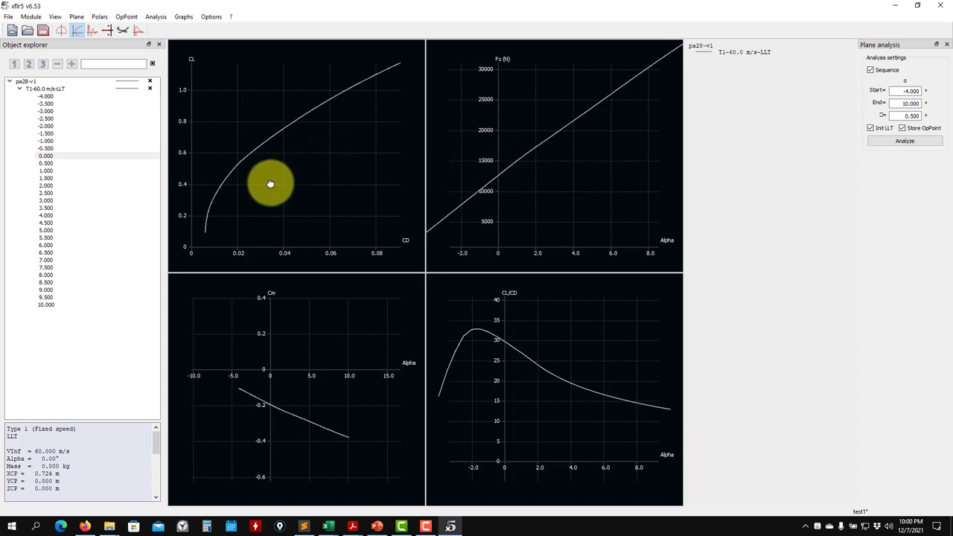
left_click_drag(270, 185, 289, 195)
left_click_drag(270, 421, 279, 391)
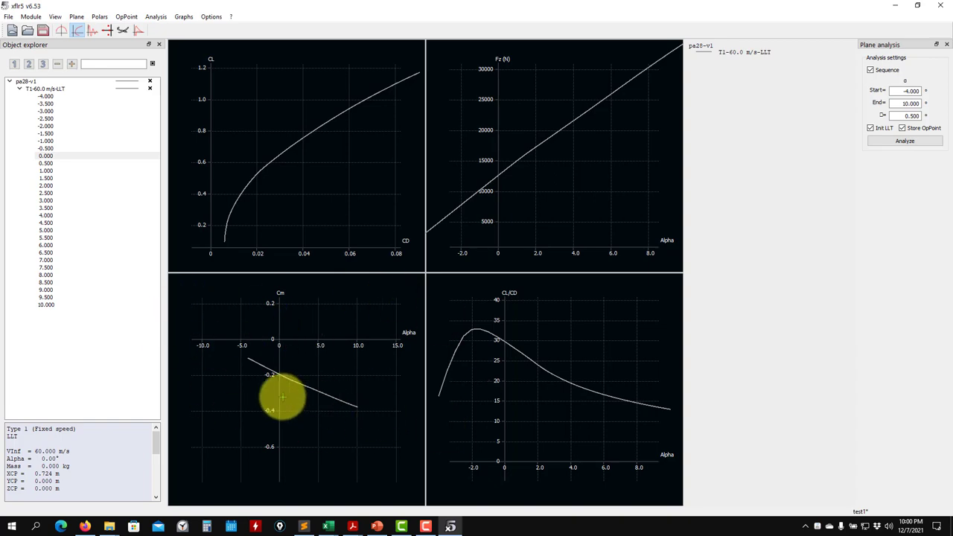
- Check the wing planform exercise slide in PowerPoint and return to the polar graphs in xflr5
left_click(376, 526)
left_click(75, 138)
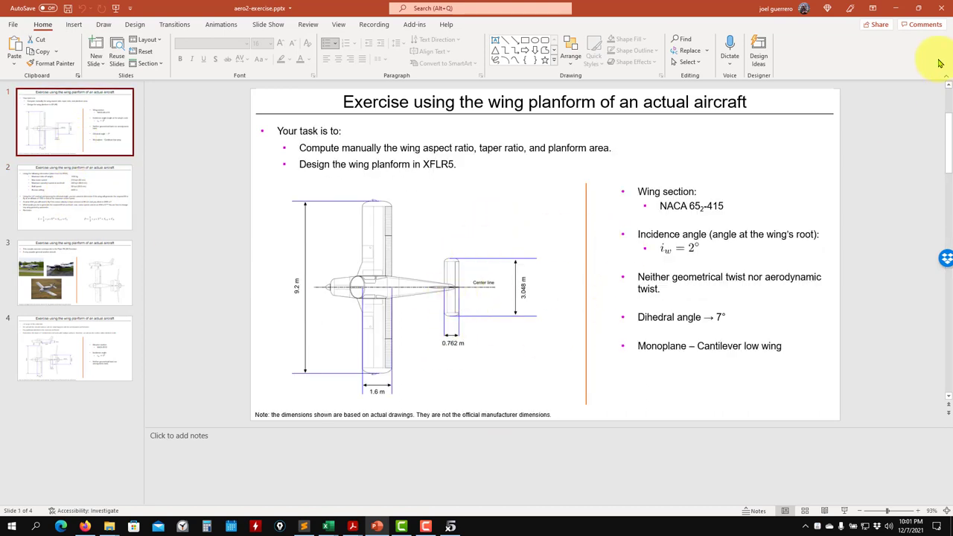
left_click(904, 15)
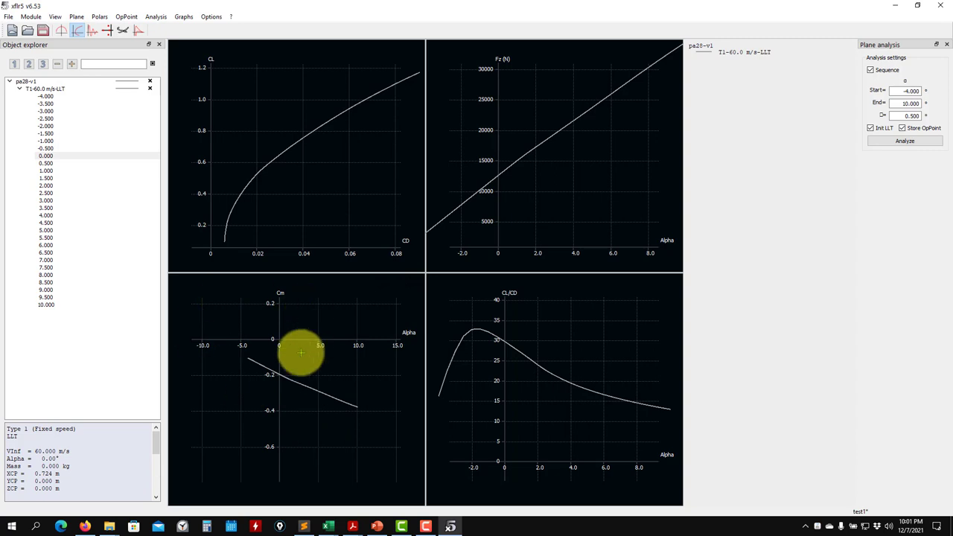
- Examine the Fz and CL/CD curves closely around zero angle of attack
left_click_drag(549, 363, 556, 375)
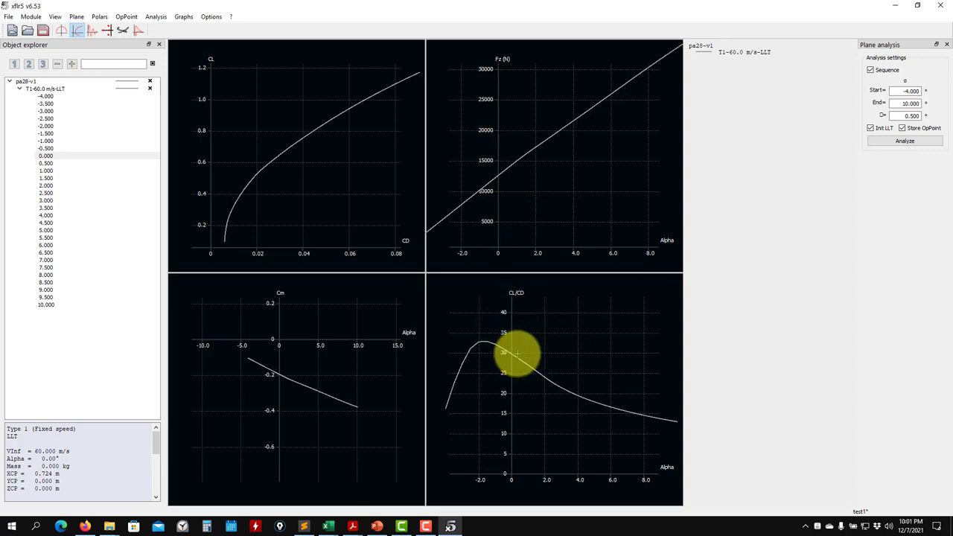
scroll(498, 182, "up", 3)
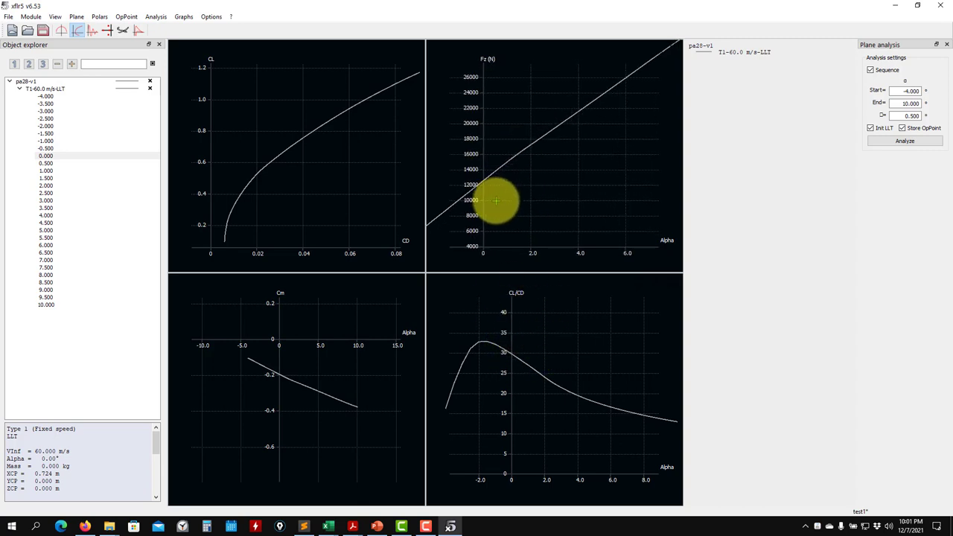
scroll(496, 212, "up", 4)
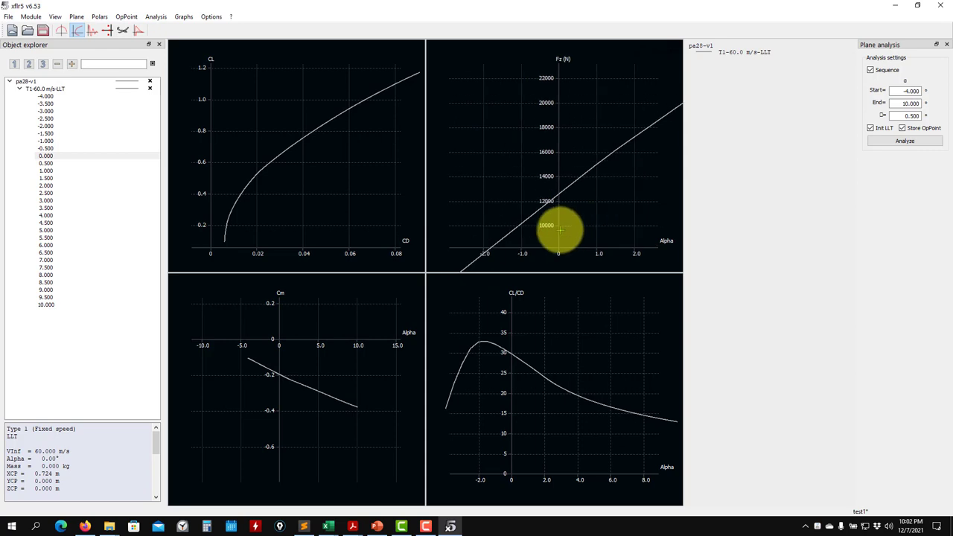
scroll(552, 232, "up", 2)
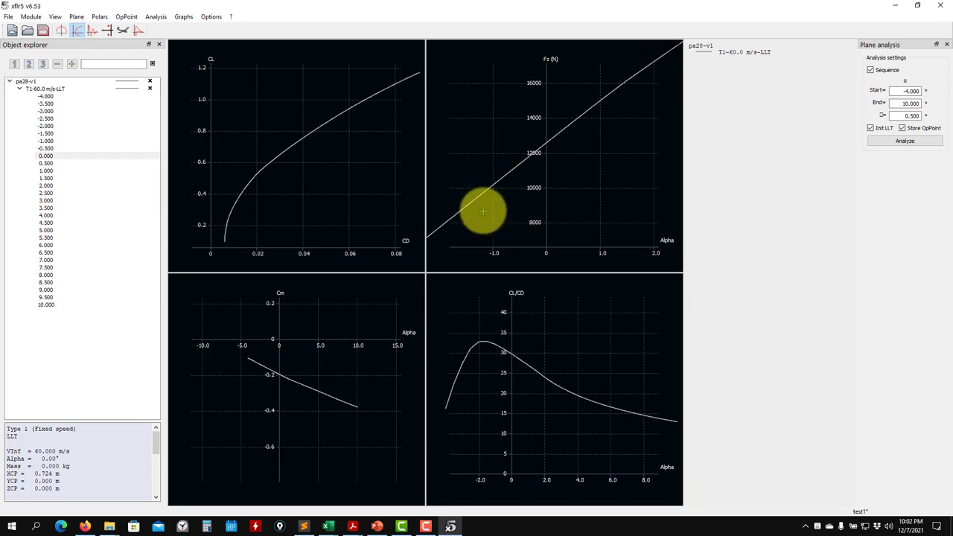
scroll(484, 414, "up", 4)
scroll(582, 398, "up", 5)
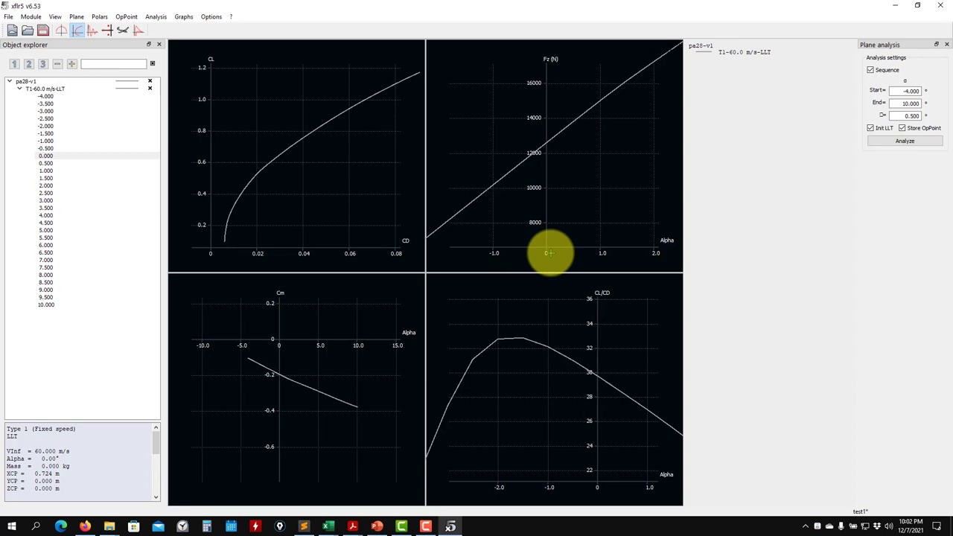
- Widen the range of the Fz and CL/CD graphs and fit the whole Fz curve into its graph
scroll(549, 224, "down", 4)
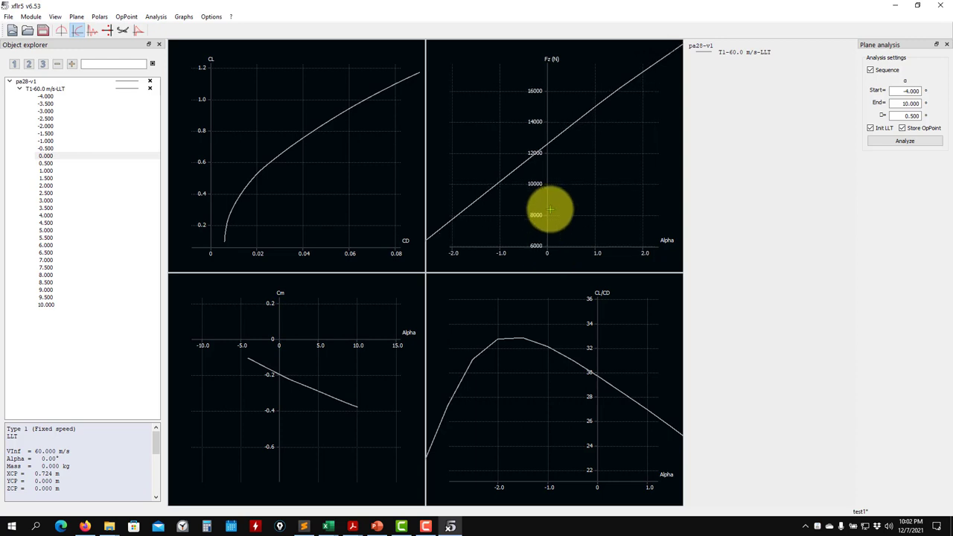
scroll(536, 335, "down", 2)
scroll(536, 342, "down", 2)
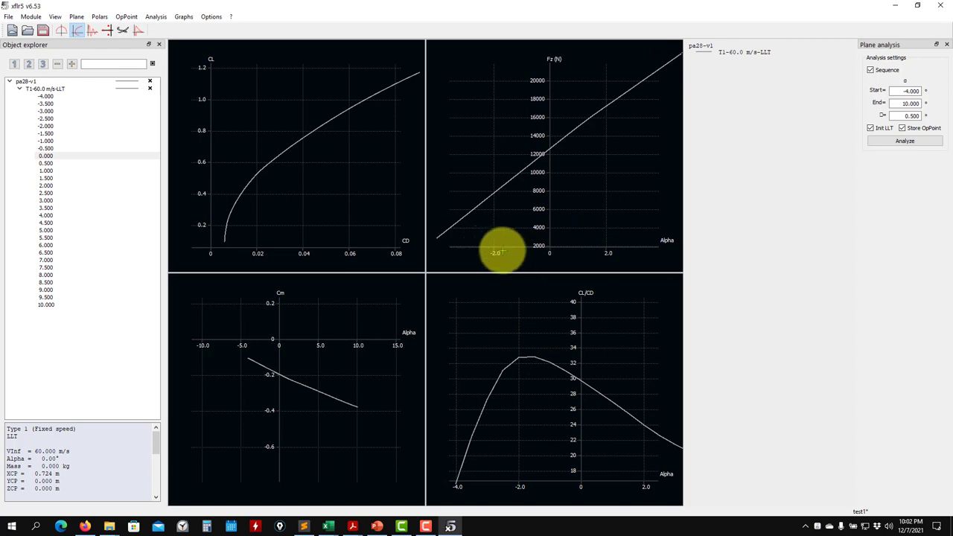
scroll(545, 253, "down", 2)
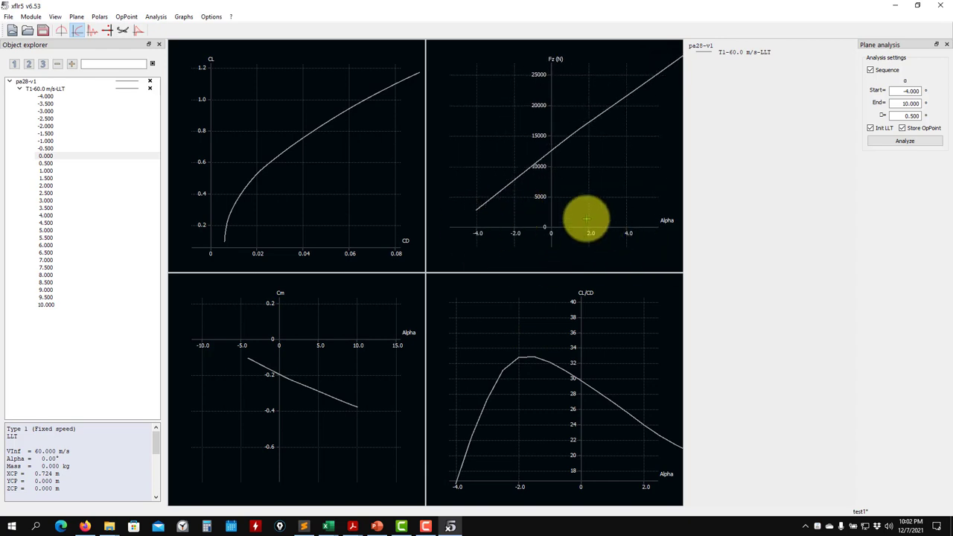
scroll(588, 204, "down", 3)
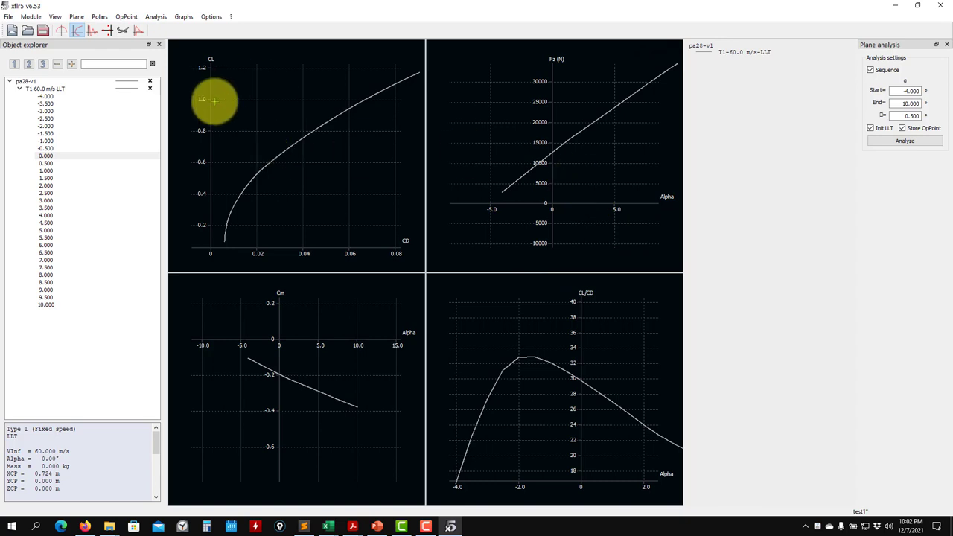
left_click_drag(571, 181, 525, 205)
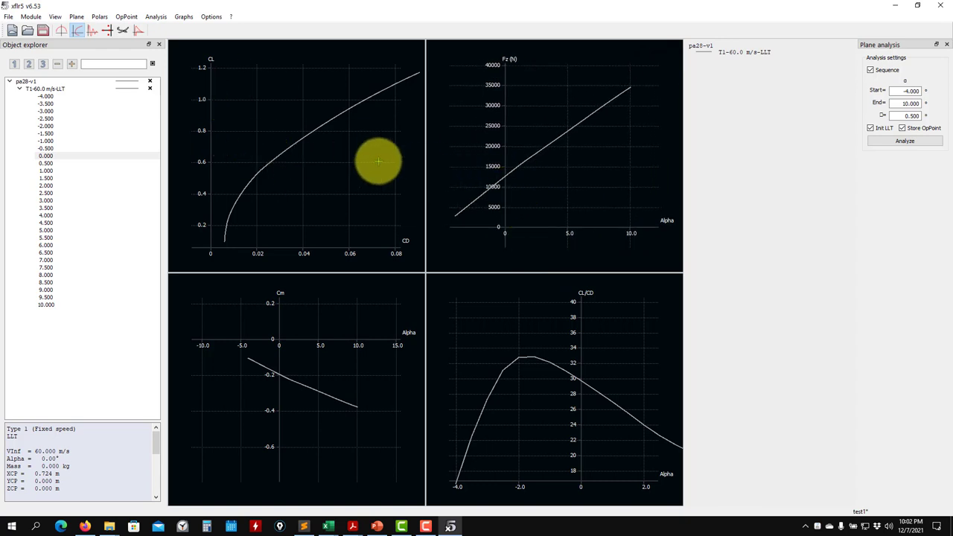
right_click(527, 89)
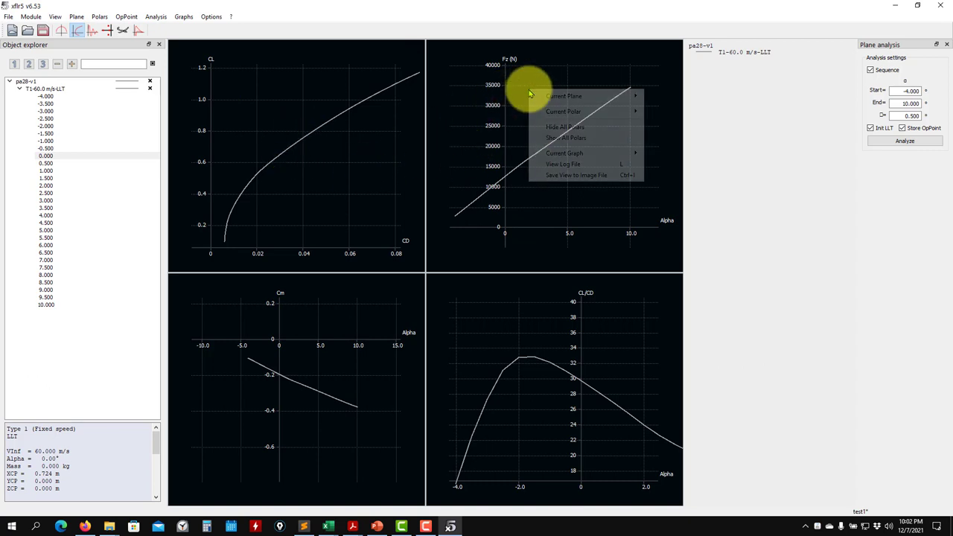
mouse_move(570, 155)
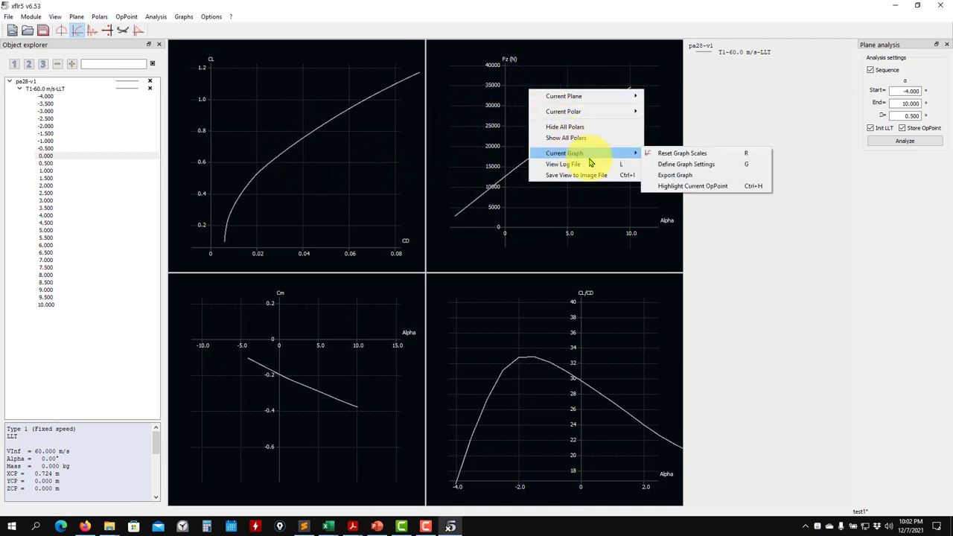
mouse_move(579, 116)
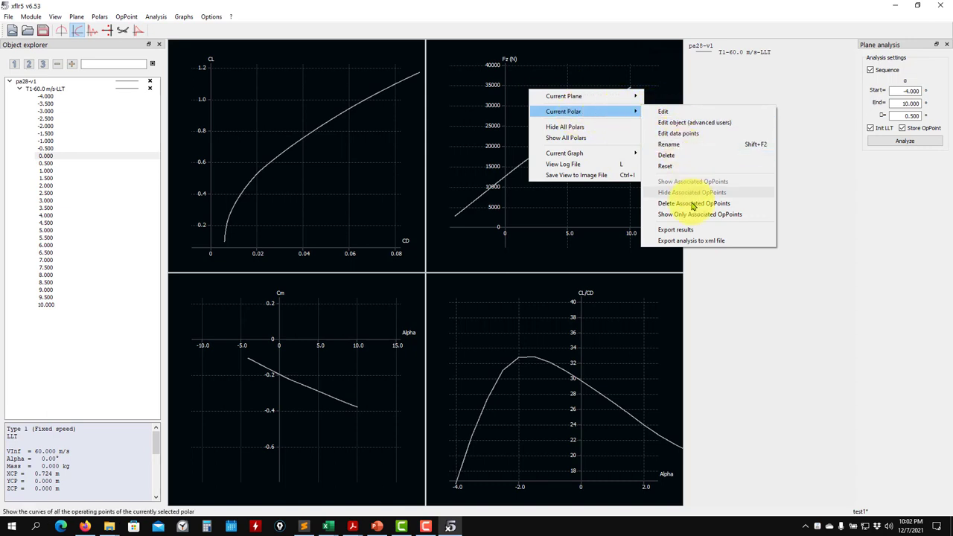
left_click(687, 230)
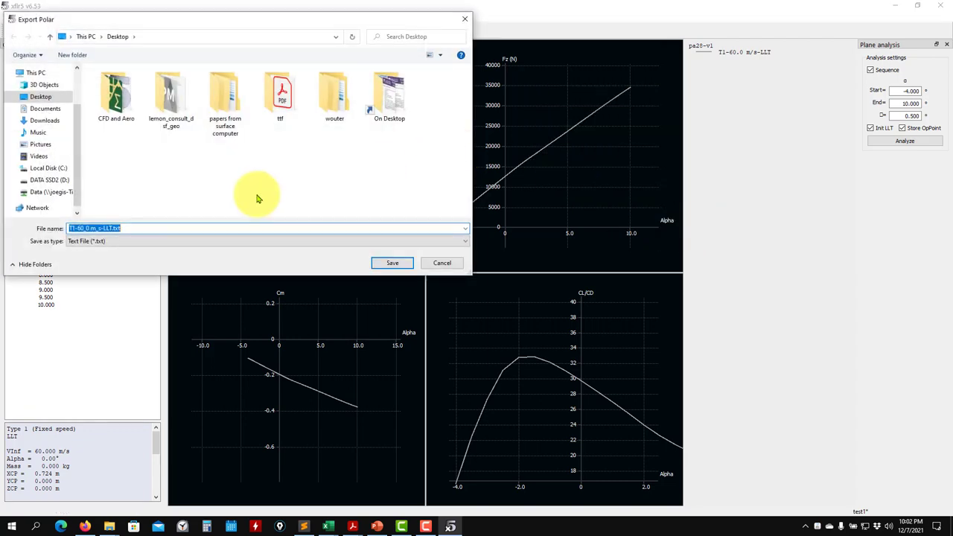
left_click(444, 263)
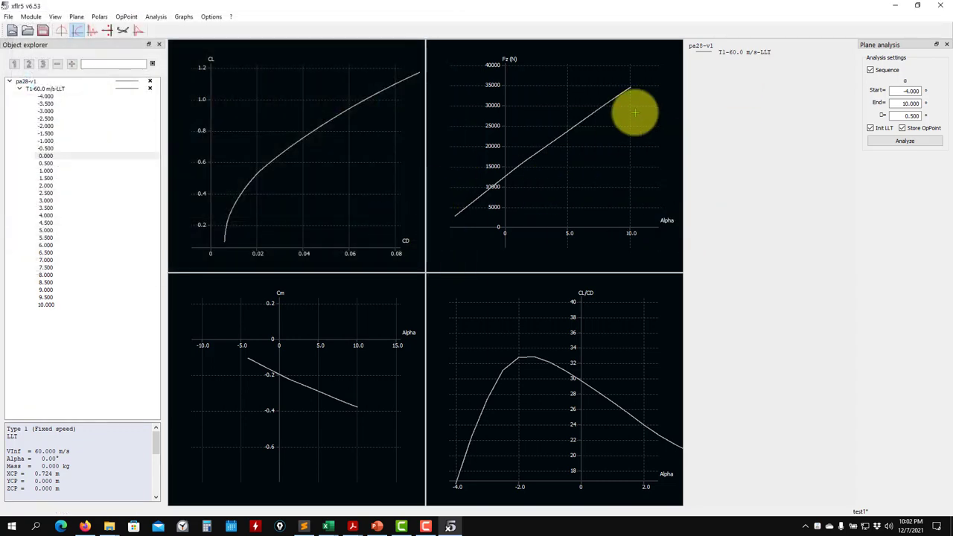
- Open the results export for the current T1-60.0 m/s-LLT polar as a text file
right_click(560, 159)
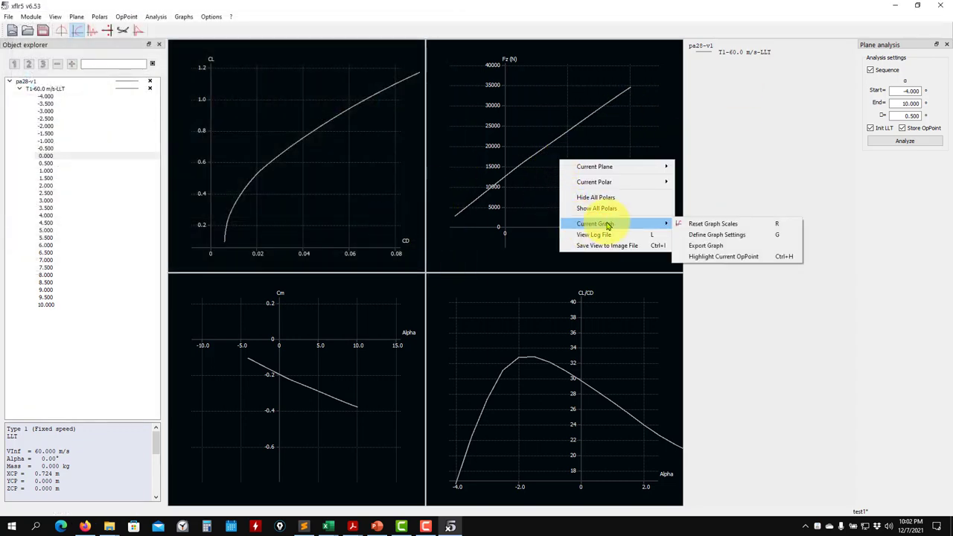
mouse_move(618, 189)
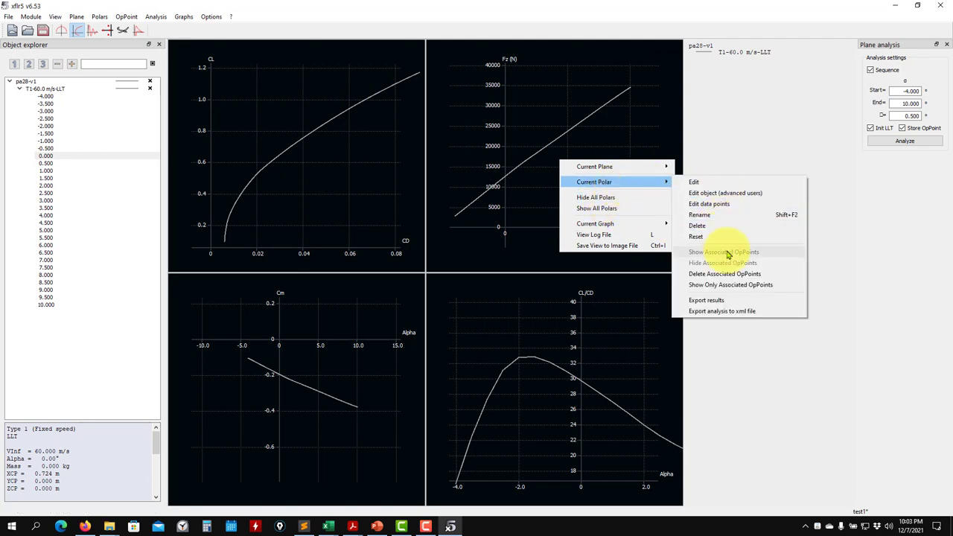
left_click(736, 301)
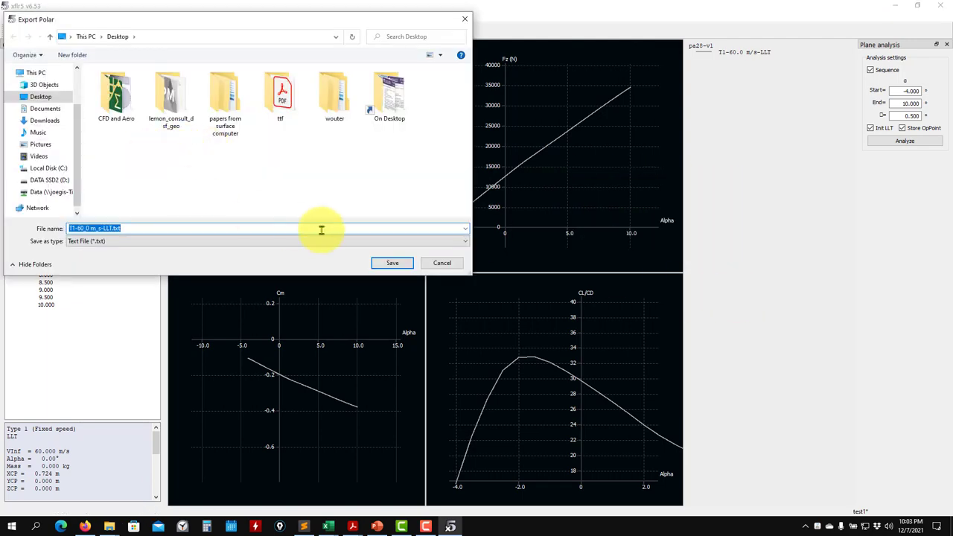
- Export the polar to the desktop as the text file T1-60_0 m_s-LLT.txt and get the analysis window out of the way
left_click(320, 171)
left_click(379, 261)
left_click(939, 5)
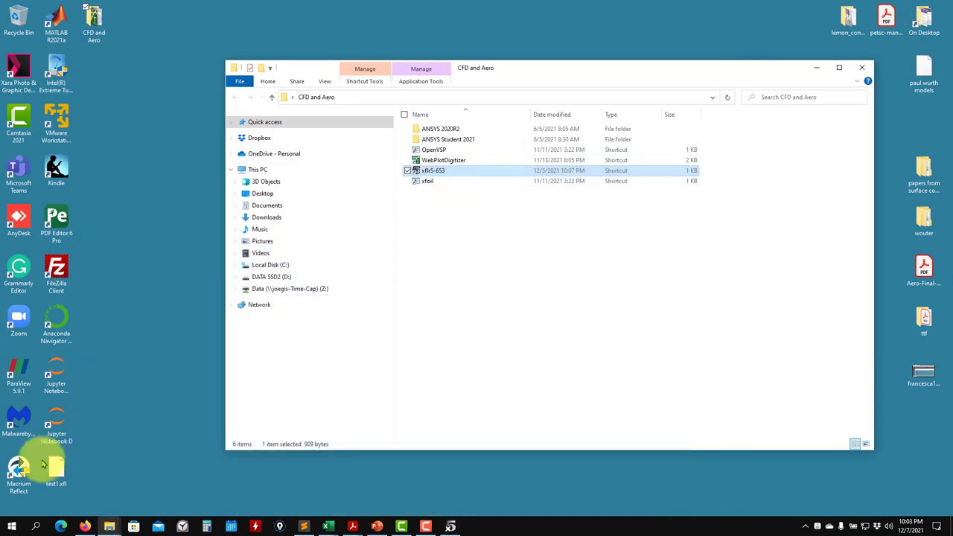
- Open the exported T1-60_0 m_s-LLT.txt file from the desktop in Sublime Text and enlarge it to full screen
left_click(816, 68)
right_click(94, 70)
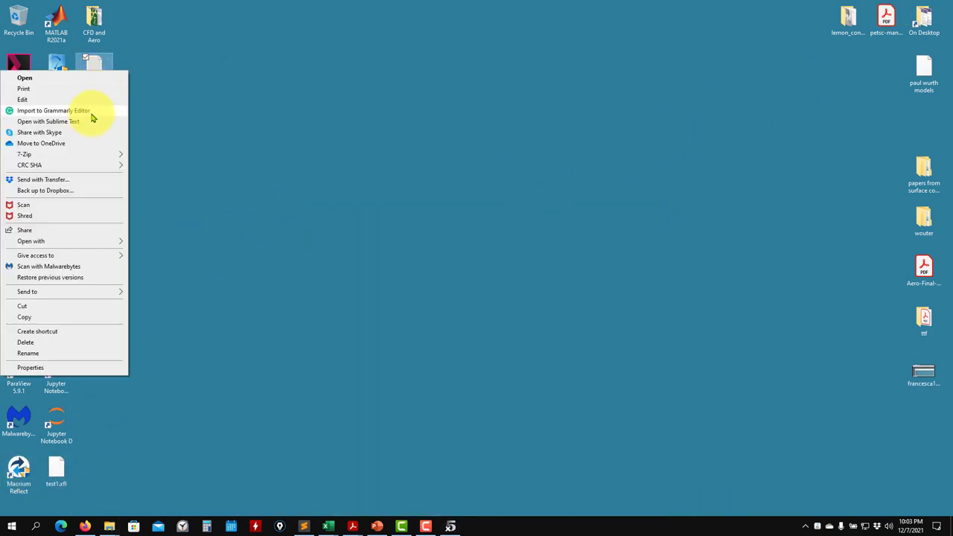
left_click(94, 119)
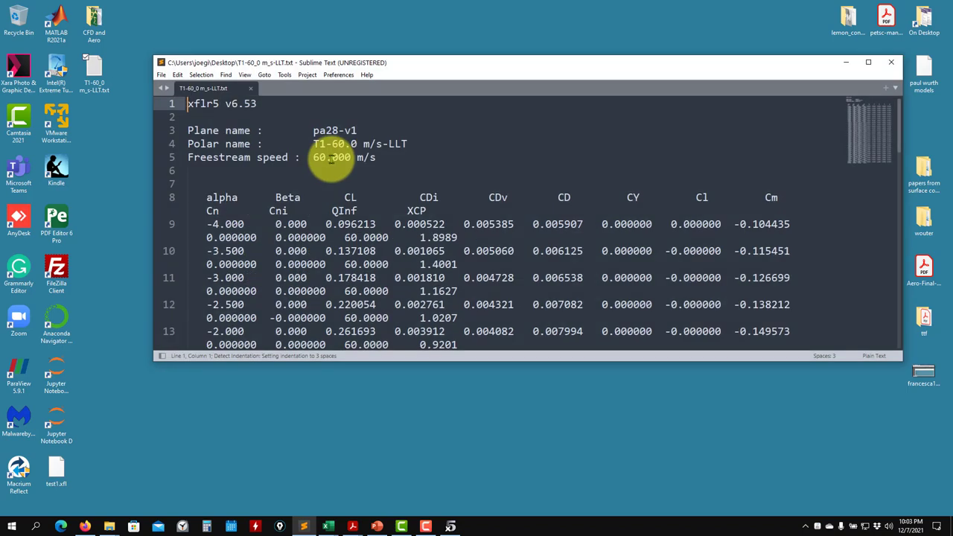
left_click(868, 61)
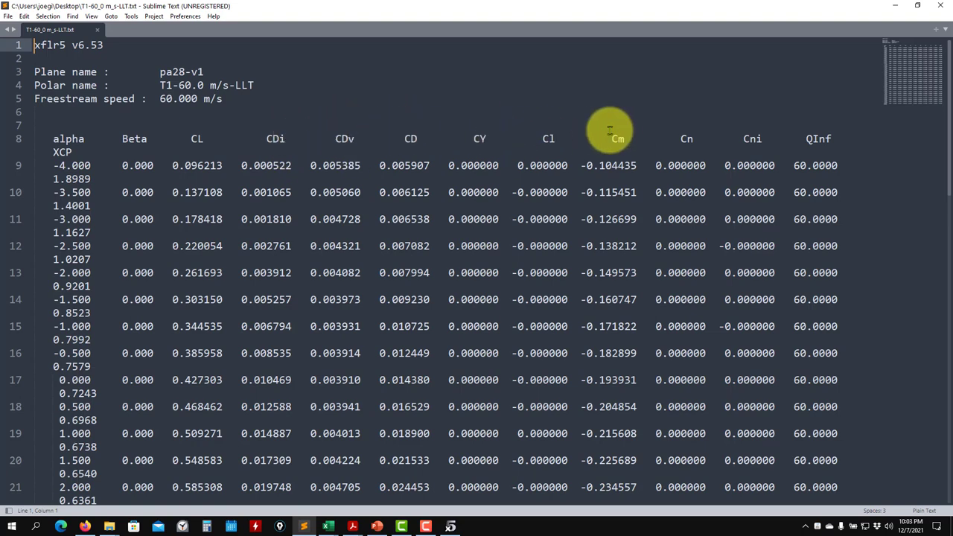
- Examine the exported polar table, highlighting the Cm column heading and checking the rows through to the last angle
left_click_drag(595, 136, 625, 134)
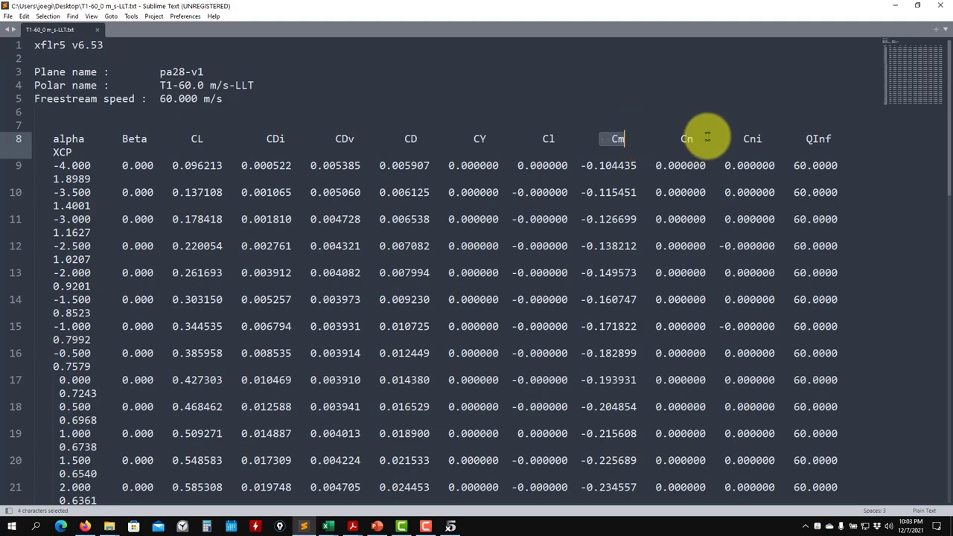
scroll(841, 132, "down", 2)
scroll(840, 137, "down", 10)
scroll(842, 140, "up", 11)
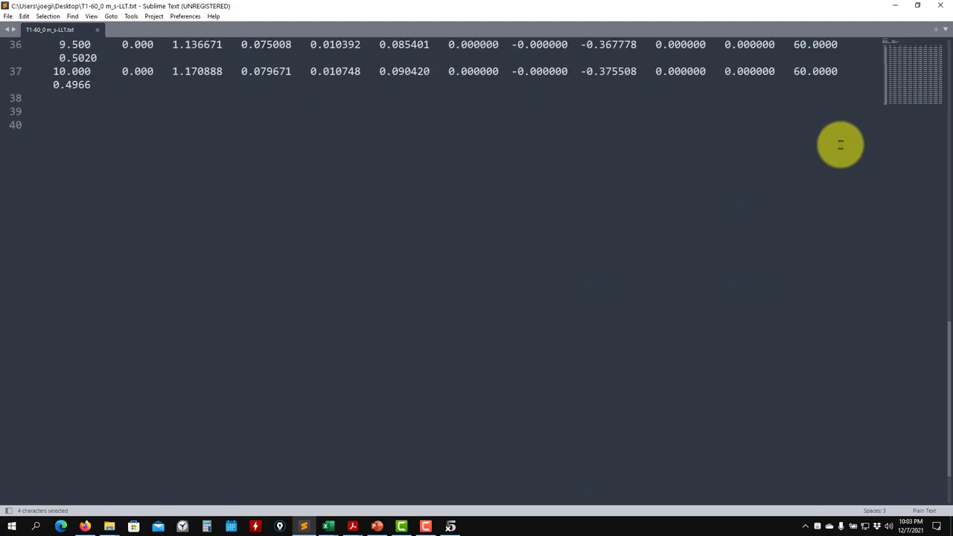
- Close the exported polar file along with Sublime Text and switch back to xflr5
left_click(96, 29)
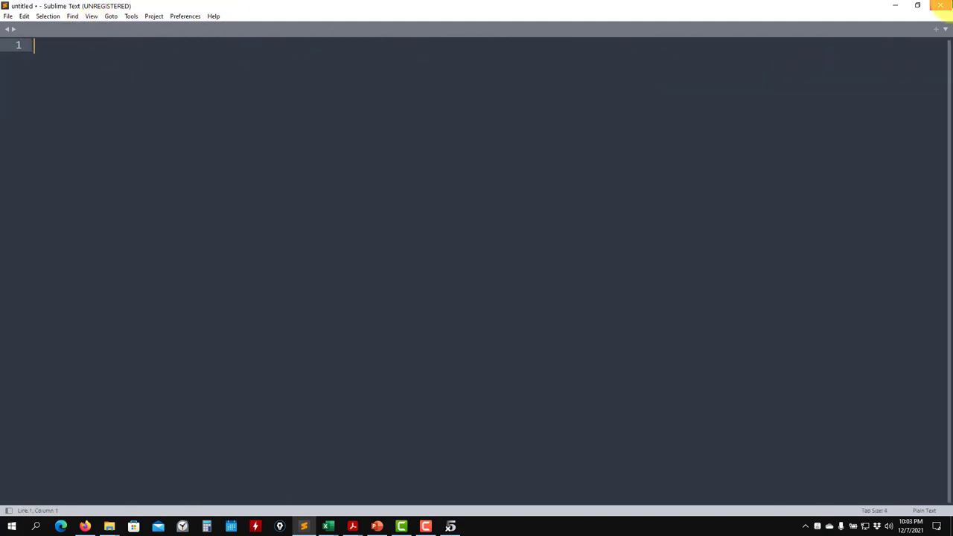
left_click(939, 5)
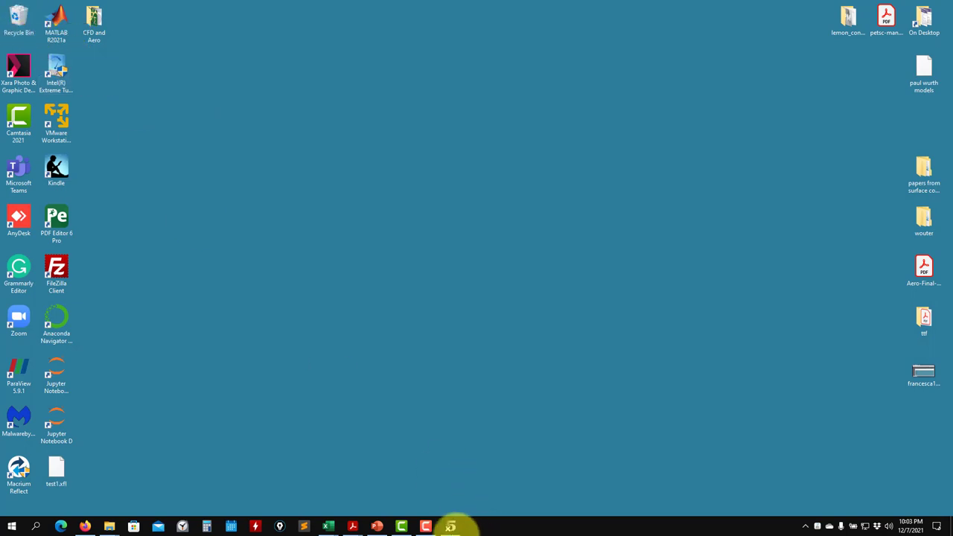
left_click(449, 526)
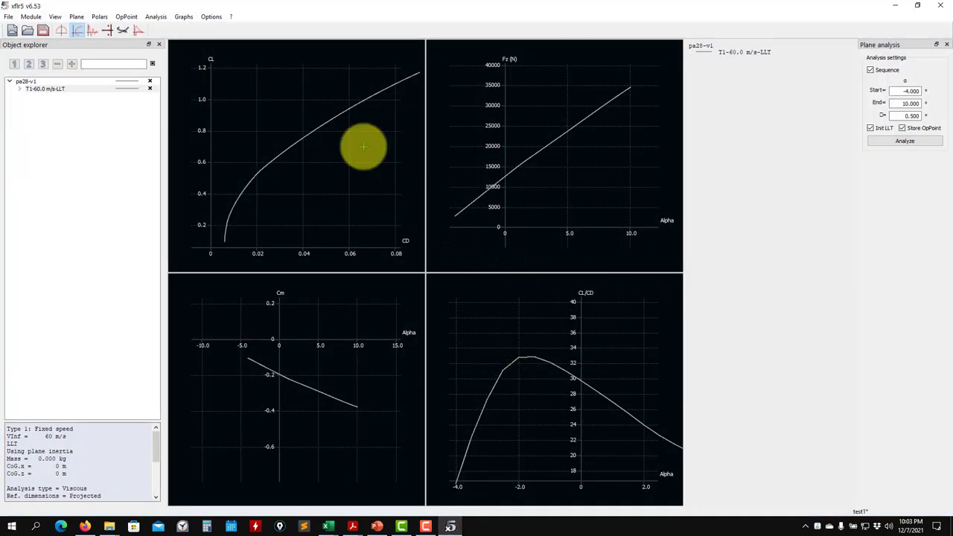
- Show the operating point view and compare the spanwise local lift curves of the T1-60.0 m/s-LLT polar at several angles, ending at 0°
left_click(61, 30)
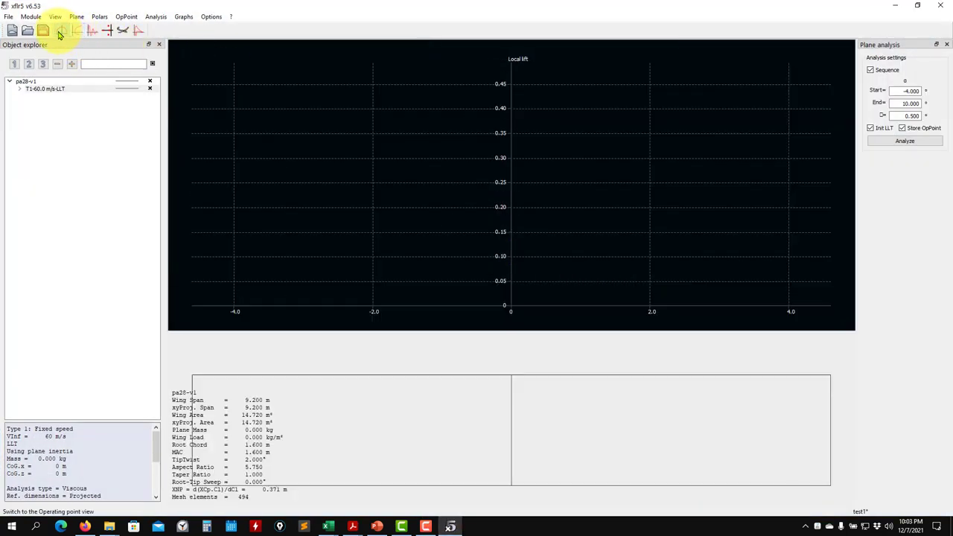
left_click(23, 92)
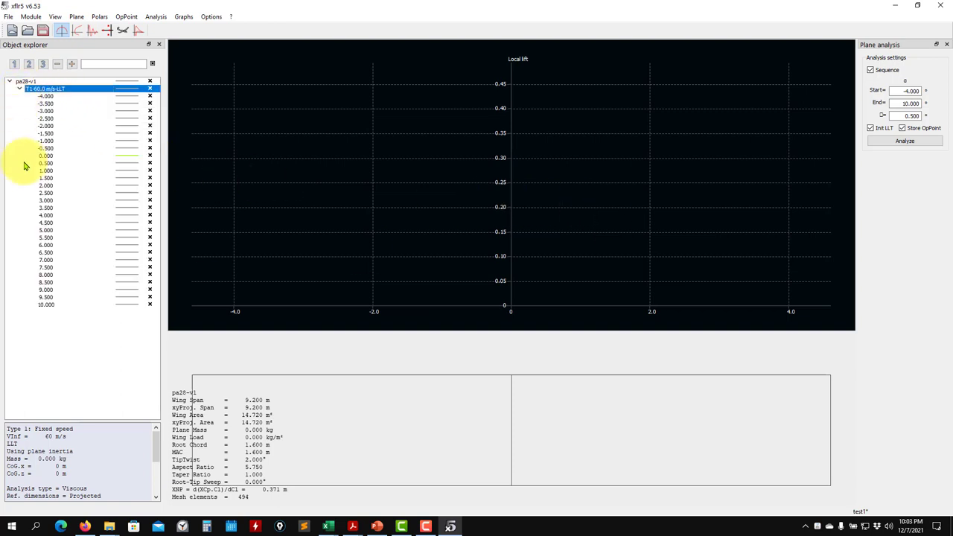
left_click(25, 155)
left_click(29, 184)
left_click_drag(42, 209, 50, 258)
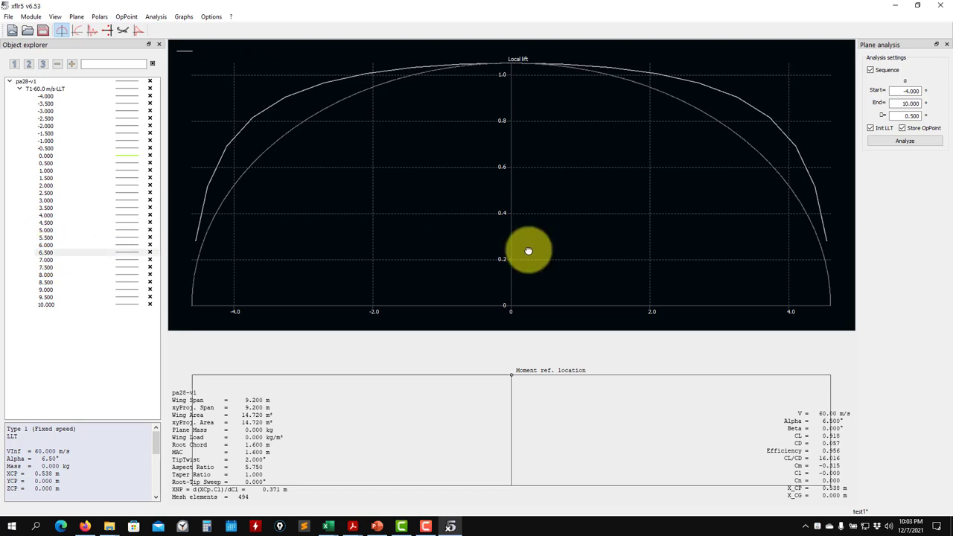
left_click_drag(47, 289, 46, 155)
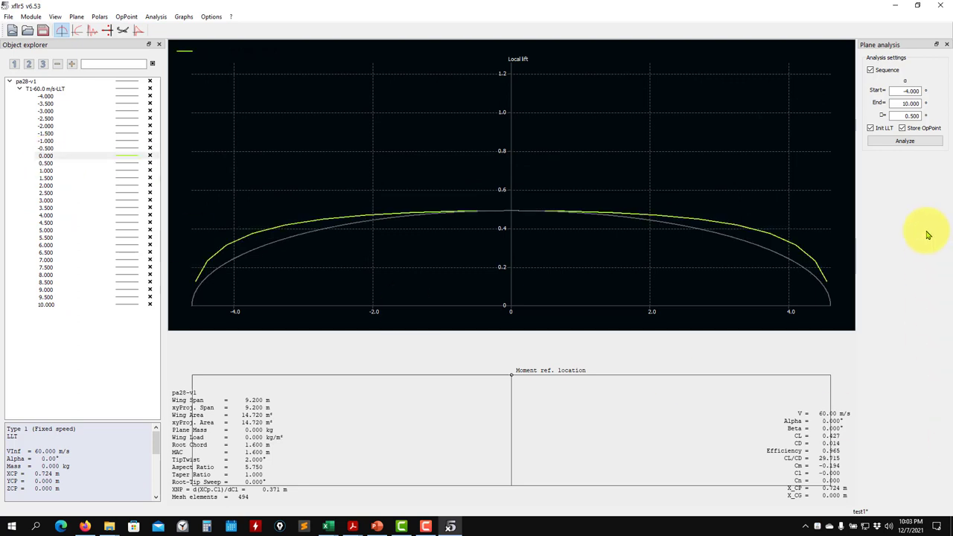
- Select the 0° operating point and reset the local lift graph's scale to fit its curve
left_click(45, 158)
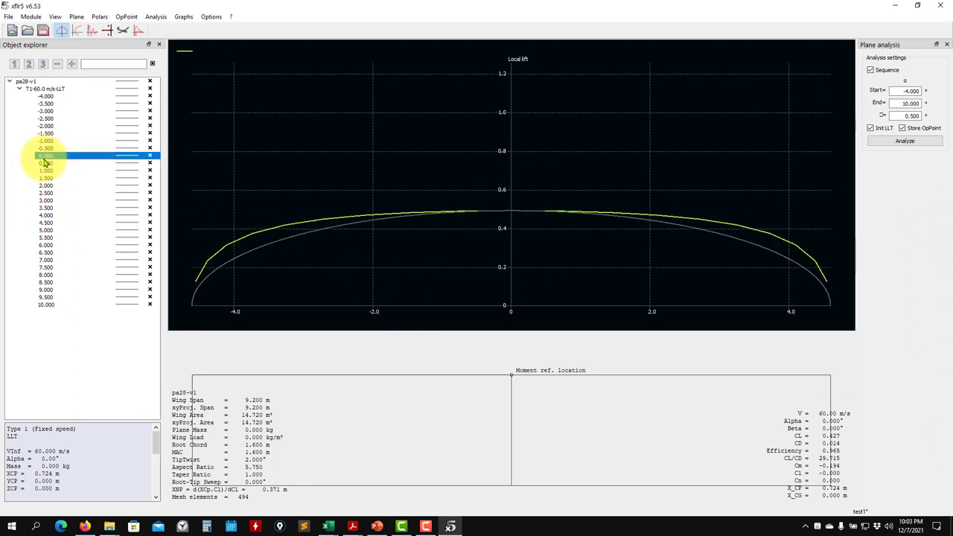
left_click(394, 187)
key("r")
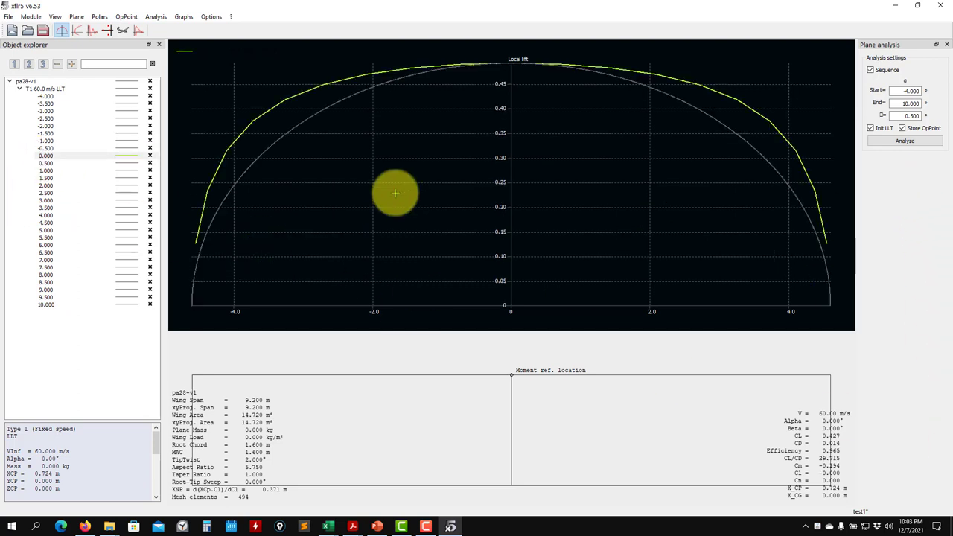
- Show the wing in the 3D view and add the lift distribution to the downwash display
left_click(125, 31)
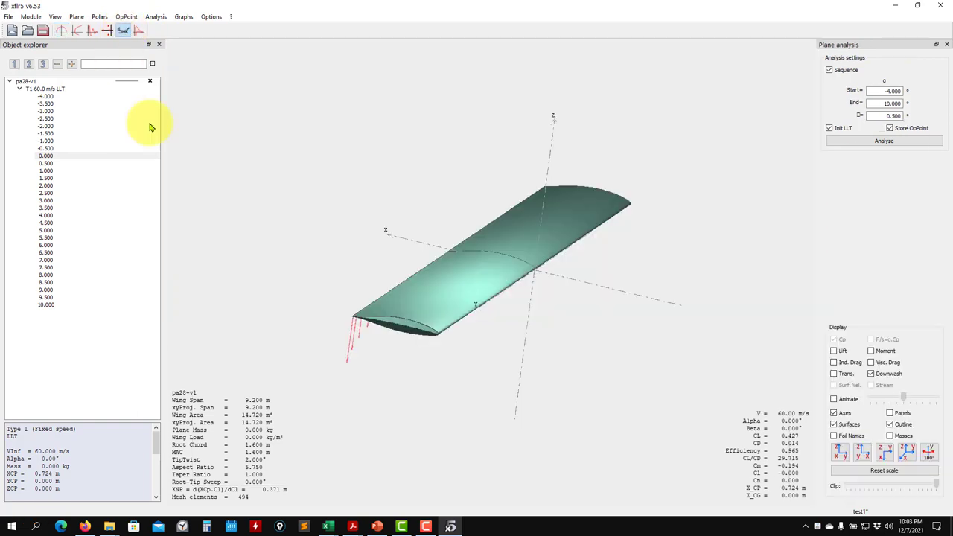
left_click_drag(454, 291, 692, 313)
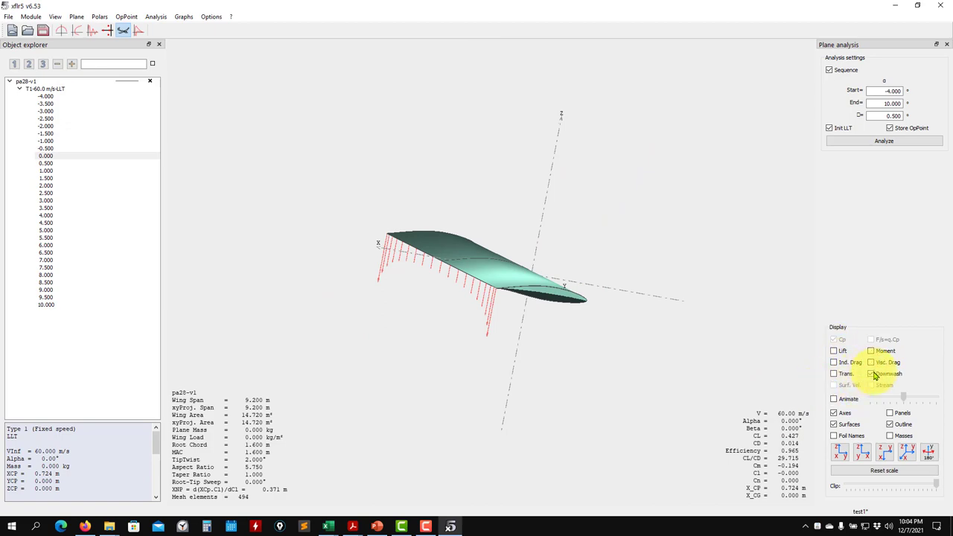
left_click(842, 352)
left_click_drag(536, 292, 570, 288)
- Compare the local lift graph in the operating point view with the lift distribution on the 3D wing
left_click(65, 34)
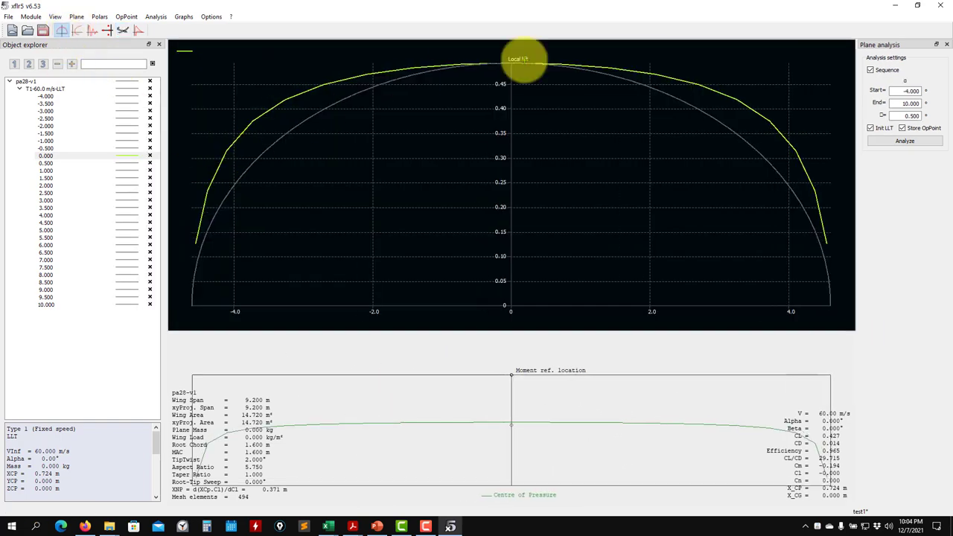
left_click(123, 30)
left_click_drag(593, 292, 407, 277)
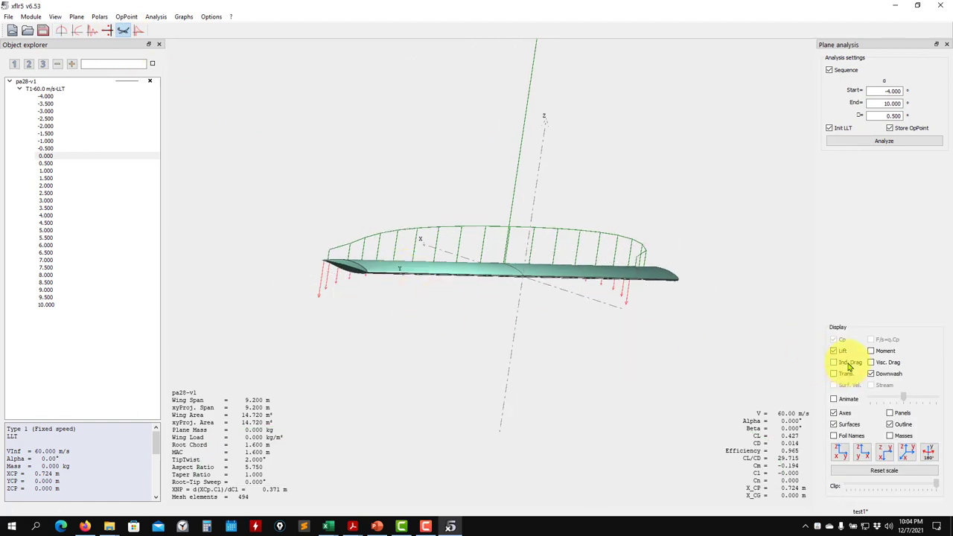
- Display the induced drag on the 3D wing and examine its spanwise distribution from several directions
left_click(848, 363)
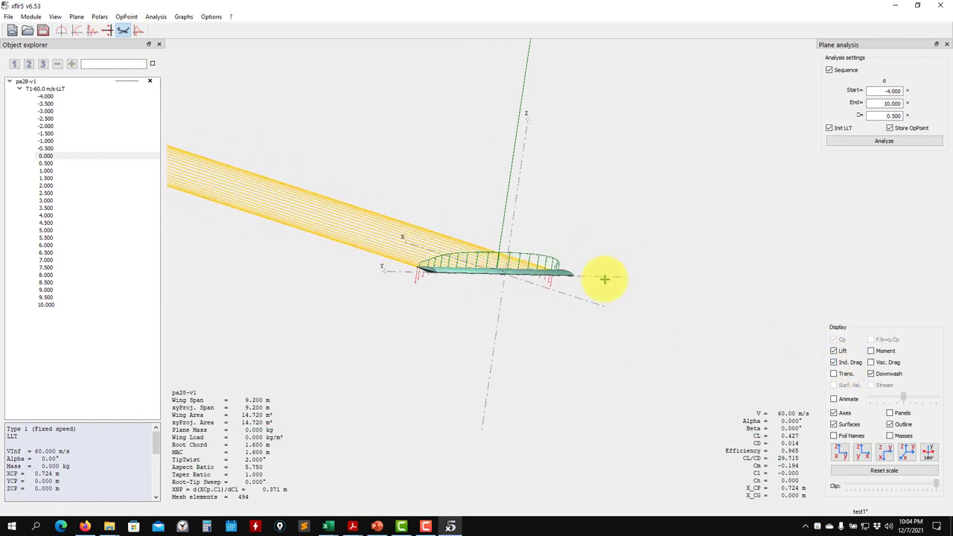
left_click_drag(603, 281, 498, 213)
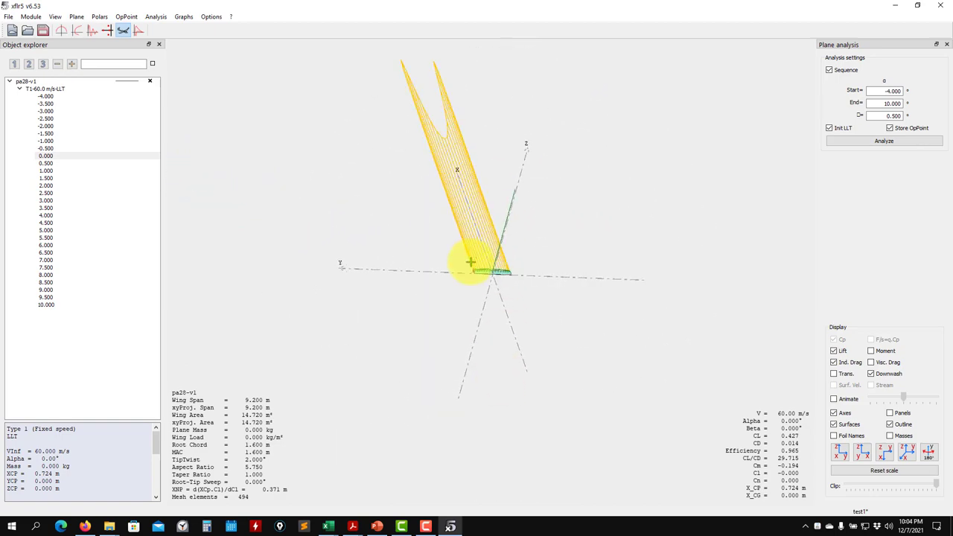
left_click_drag(453, 163, 421, 164)
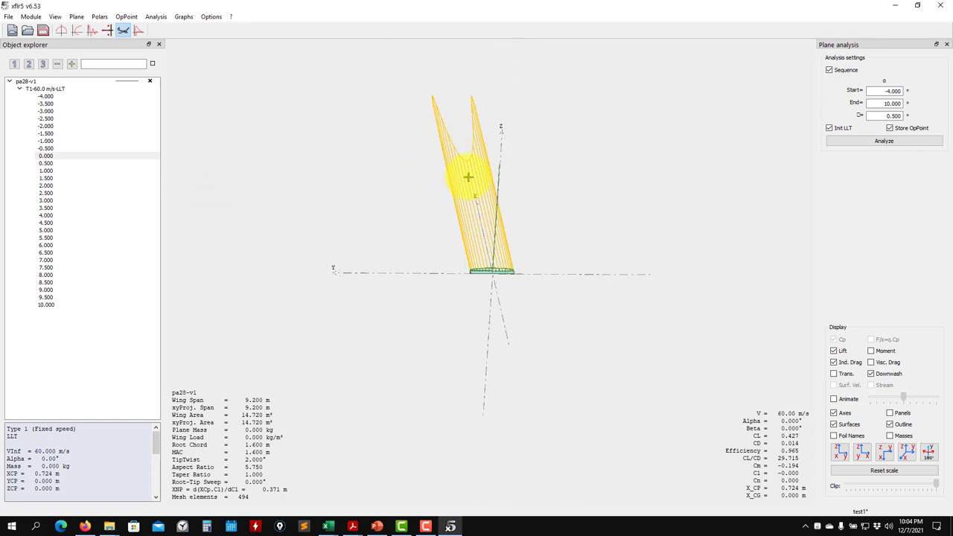
left_click_drag(456, 259, 431, 310)
left_click_drag(567, 304, 452, 372)
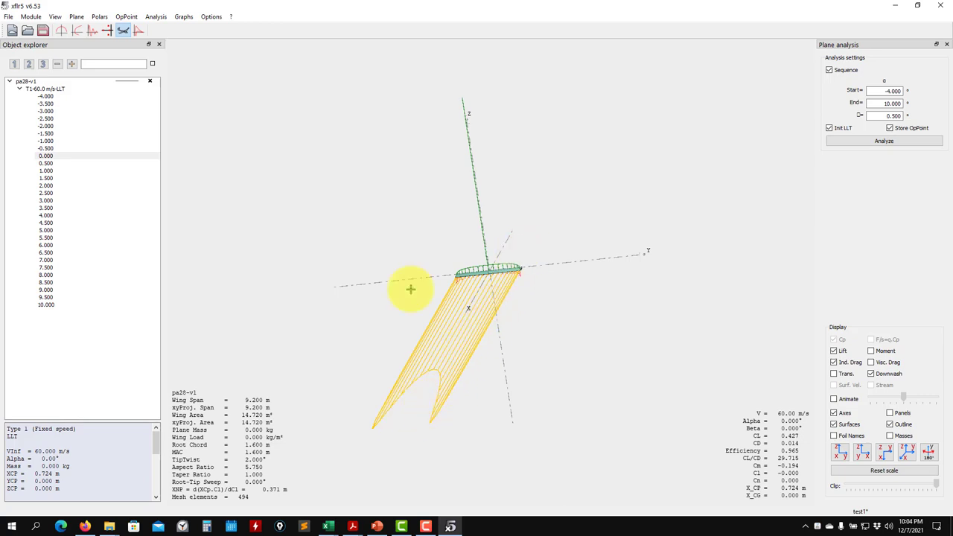
- Set the operating point graph to plot the total angle along the span
left_click(63, 30)
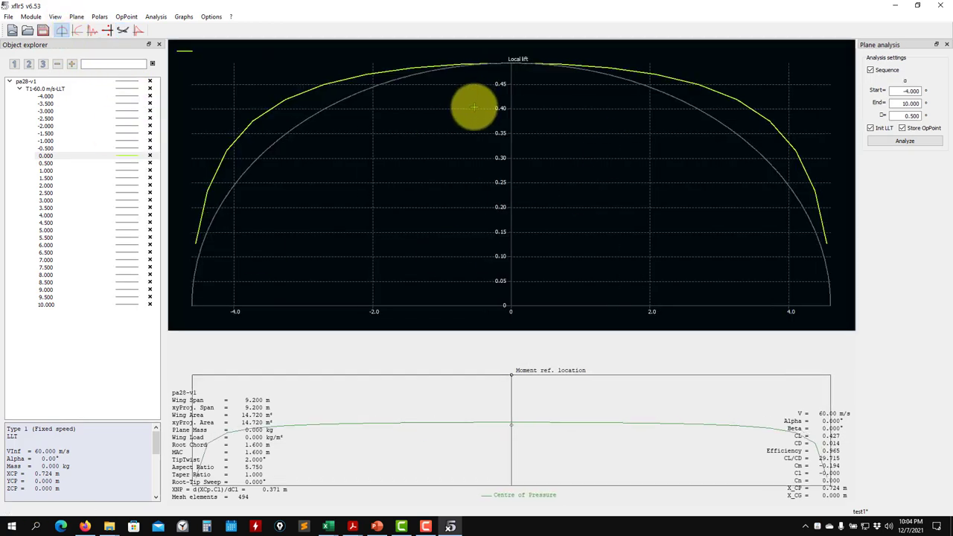
key("Down")
key("Down")
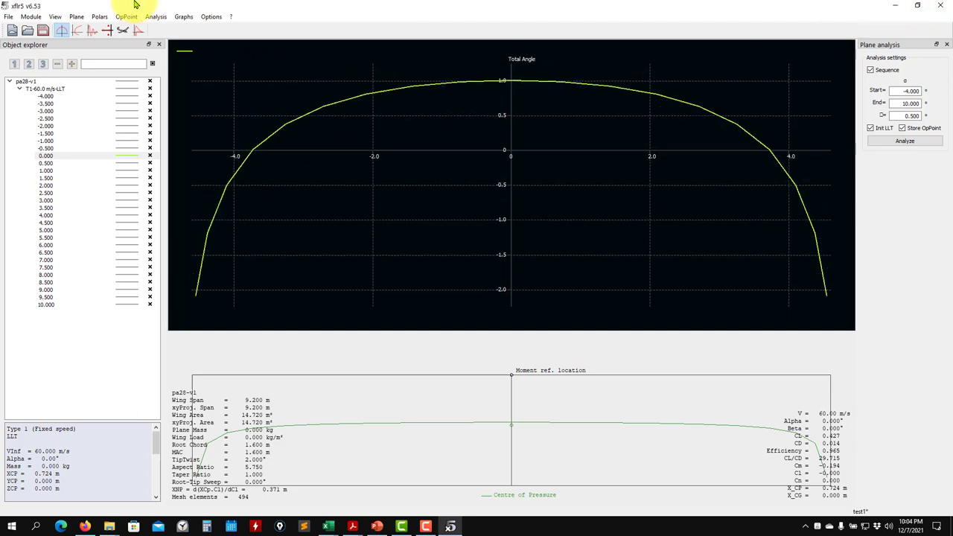
- Return to the 3D view, show the moment on the wing, inspect it up close and hide it again
left_click(121, 30)
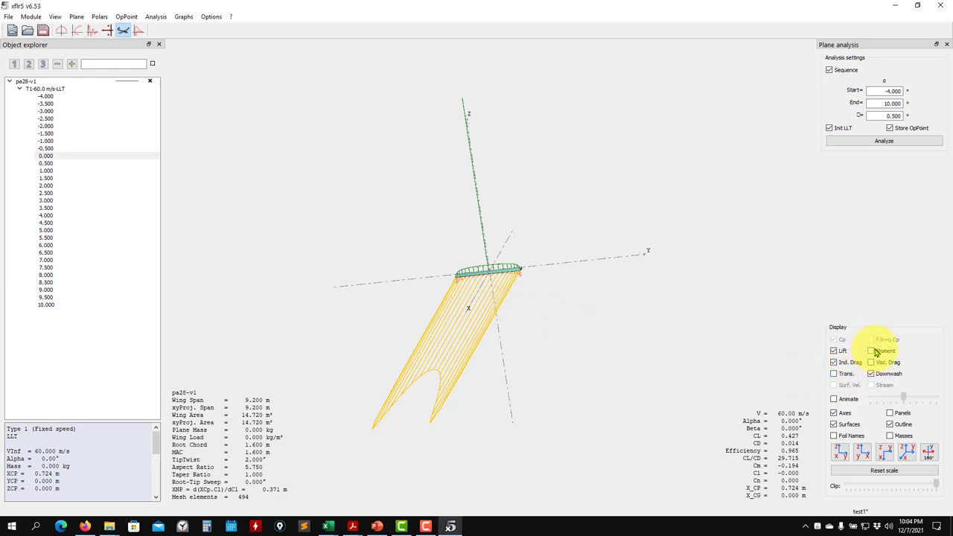
left_click_drag(588, 318, 484, 296)
scroll(558, 353, "up", 8)
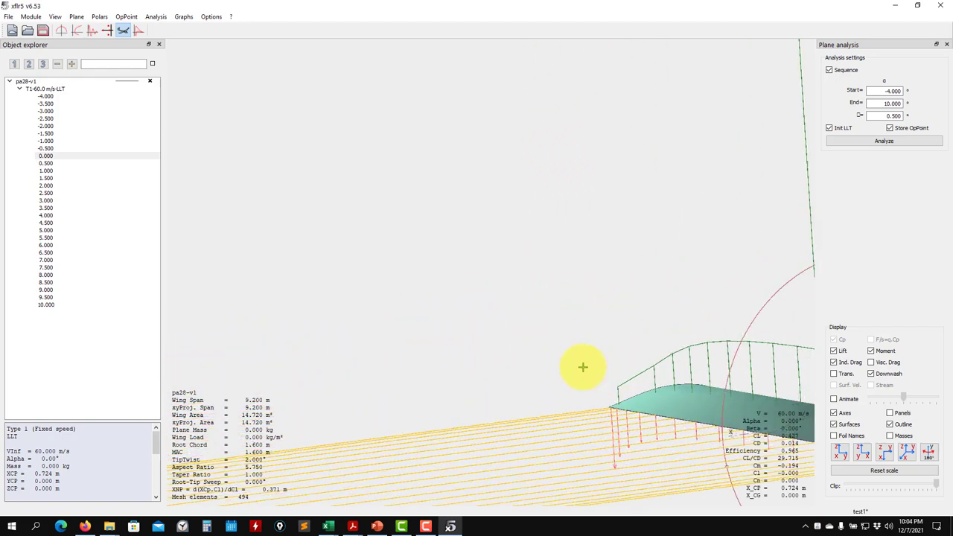
mouse_move(561, 345)
left_mouse_down()
mouse_move(578, 347)
mouse_move(572, 365)
mouse_move(559, 357)
left_mouse_up()
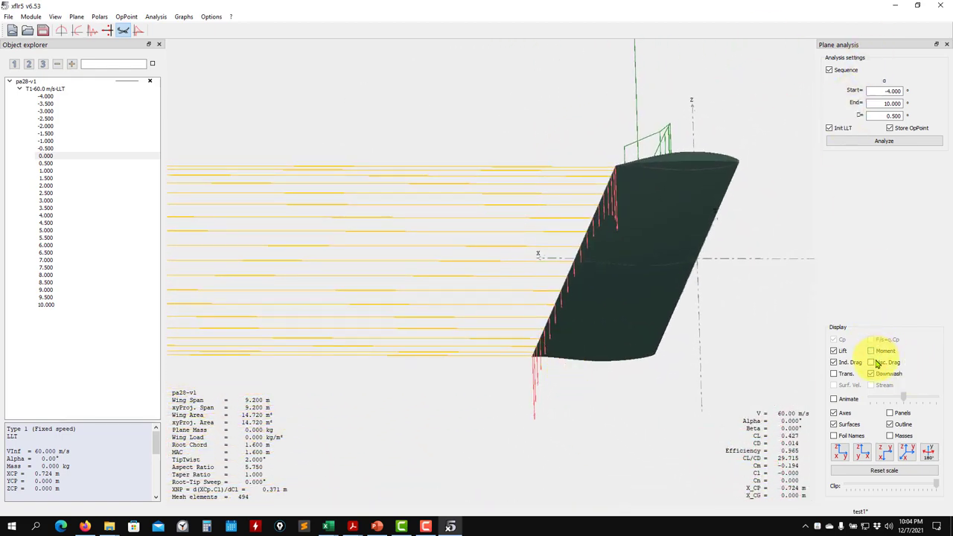
- Display the viscous drag on the 3D wing and examine it together with the induced drag from several directions
scroll(589, 315, "down", 6)
scroll(436, 277, "down", 4)
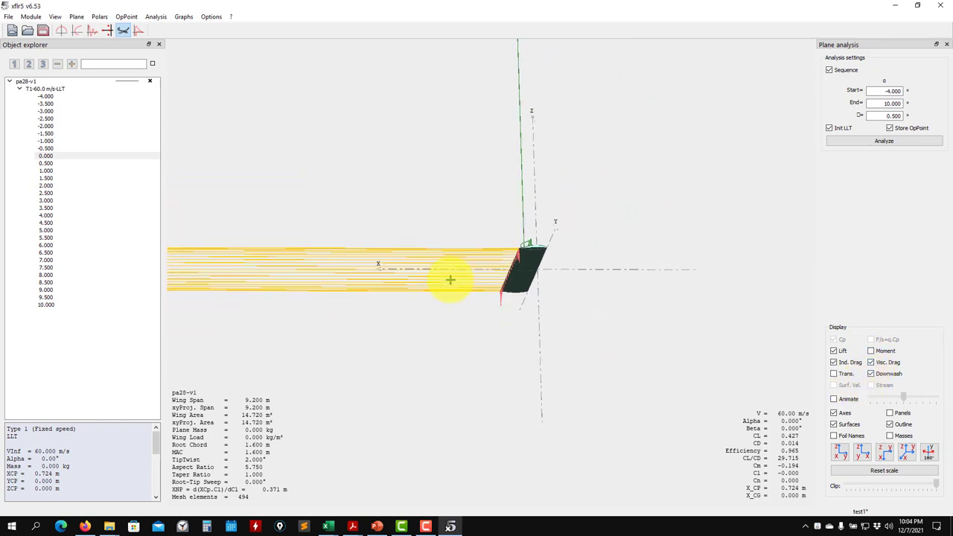
left_click_drag(502, 289, 536, 302)
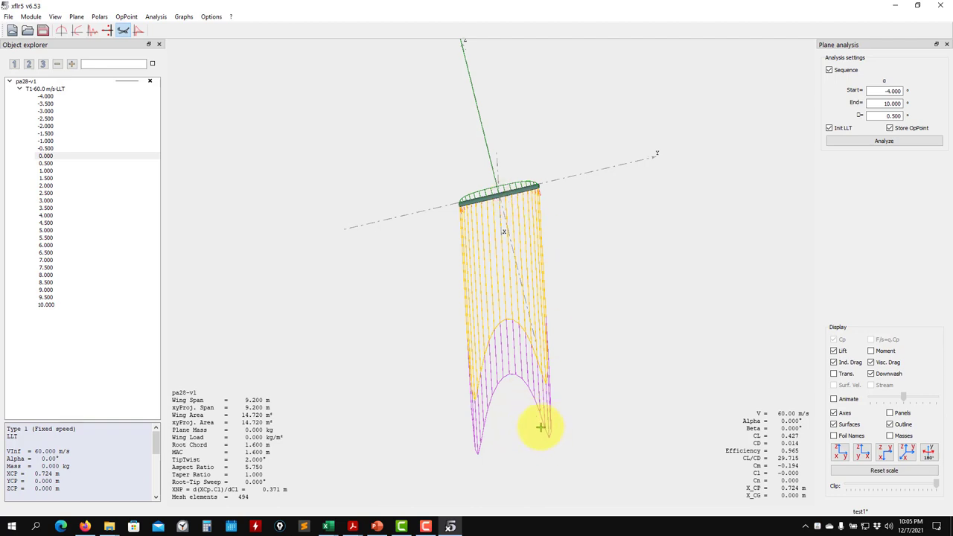
left_click_drag(532, 355, 660, 313)
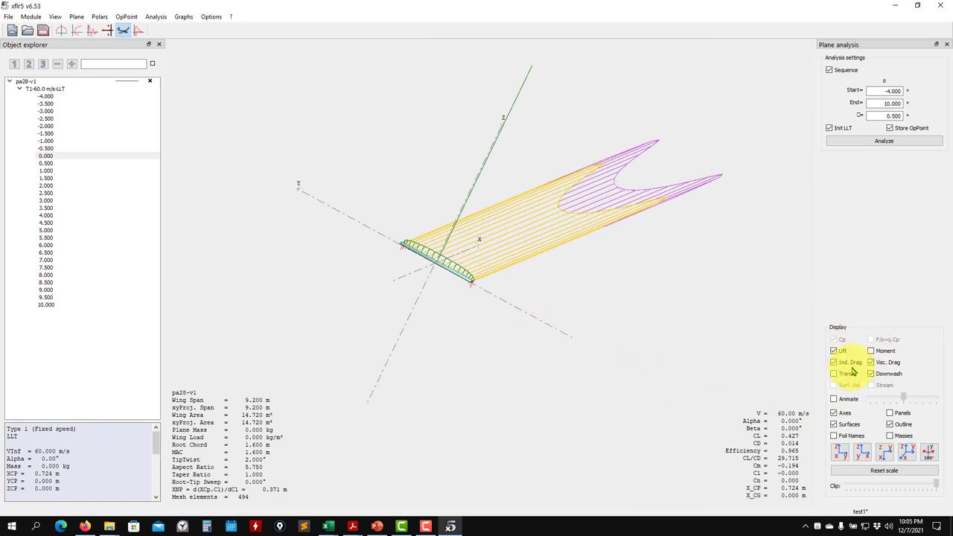
left_click_drag(472, 237, 697, 345)
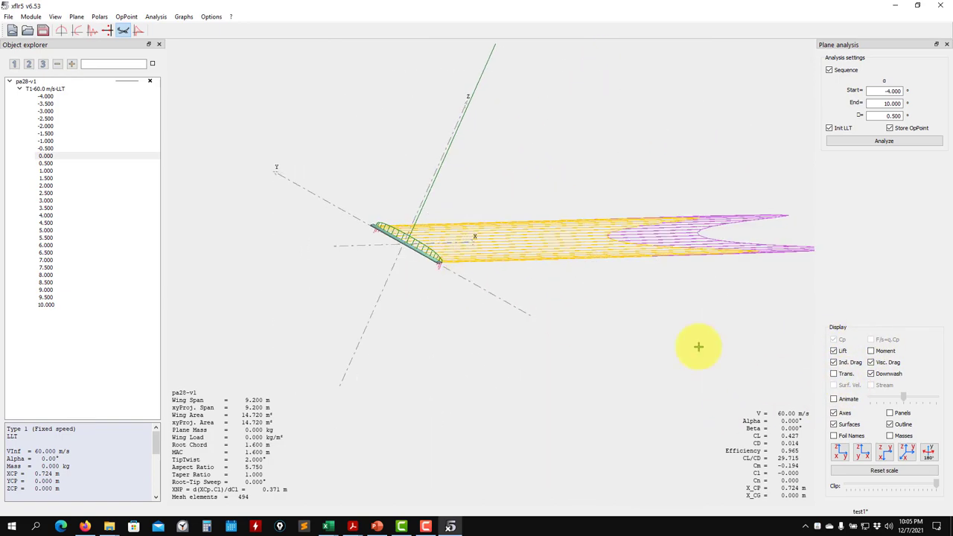
- Hide the downwash, viscous drag, induced drag and lift displays on the 3D wing
left_click(873, 373)
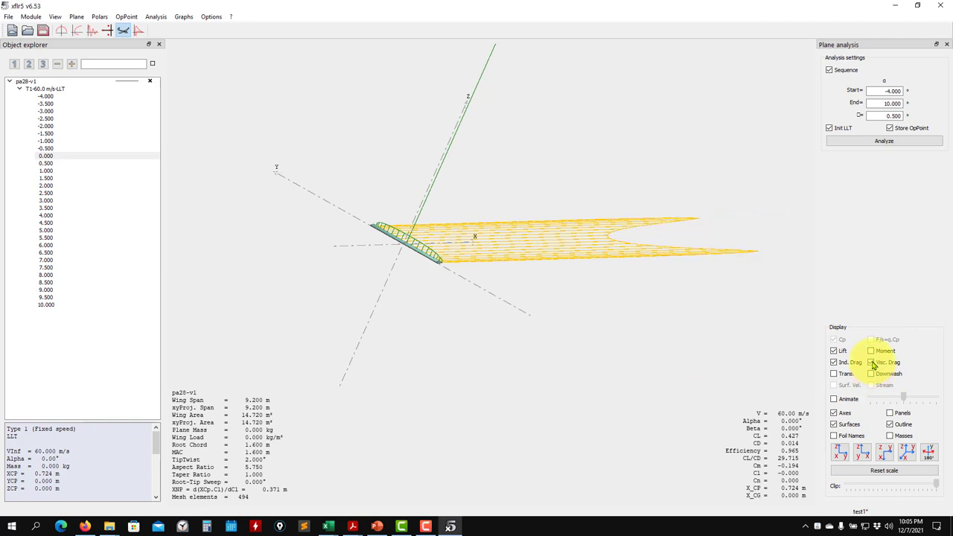
left_click(872, 362)
left_click(840, 363)
left_click(839, 351)
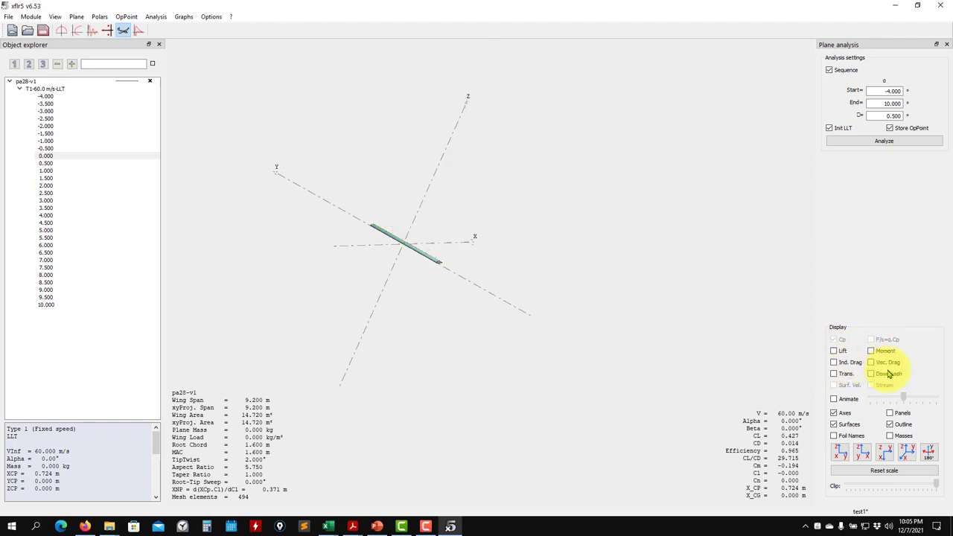
- Turn the downwash, viscous drag, lift and induced drag displays back on for the 3D wing
left_click(872, 373)
left_click(872, 362)
left_click(838, 352)
left_click(839, 362)
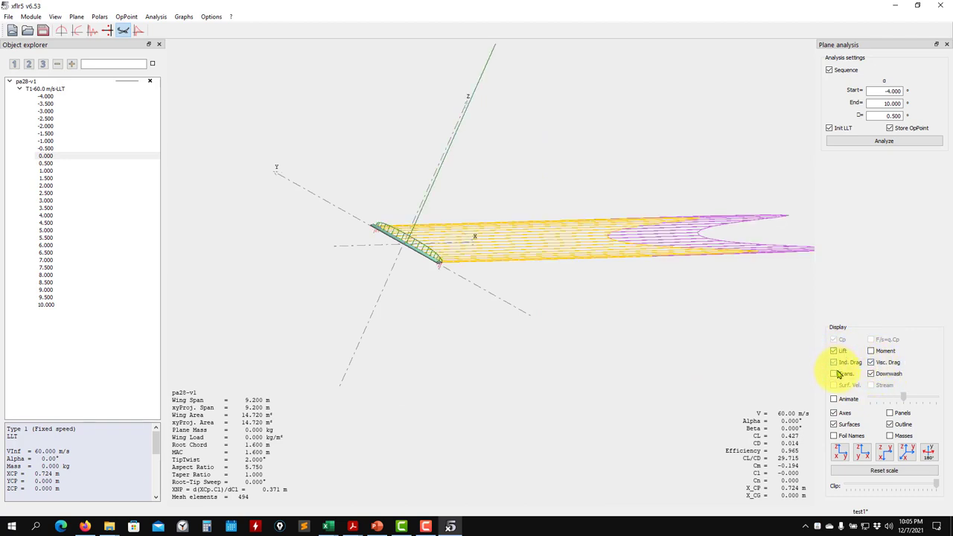
- View the spanwise total angle graph, return to the 3D view and collapse the operating points of the T1-60.0 m/s-LLT polar
left_click(77, 29)
left_click(61, 30)
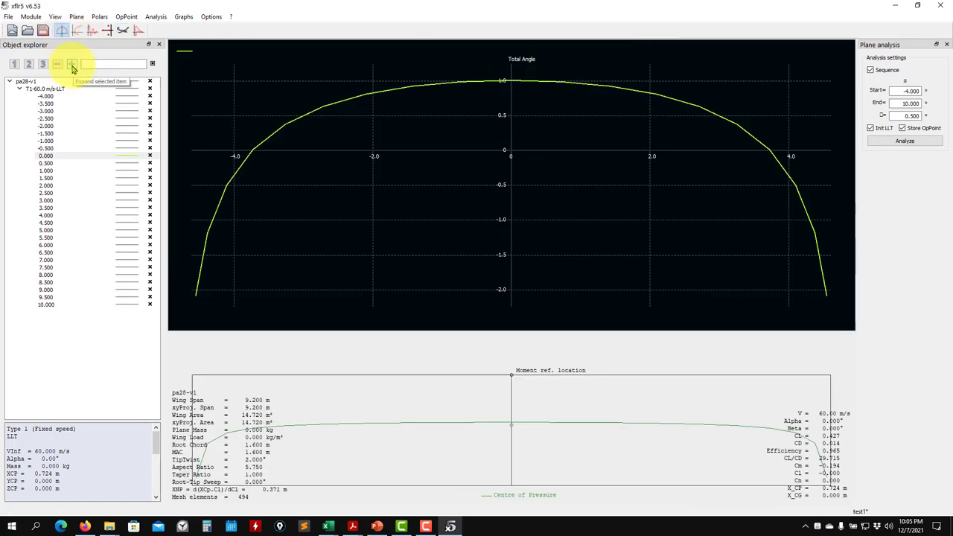
left_click(123, 30)
left_click(21, 90)
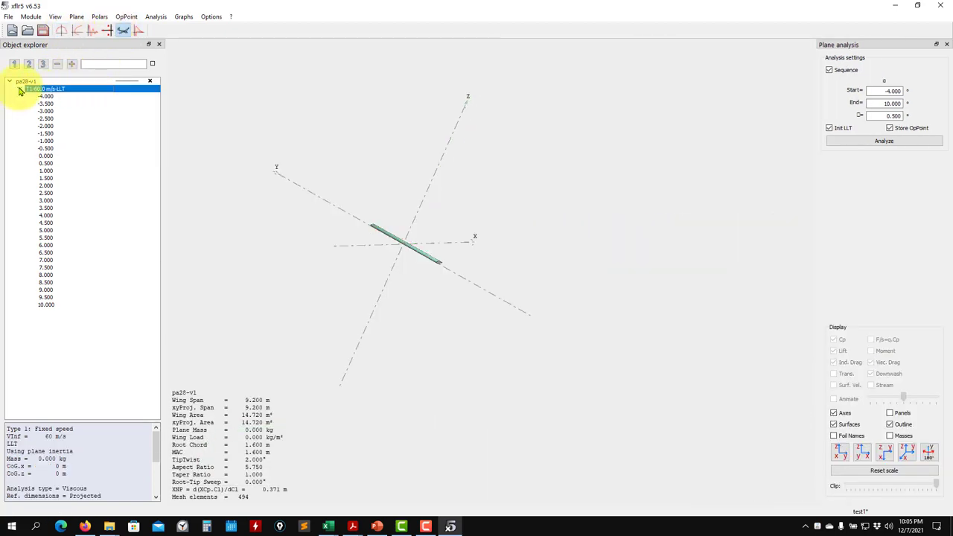
left_click(20, 89)
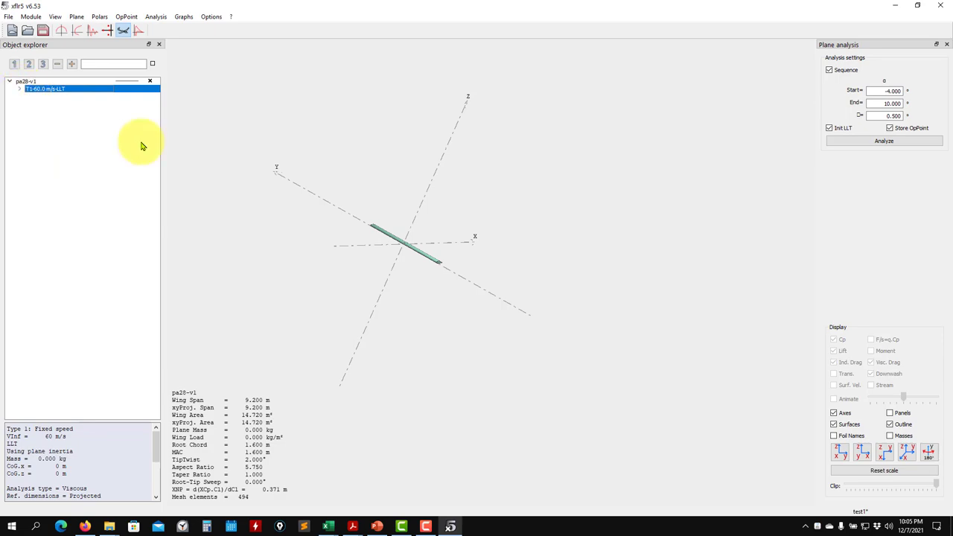
left_click_drag(349, 261, 364, 349)
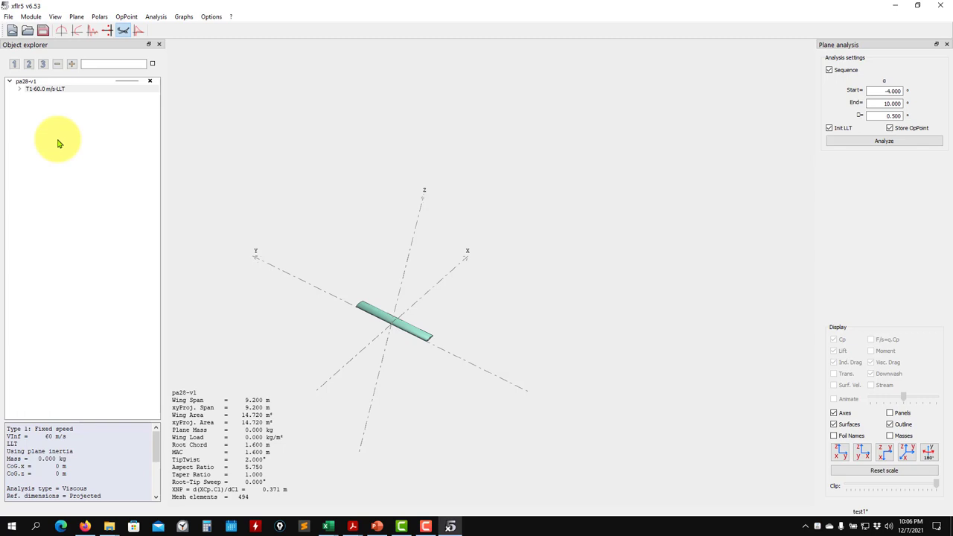
- Duplicate the plane pa28-v1 under the name pa28-v2
left_click(32, 82)
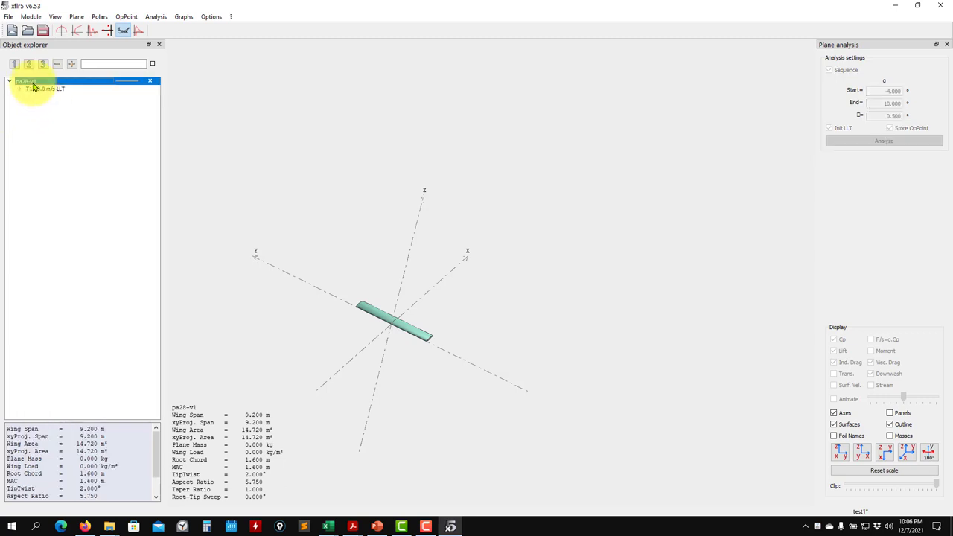
right_click(32, 86)
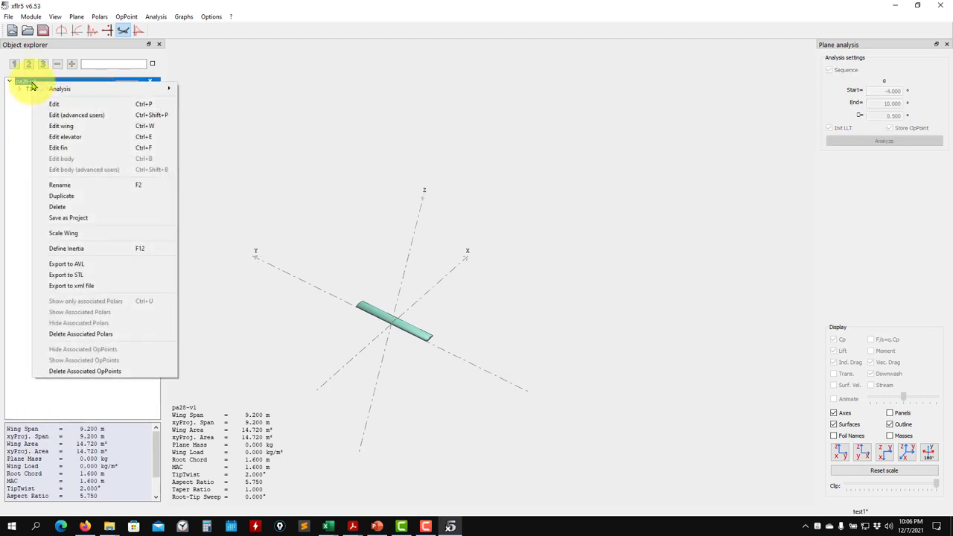
left_click(26, 85)
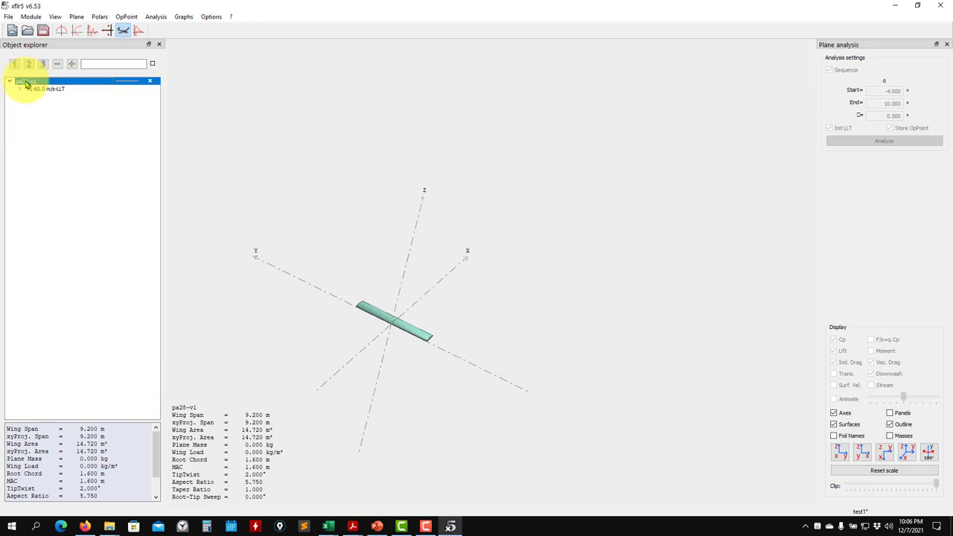
right_click(26, 85)
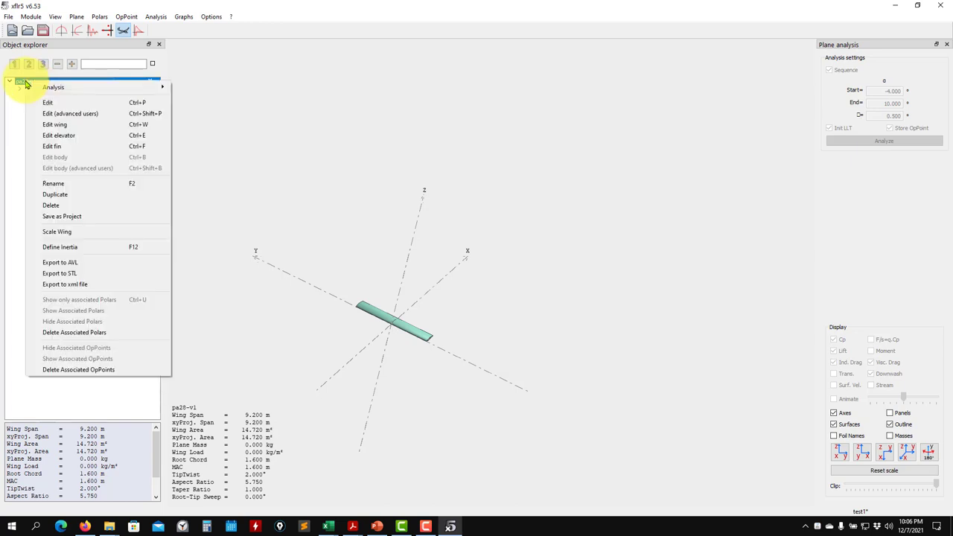
left_click(25, 192)
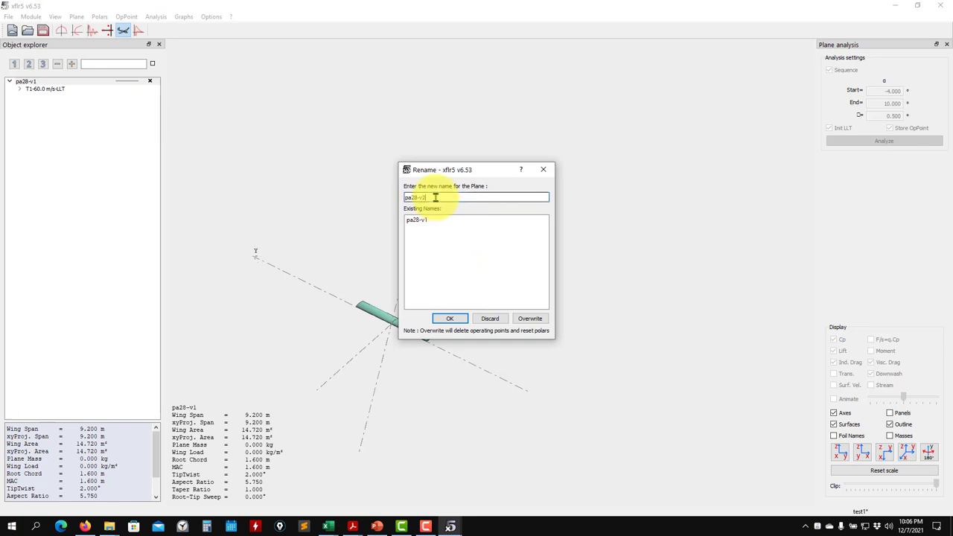
left_click(450, 318)
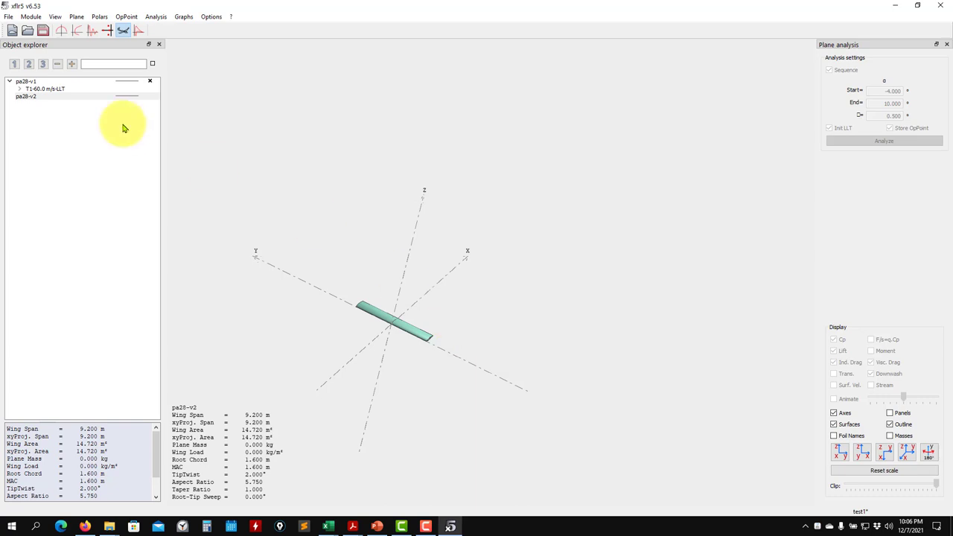
- Switch to the XFoil Direct Analysis module and collapse the operating points of the NACA 65-415 polar at Re 6.400
left_click(38, 96)
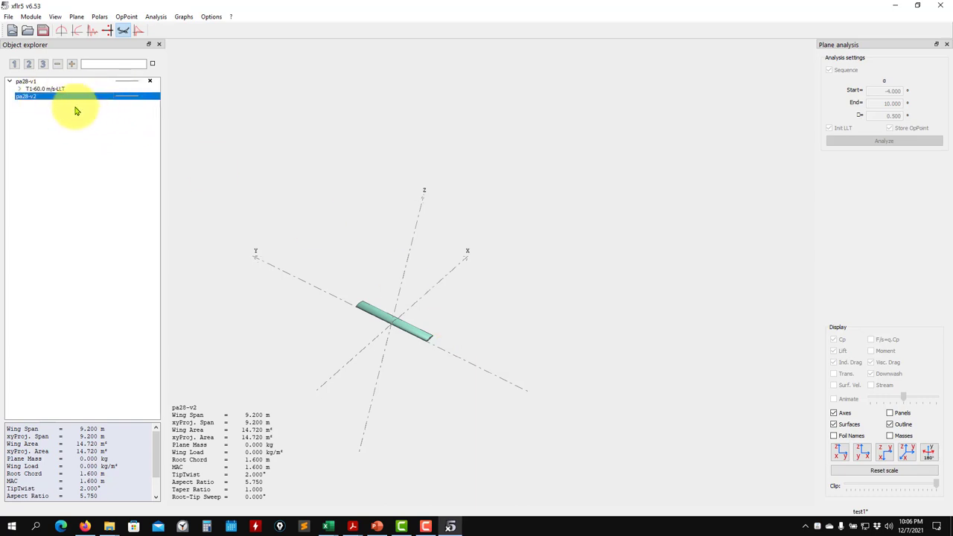
left_click(29, 16)
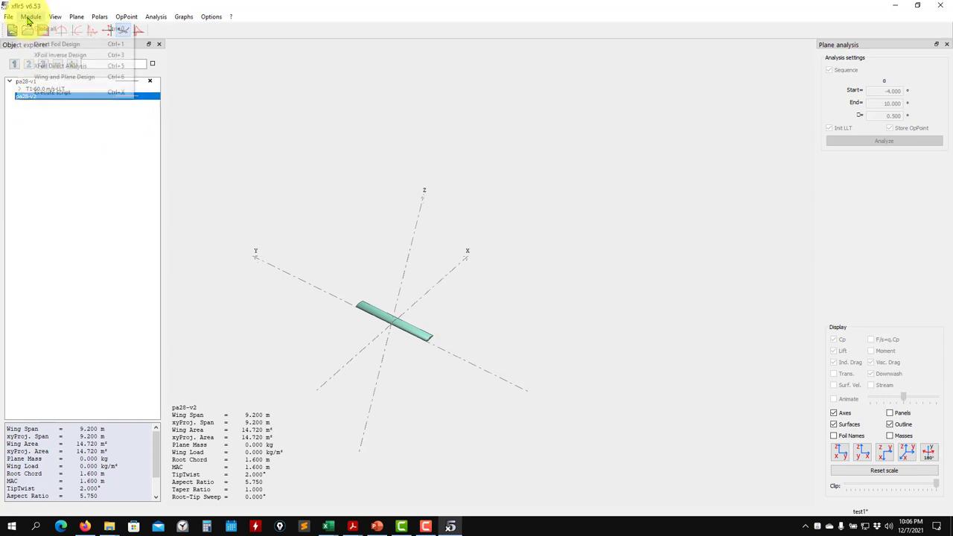
left_click(13, 117)
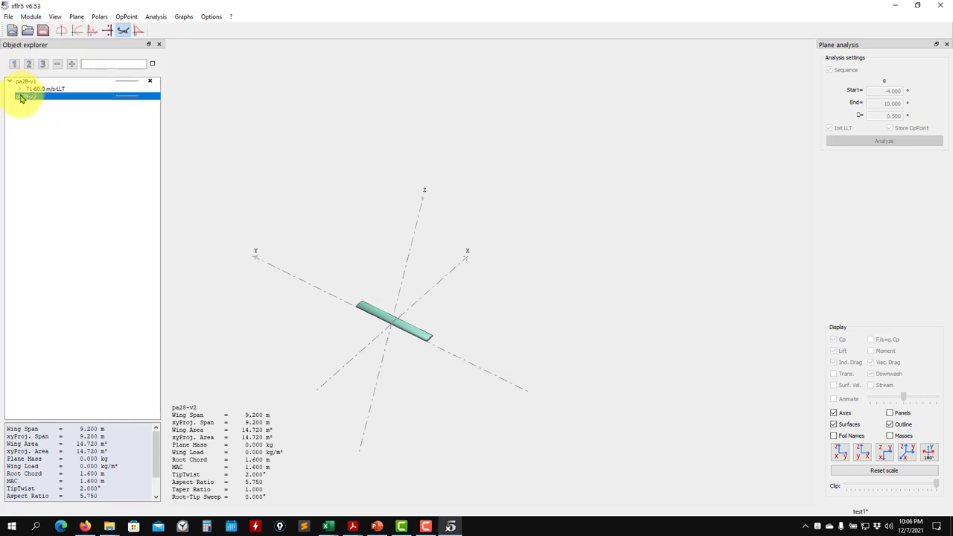
left_click(153, 82)
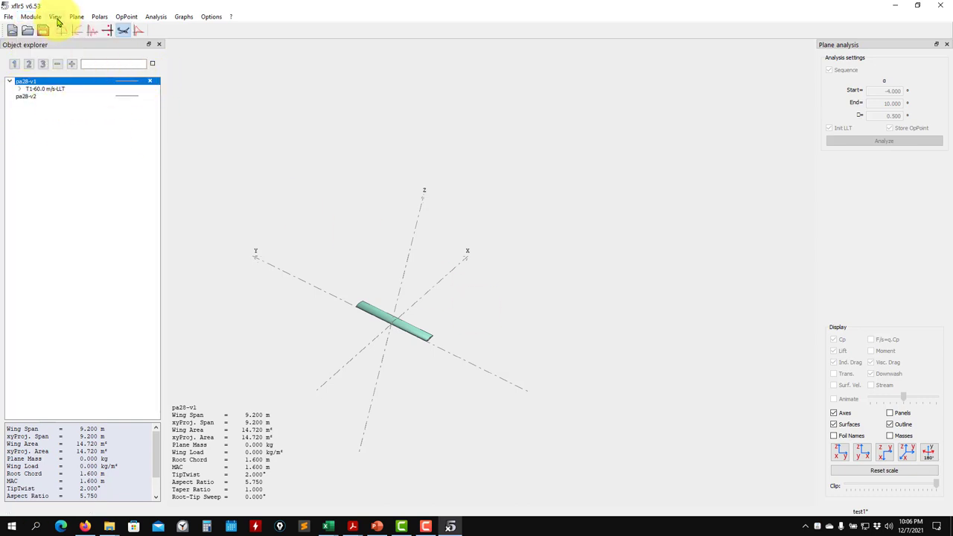
left_click(9, 16)
mouse_move(35, 19)
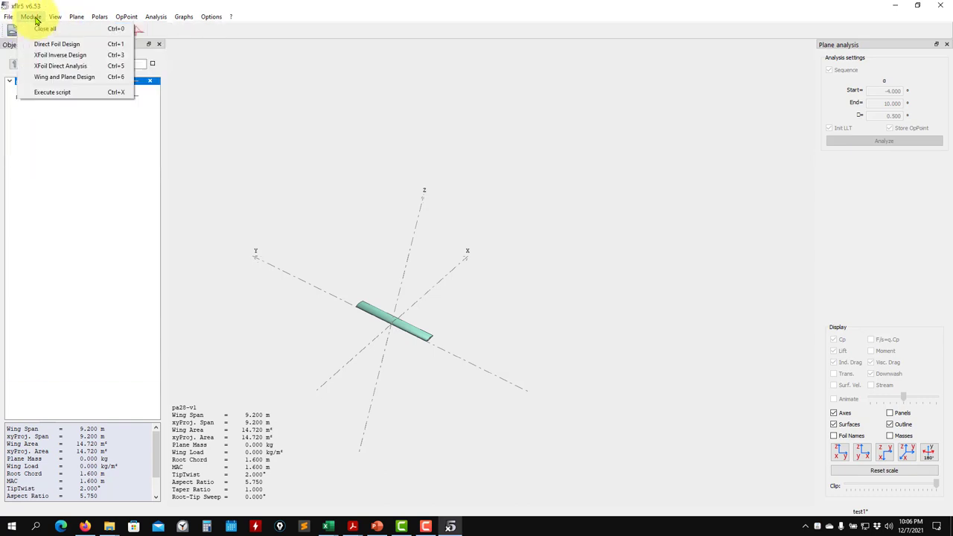
left_click(46, 67)
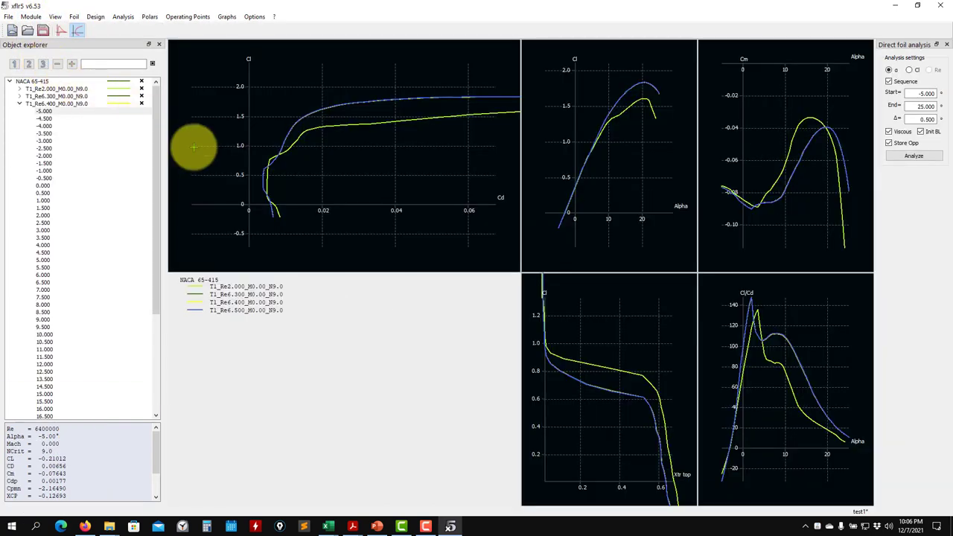
left_click(20, 107)
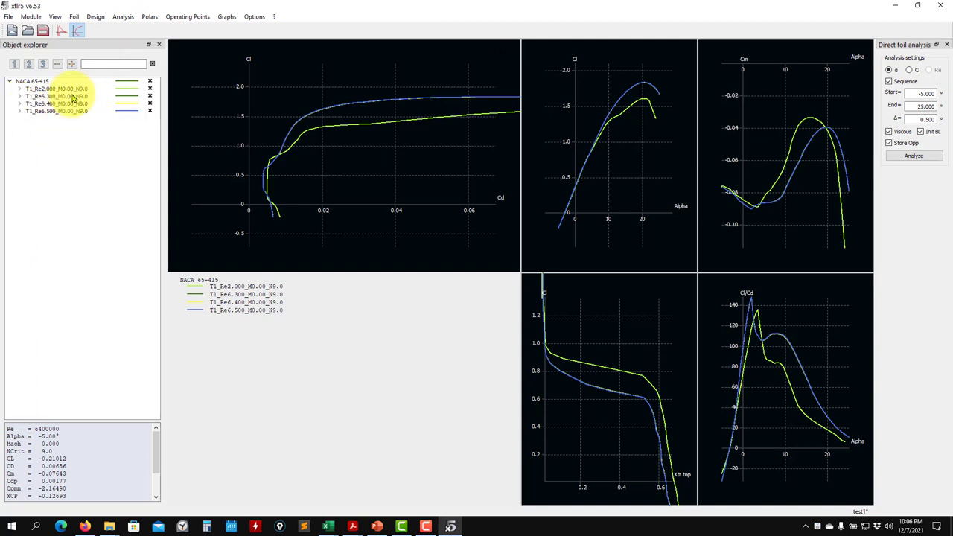
- Try to generate a NACA 2412 foil with 100 panels
left_click(93, 17)
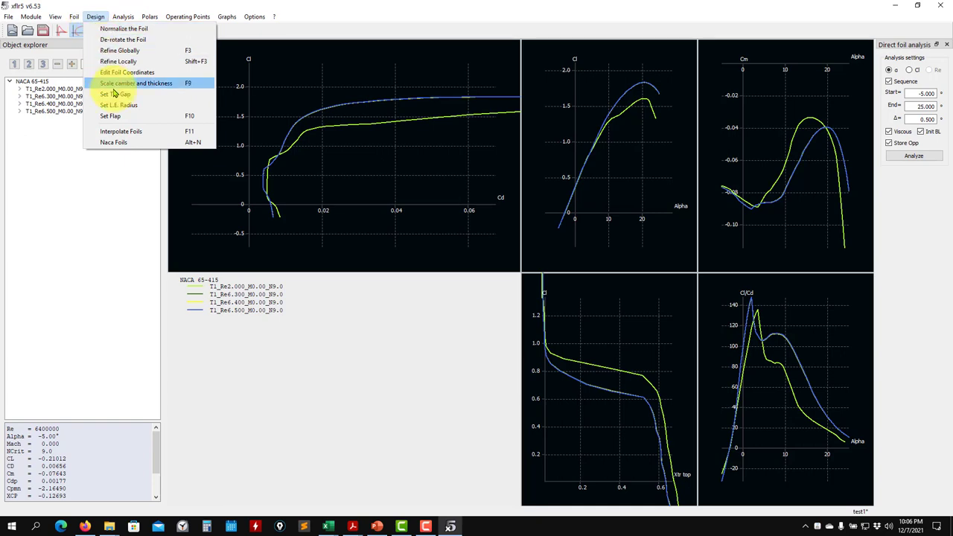
left_click(115, 142)
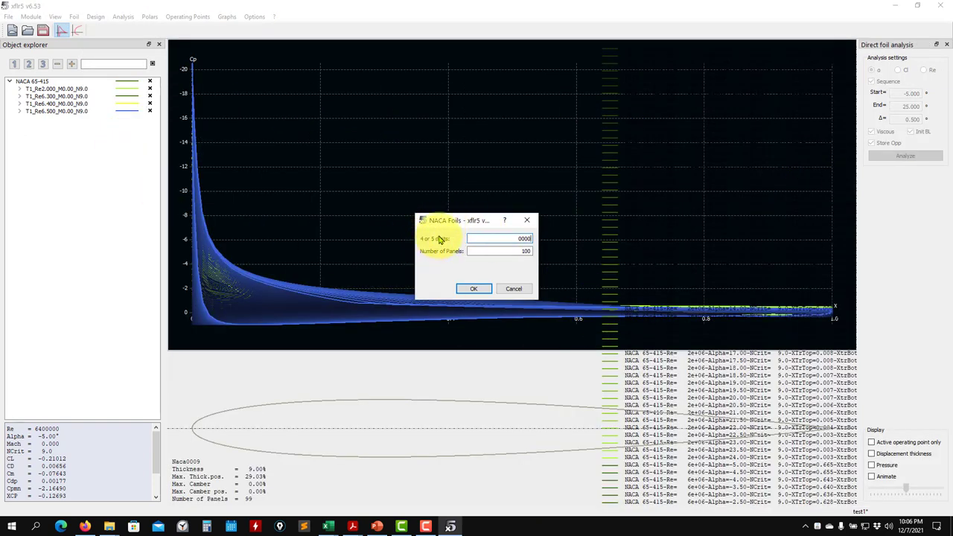
left_click_drag(469, 238, 557, 238)
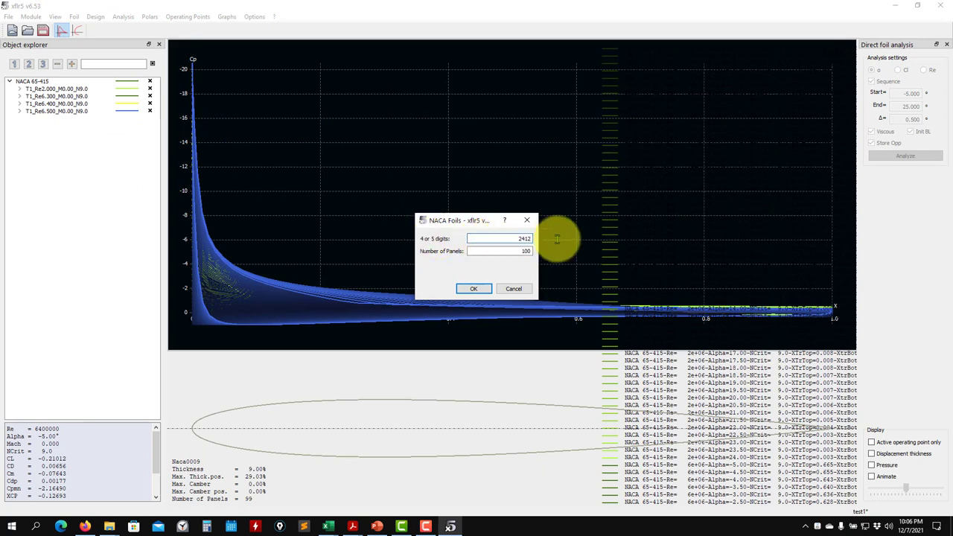
left_click(473, 288)
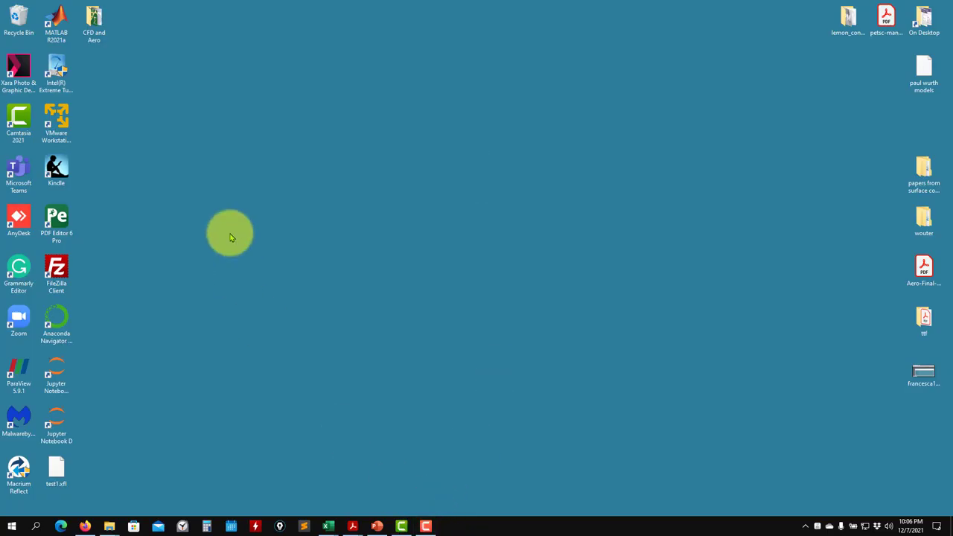
- Empty the Recycle Bin on the desktop
right_click(16, 20)
left_click(68, 70)
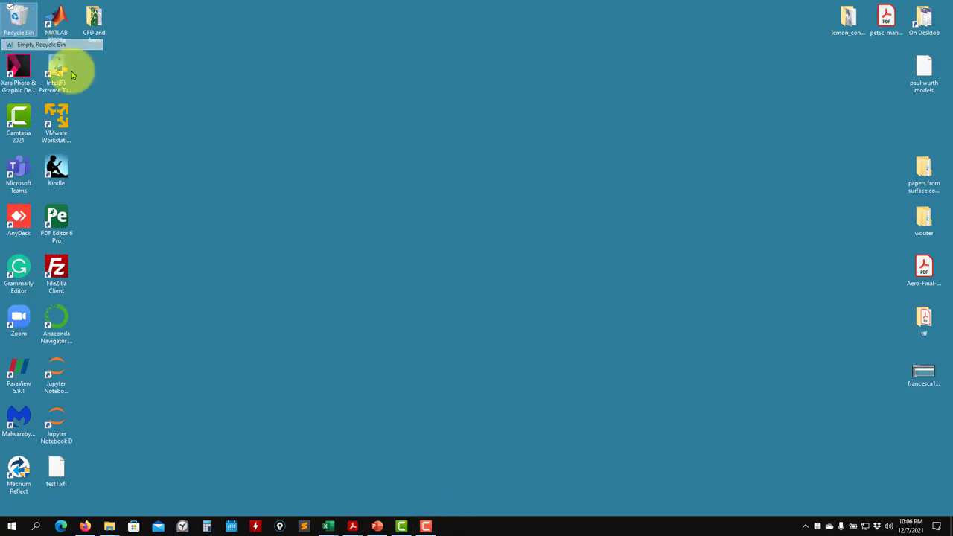
left_click(521, 295)
- Bring up the XFLR5-v653 folder in File Explorer, review its subfolders and minimize it
left_click(108, 526)
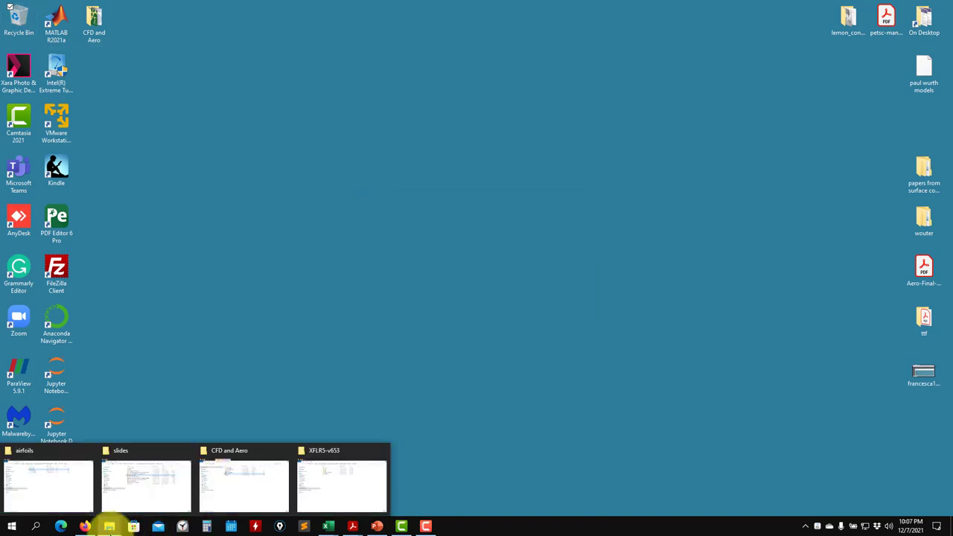
left_click(346, 487)
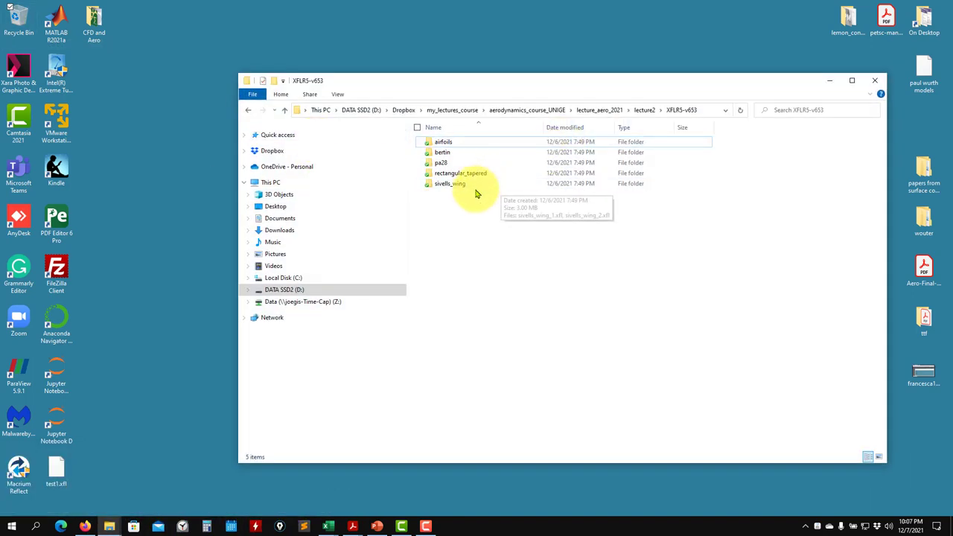
left_click(829, 80)
- Launch xflr5 from the CFD and Aero folder on the desktop and minimize the folder window
left_click(94, 22)
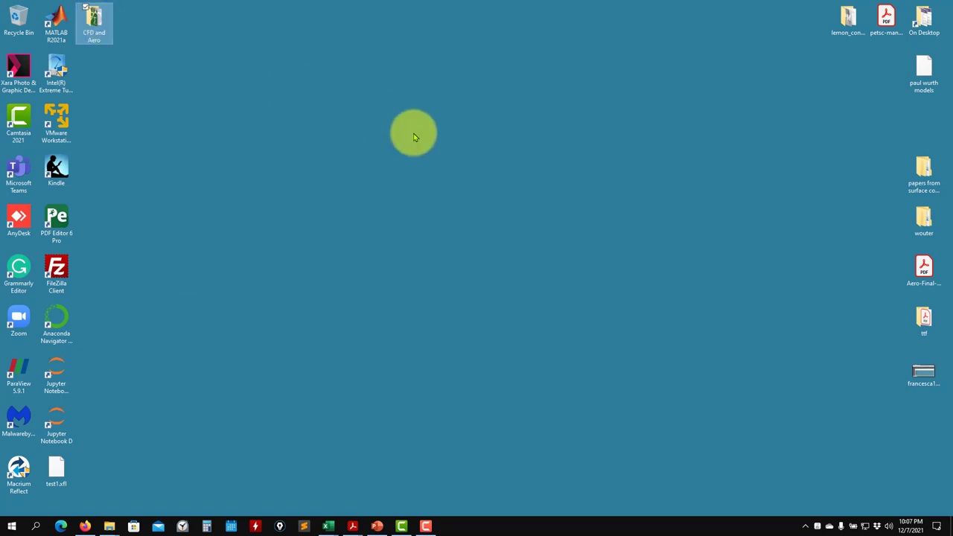
double_click(95, 27)
double_click(434, 171)
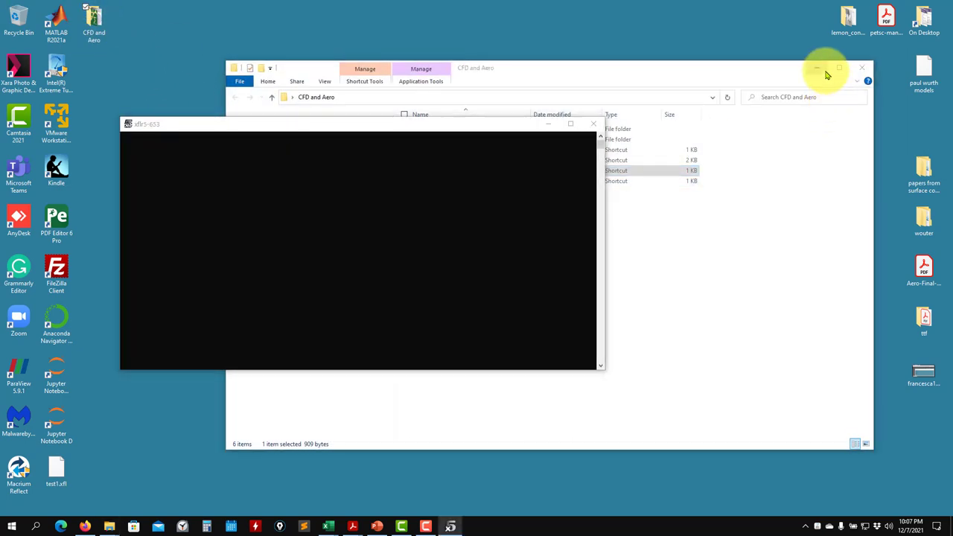
left_click(816, 68)
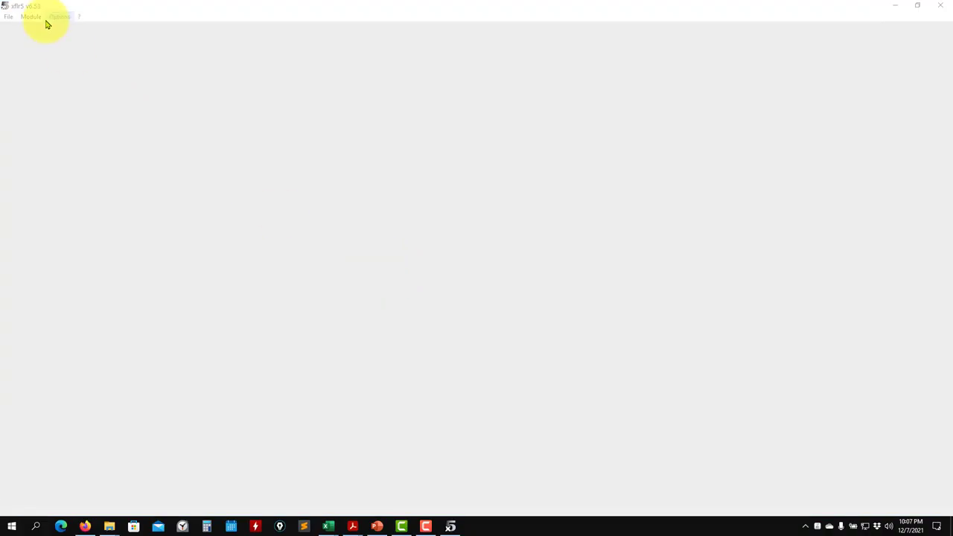
- Open the project test1.xfl from the Desktop and fit the pa28-v1 wing in the 3D view
left_click(11, 17)
left_click(22, 28)
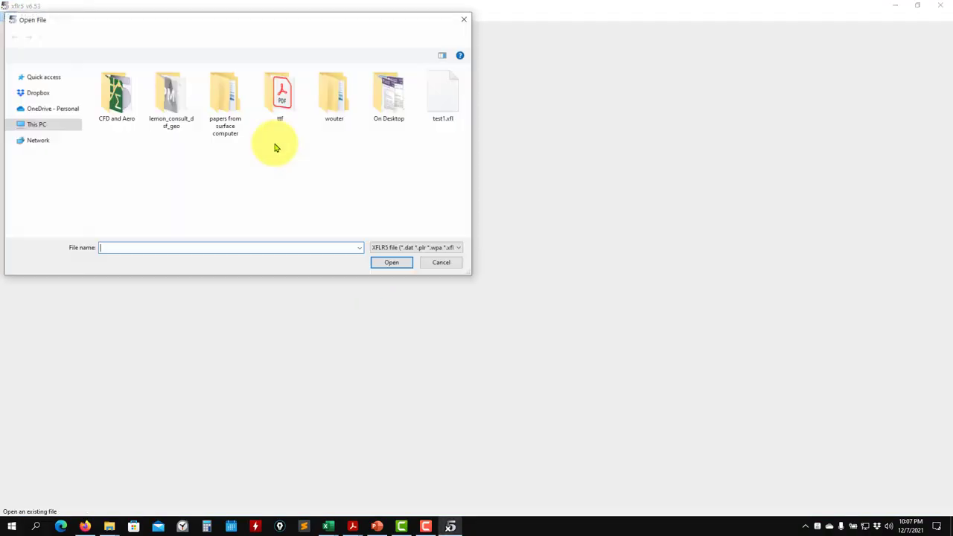
left_click(441, 104)
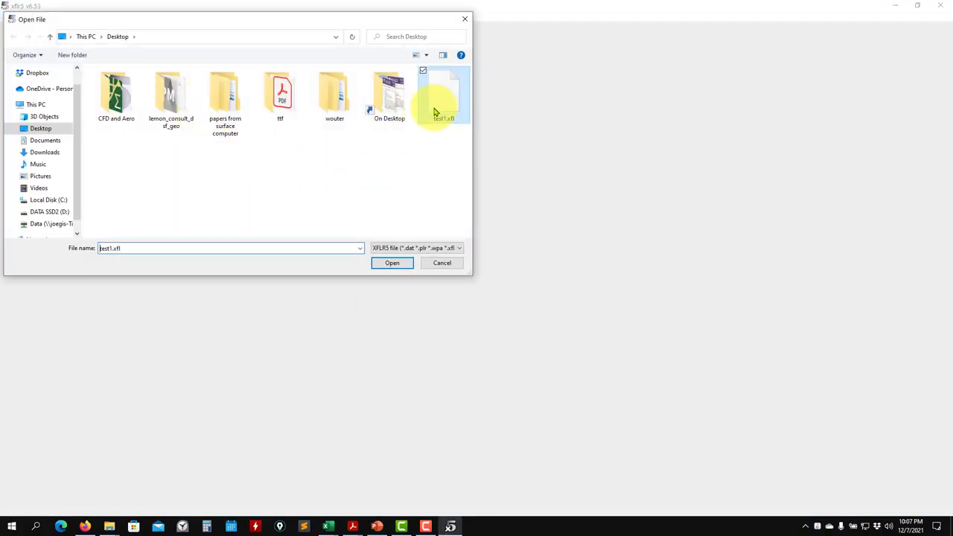
left_click(402, 264)
scroll(451, 343, "down", 5)
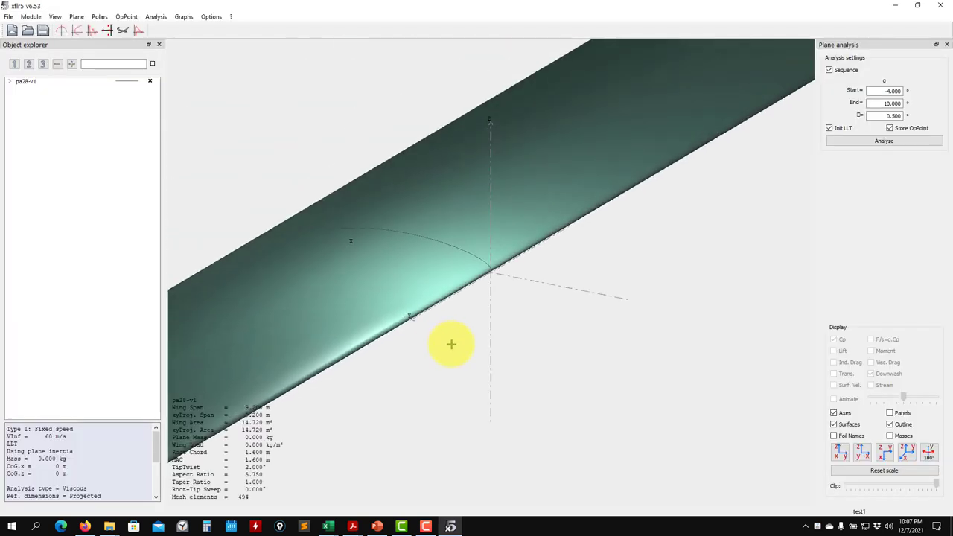
scroll(485, 261, "up", 4)
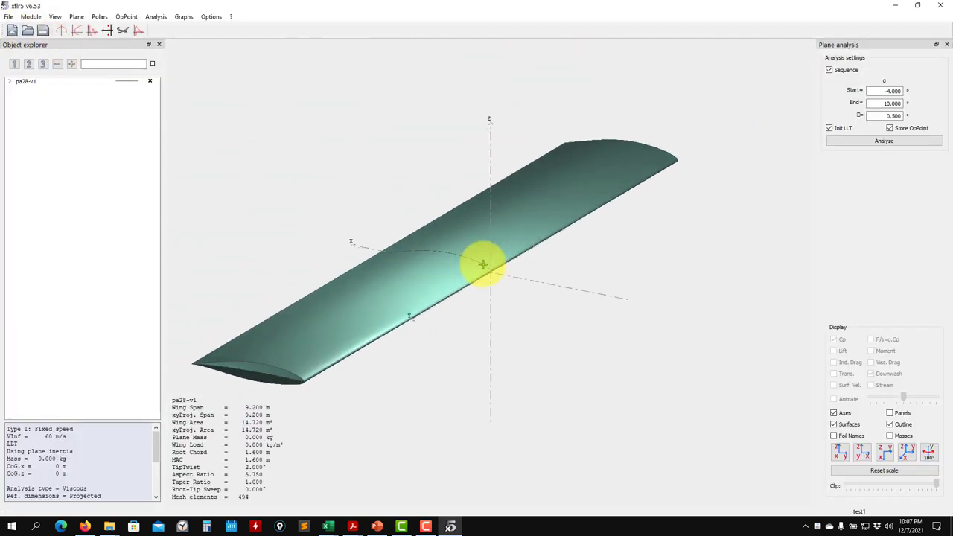
- Analyze pa28-v1 from -4° to 10° in 0.5° steps in the polar view, rescale the Fz graph and collapse the pa28-v1 tree
left_click(77, 29)
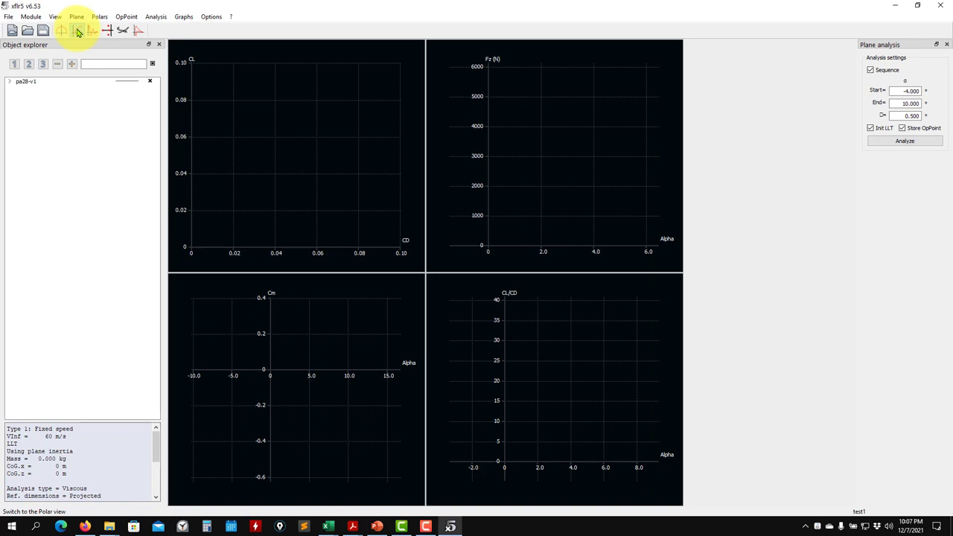
left_click(882, 144)
scroll(495, 212, "down", 2)
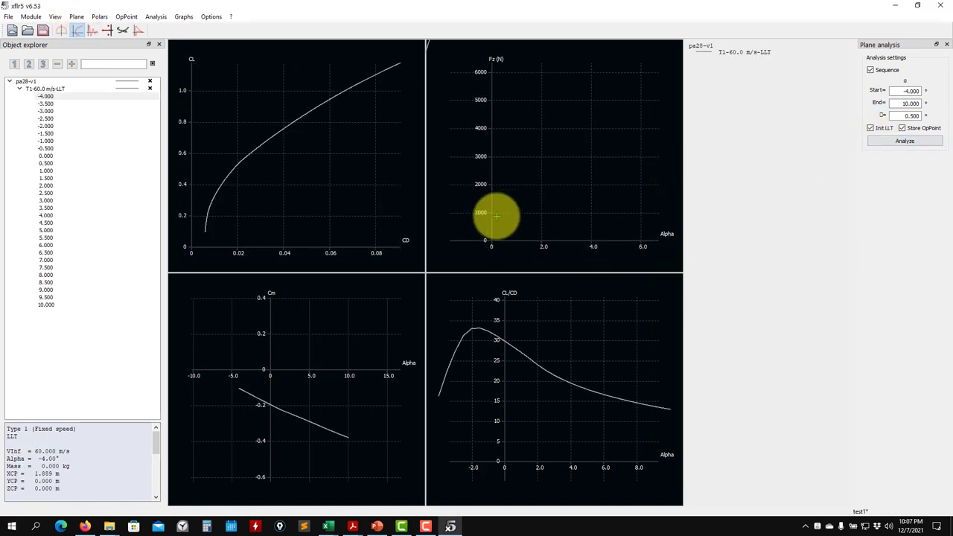
key("r")
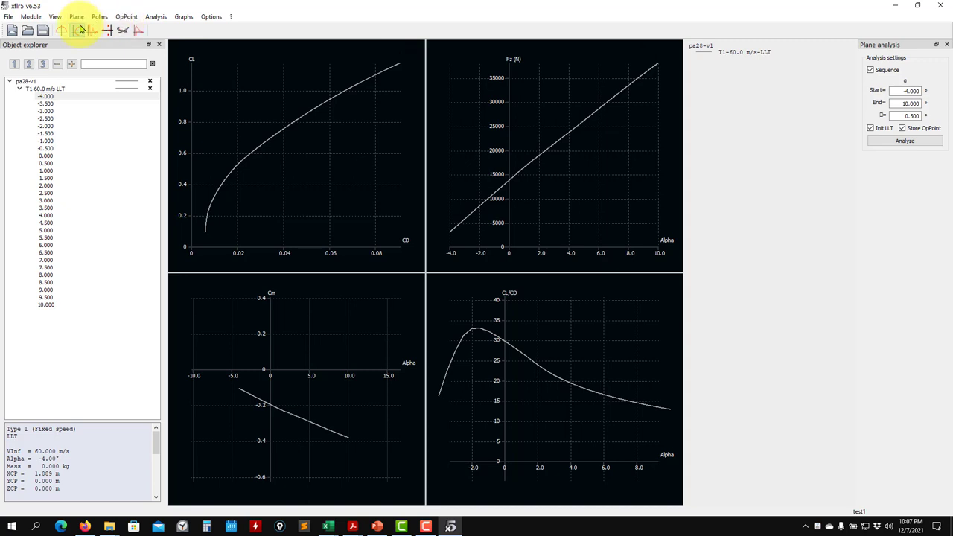
left_click(19, 89)
left_click(10, 82)
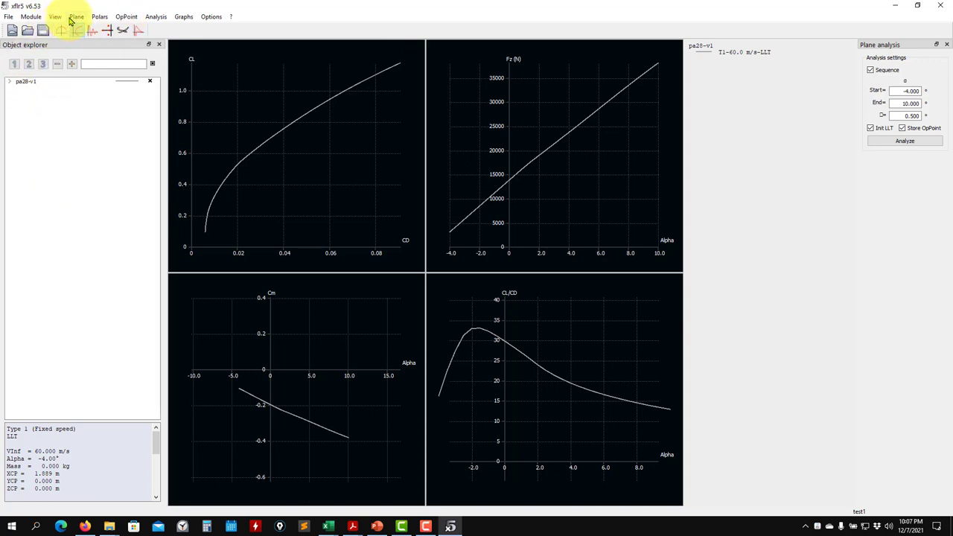
- Switch to XFoil direct analysis and generate a NACA 2412 foil with 100 panels, keeping that name
left_click(31, 16)
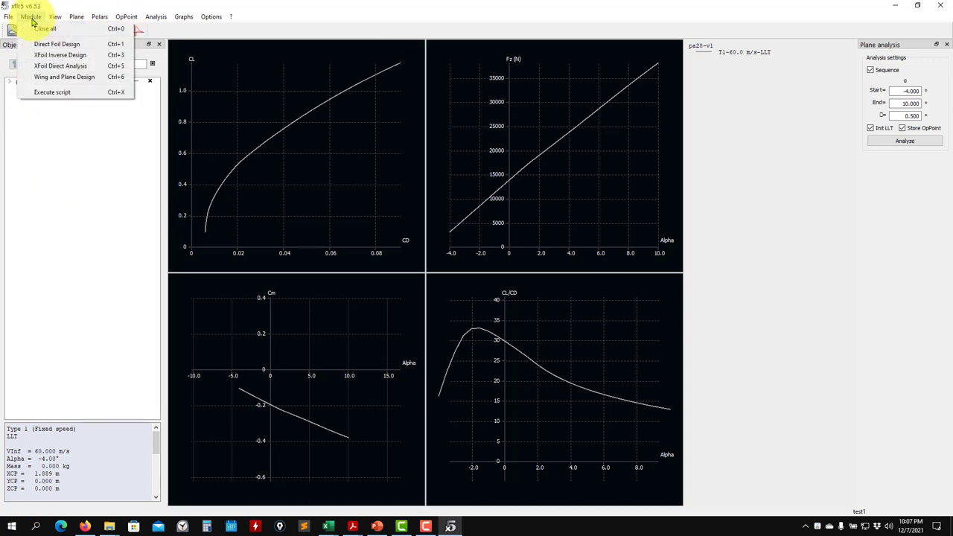
left_click(45, 65)
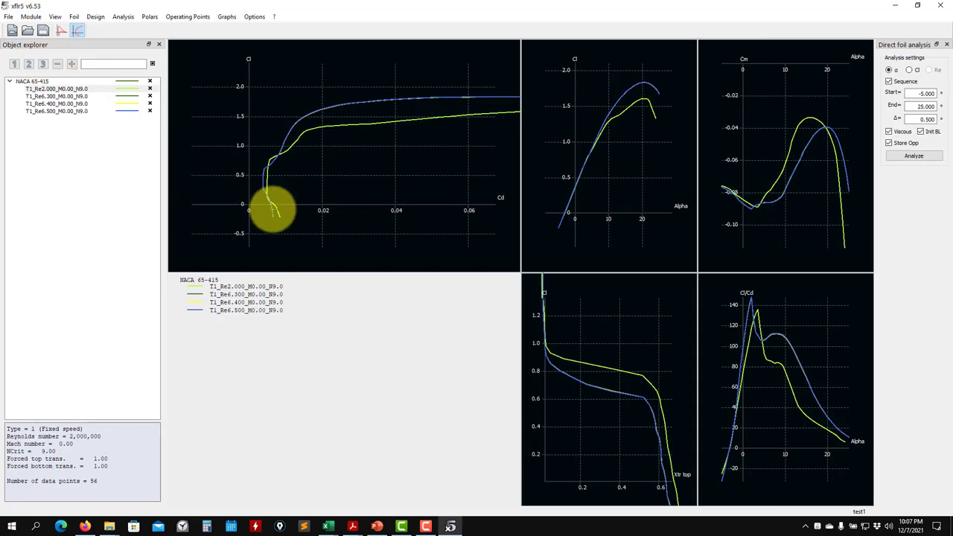
left_click(119, 17)
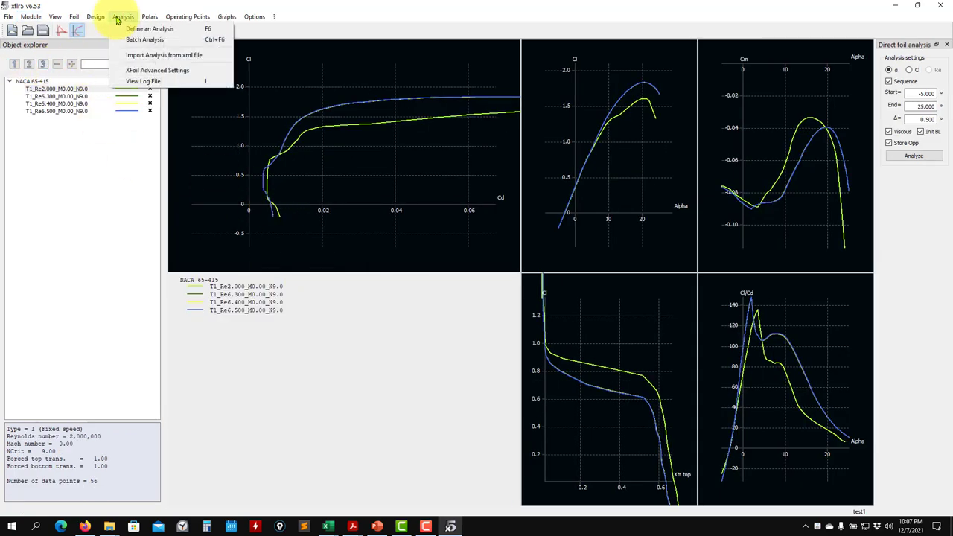
left_click(115, 141)
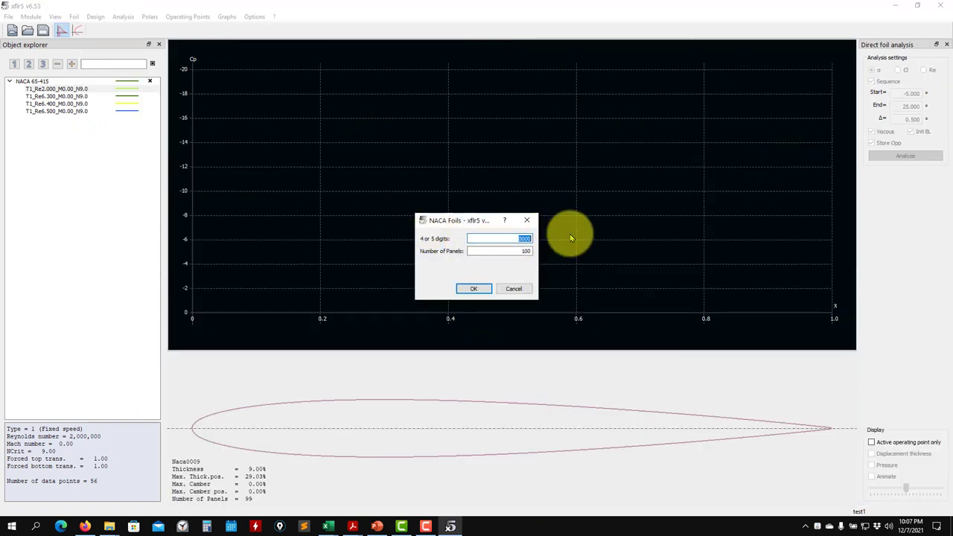
left_click(515, 249)
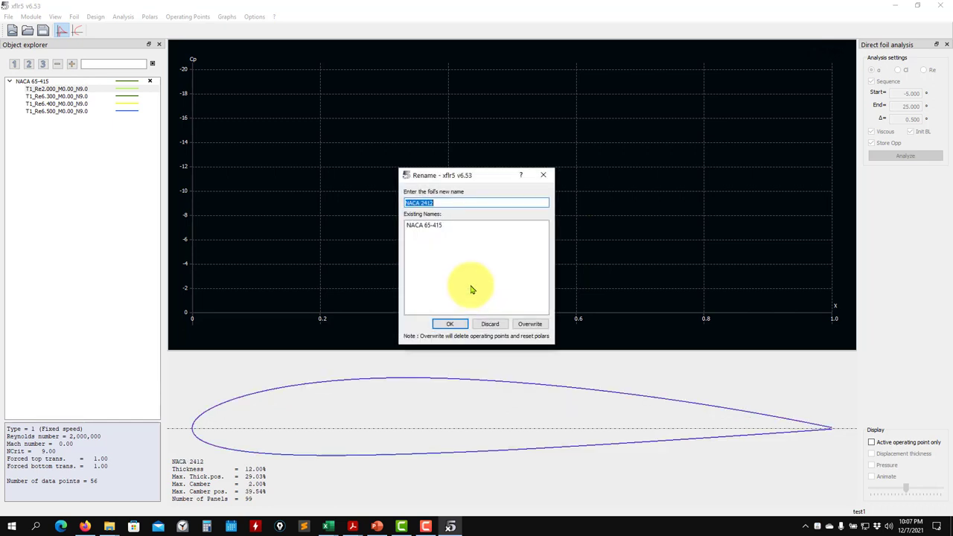
left_click(451, 320)
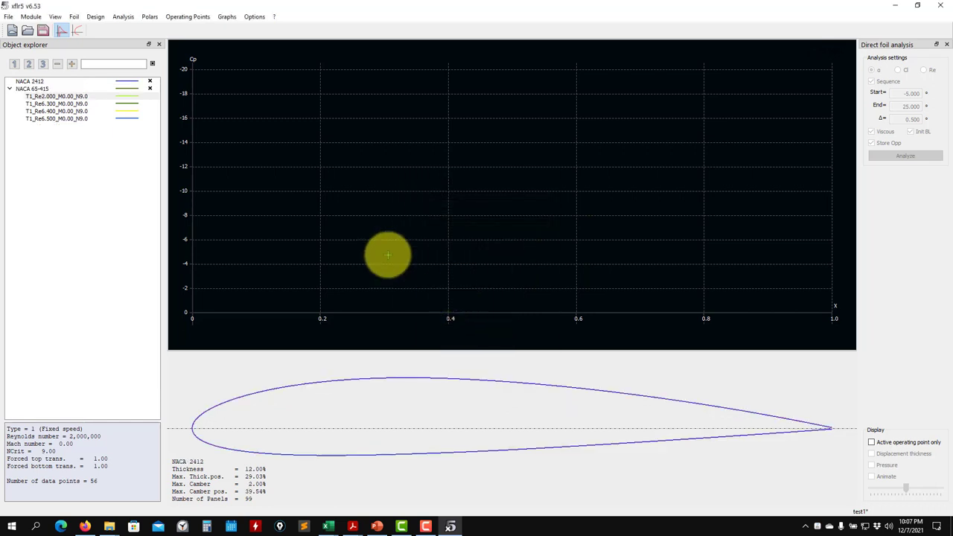
- Compare the NACA 2412 and NACA 65-415 profiles, expand the NACA 65-415 polars and save the project
left_click(10, 88)
left_click(31, 82)
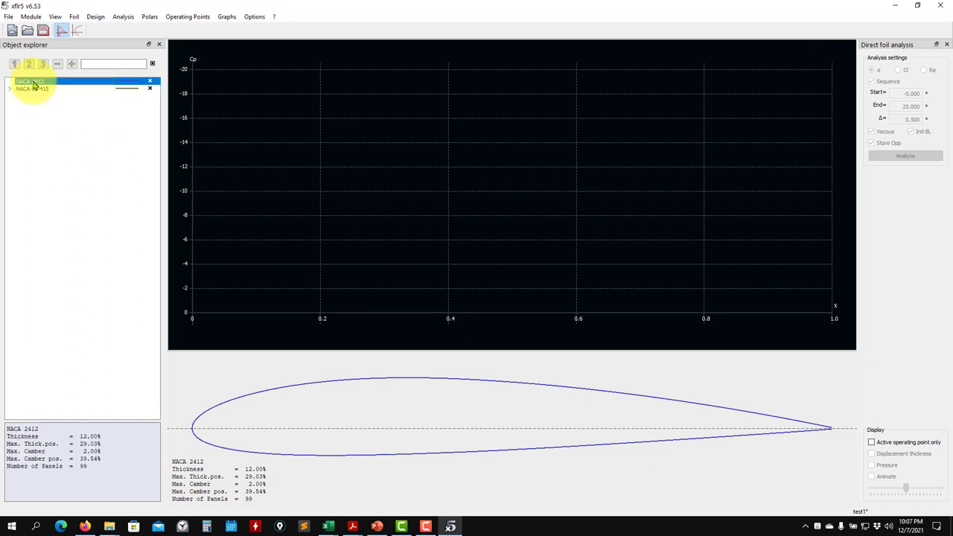
left_click(150, 90)
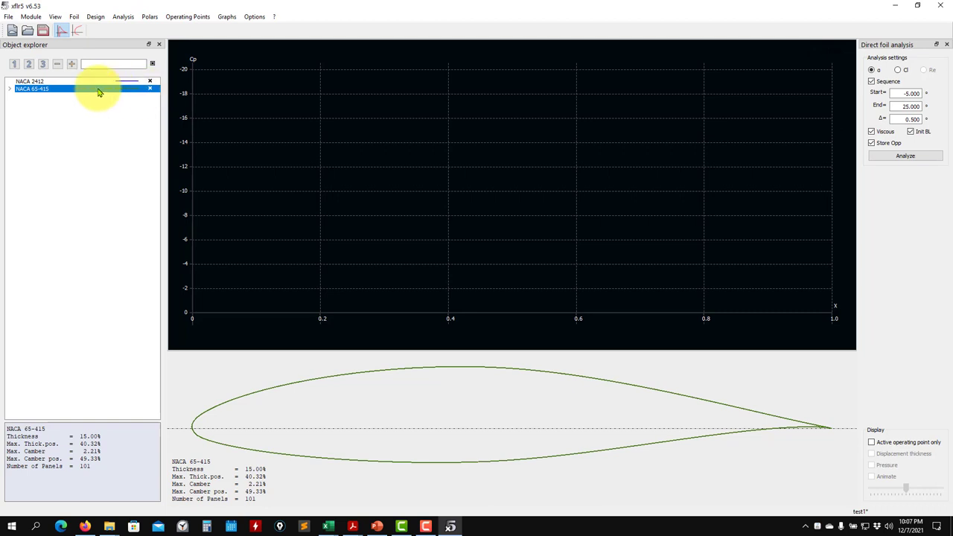
left_click(42, 81)
left_click(38, 89)
left_click(89, 81)
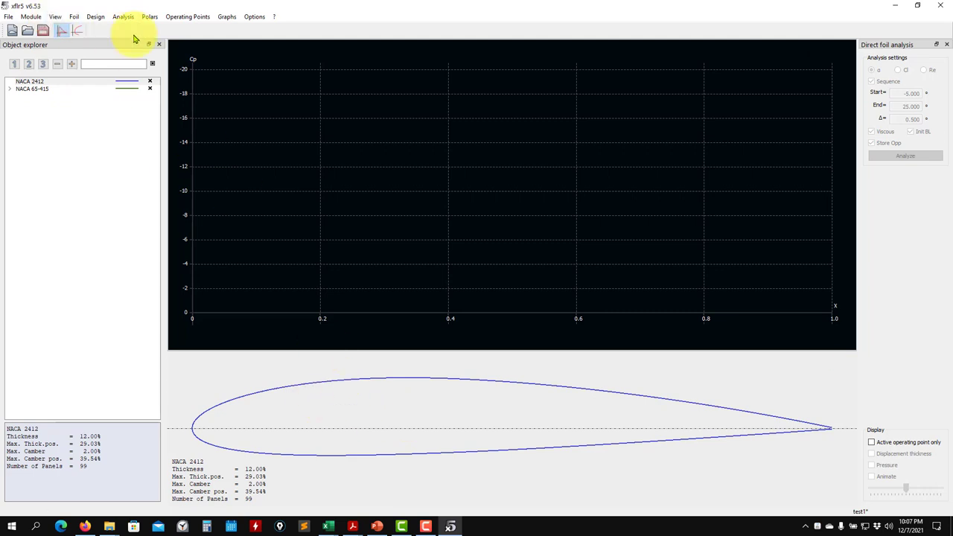
left_click(9, 89)
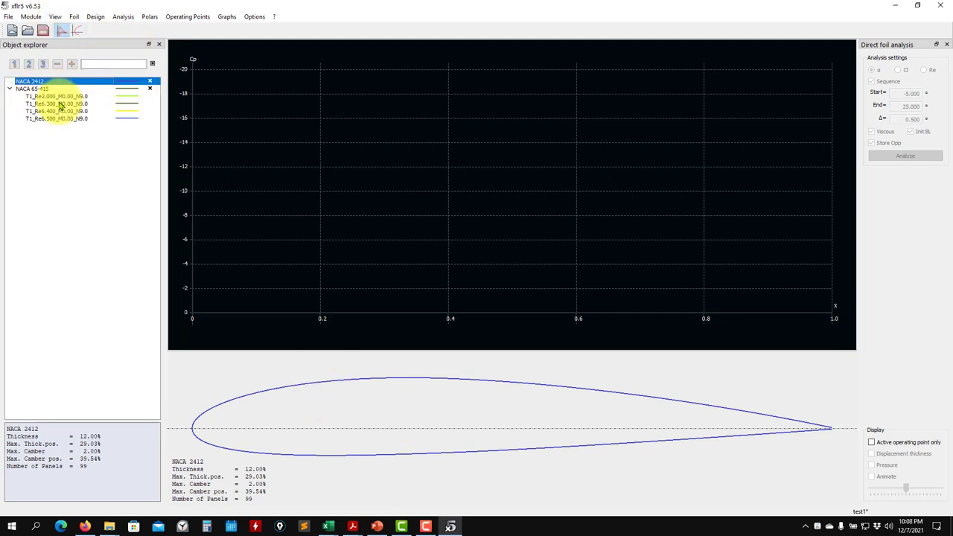
left_click(42, 30)
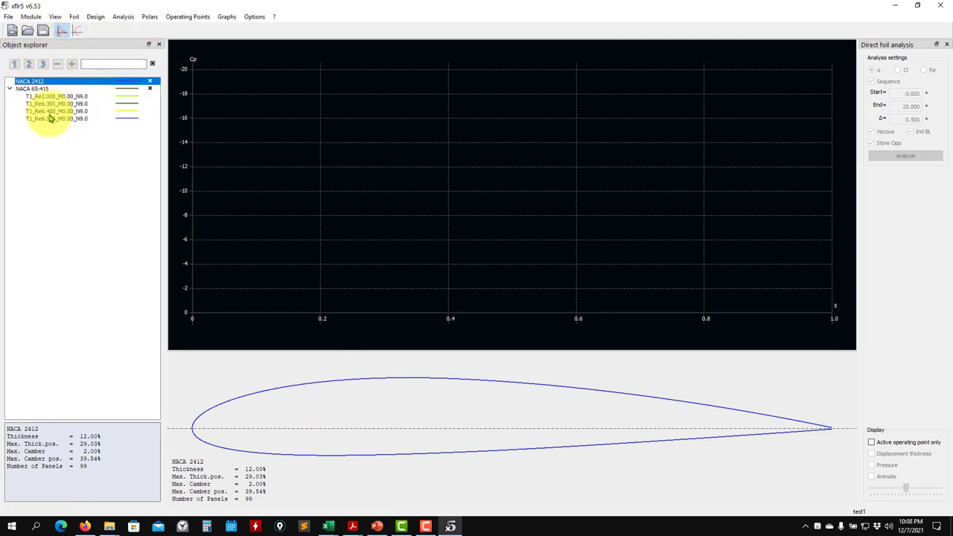
- Start a batch analysis for NACA 2412 and set the first two Reynolds numbers to 6e+06 and 6.1e+06
left_click(124, 17)
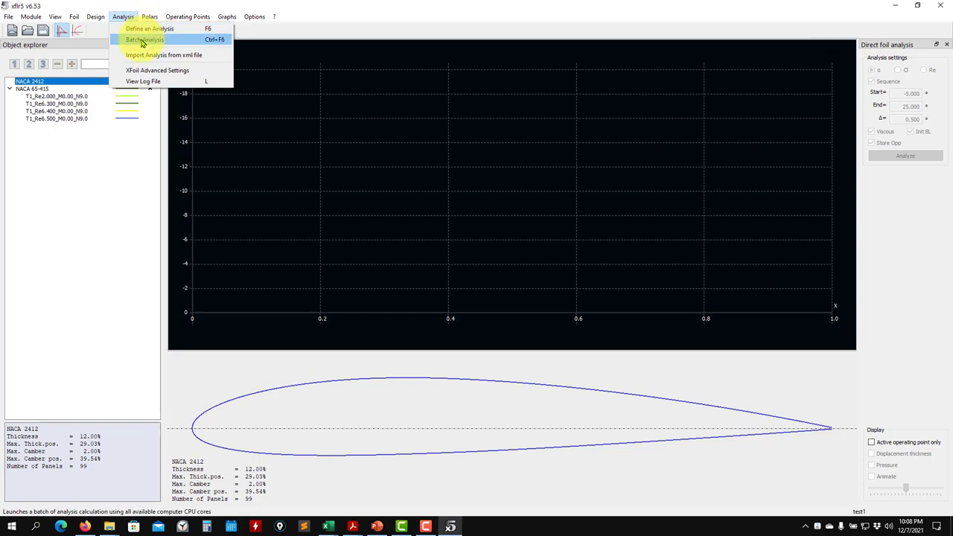
left_click(142, 40)
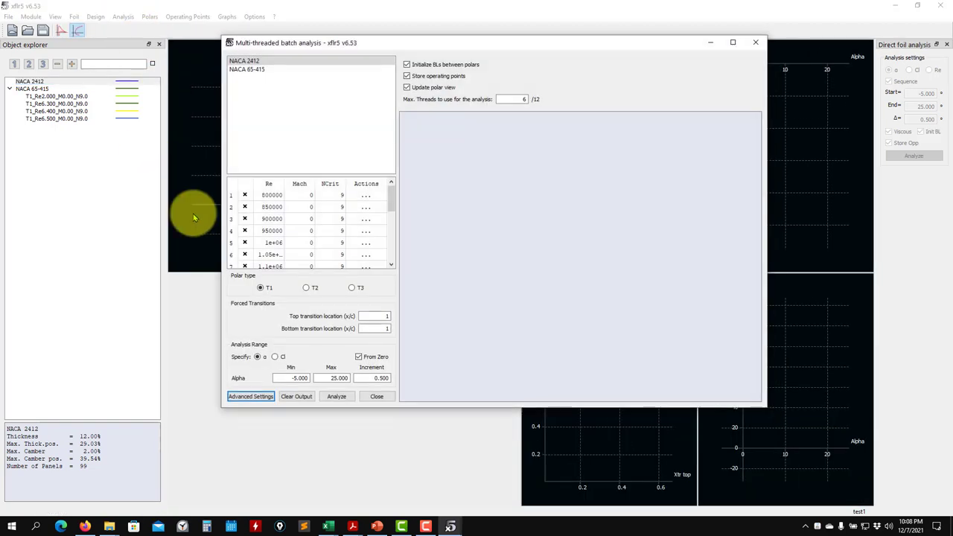
double_click(262, 196)
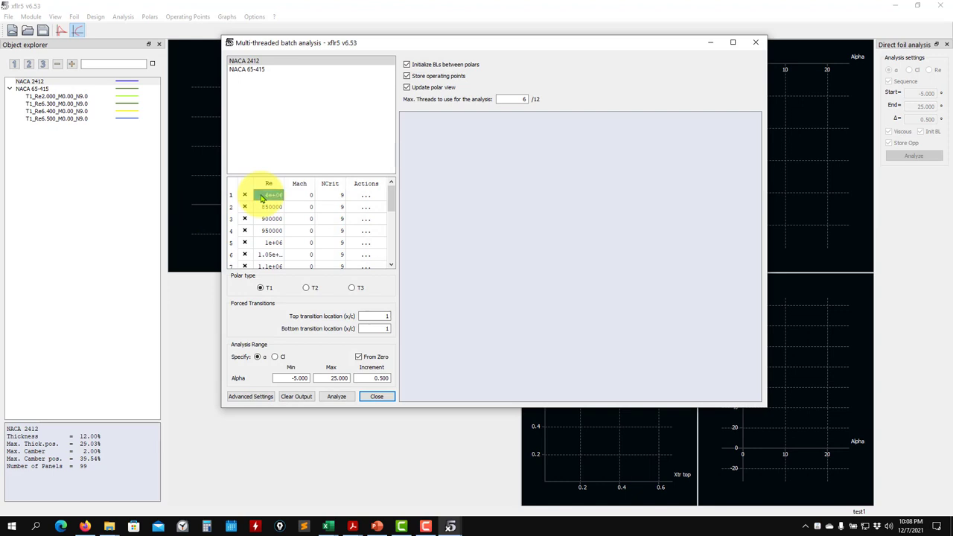
double_click(266, 207)
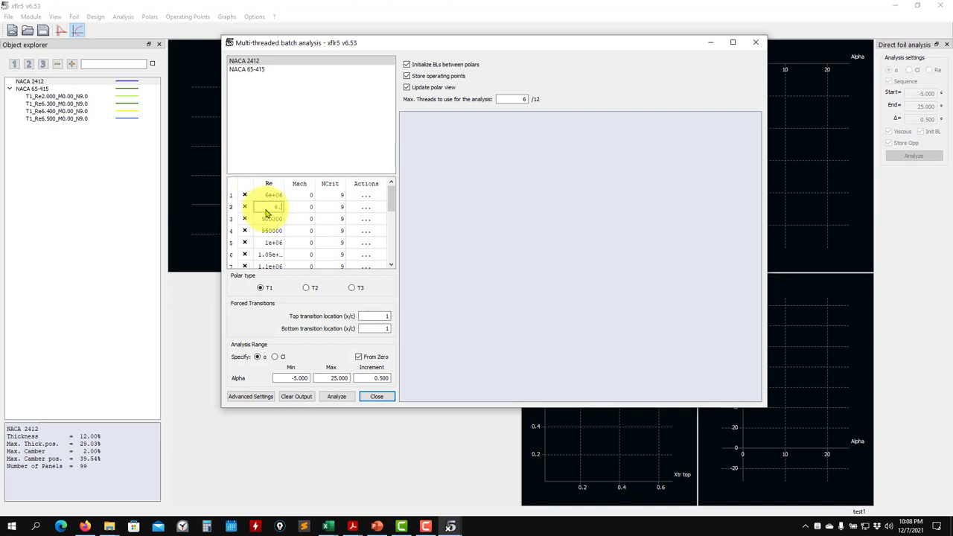
type("6.1")
key("BackSpace")
- Set the third Reynolds number in the batch list to 6.2e+06, correcting its exponent
double_click(266, 218)
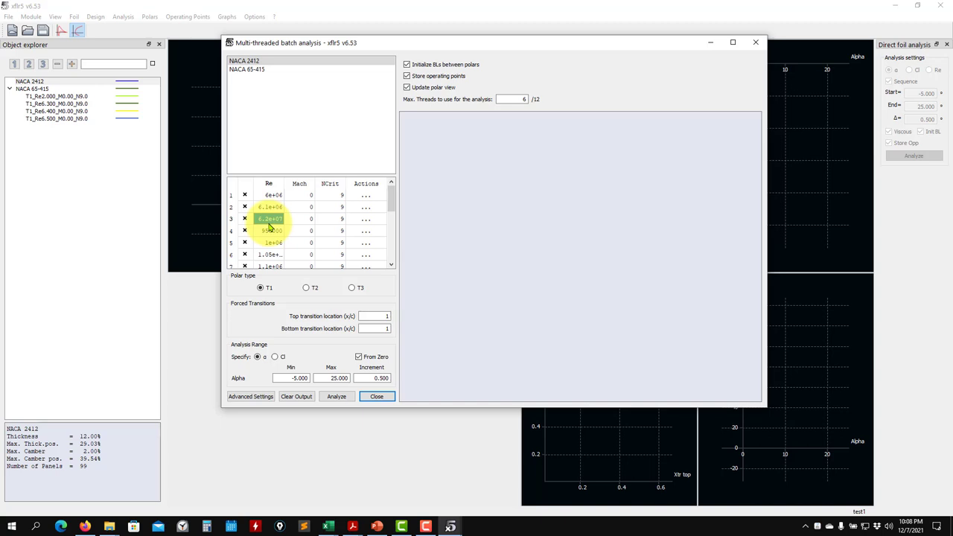
left_click(291, 218)
double_click(266, 218)
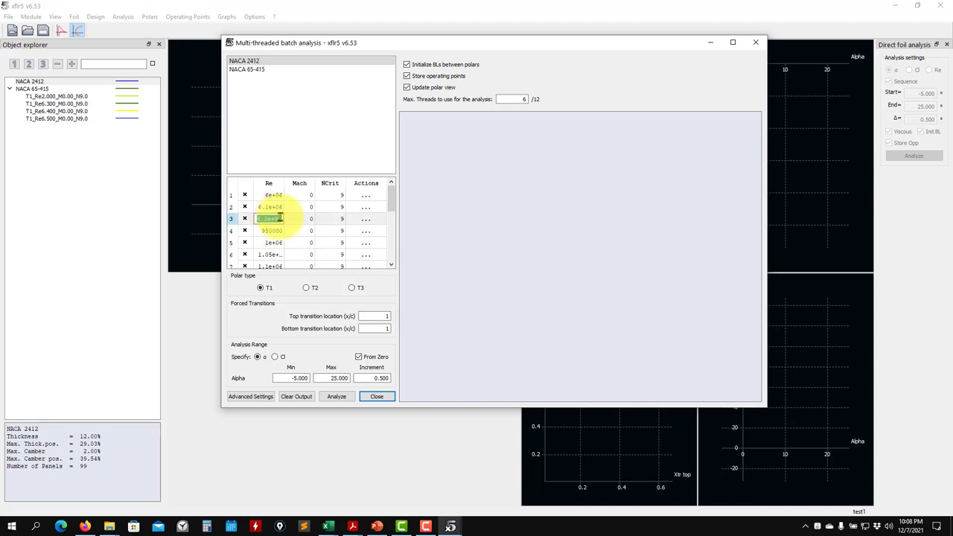
left_click(282, 218)
key("BackSpace")
type("6")
key("Return")
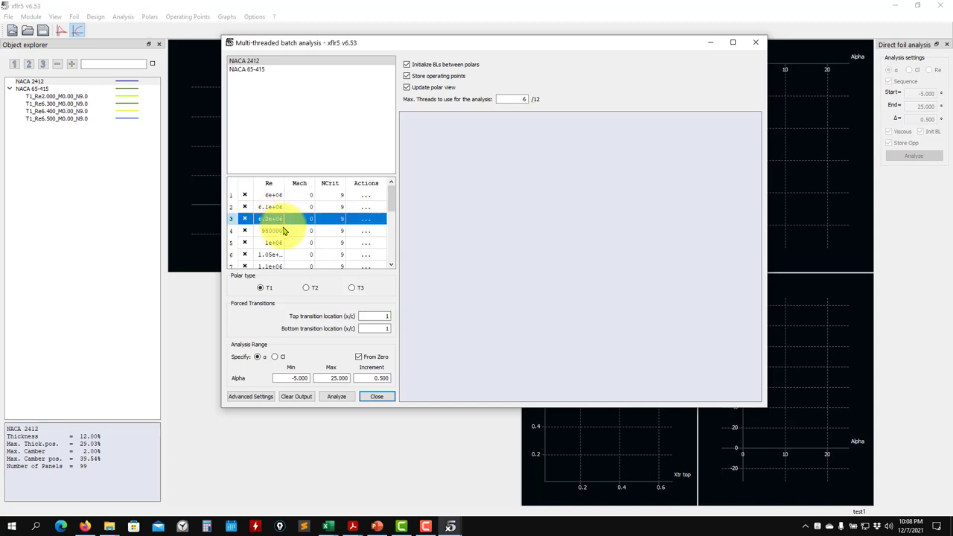
- Set the fourth, fifth and sixth Reynolds numbers in the batch list to 6.3e+06, 6.4e+06 and 6.5e+06
double_click(279, 231)
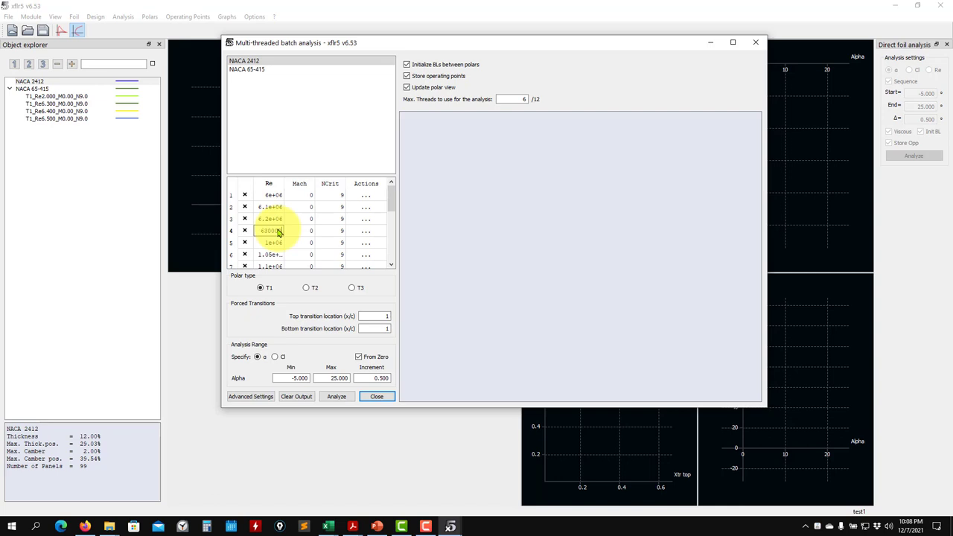
key("Return")
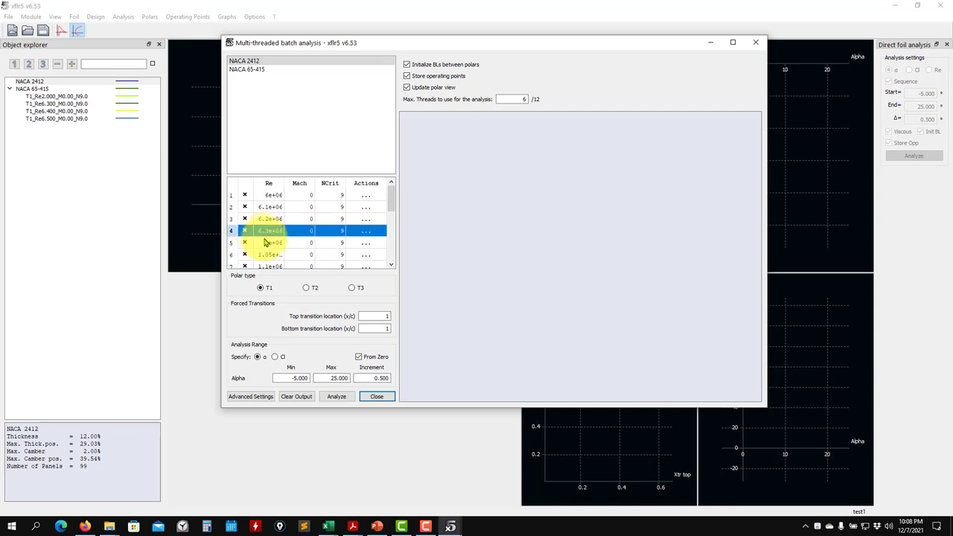
double_click(267, 249)
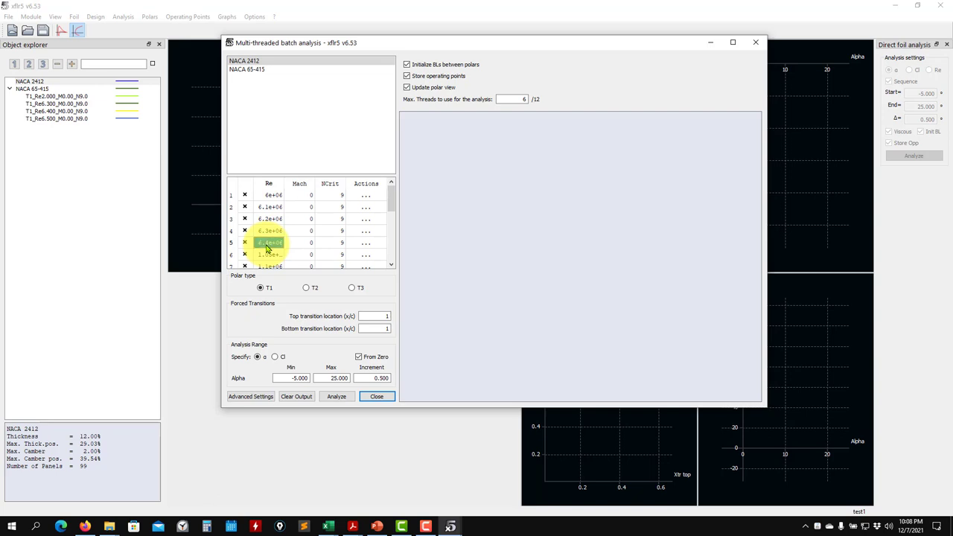
key("Return")
double_click(267, 255)
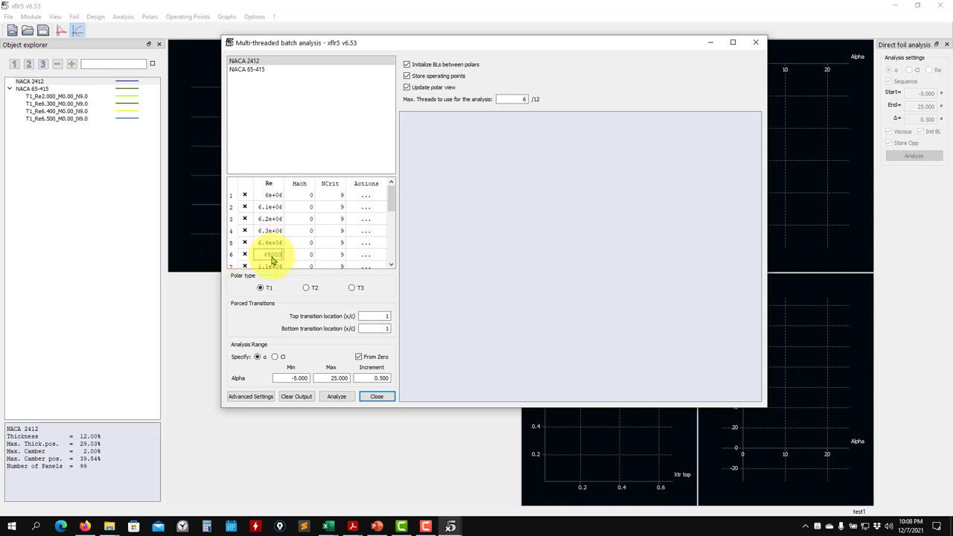
- Delete all the Reynolds number entries from 1.1e+06 to 2e+06 from the batch list
scroll(253, 195, "down", 3)
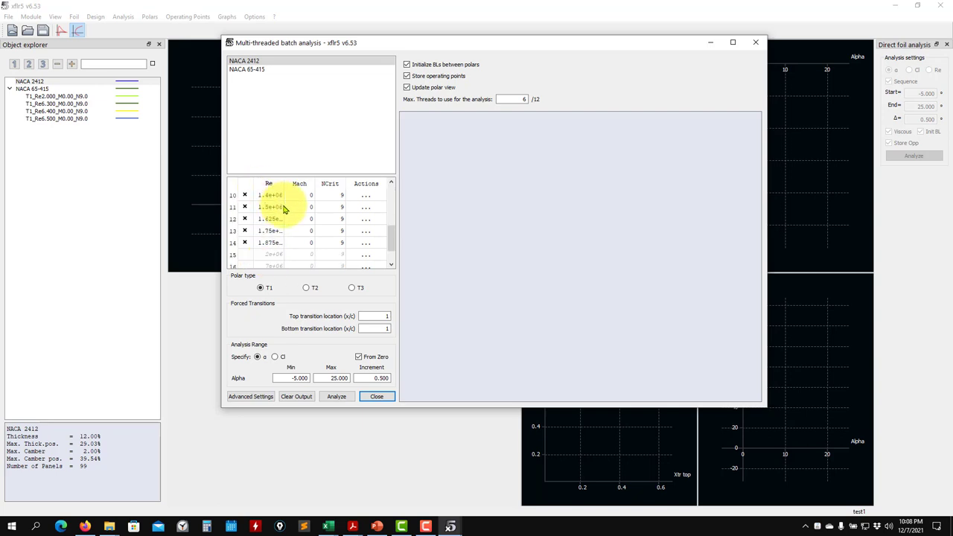
left_click(368, 247)
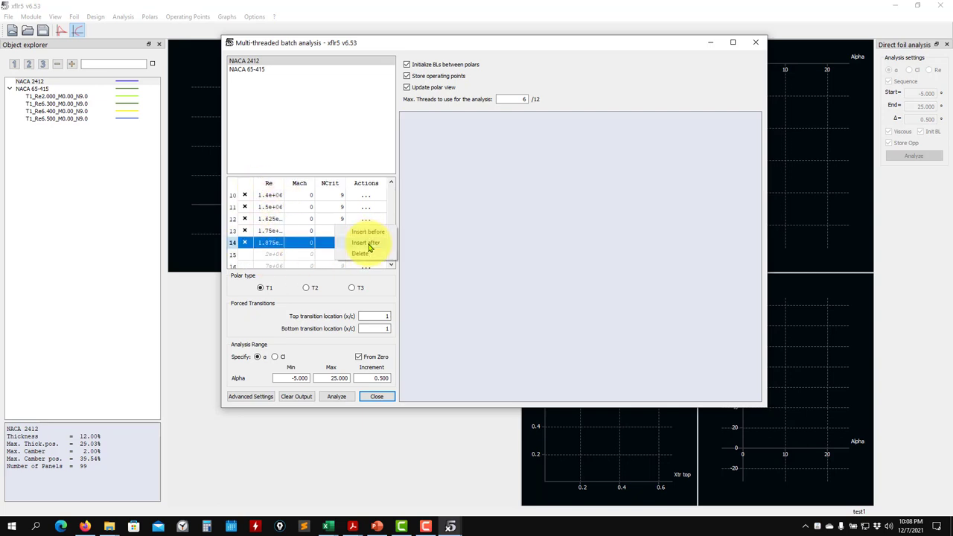
left_click(367, 246)
left_click(365, 244)
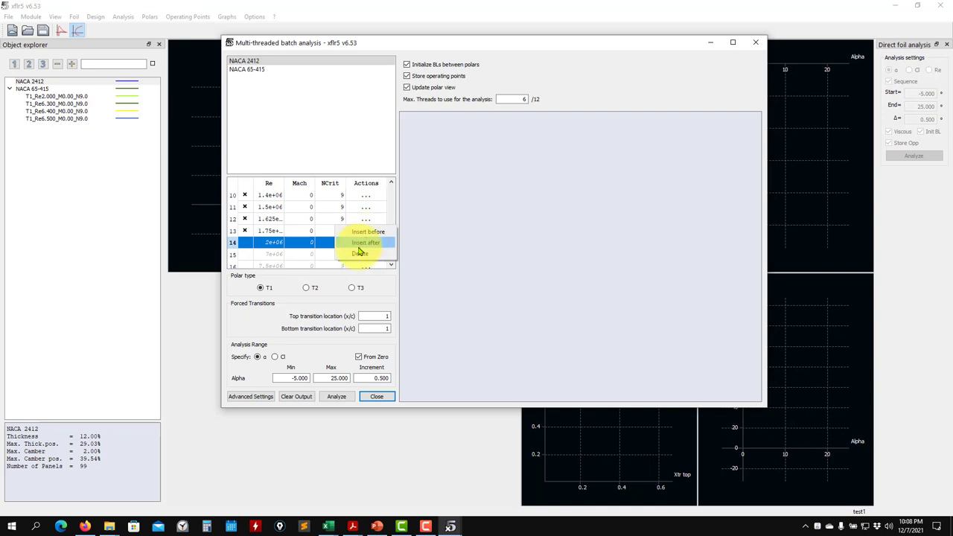
left_click(364, 250)
left_click(367, 239)
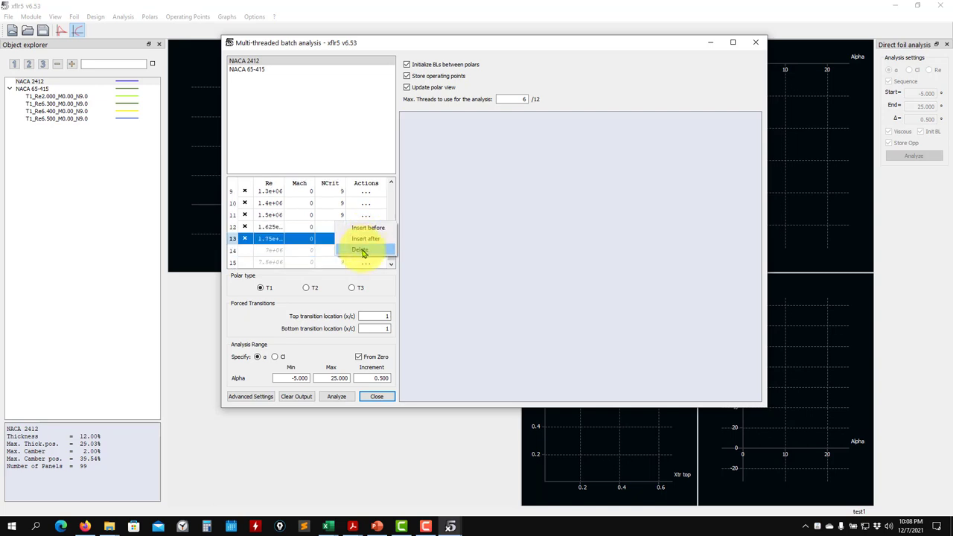
left_click(364, 250)
left_click(367, 238)
left_click(369, 246)
left_click(369, 239)
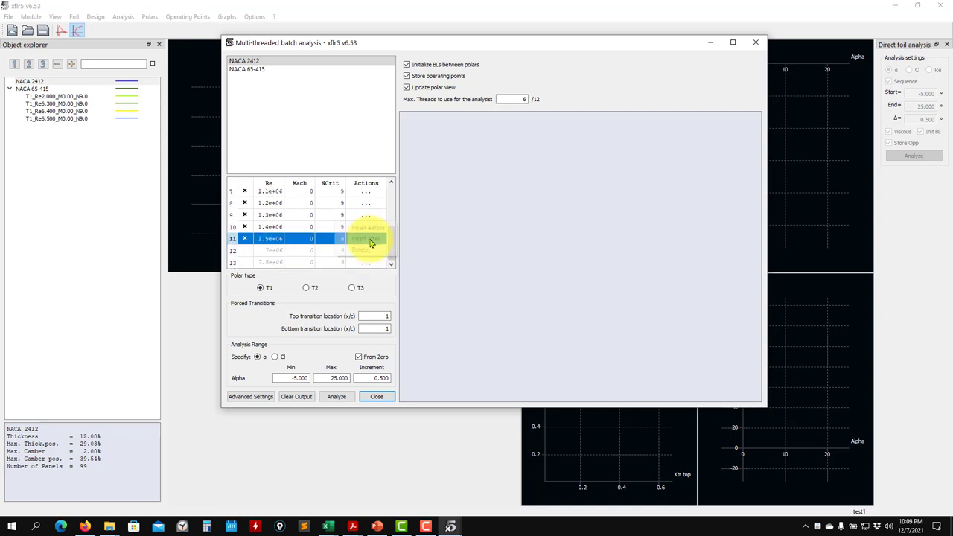
left_click(361, 249)
left_click(366, 239)
left_click(364, 249)
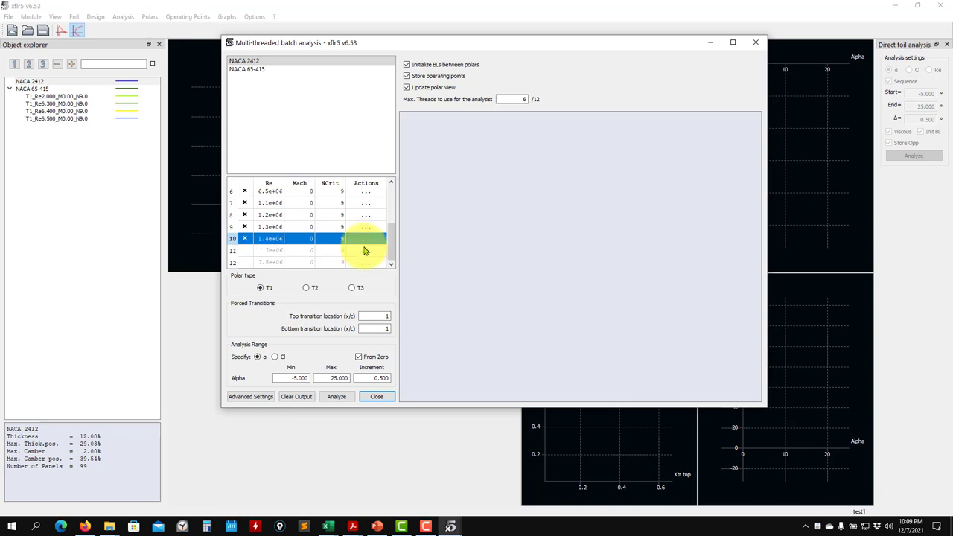
left_click(365, 239)
left_click(365, 249)
left_click(367, 239)
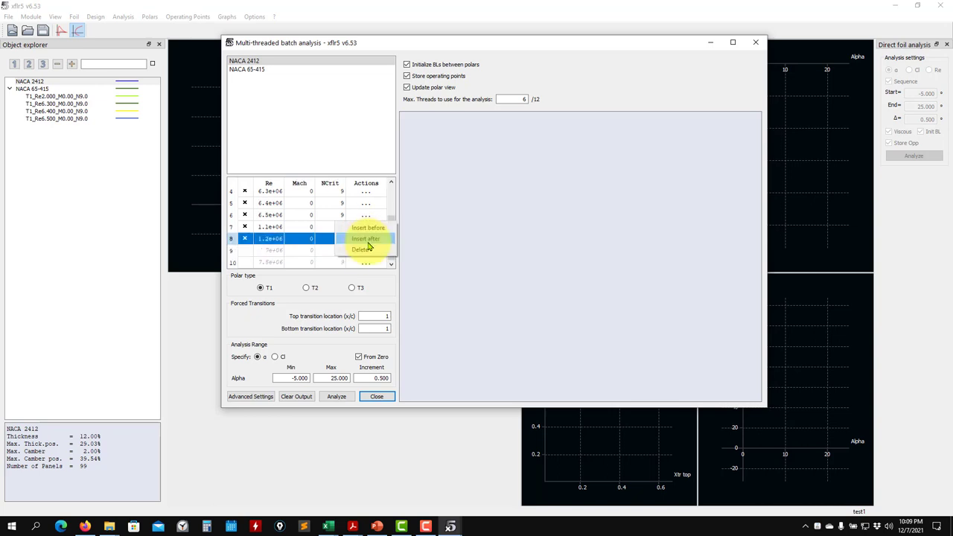
left_click(364, 249)
left_click(365, 239)
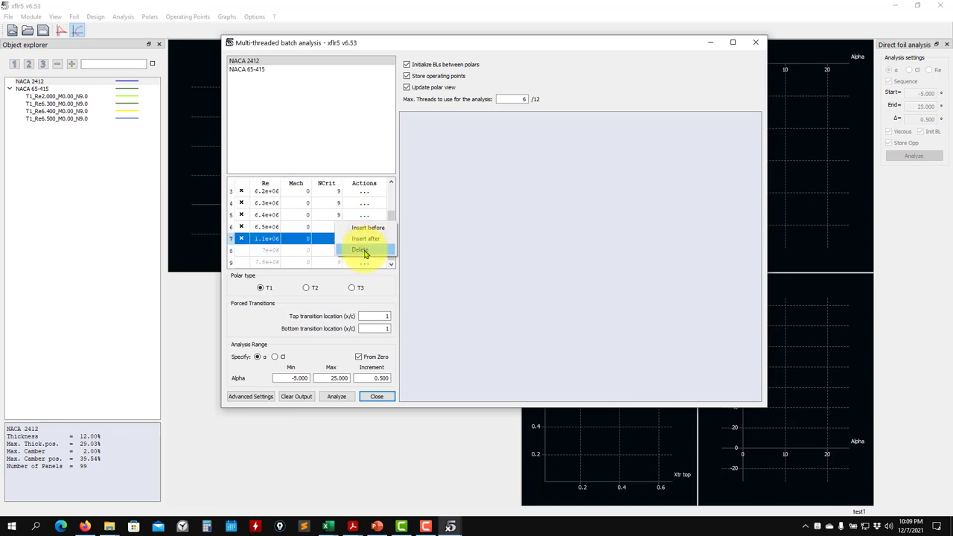
left_click(363, 250)
scroll(272, 233, "up", 2)
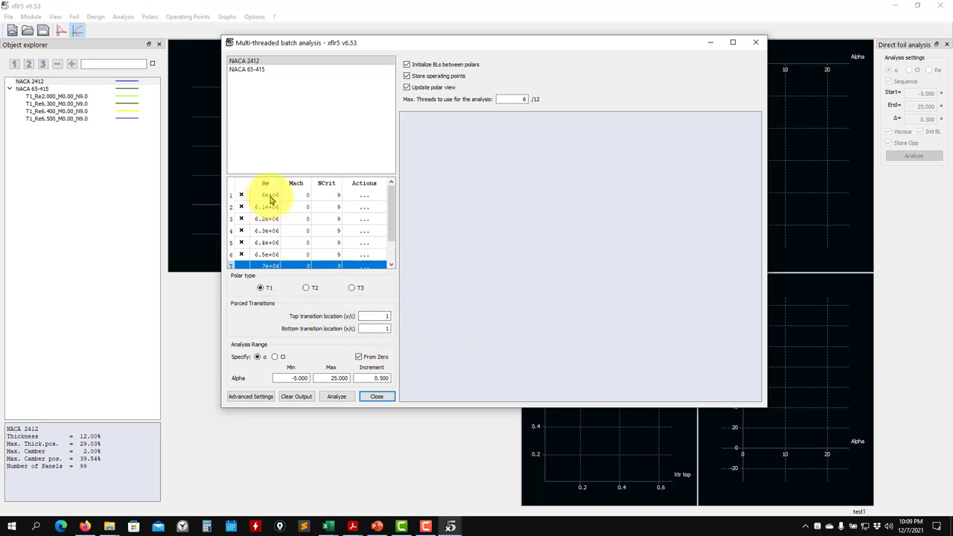
- Review the batch's NACA 2412 foil selection, maximum threads, alpha range and increment, and the XFoil iteration limit
left_click(246, 69, "shift")
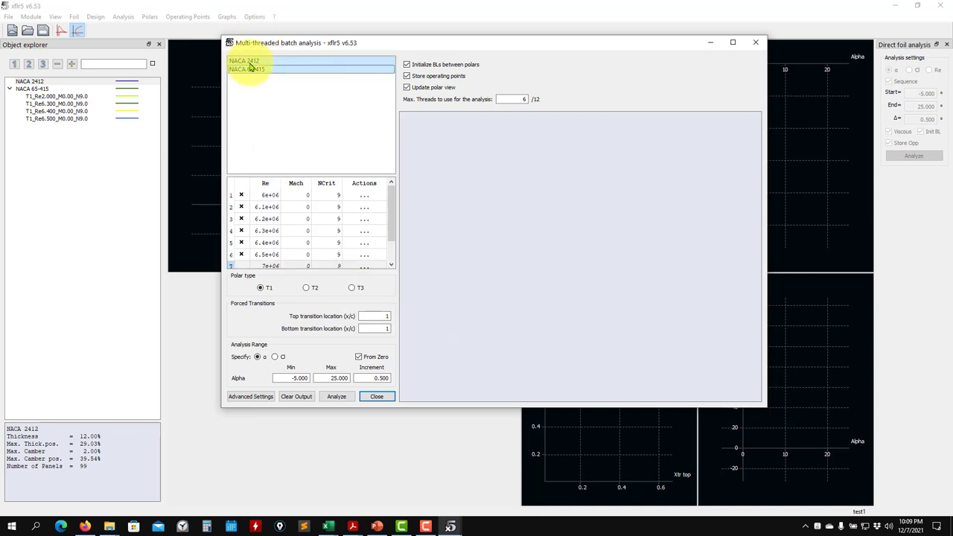
left_click(262, 61)
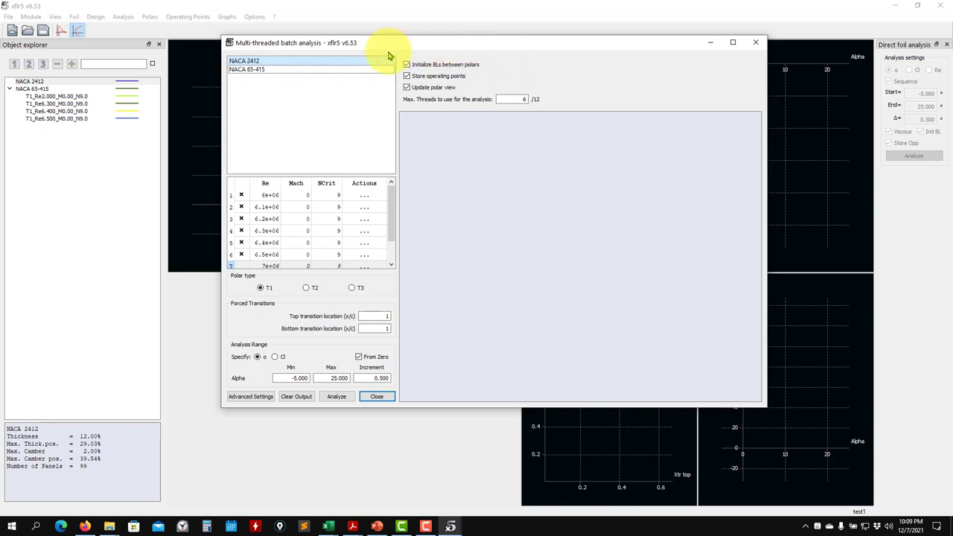
double_click(524, 99)
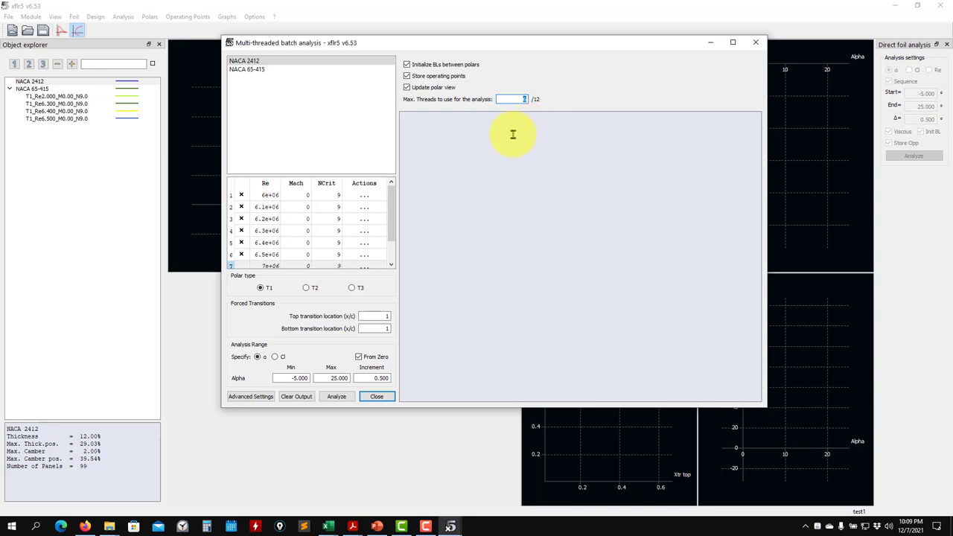
double_click(287, 378)
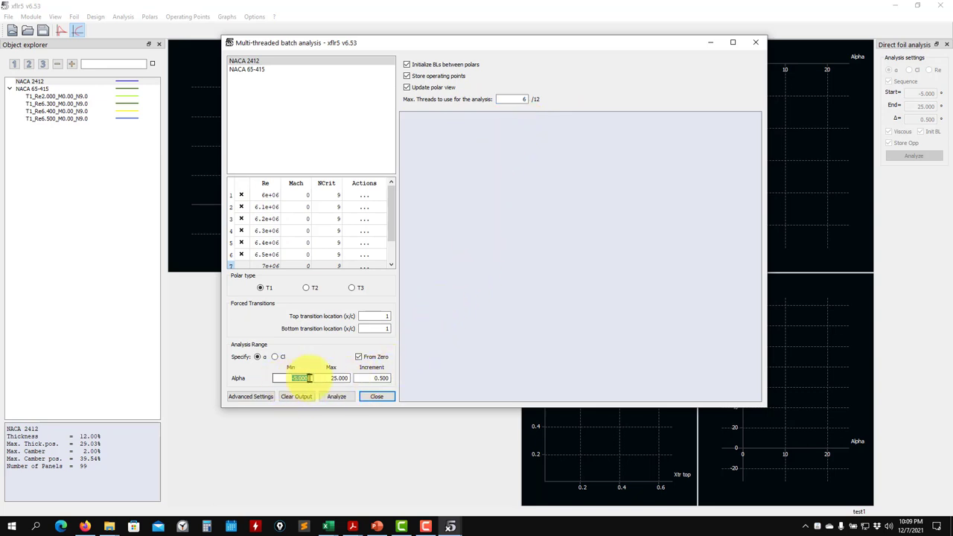
double_click(333, 378)
double_click(379, 378)
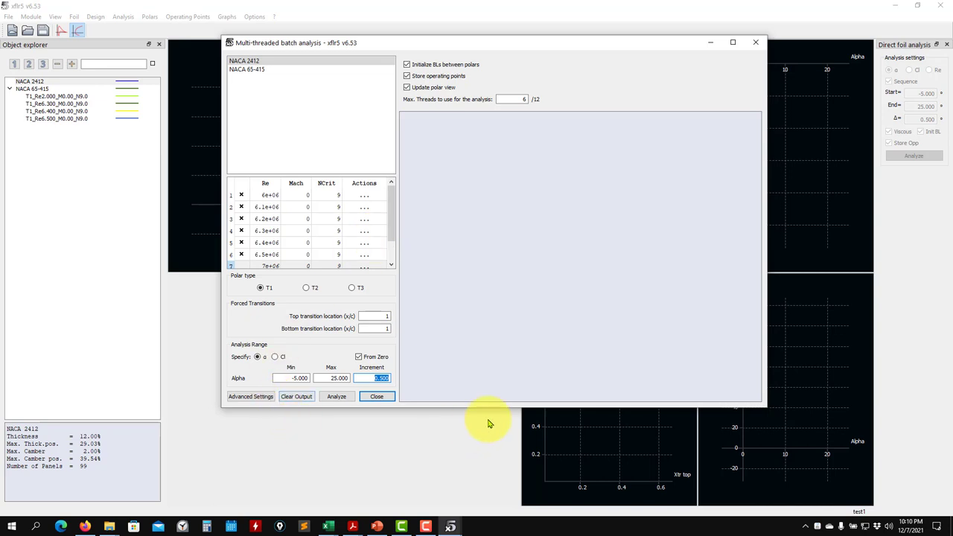
left_click(241, 396)
double_click(551, 204)
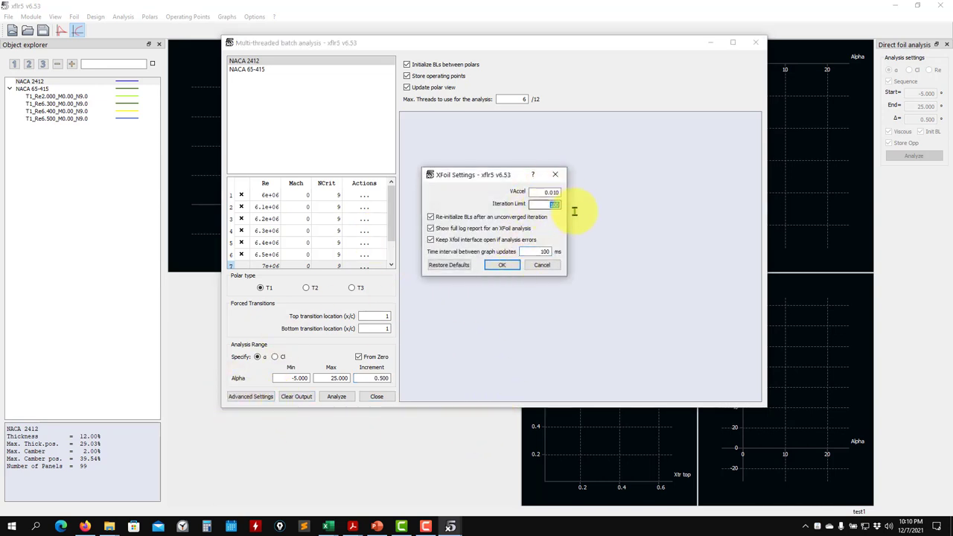
left_click(549, 268)
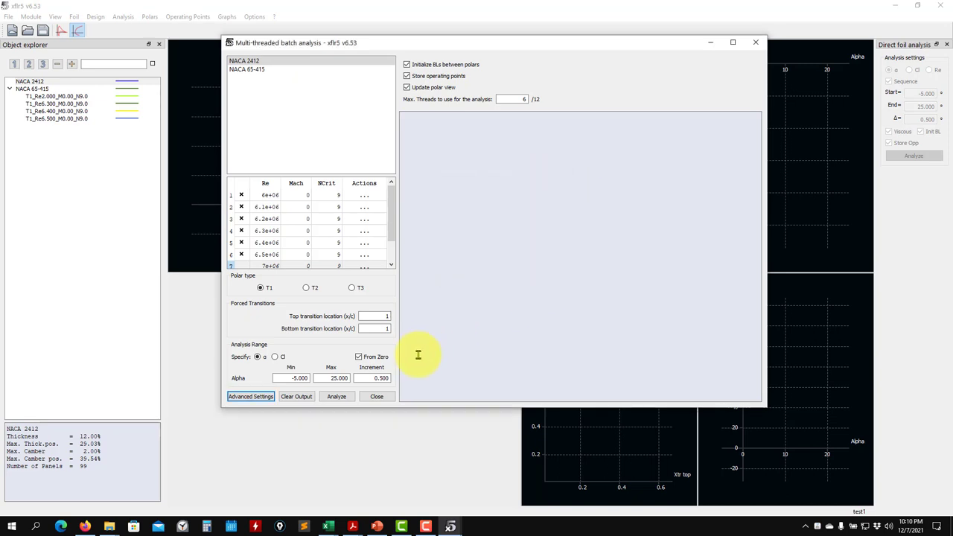
- Run the batch analysis for NACA 2412, close the batch window and expand the foil's polar list to the Re 6.000 polar
left_click(337, 396)
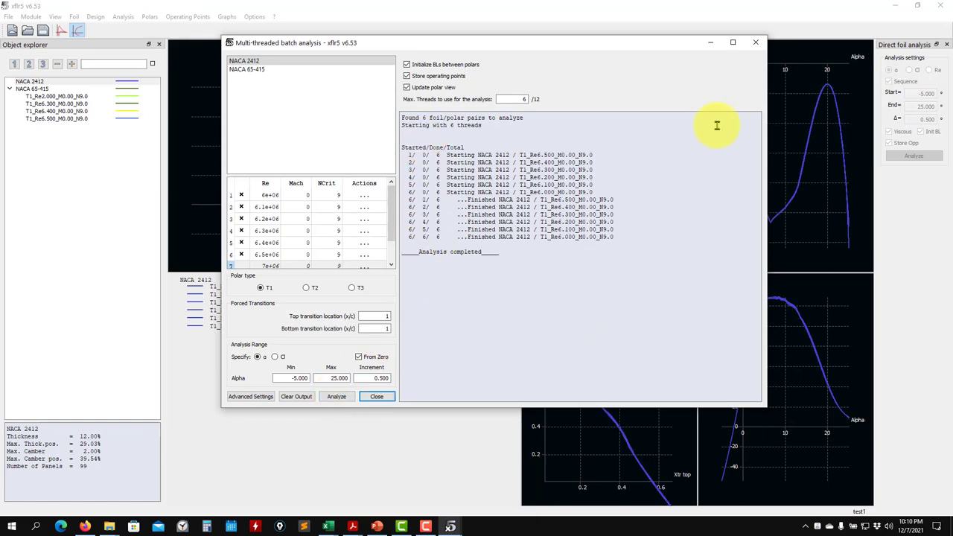
left_click(755, 42)
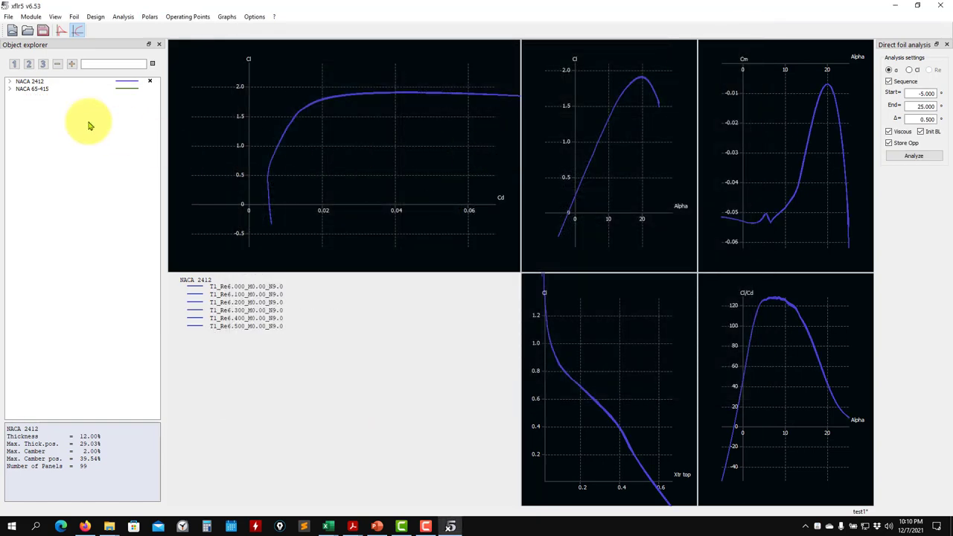
left_click(11, 81)
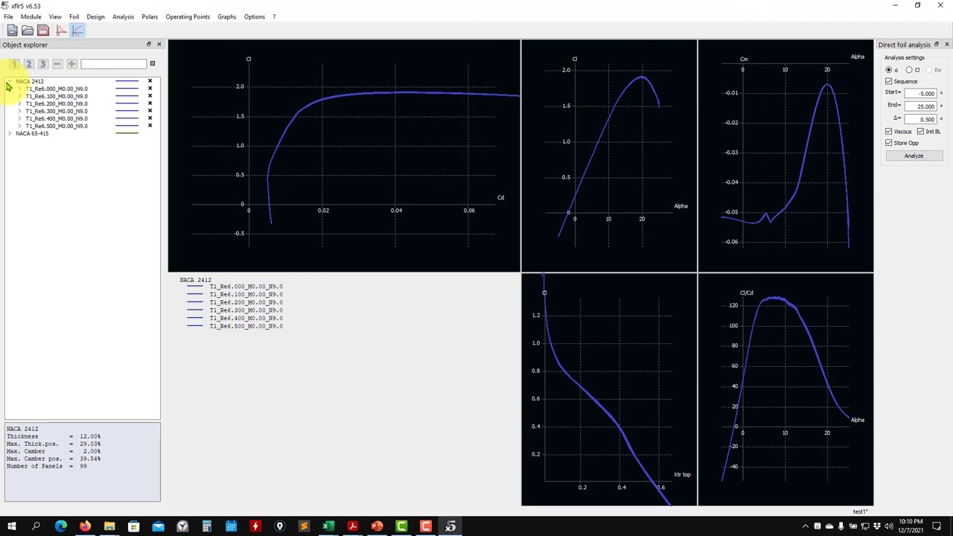
left_click(71, 90)
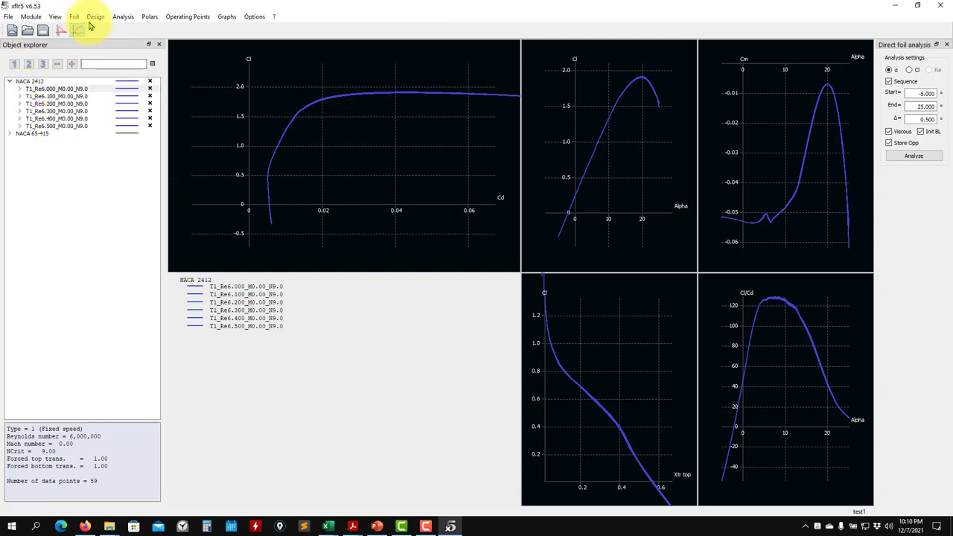
- Switch to the Wing and Plane Design module and select the pa28-v1 plane, collapsing its entry
left_click(31, 16)
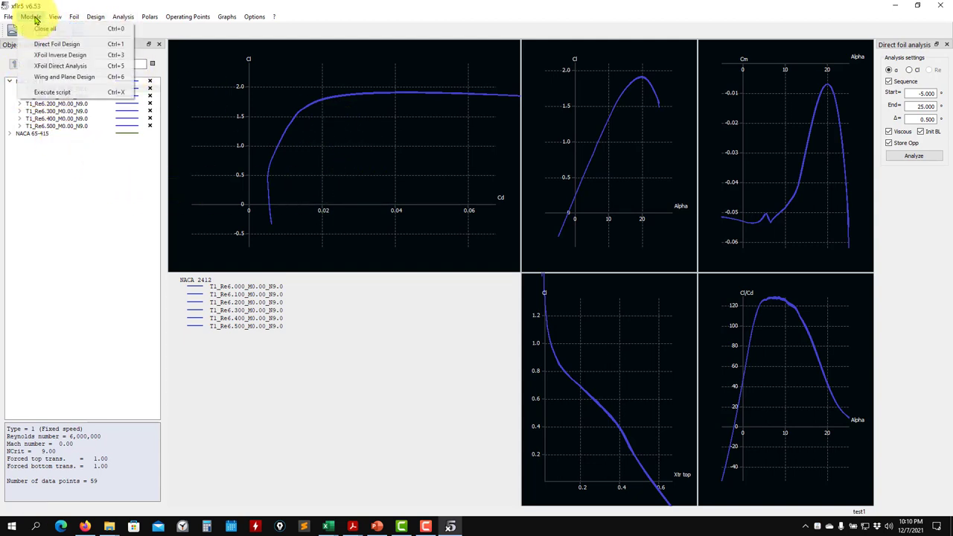
left_click(50, 79)
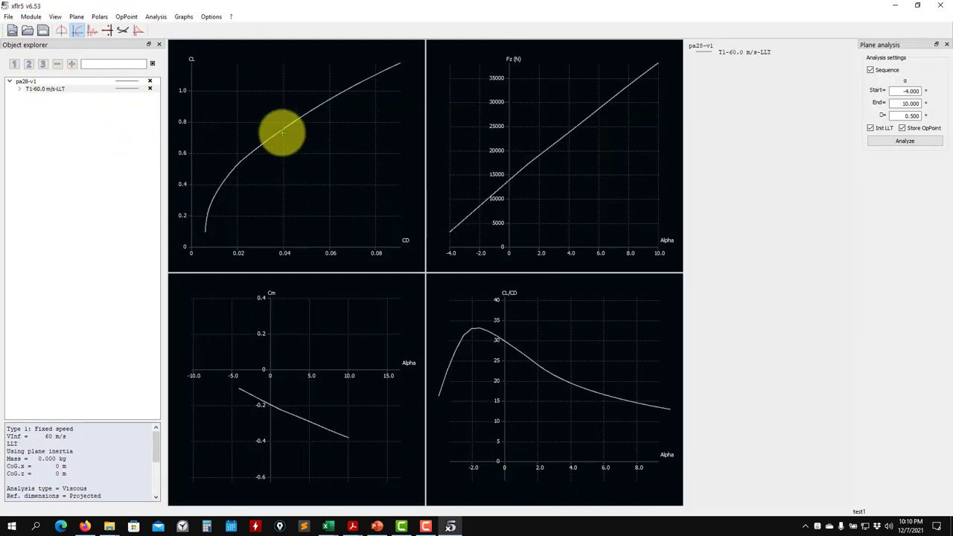
left_click(26, 80)
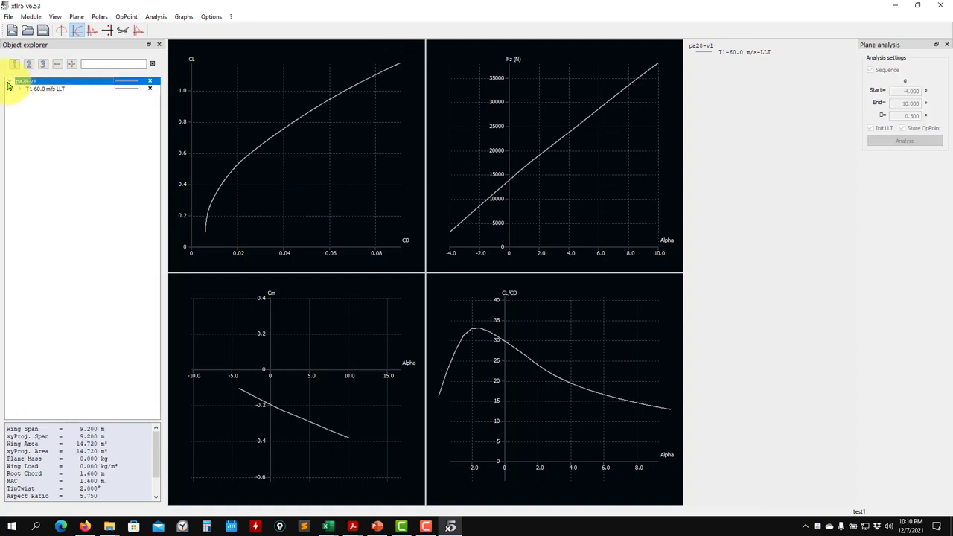
right_click(30, 86)
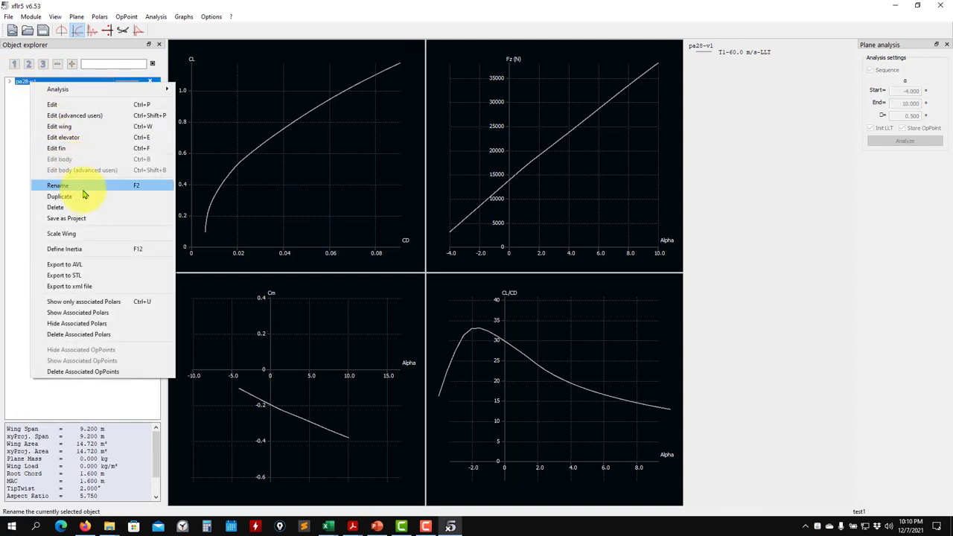
left_click(18, 126)
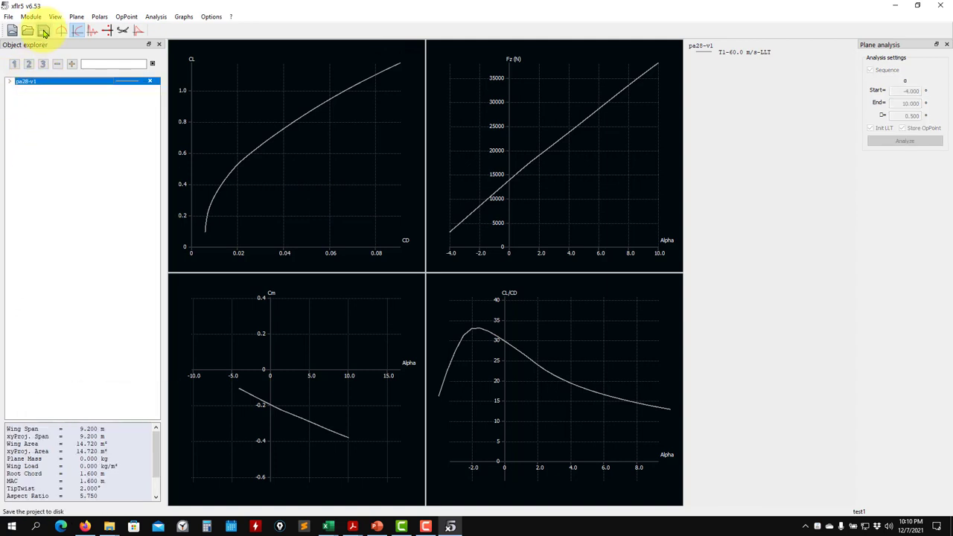
- Duplicate the pa28-v1 plane under the name pa28-v2 and select the copy
right_click(30, 84)
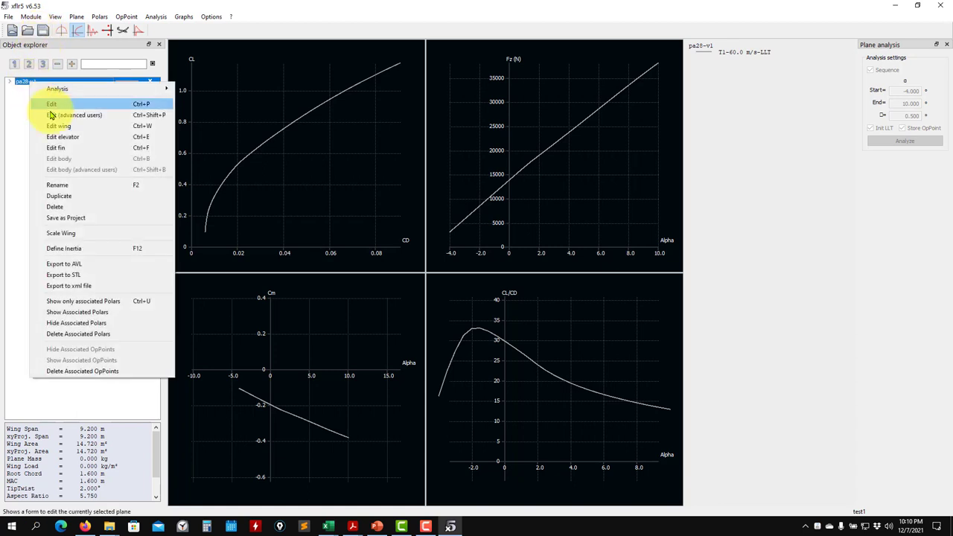
left_click(74, 185)
left_click(438, 197)
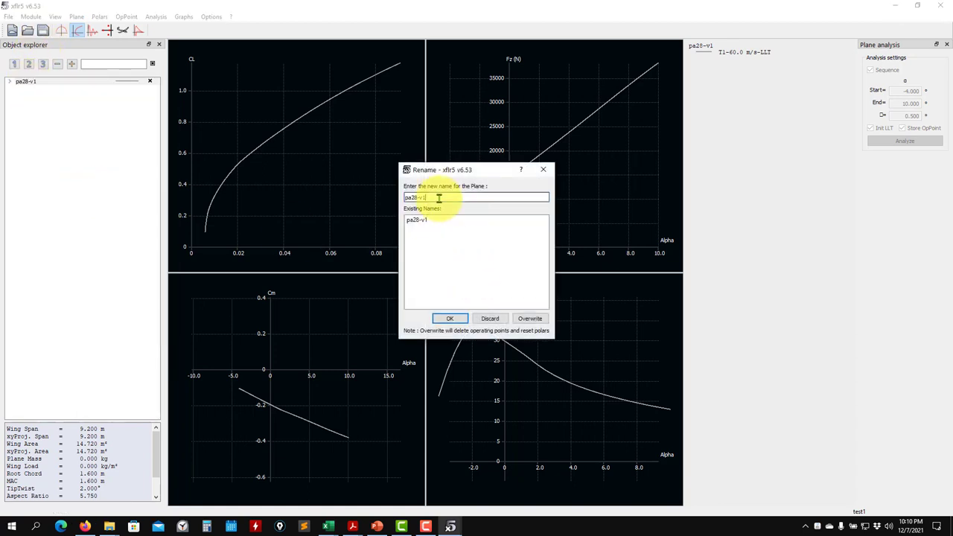
left_click(450, 318)
left_click(24, 89)
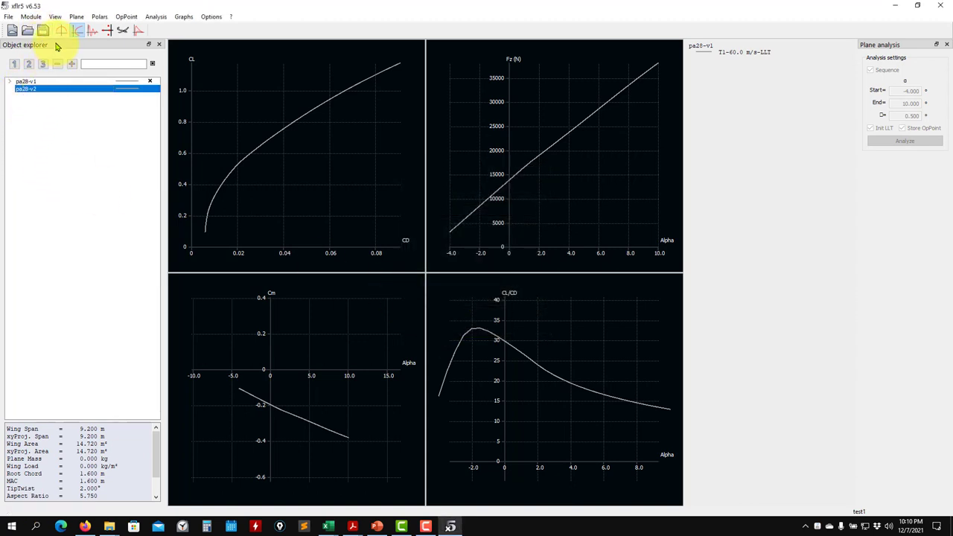
- Edit the main wing of pa28-v2 and assign the NACA 2412 foil to both wing sections
left_click(75, 17)
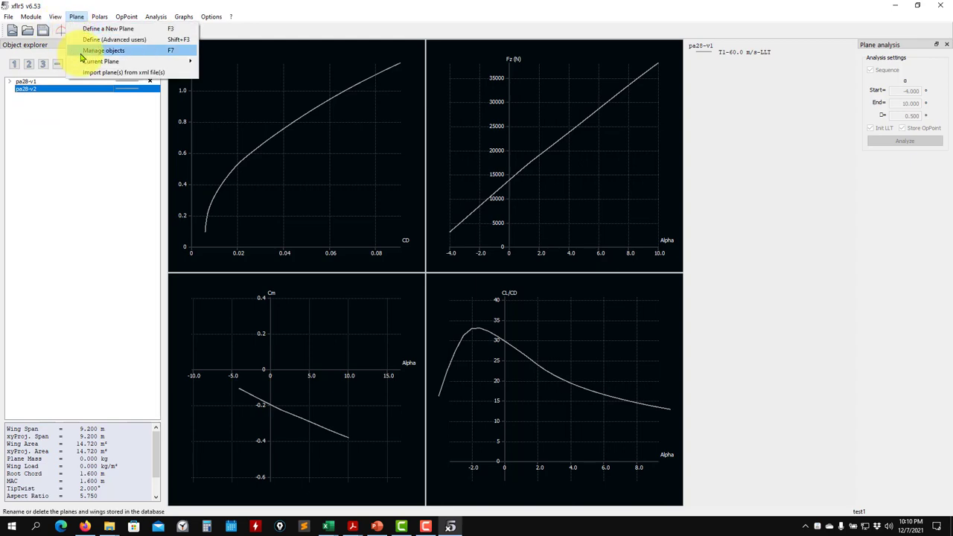
mouse_move(104, 61)
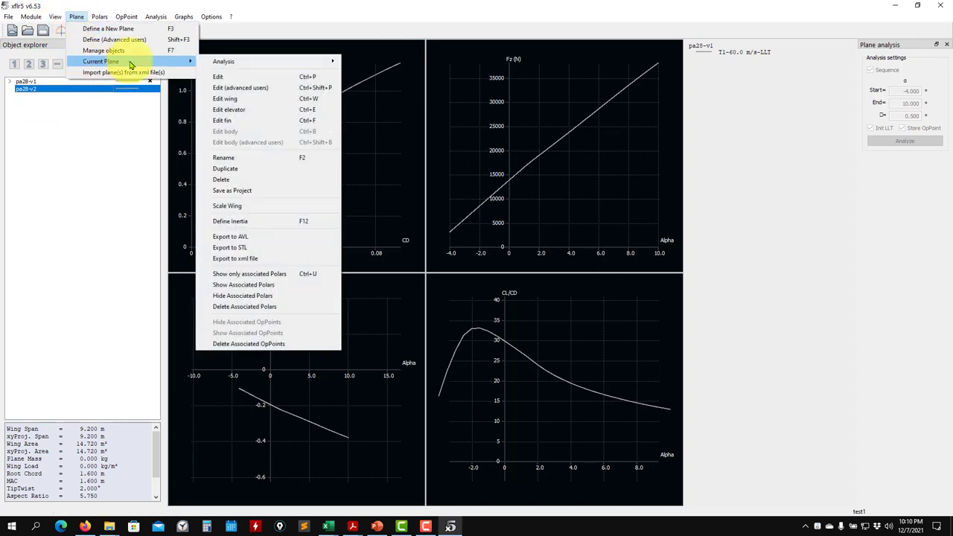
left_click(237, 97)
left_click(375, 131)
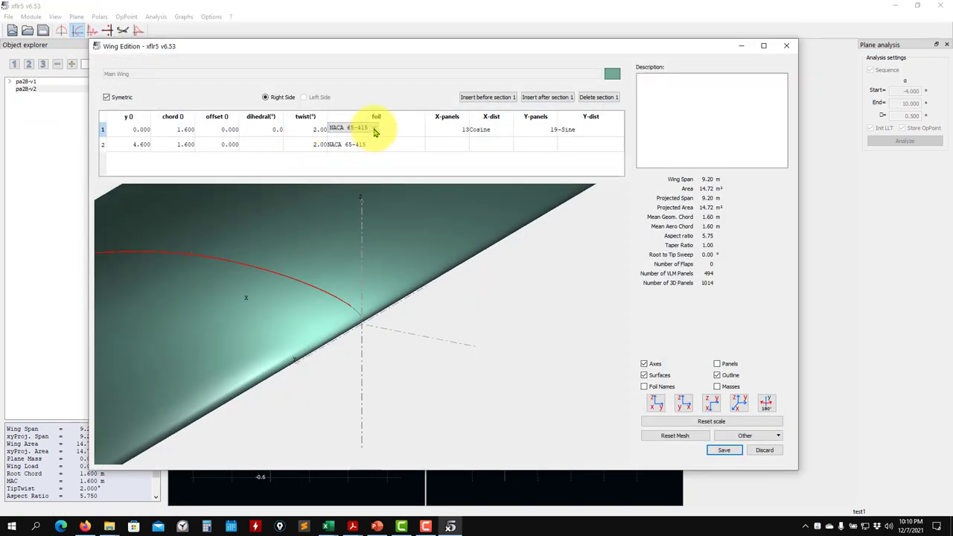
left_click(376, 130)
left_click(366, 144)
left_click(367, 144)
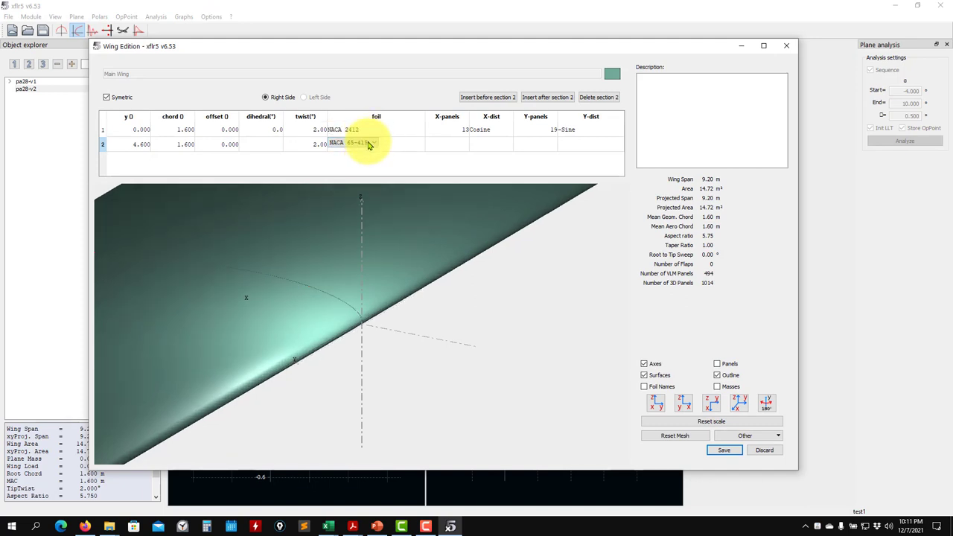
left_click(368, 144)
left_click(367, 157)
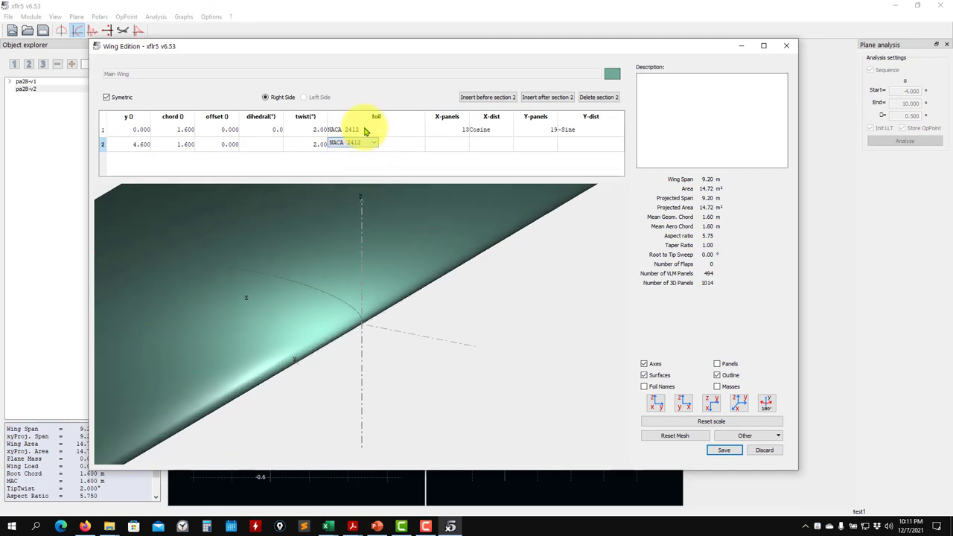
- Compare the foils on the root section, reselect NACA 2412, and save the wing and the project
left_click(367, 131)
left_click(368, 131)
scroll(415, 304, "down", 5)
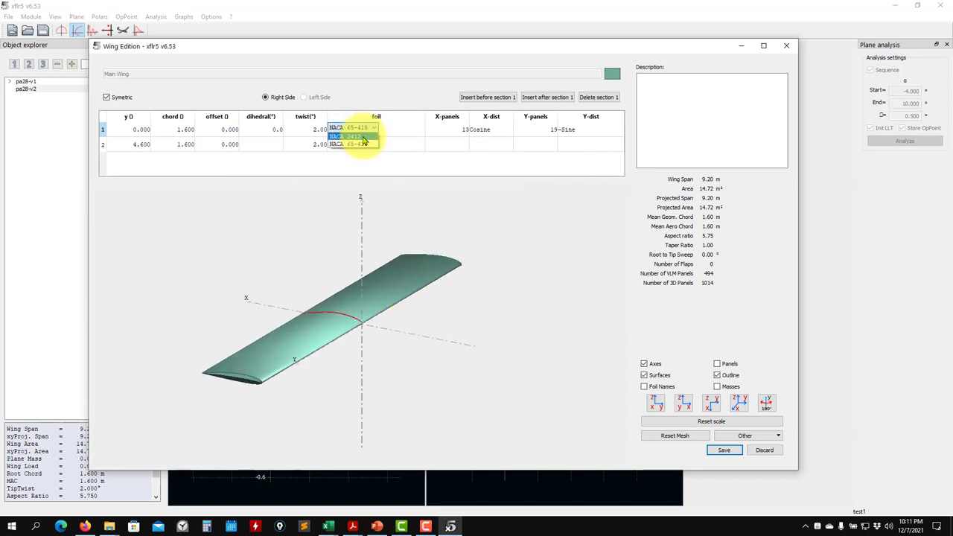
left_click(363, 137)
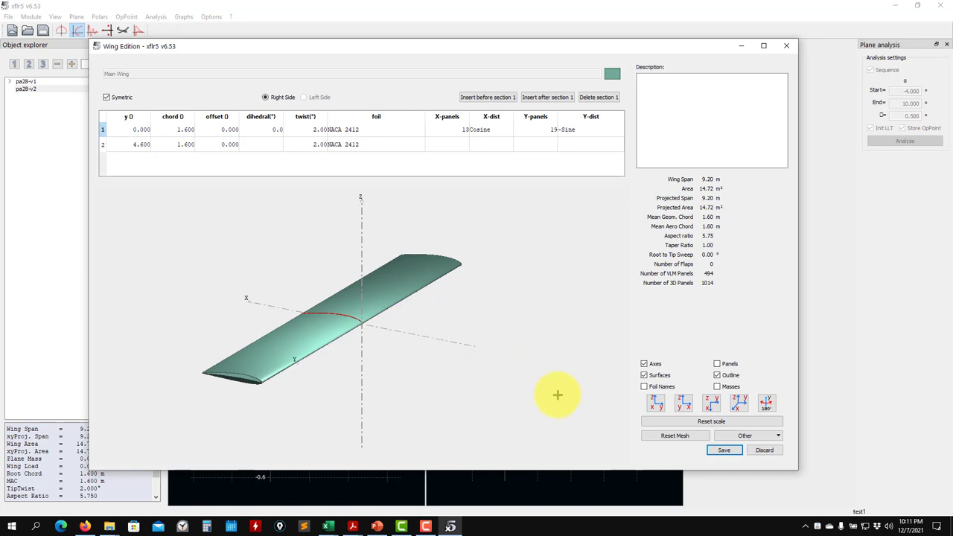
left_click(724, 451)
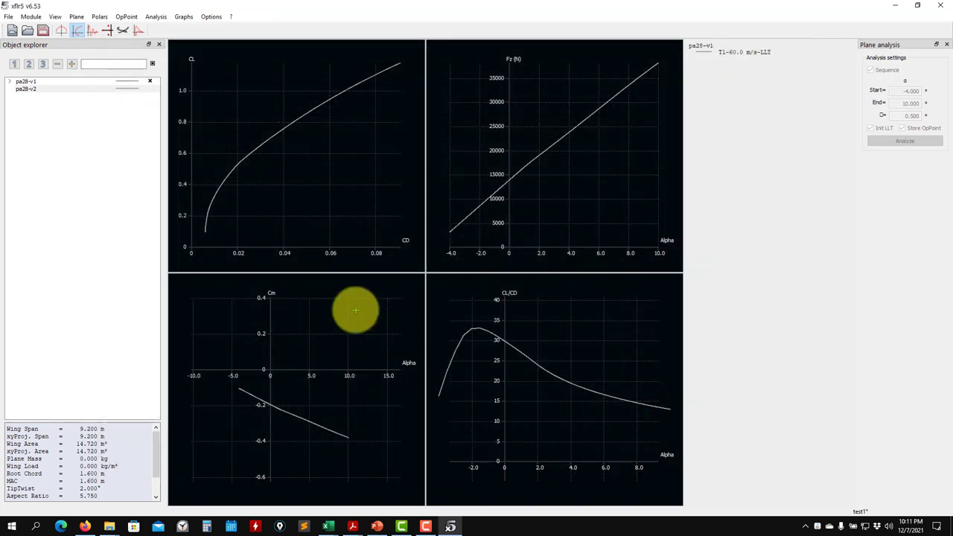
left_click(45, 33)
- Begin a Type 1 fixed-speed LLT analysis at 60 m/s for pa28-v2 and review its method, inertia and reference dimension settings
left_click(156, 17)
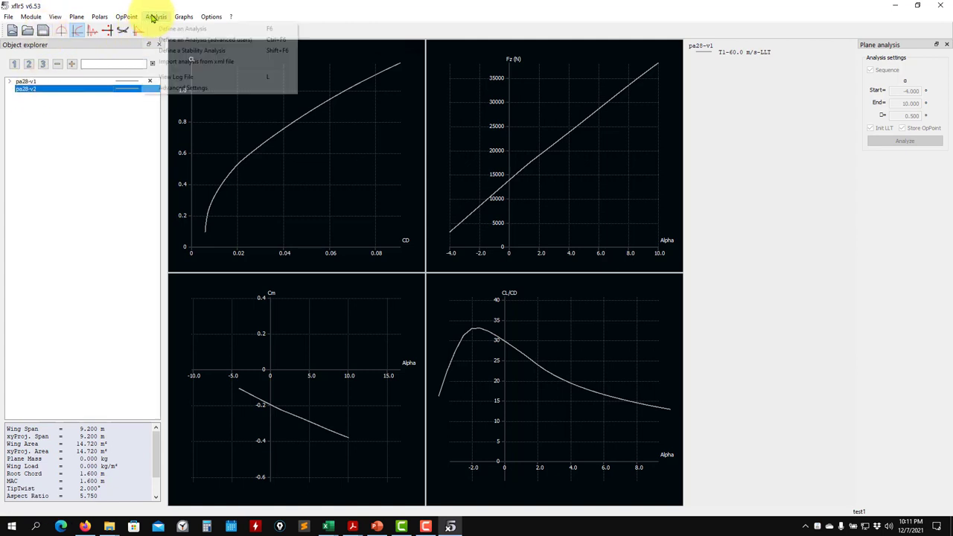
left_click(160, 30)
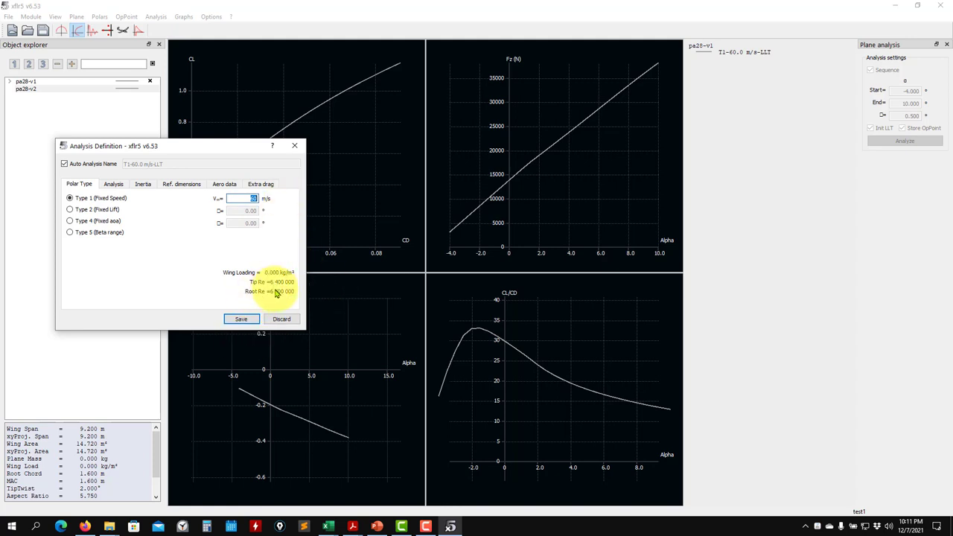
left_click(113, 183)
left_click(143, 184)
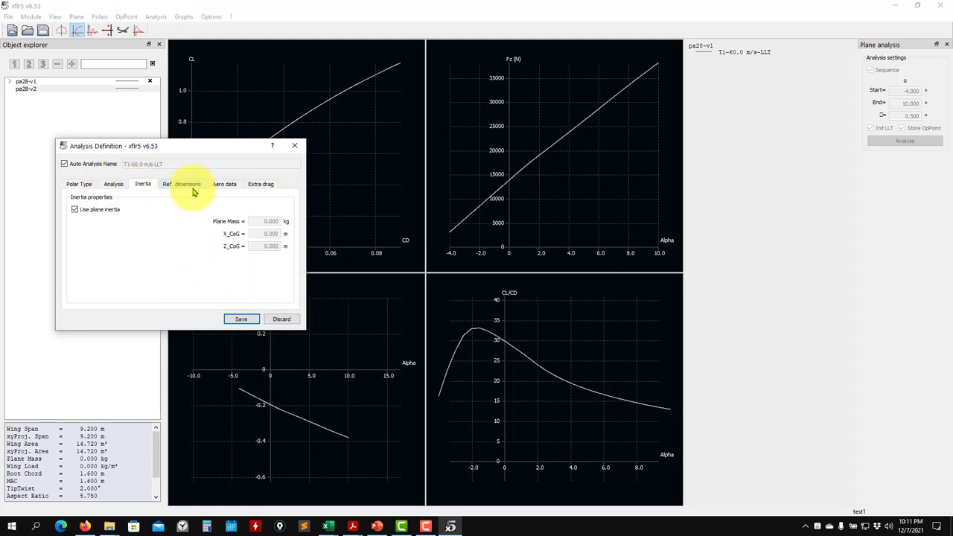
left_click(181, 184)
- Calculate the analysis air data from altitude and temperature, giving a density of 1.112 kg/m3 and a viscosity of 1.581e-05 m²/s
left_click(224, 184)
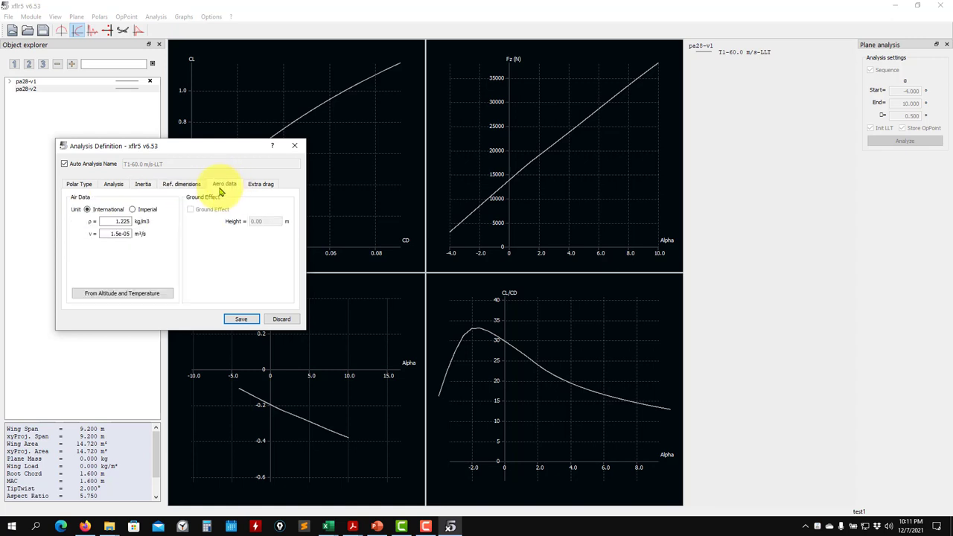
left_click(143, 293)
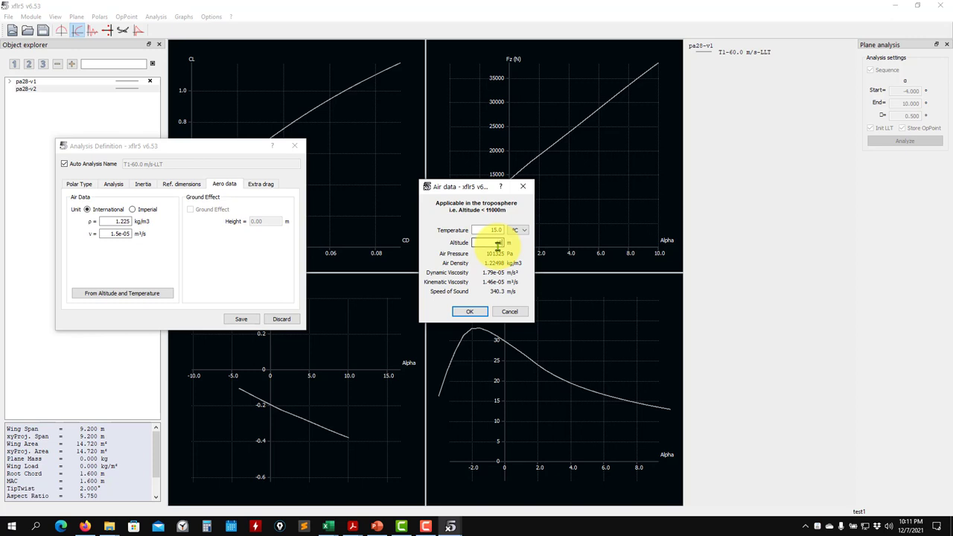
left_click(469, 311)
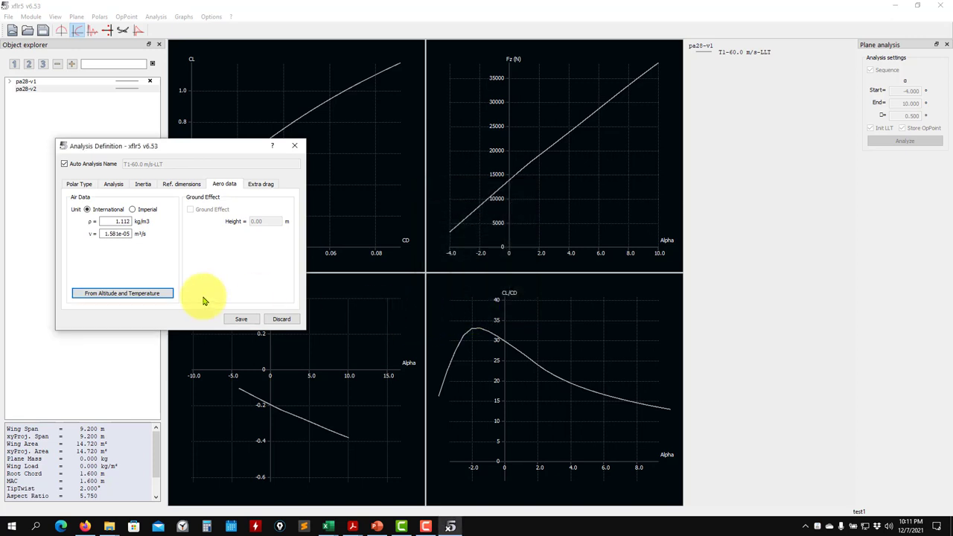
- Save the analysis definition and the project, and run the pa28-v2 analysis from -4° to 10° alpha in 0.5° increments
left_click(244, 320)
left_click(46, 34)
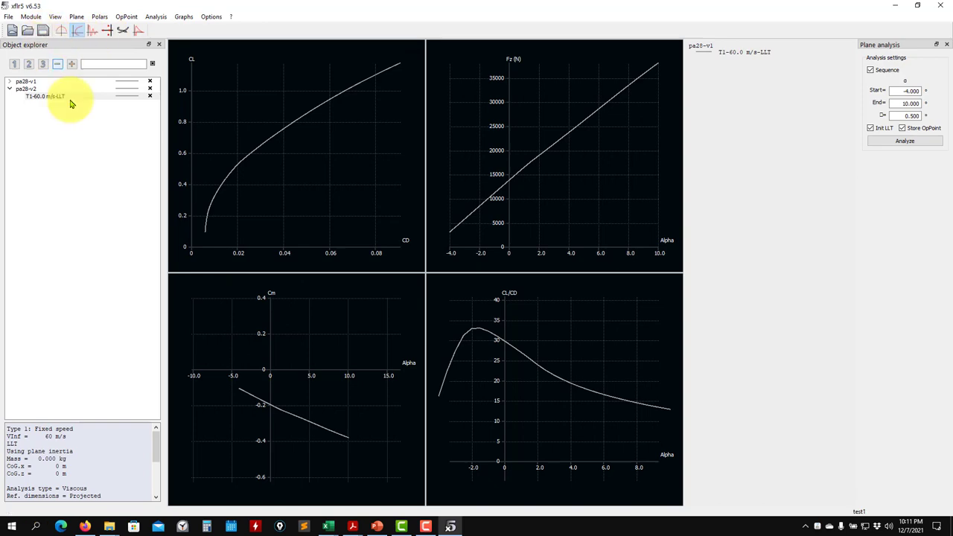
left_click(905, 140)
scroll(512, 208, "up", 2)
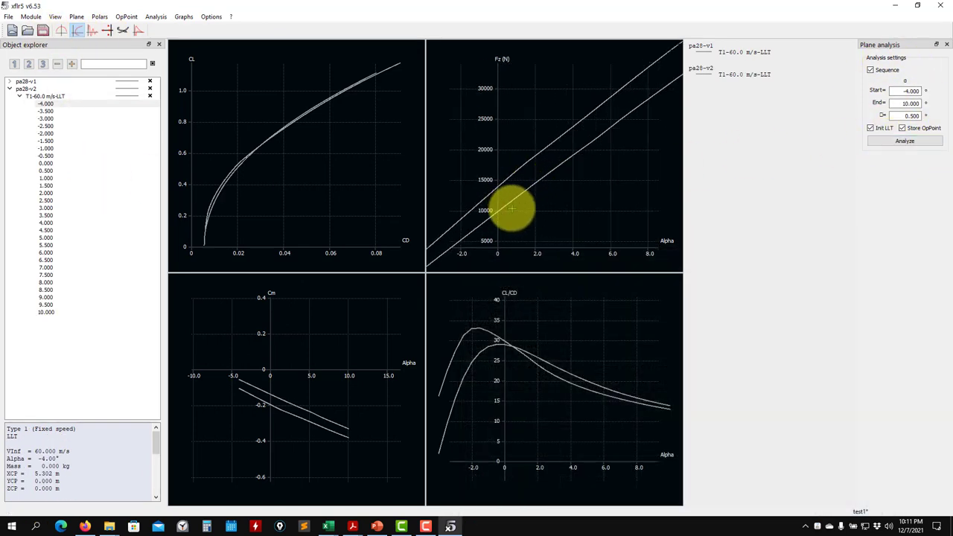
- Examine the Fz versus Alpha graph around zero alpha to compare the lift of pa28-v1 and pa28-v2
scroll(512, 208, "up", 3)
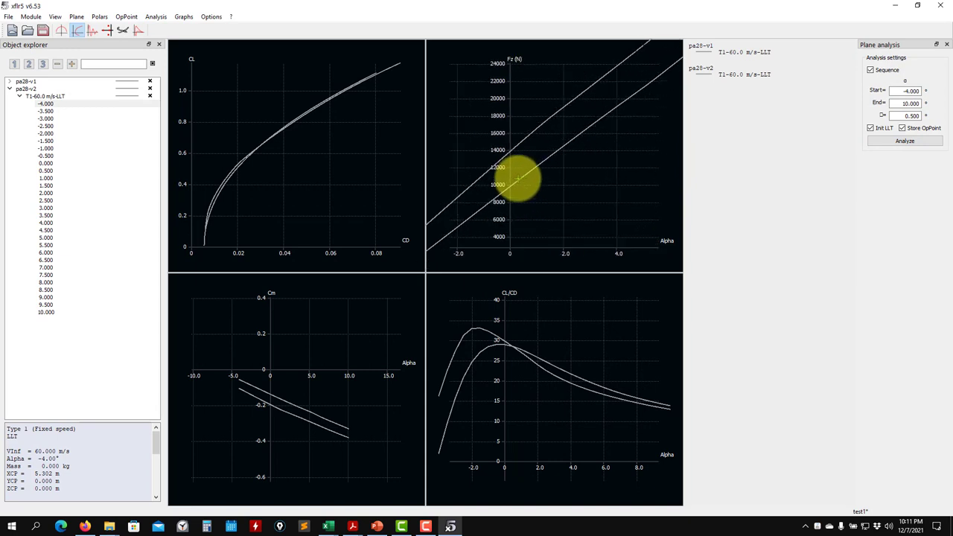
scroll(518, 176, "up", 2)
scroll(496, 202, "up", 1)
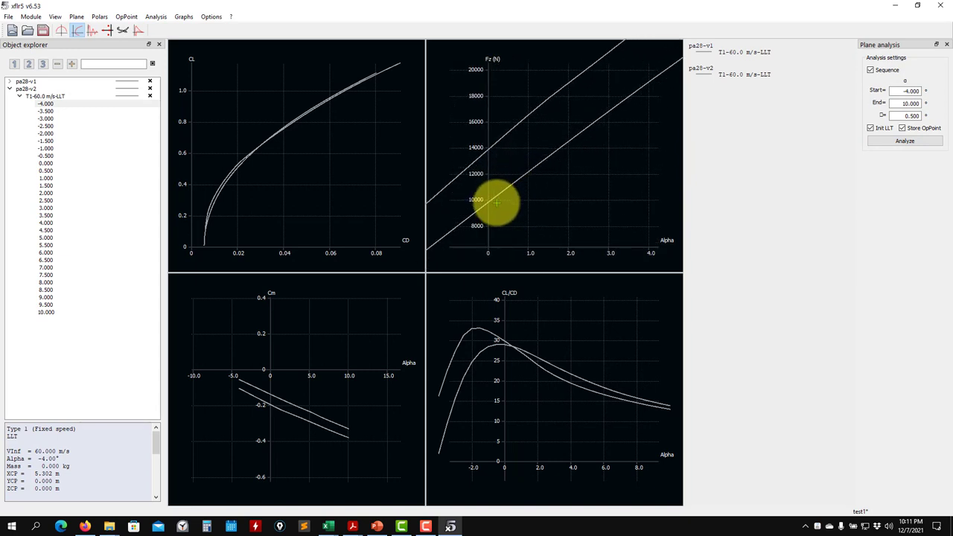
scroll(494, 194, "down", 4)
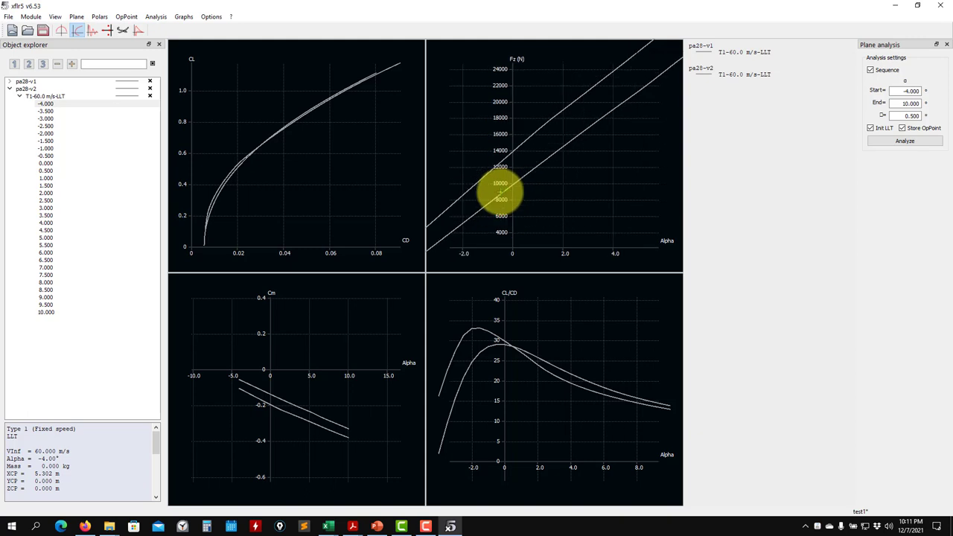
scroll(495, 186, "up", 2)
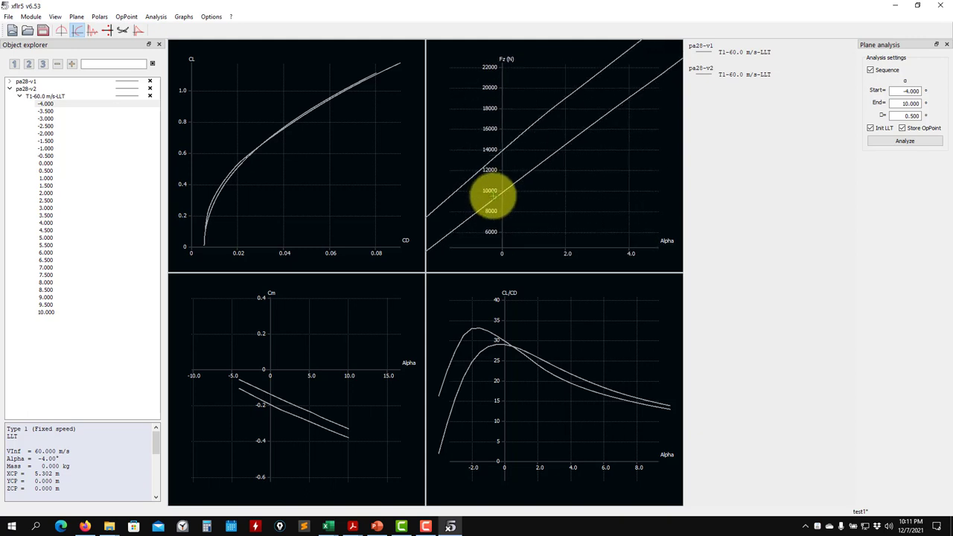
scroll(495, 204, "up", 2)
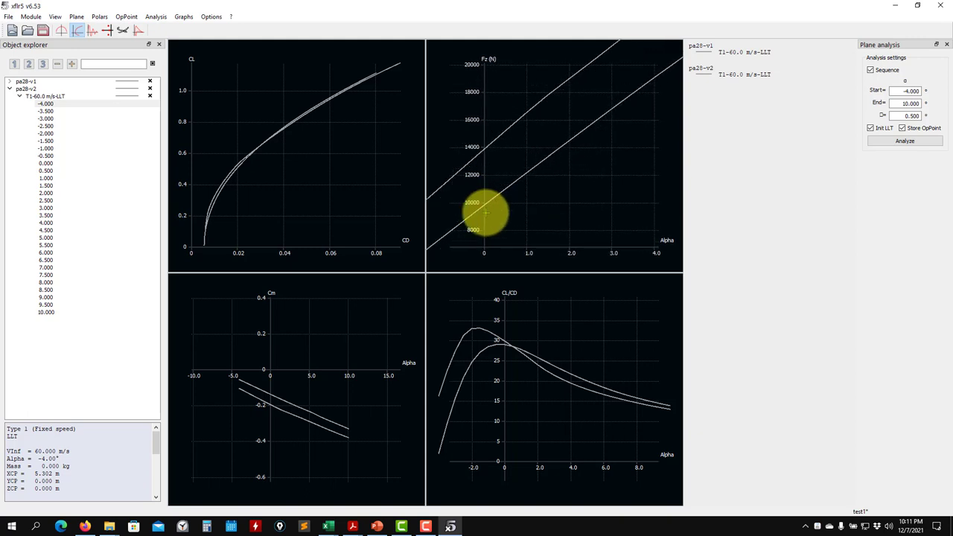
scroll(497, 191, "up", 2)
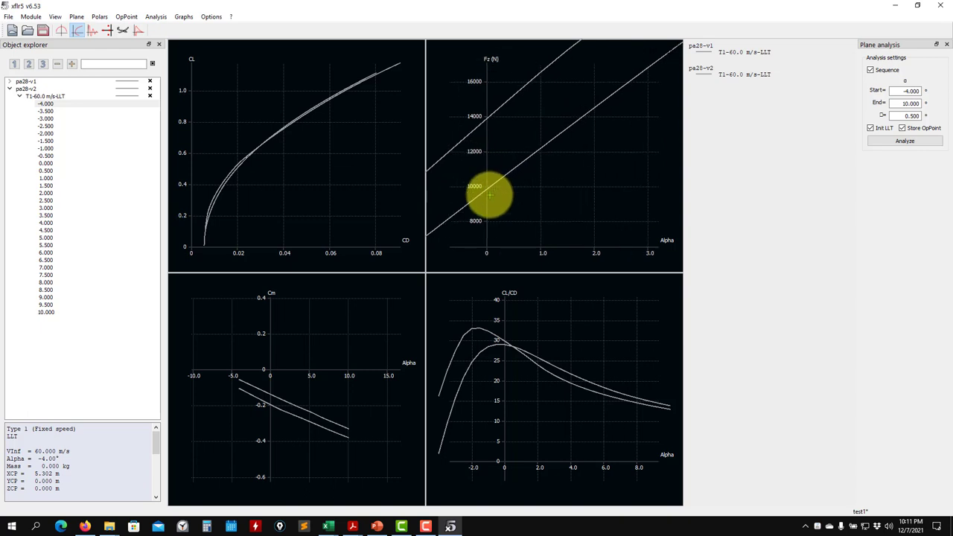
scroll(491, 194, "down", 4)
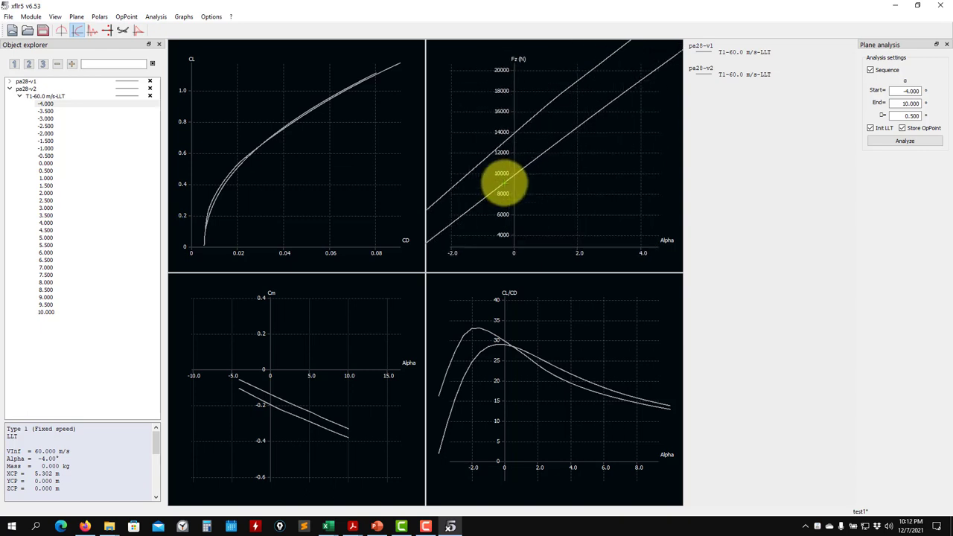
scroll(521, 162, "down", 3)
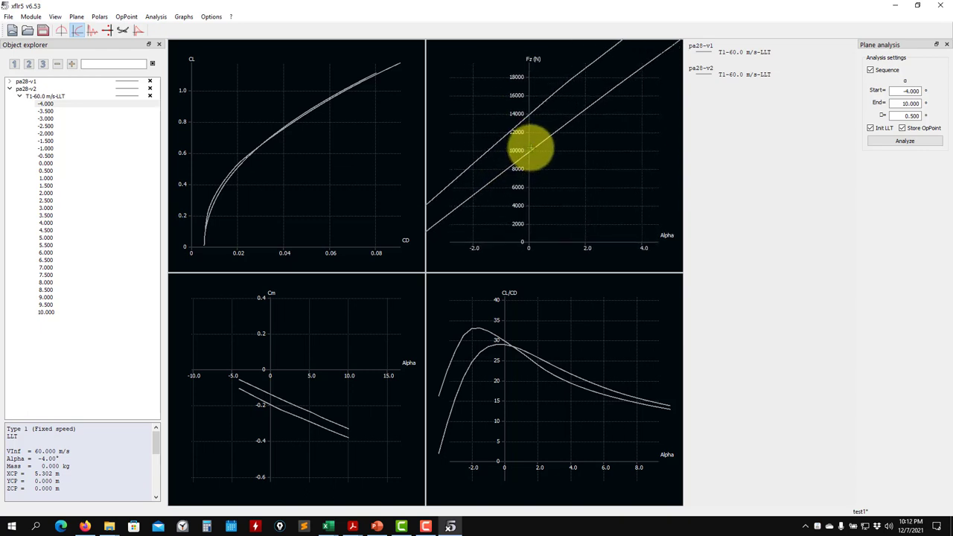
scroll(532, 154, "down", 3)
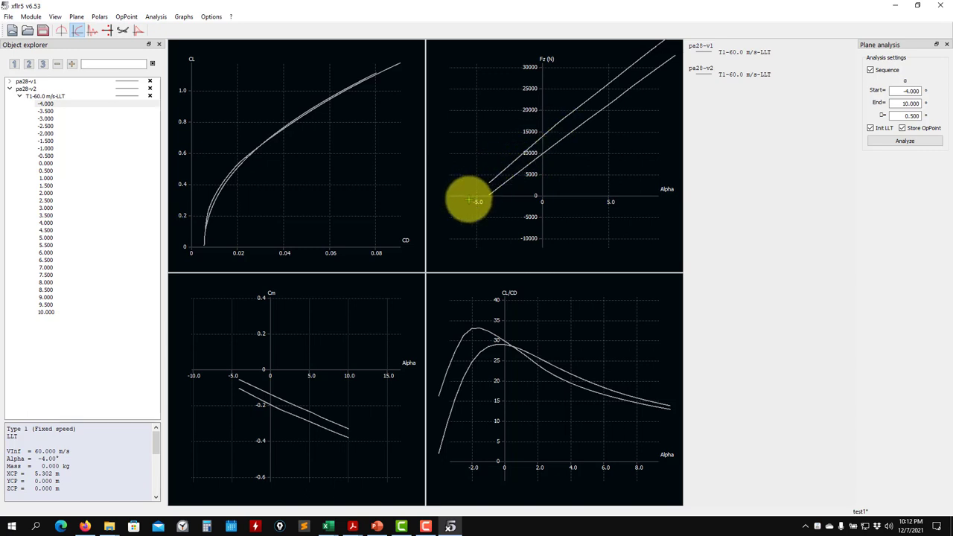
scroll(526, 170, "up", 4)
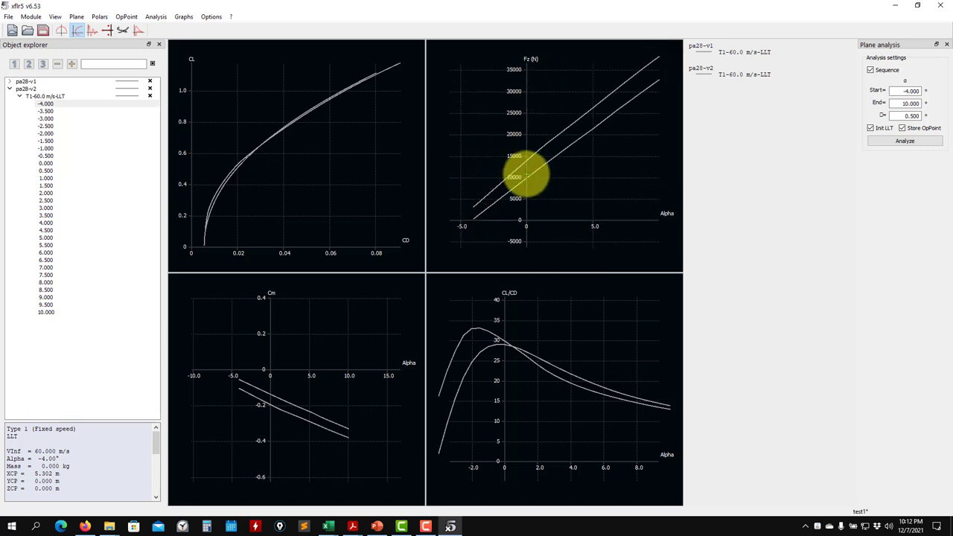
scroll(523, 184, "up", 3)
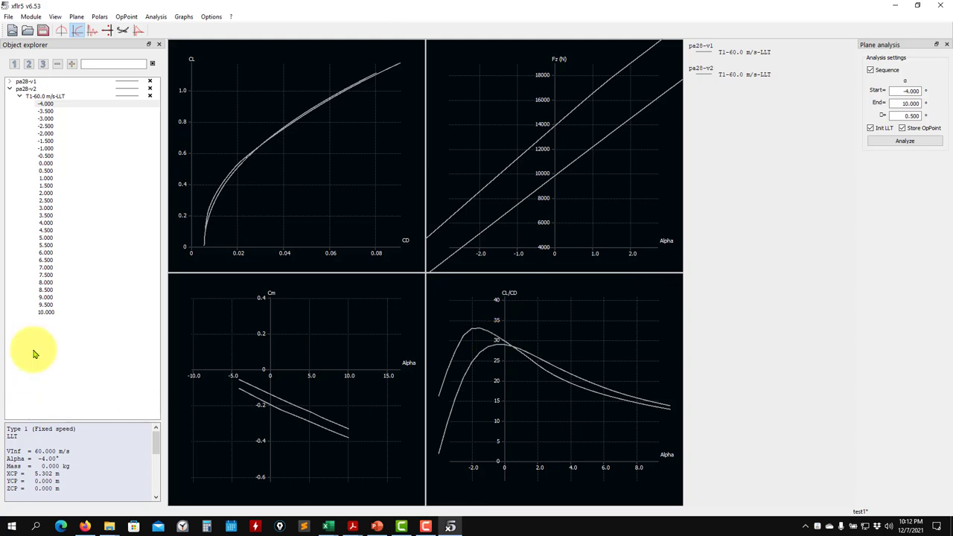
- Change the curve colour of the pa28-v2 T1-60.0 m/s-LLT polar to green
right_click(125, 98)
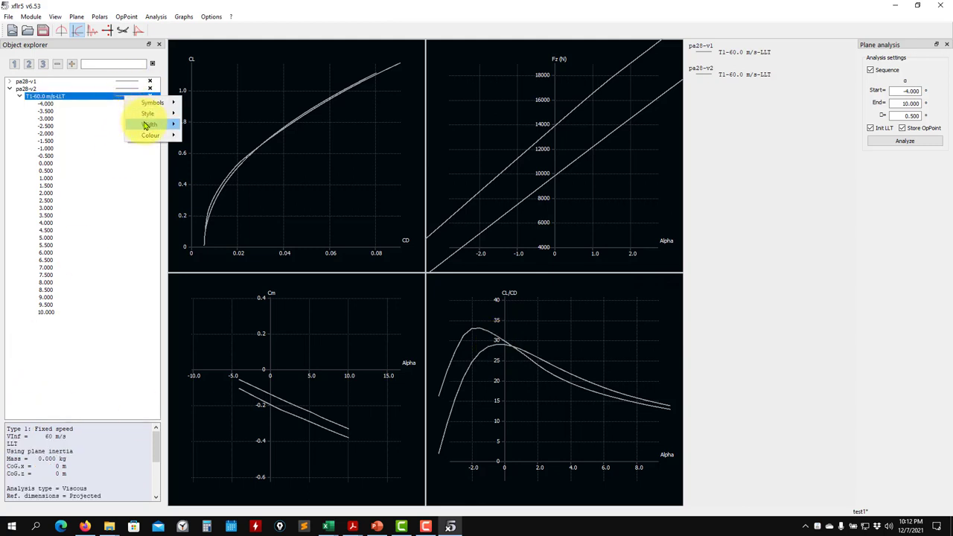
mouse_move(171, 135)
left_click(248, 136)
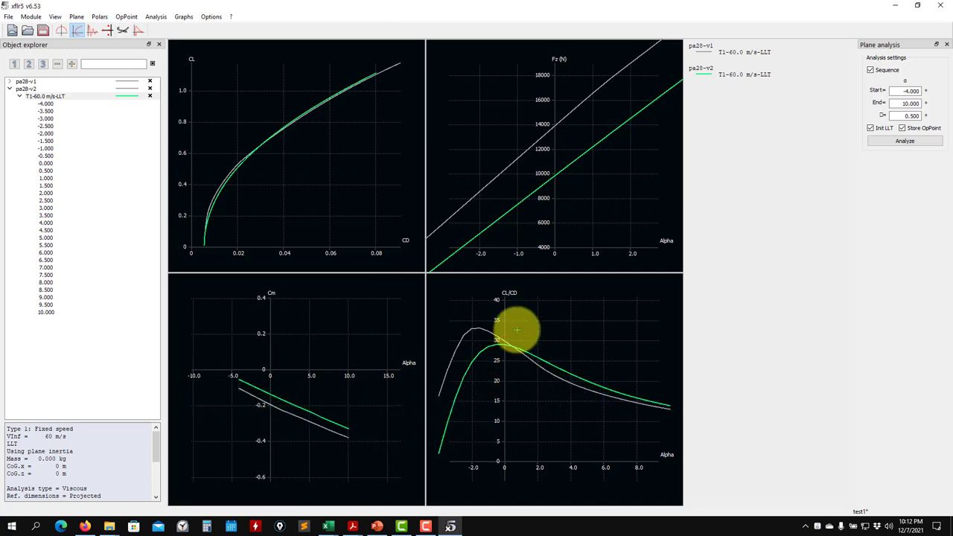
- Examine the low-drag region of the CL versus CD graph to compare the curves of both planes
scroll(285, 174, "up", 2)
left_click_drag(285, 173, 325, 157)
scroll(325, 157, "up", 2)
scroll(325, 157, "up", 5)
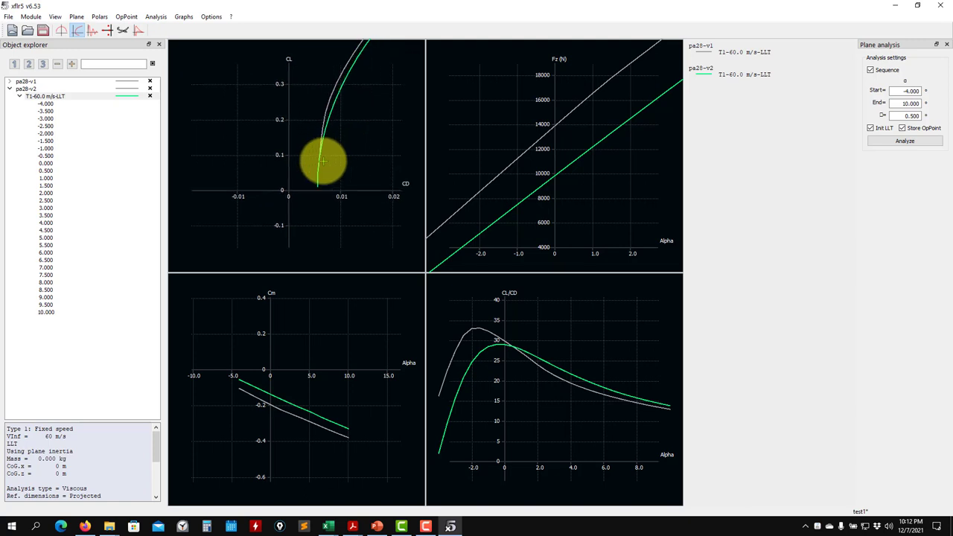
scroll(298, 170, "down", 3)
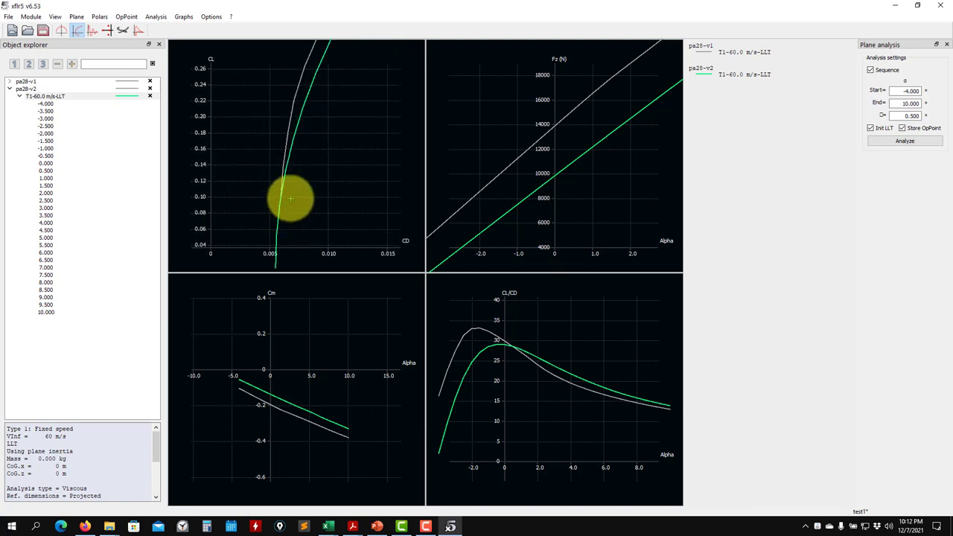
left_click_drag(303, 143, 238, 178)
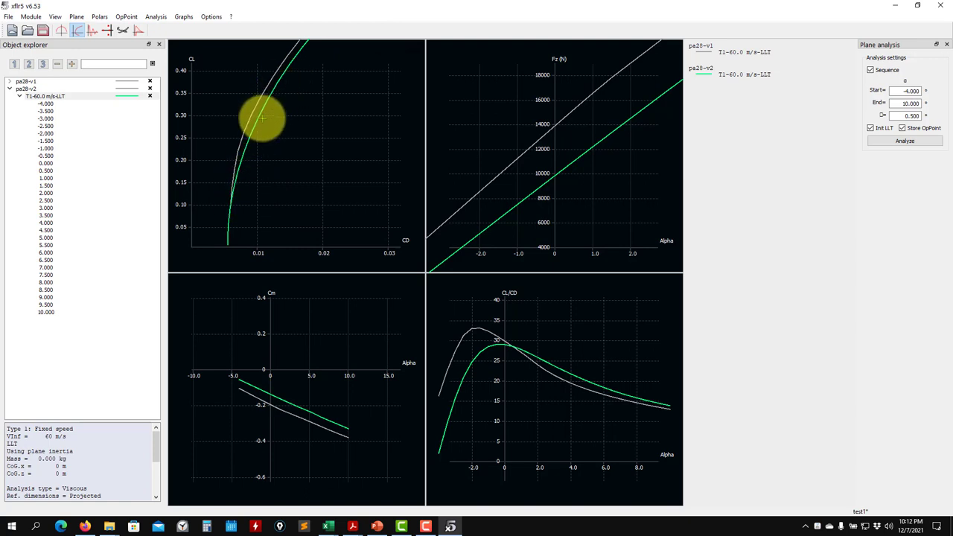
left_click_drag(249, 162, 233, 185)
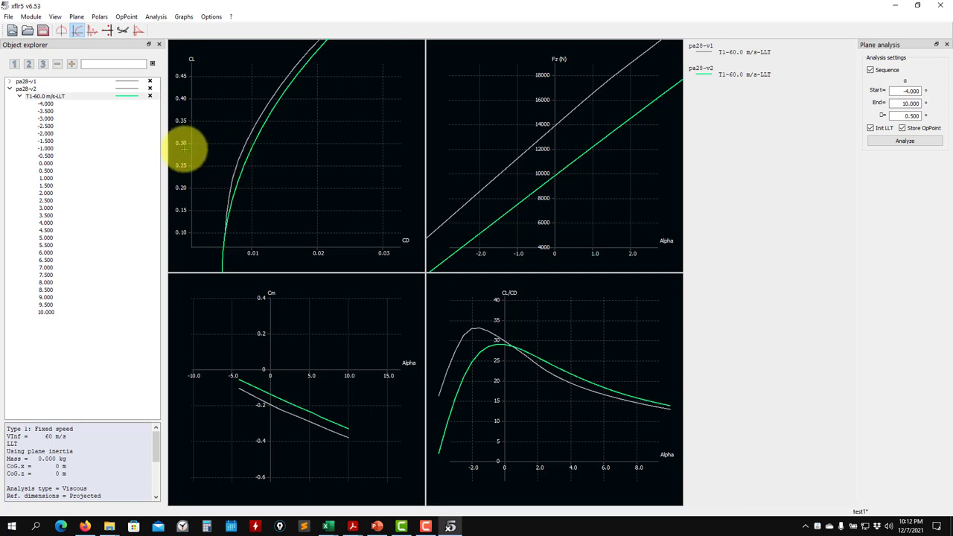
scroll(270, 117, "down", 2)
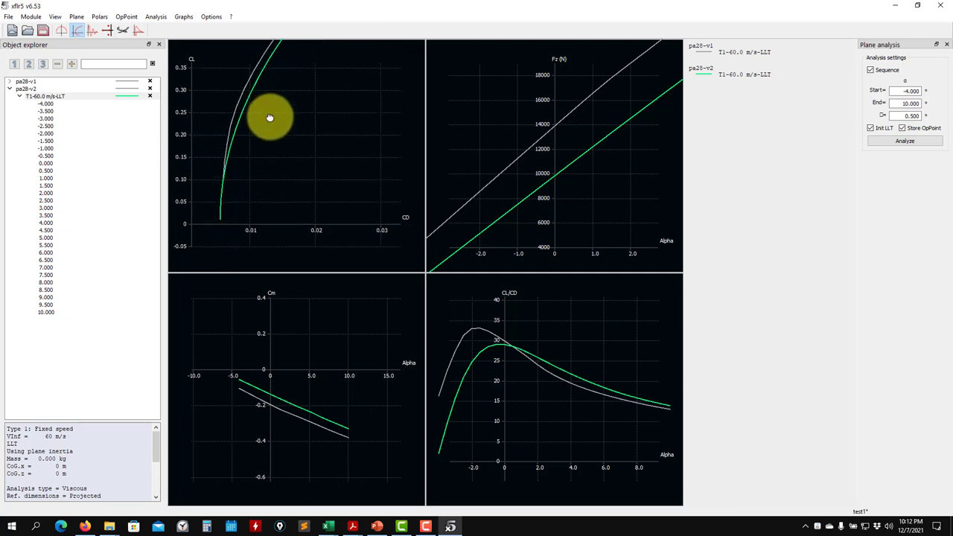
scroll(287, 153, "up", 2)
- Set the CL versus CD graph to plot CD_viscous against CD and inspect the curves of both planes
right_click(297, 192)
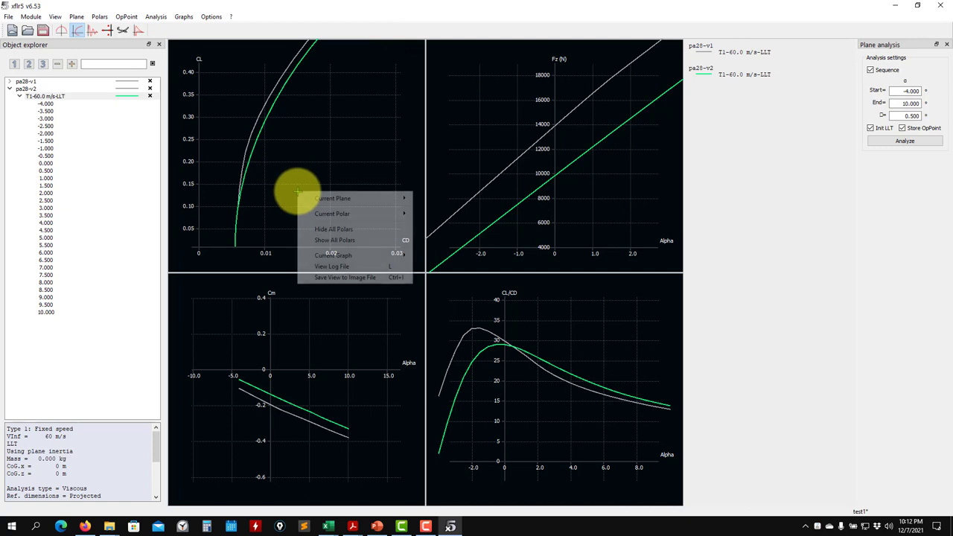
mouse_move(325, 257)
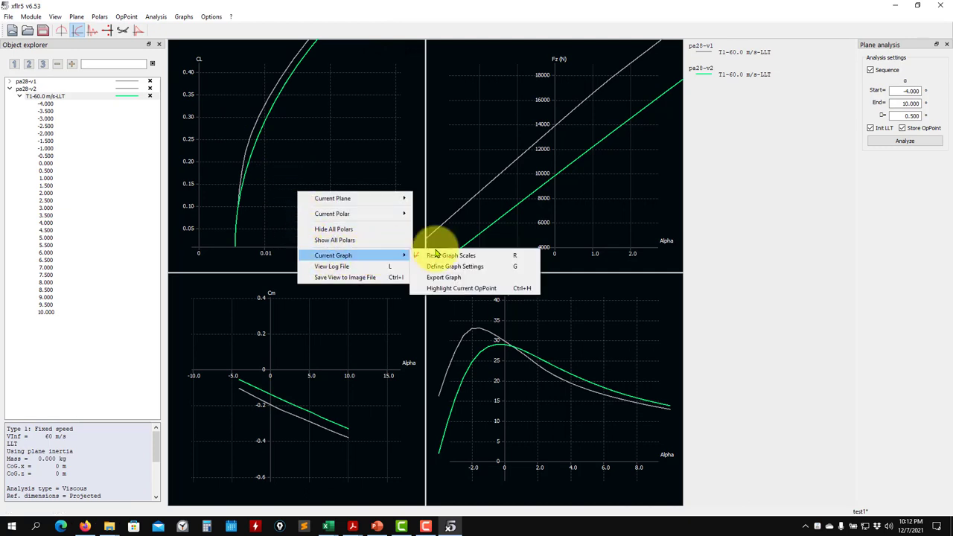
left_click(466, 267)
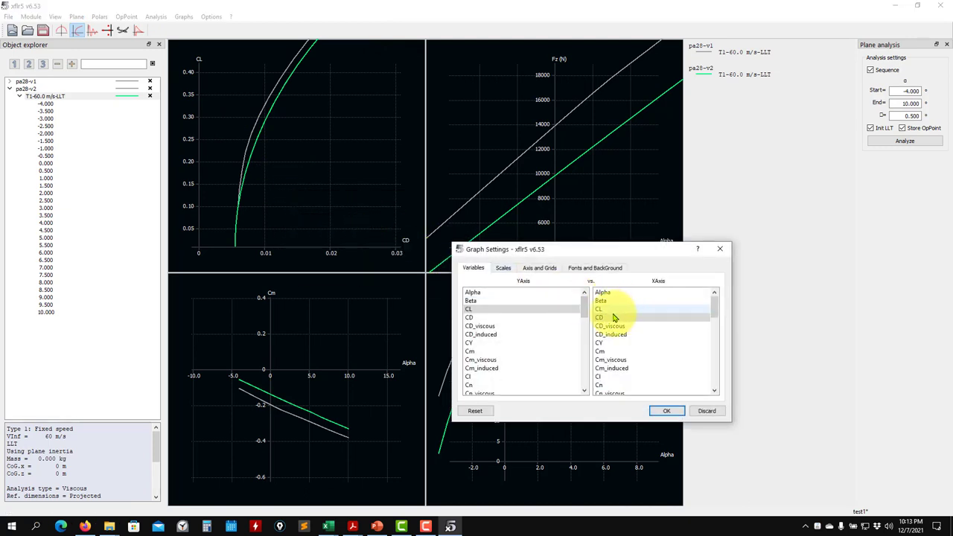
left_click(491, 329)
left_click(673, 415)
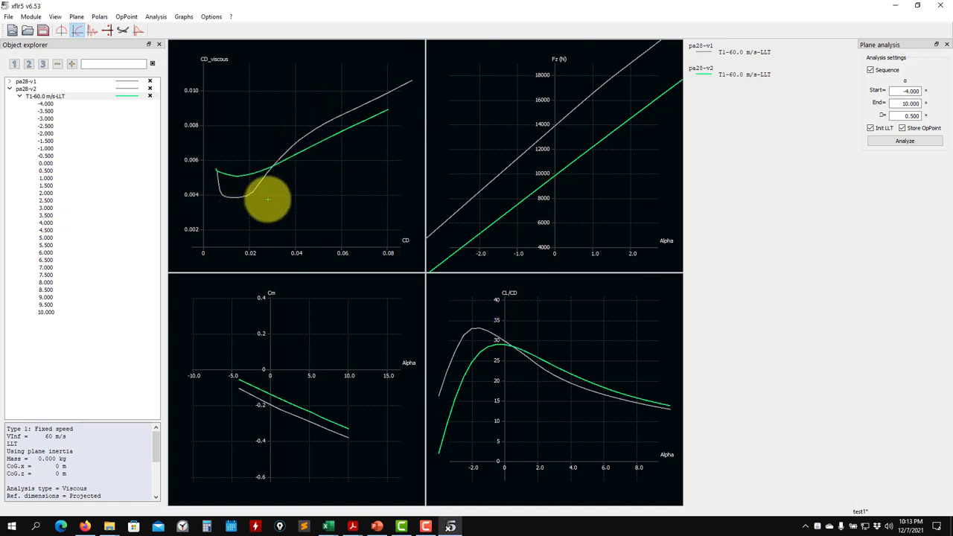
left_click_drag(251, 193, 235, 192)
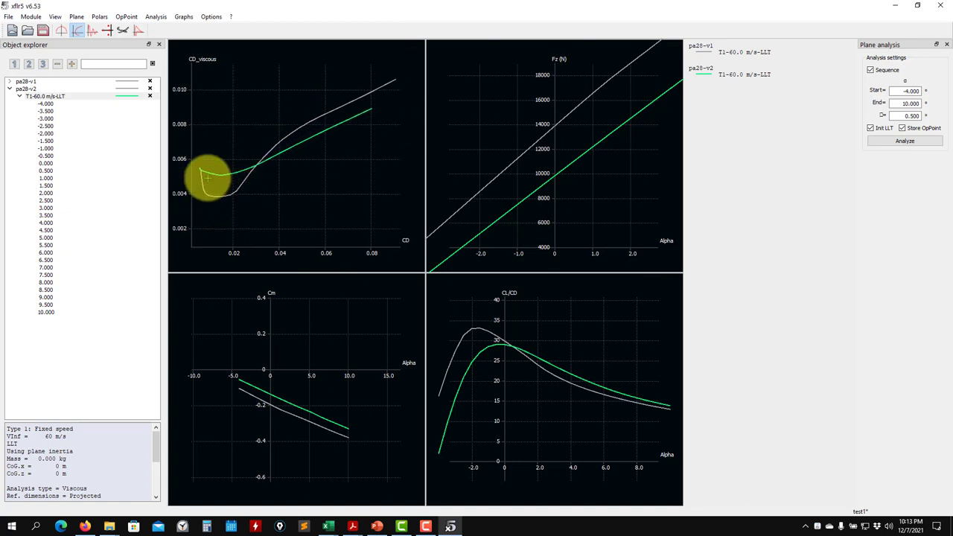
- Change the CD_viscous graph's Y variable to CD_induced, reset its scales, and inspect the curves at low CD
right_click(302, 192)
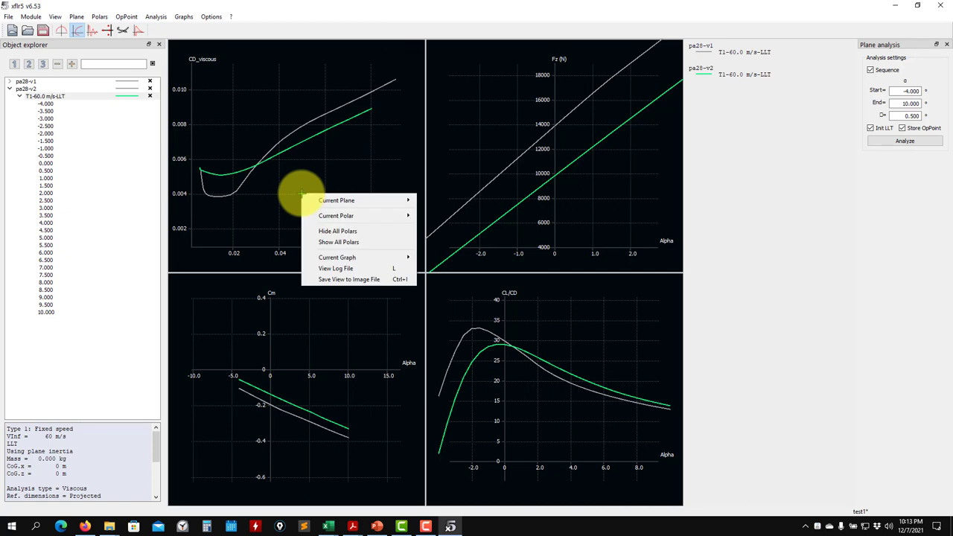
mouse_move(349, 257)
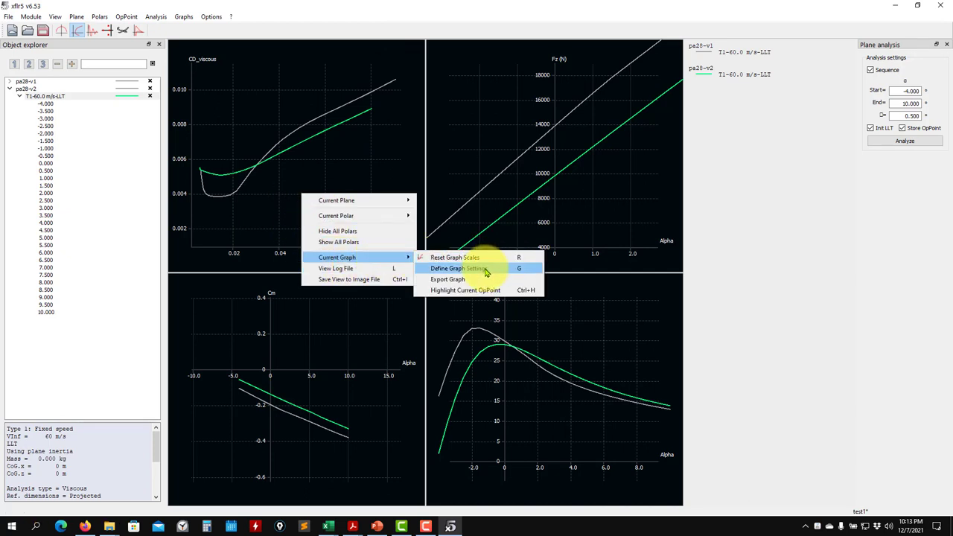
left_click(485, 272)
left_click(495, 334)
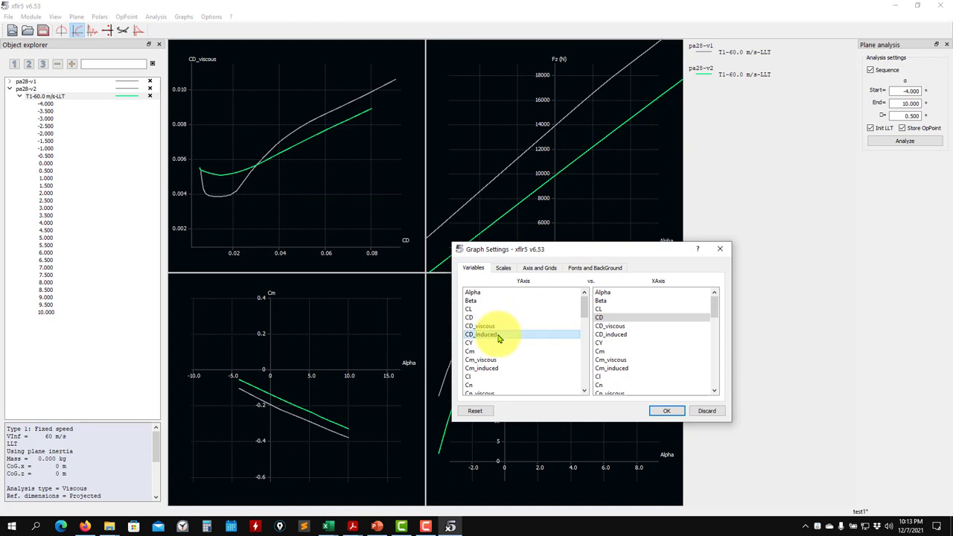
left_click(665, 411)
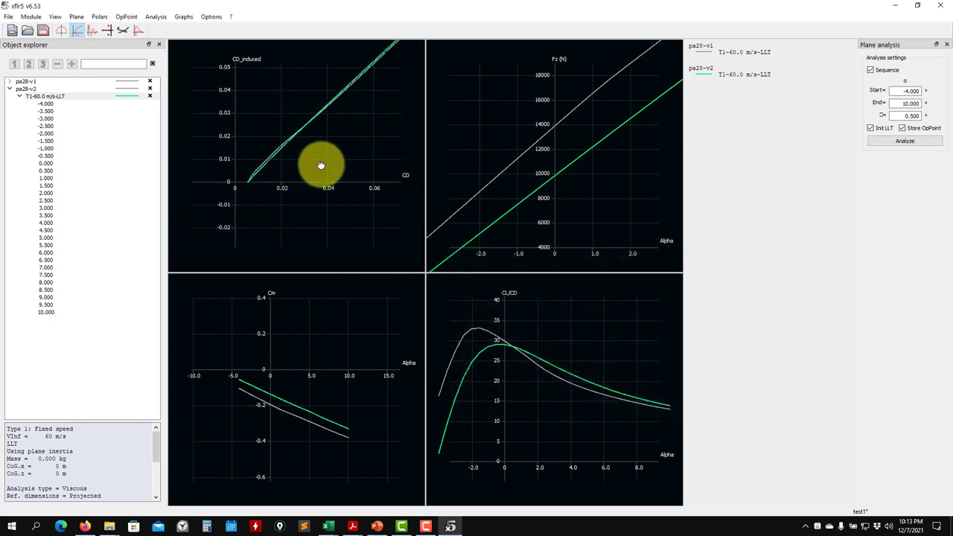
key("r")
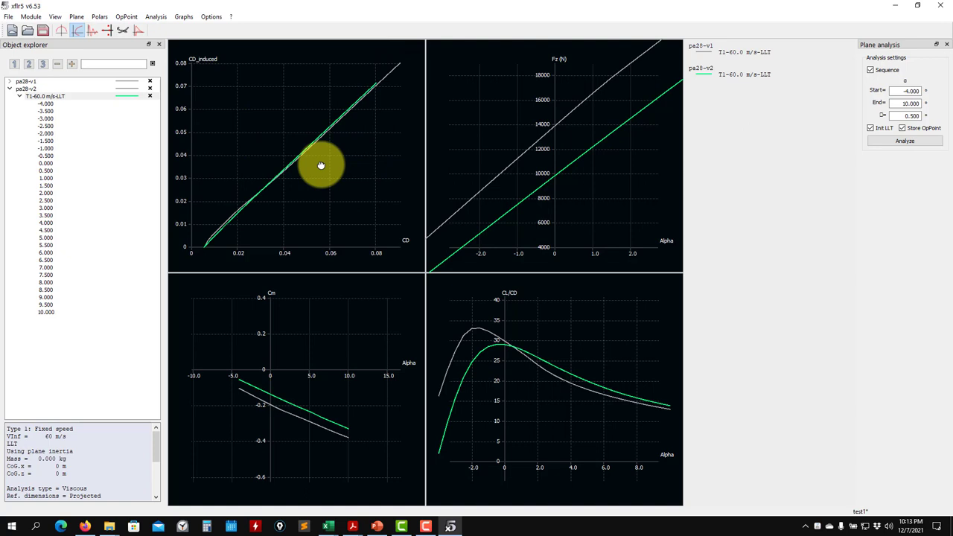
scroll(232, 235, "up", 1)
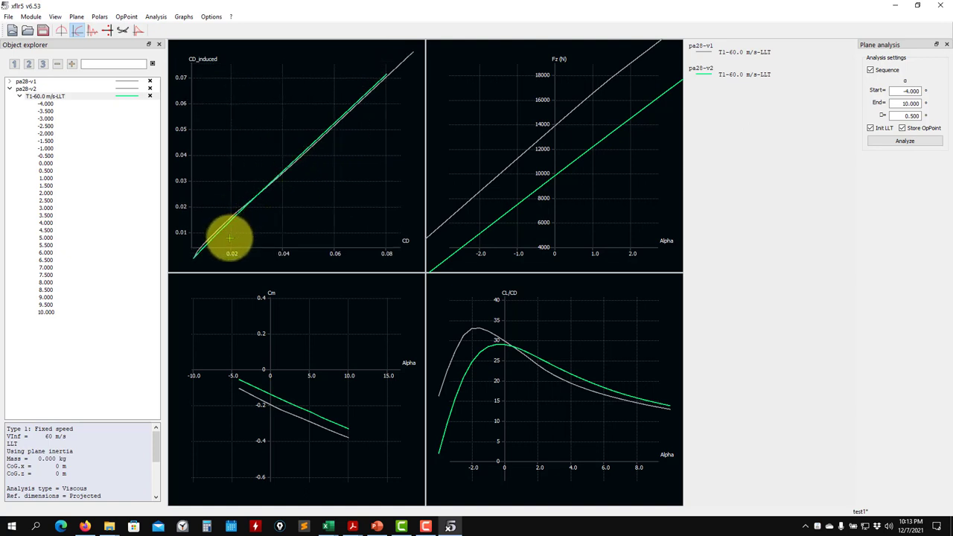
scroll(232, 227, "down", 3)
- Set the CD_induced graph to plot CL against CD_induced and inspect the curves near the origin
right_click(306, 213)
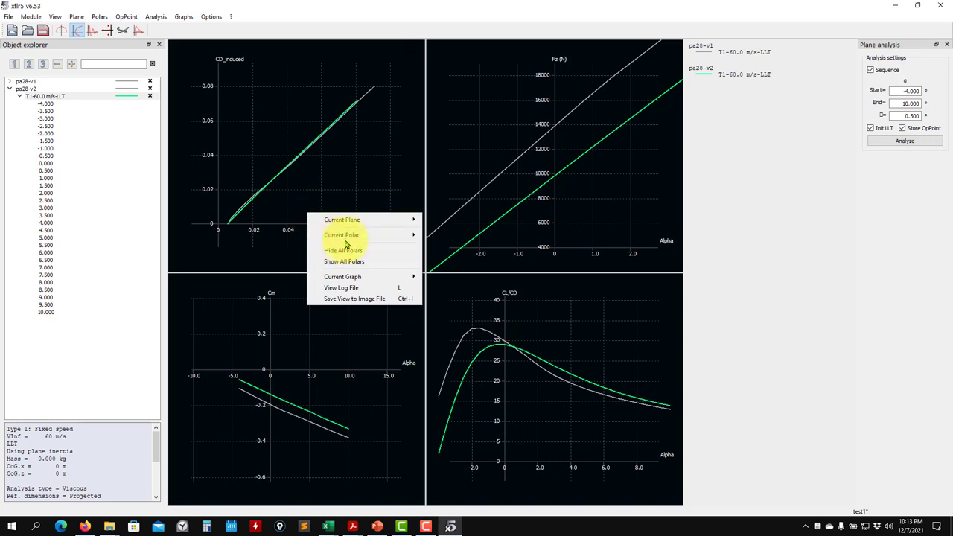
mouse_move(386, 276)
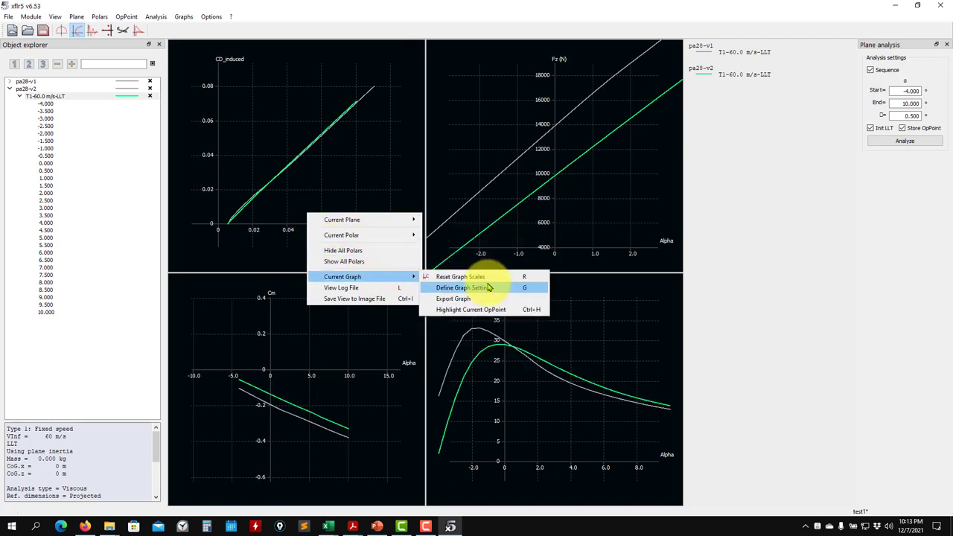
left_click(488, 288)
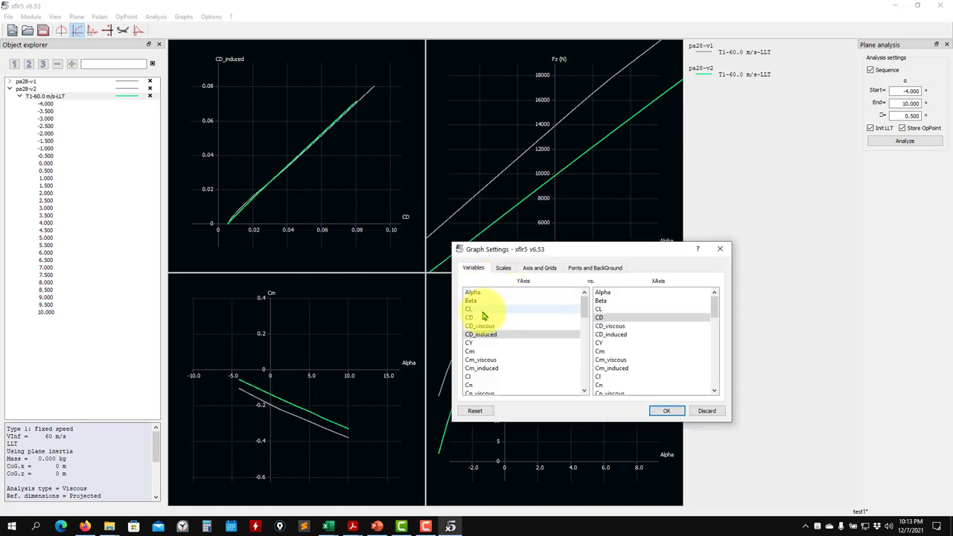
left_click(470, 309)
left_click(610, 334)
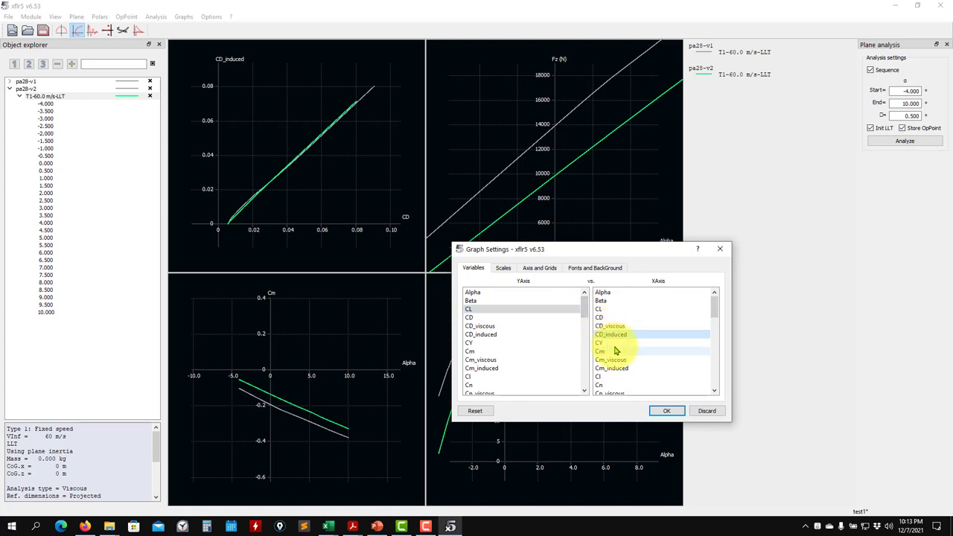
left_click(665, 410)
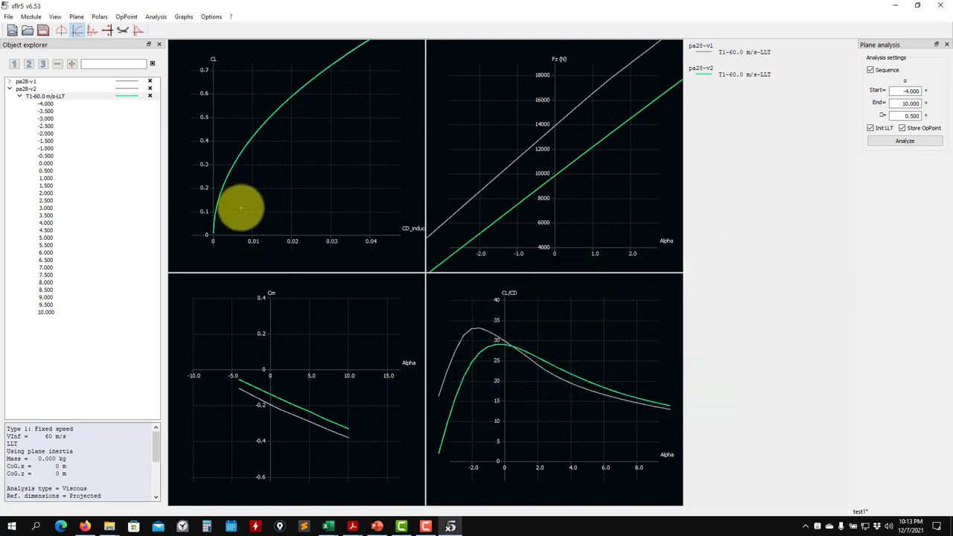
scroll(241, 208, "up", 10)
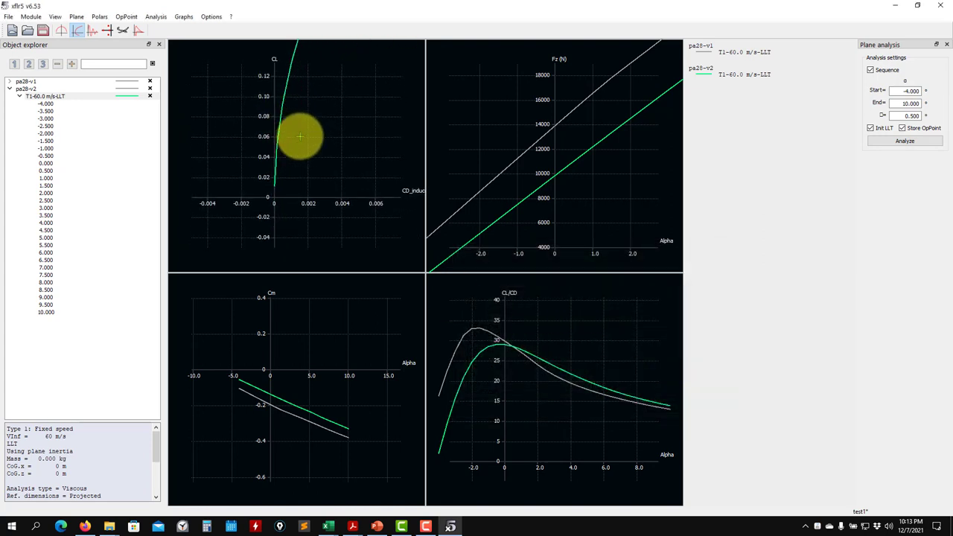
- Examine the CL versus CD_induced curves from near the origin out to their upper end, finishing with the graph's scales reset
scroll(300, 136, "up", 8)
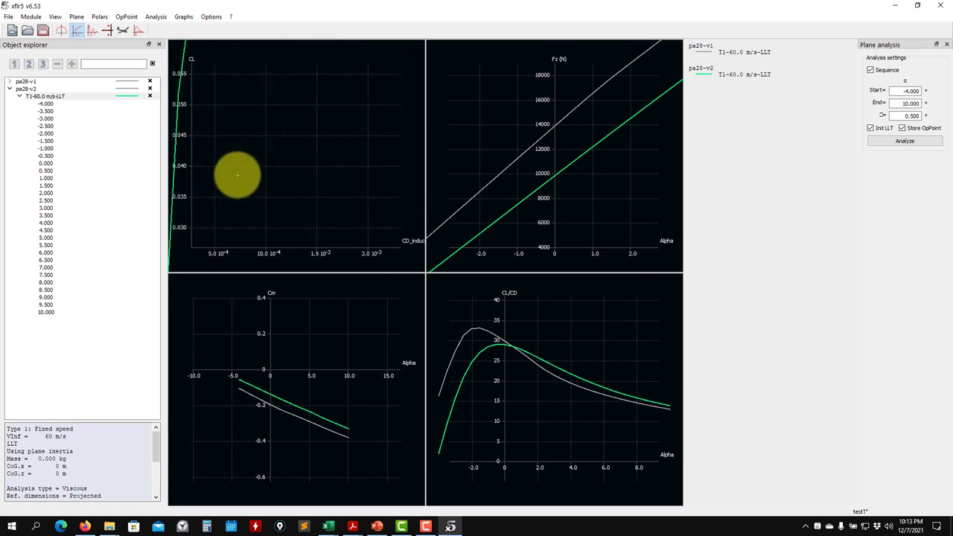
scroll(224, 181, "down", 12)
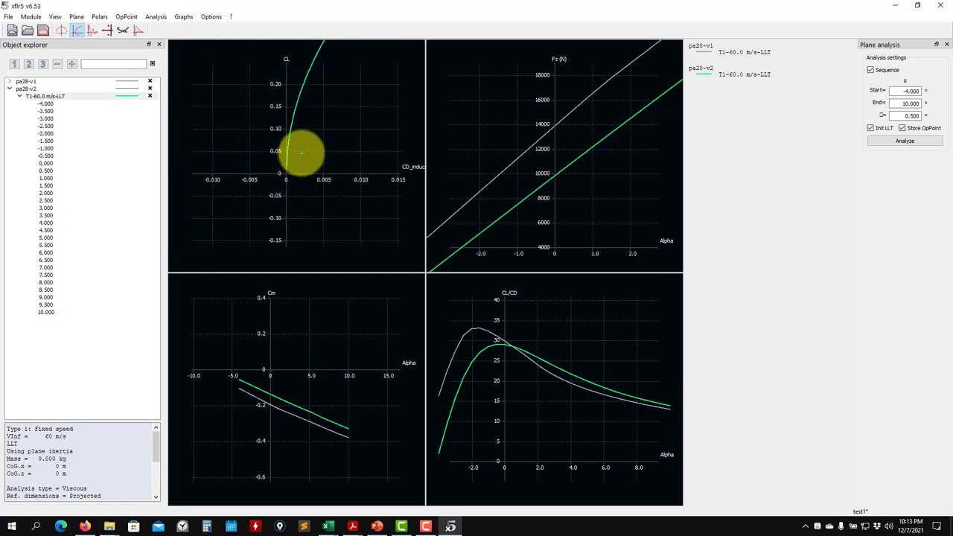
scroll(302, 152, "down", 8)
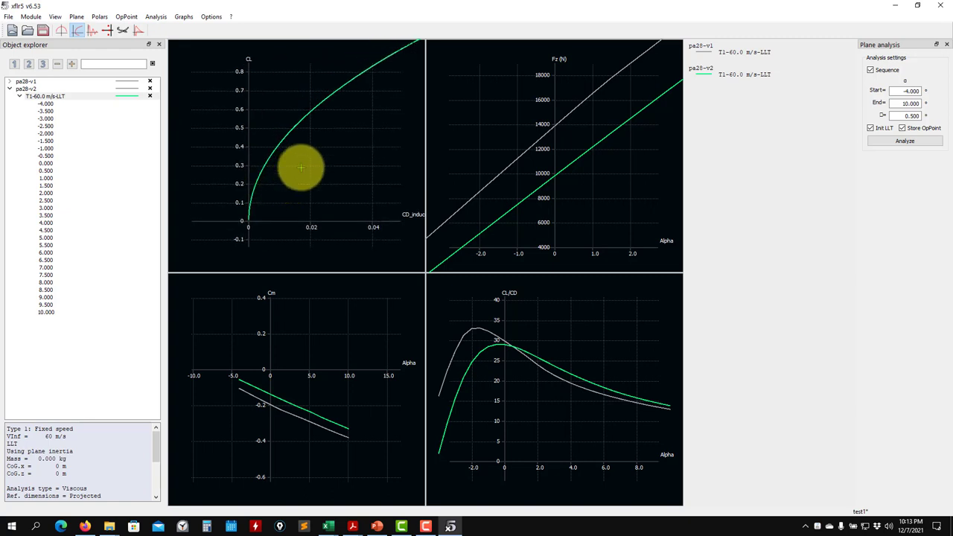
scroll(301, 168, "down", 6)
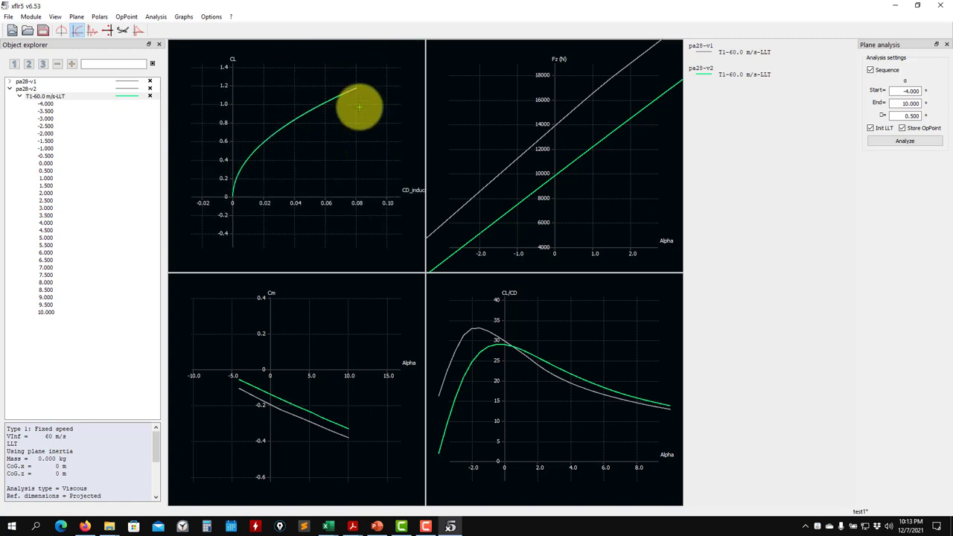
key("r")
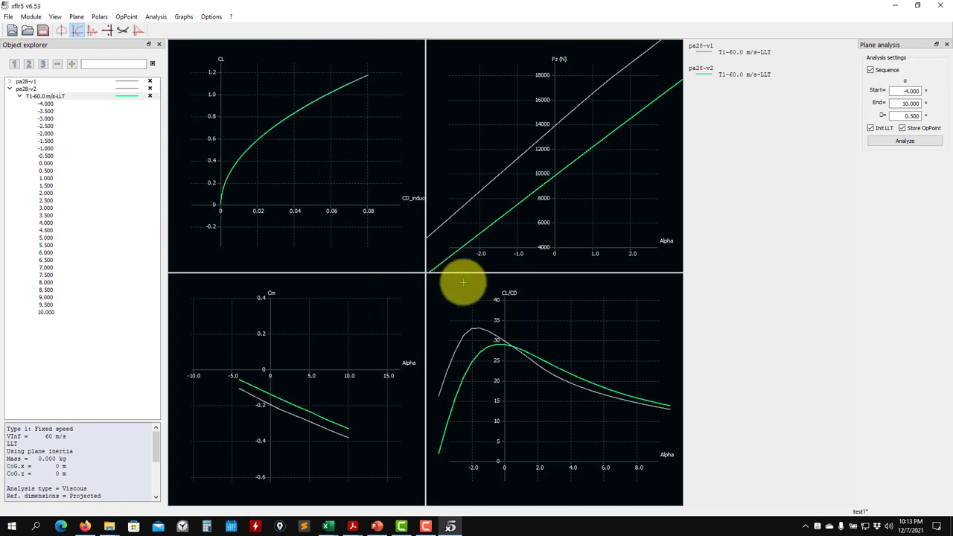
- Switch to the 3D view and show pa28-v2 at its 0.000° operating point of the T1-60.0 m/s-LLT polar
left_click(9, 89)
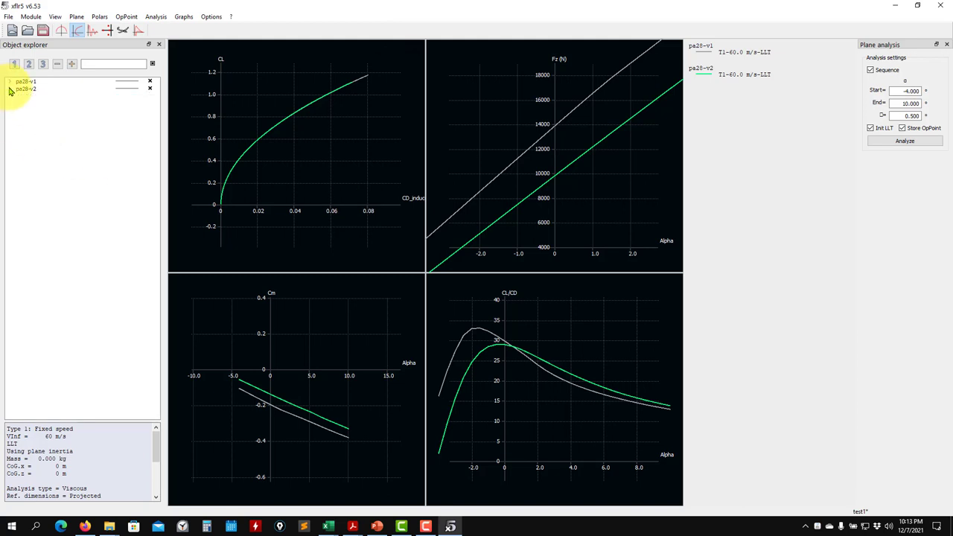
left_click(122, 30)
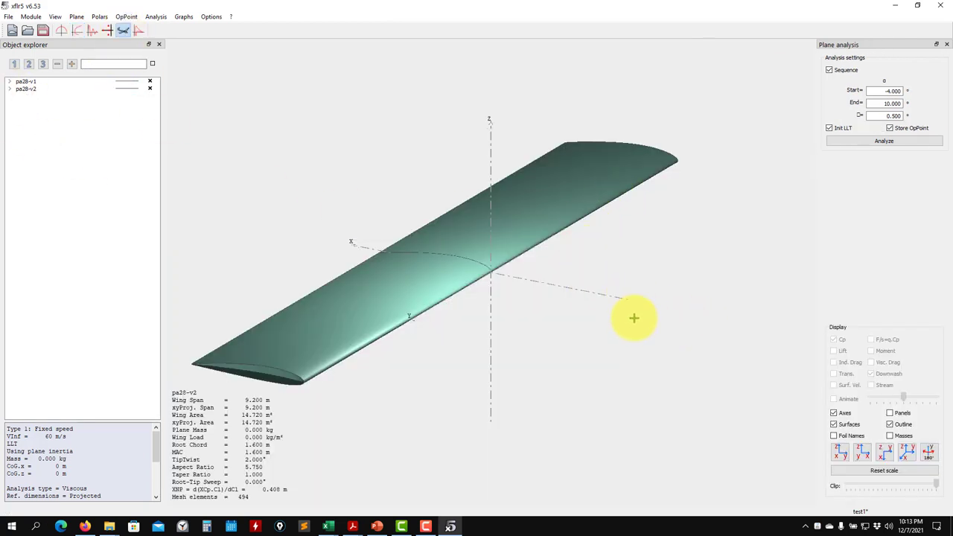
left_click(26, 89)
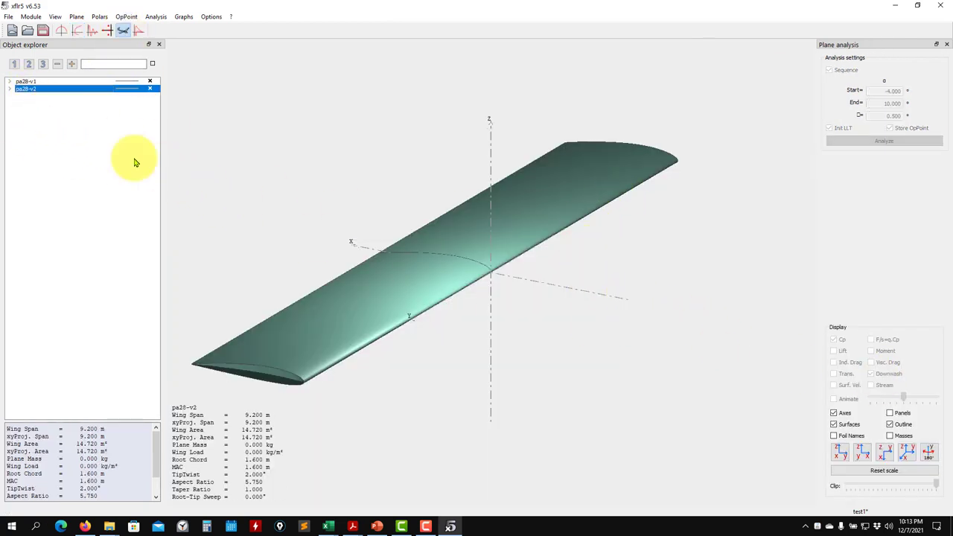
left_click(10, 90)
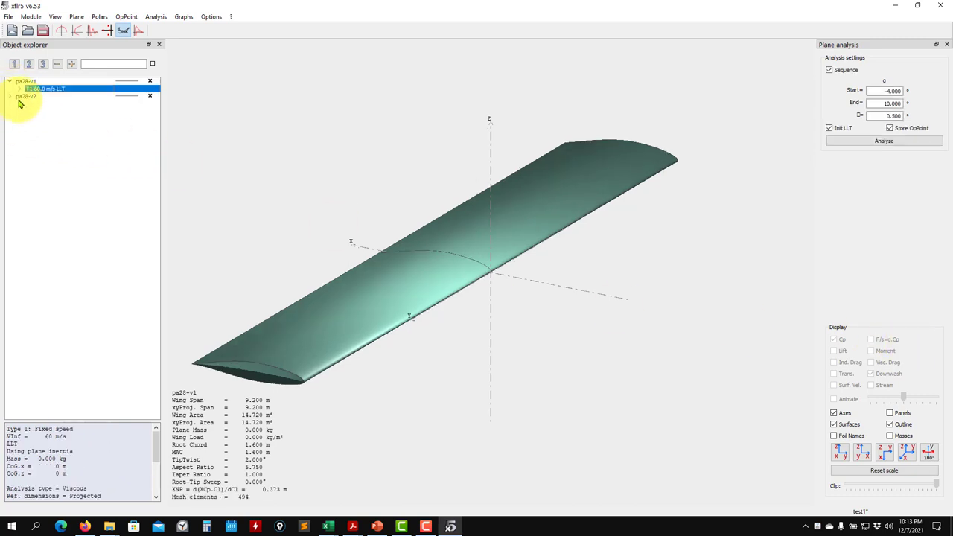
left_click(8, 90)
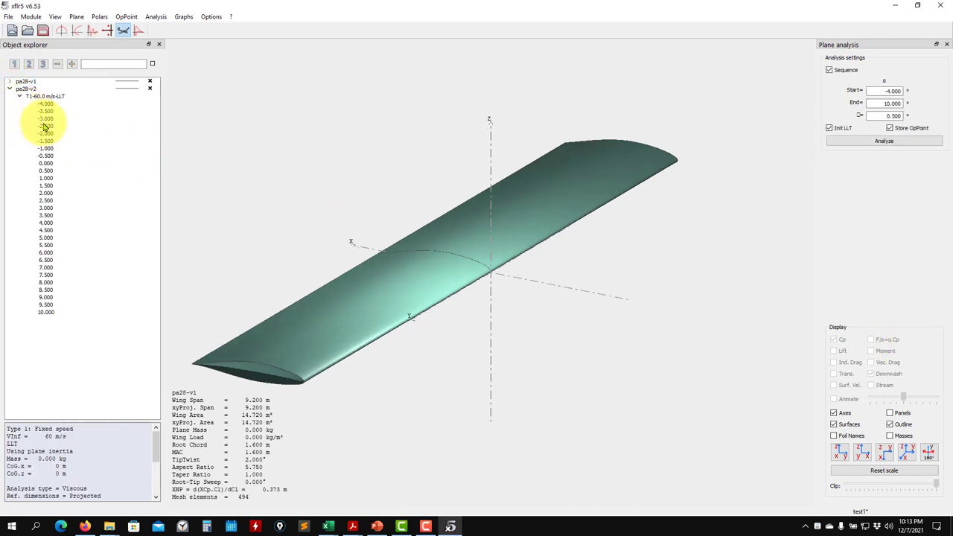
left_click(49, 165)
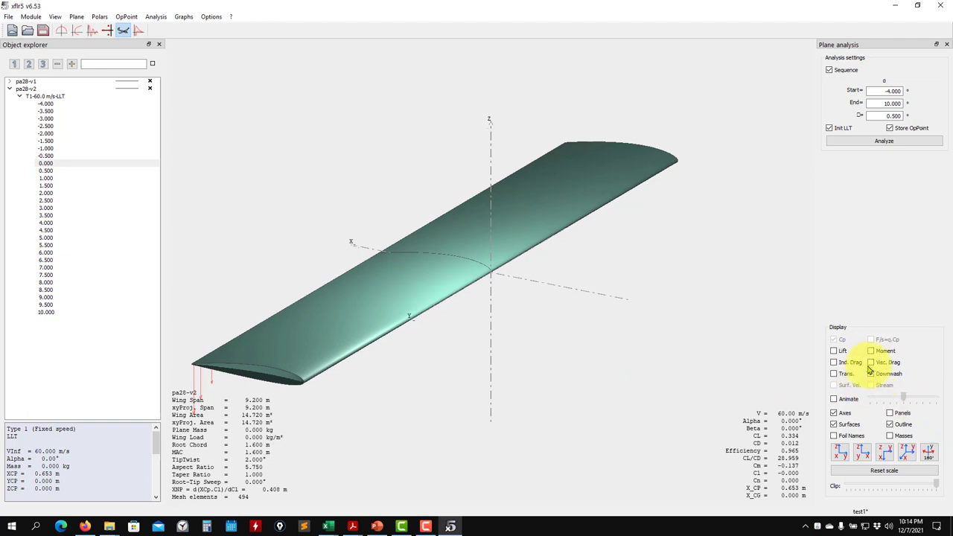
- Display viscous drag, lift, induced drag and transitions on the pa28-v2 wing and inspect them from several viewing directions
left_click(871, 362)
left_click(837, 352)
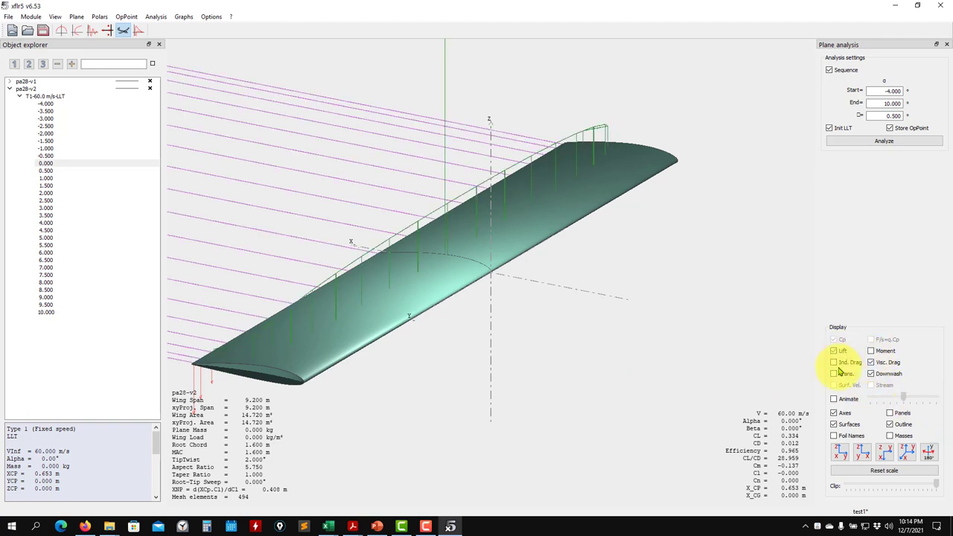
left_click(844, 362)
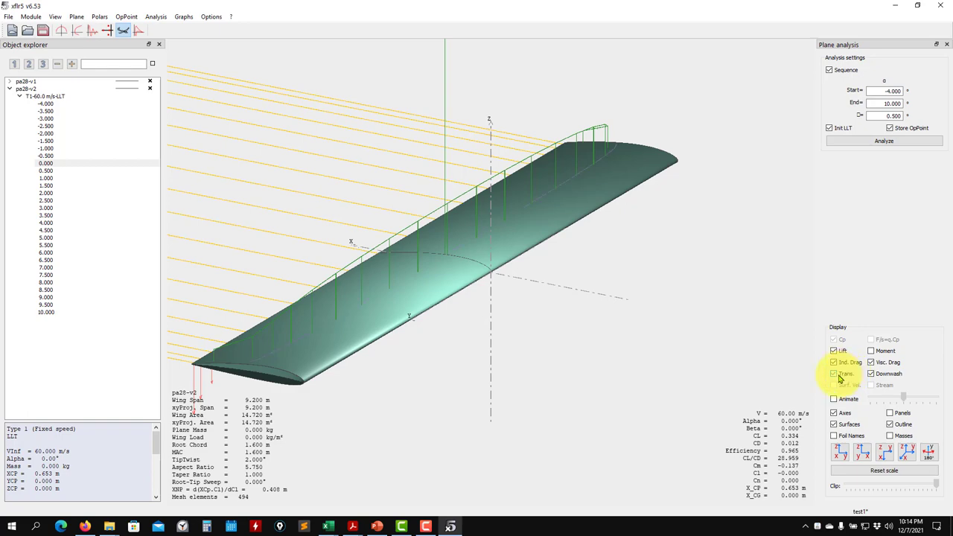
left_click(835, 373)
left_click_drag(378, 276, 417, 346)
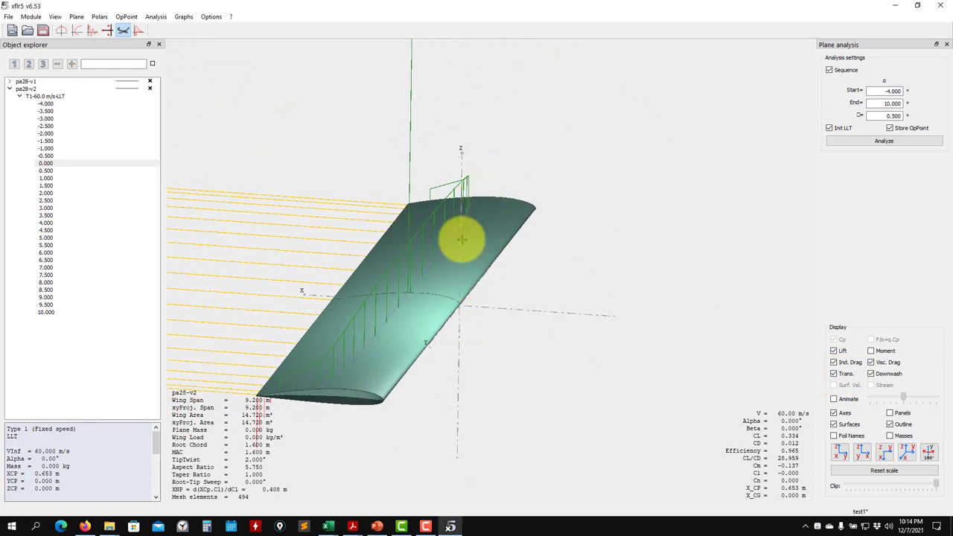
left_click_drag(461, 239, 501, 233)
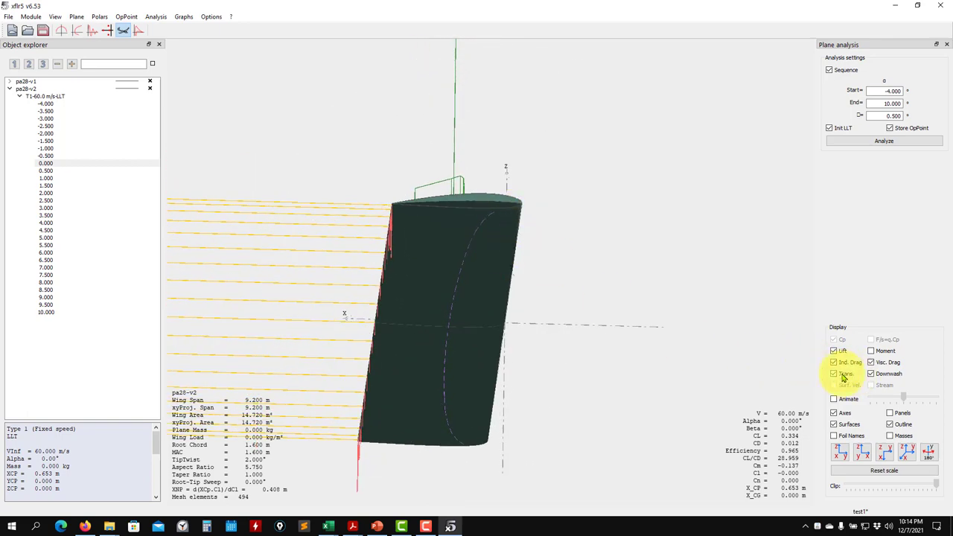
left_click_drag(527, 276, 485, 374)
scroll(491, 374, "down", 3)
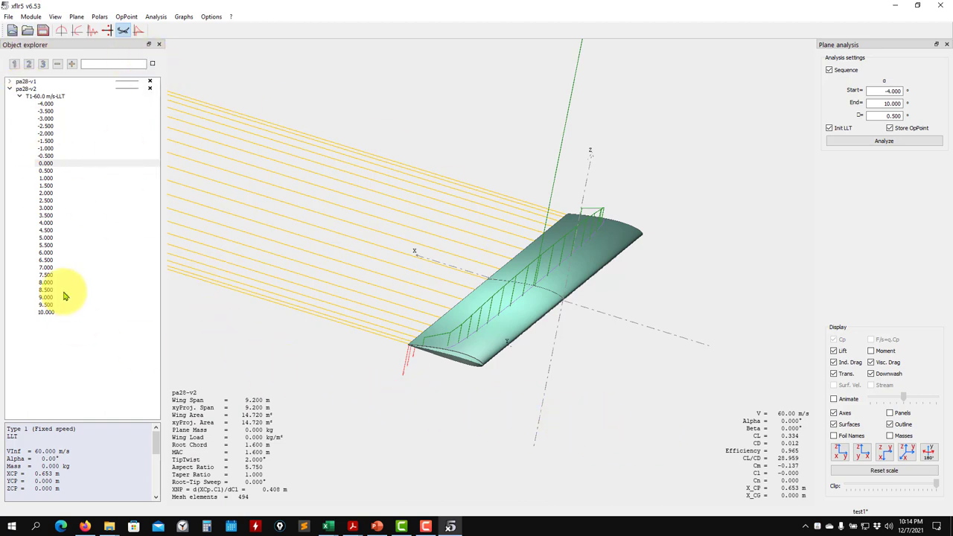
left_click_drag(553, 385, 688, 423)
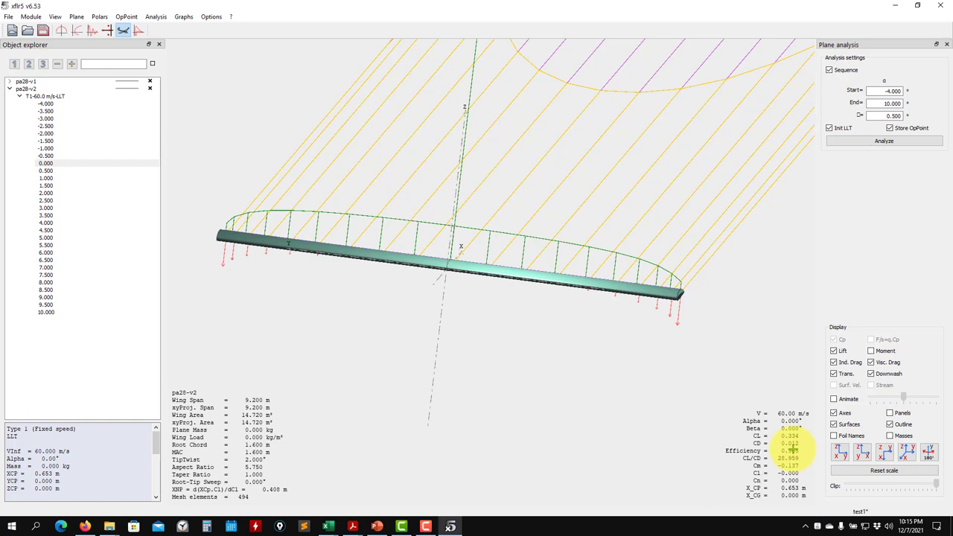
left_click_drag(774, 454, 633, 425)
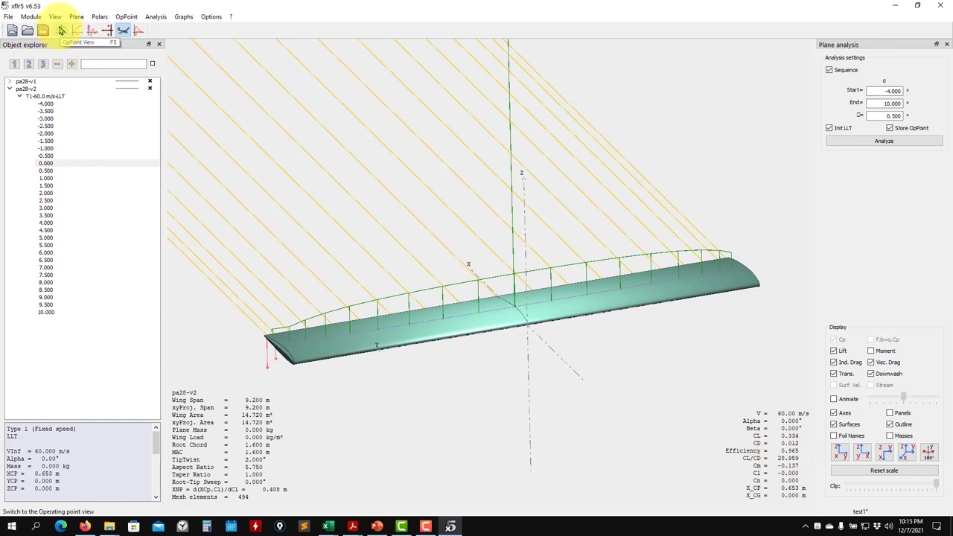
- Switch to the operating point view for pa28-v2 at 0.000° and reset the scales of its Induced Angle and Local lift graphs
left_click(62, 31)
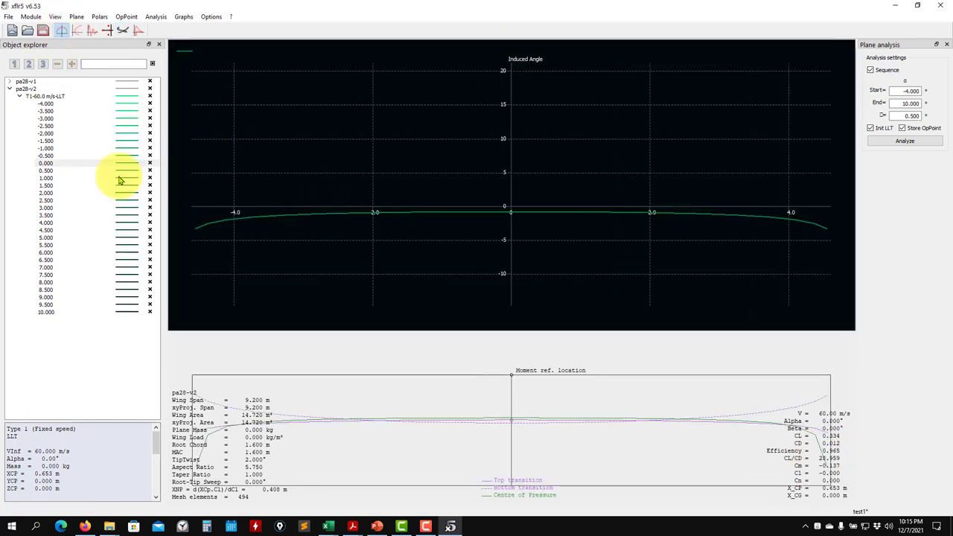
left_click(49, 166)
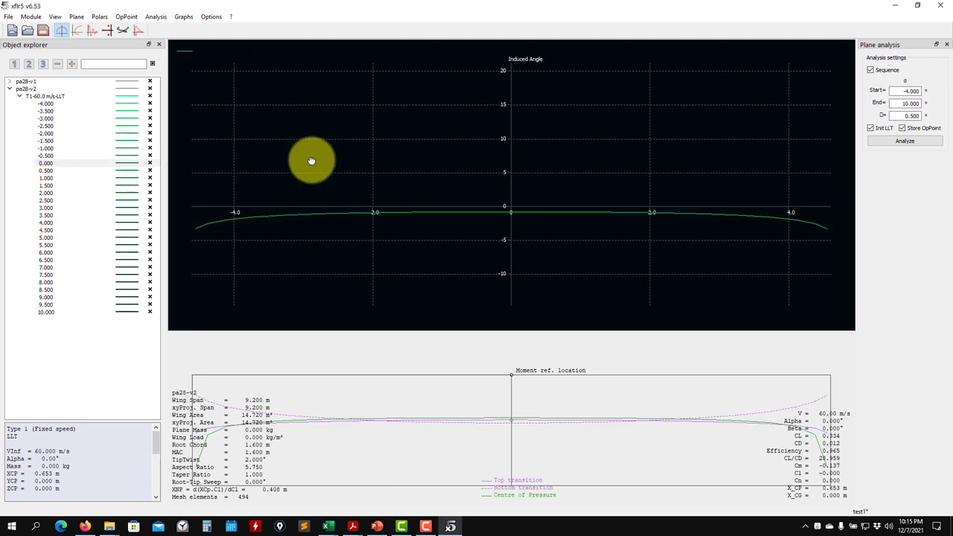
key("r")
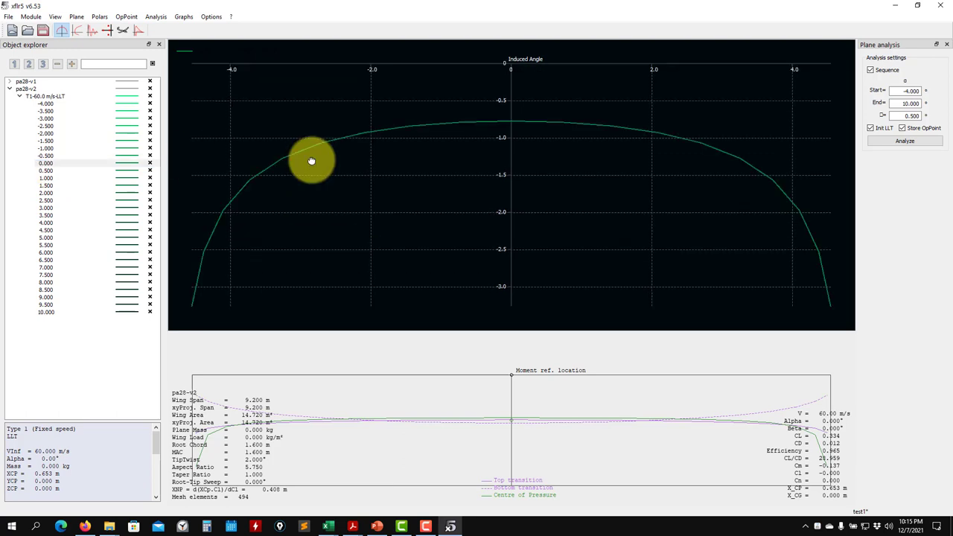
key("2")
key("1")
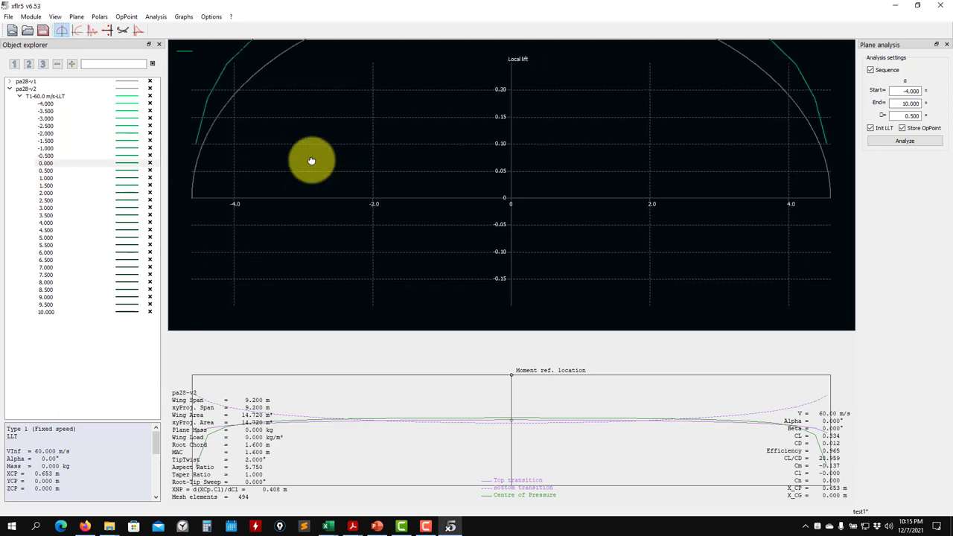
key("r")
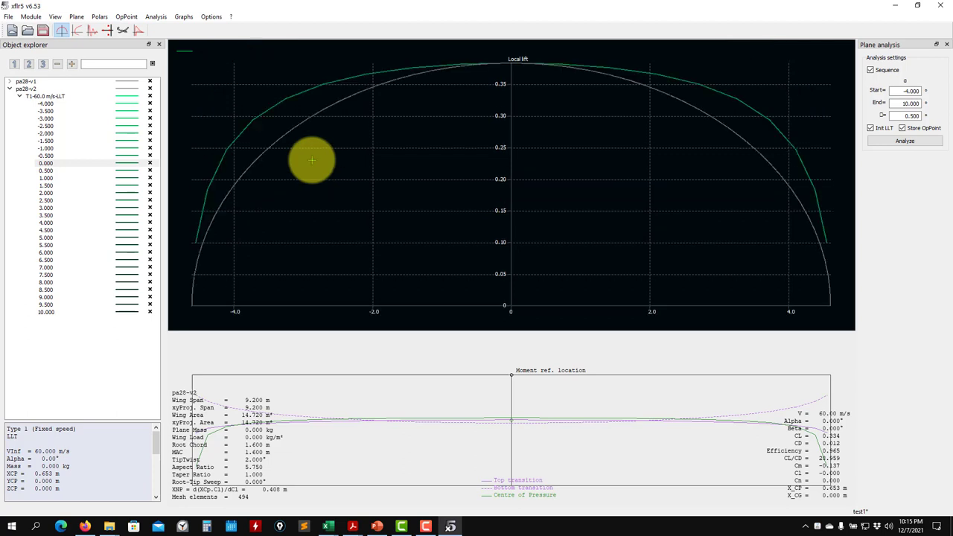
- Compare the Local lift distributions of pa28-v1 and pa28-v2 at their 0.000° operating points
left_click(10, 81)
left_click(323, 119)
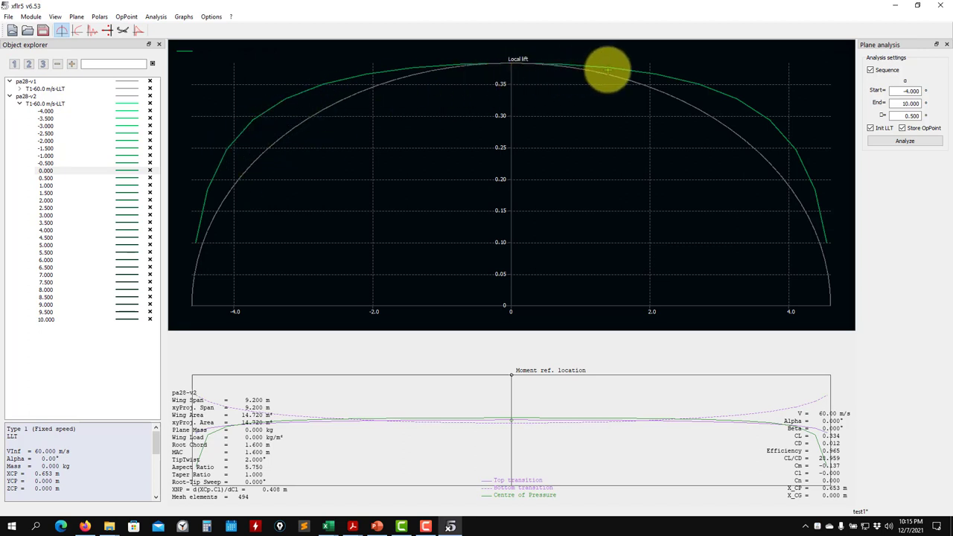
left_click(19, 88)
left_click(45, 155)
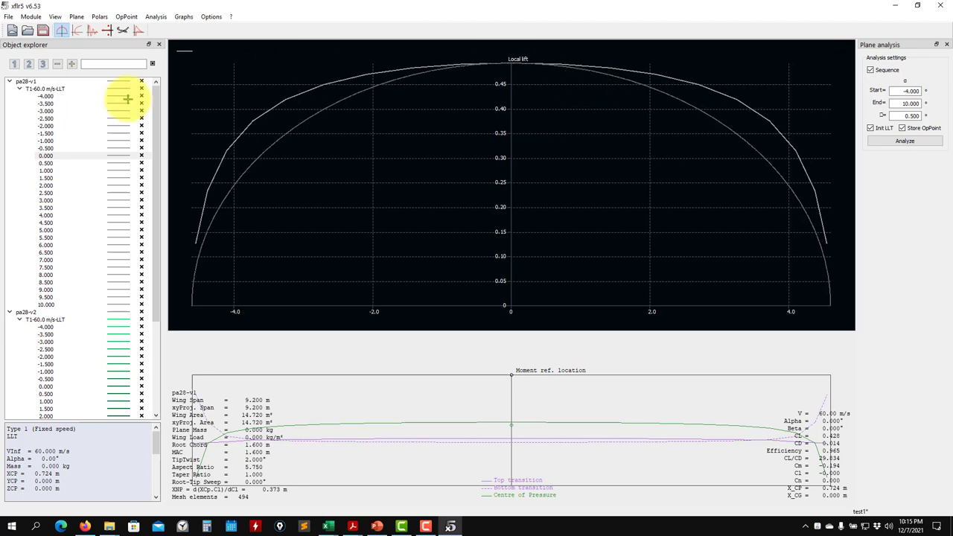
left_click(43, 155)
scroll(41, 325, "down", 5)
scroll(42, 326, "down", 1)
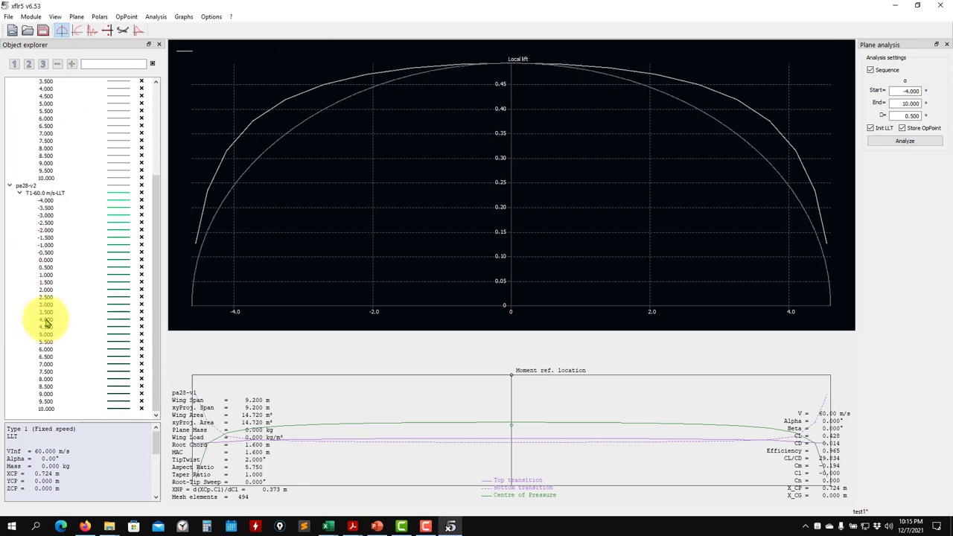
left_click(58, 259)
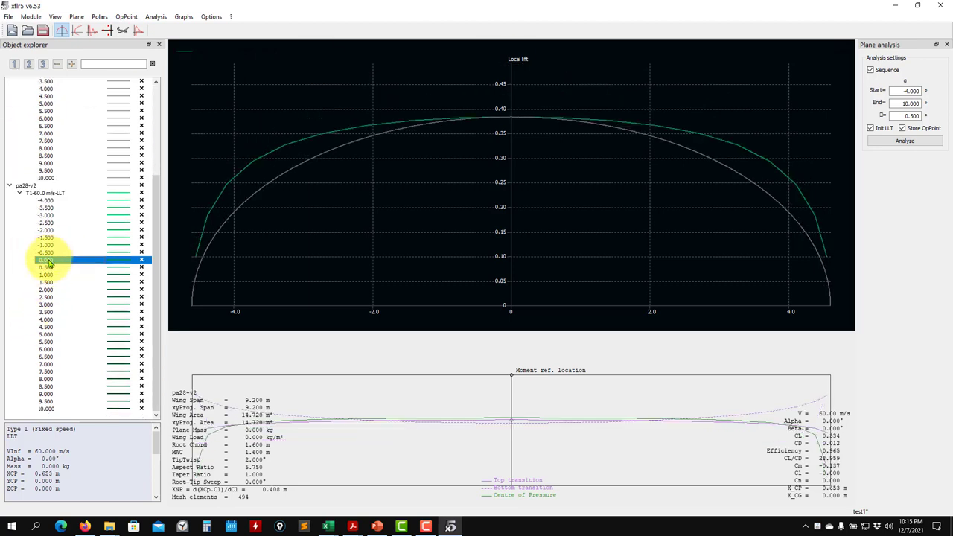
- Show the Induced Angle graph and compare pa28-v2 with pa28-v1 at 0.000°, fitting the scales to the pa28-v1 curve
left_click(377, 184)
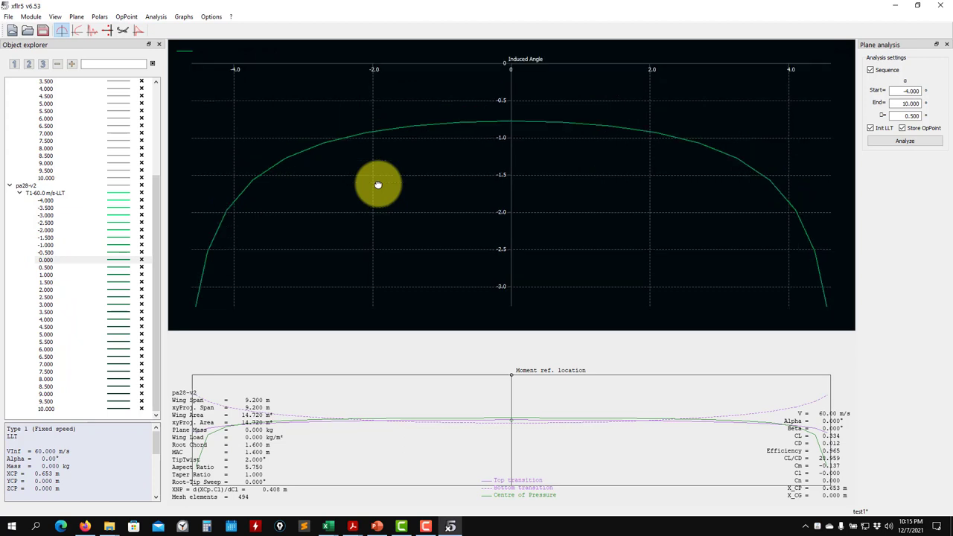
scroll(73, 122, "up", 6)
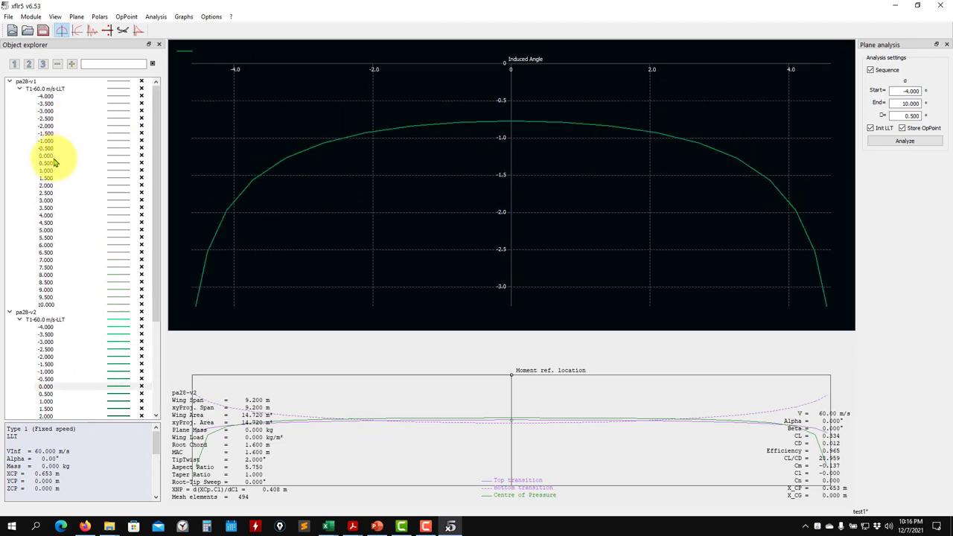
left_click(54, 156)
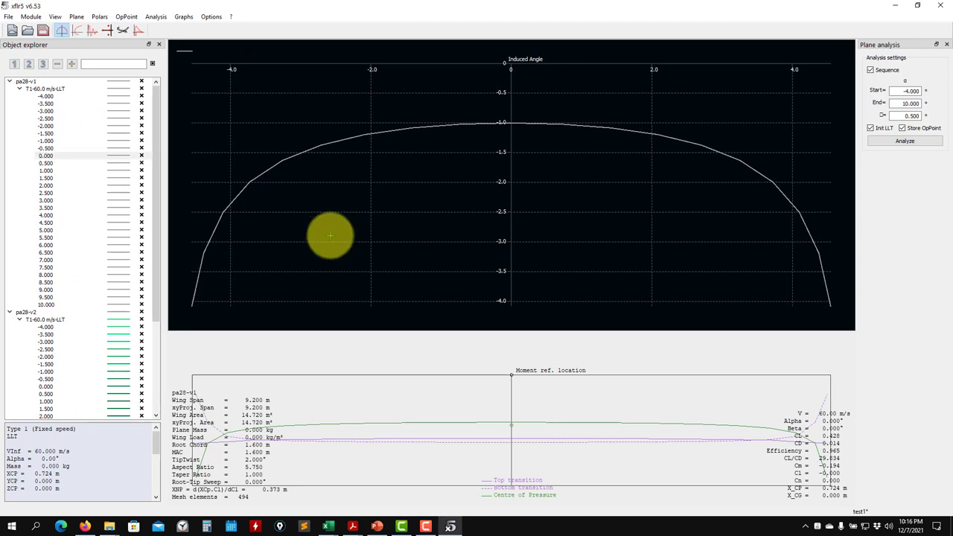
scroll(93, 329, "down", 3)
scroll(86, 308, "up", 3)
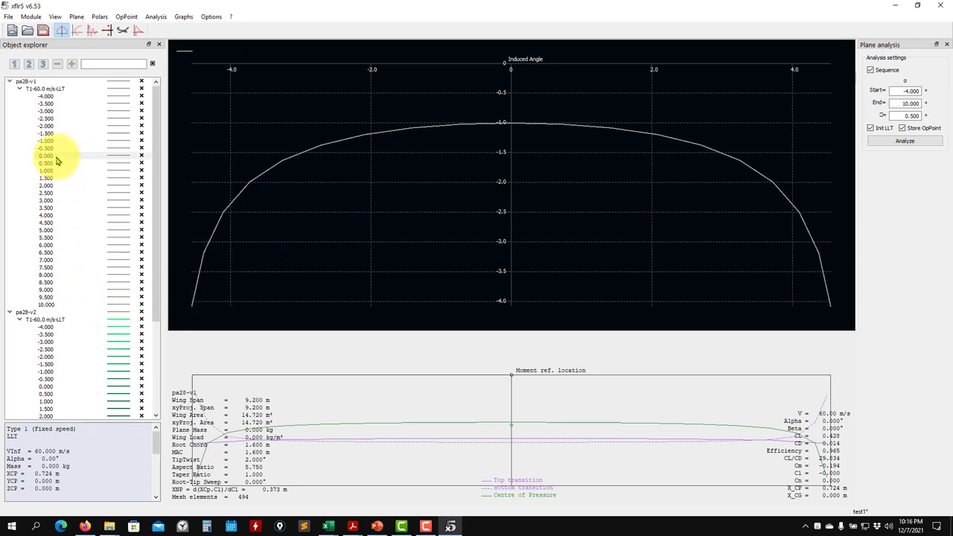
- Show the spanwise Cl graph and compare pa28-v1 with pa28-v2 at their 0.000° operating points, resetting the graph scales for each
left_click(404, 271)
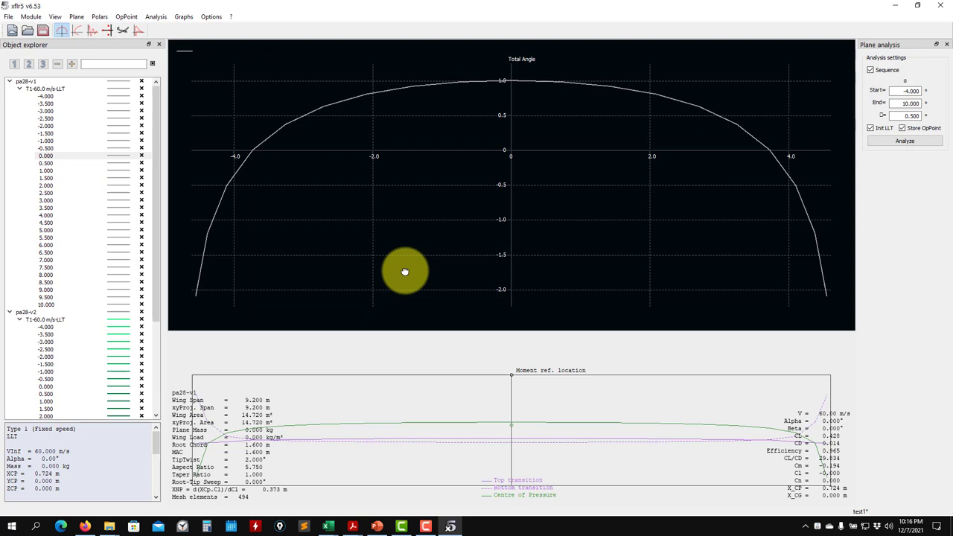
left_click(404, 272)
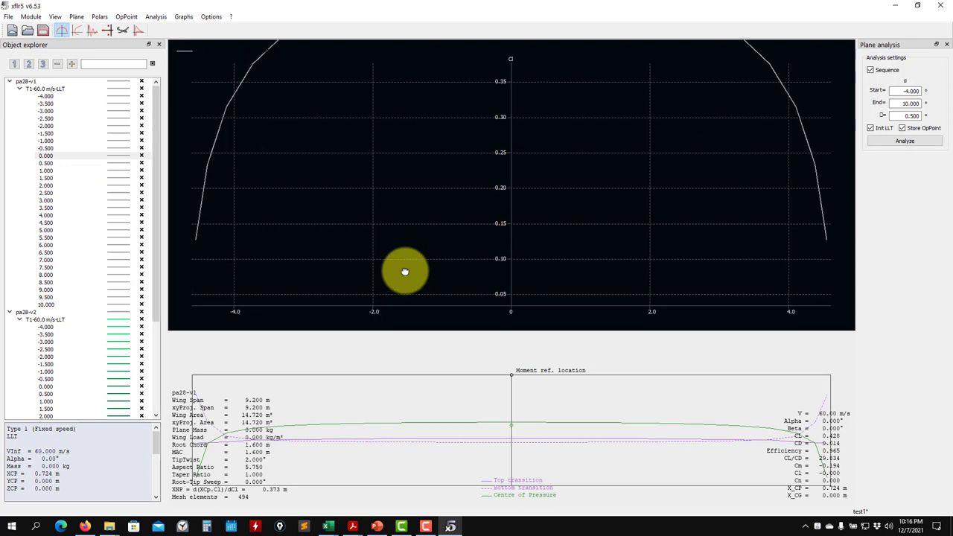
key("r")
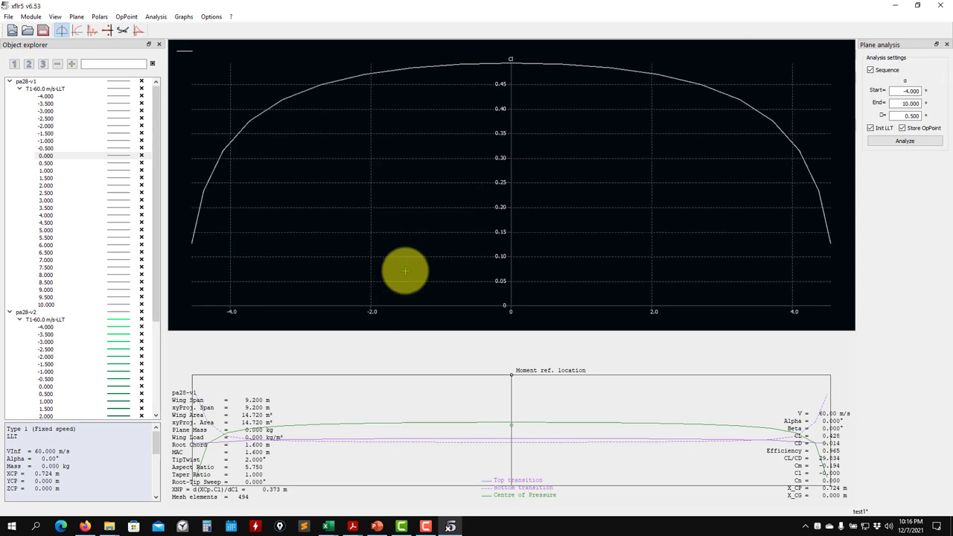
scroll(70, 339, "down", 1)
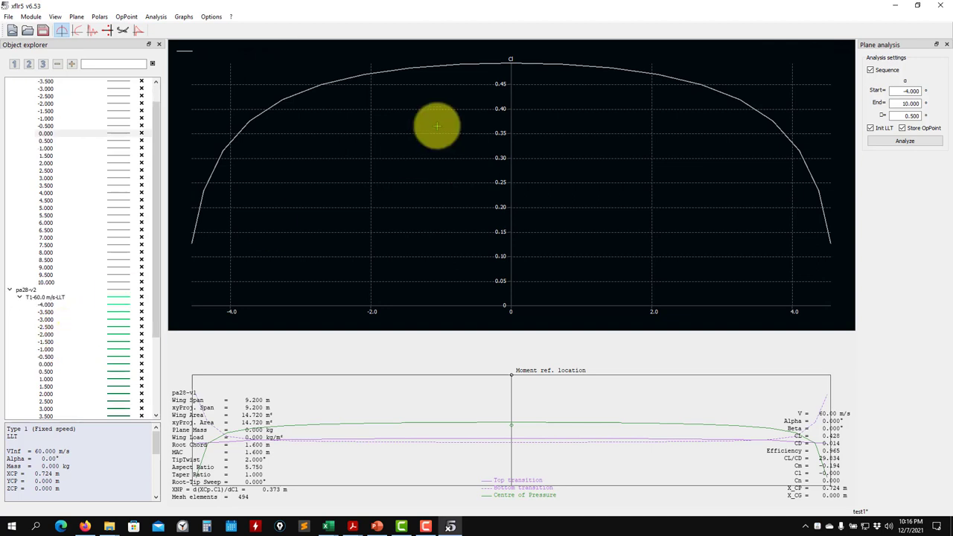
scroll(64, 290, "down", 2)
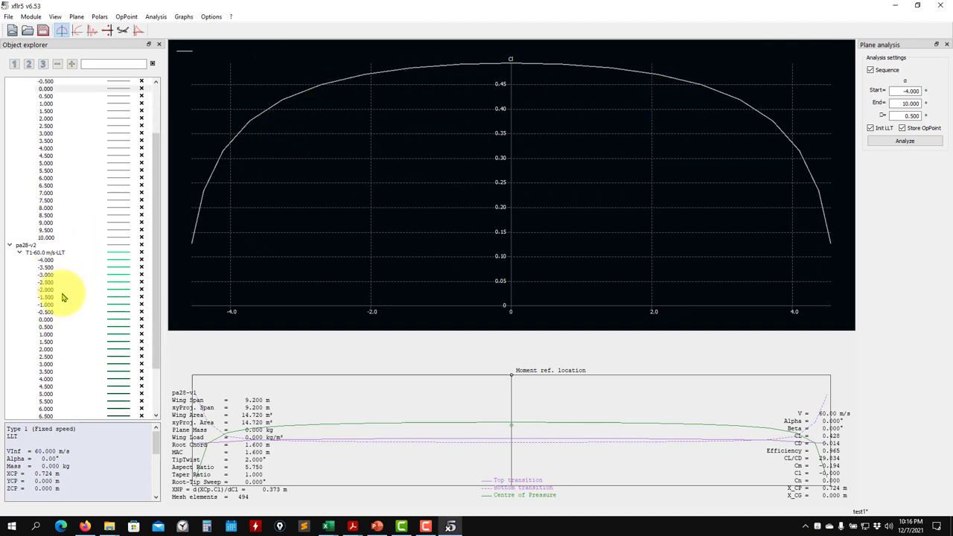
left_click(46, 319)
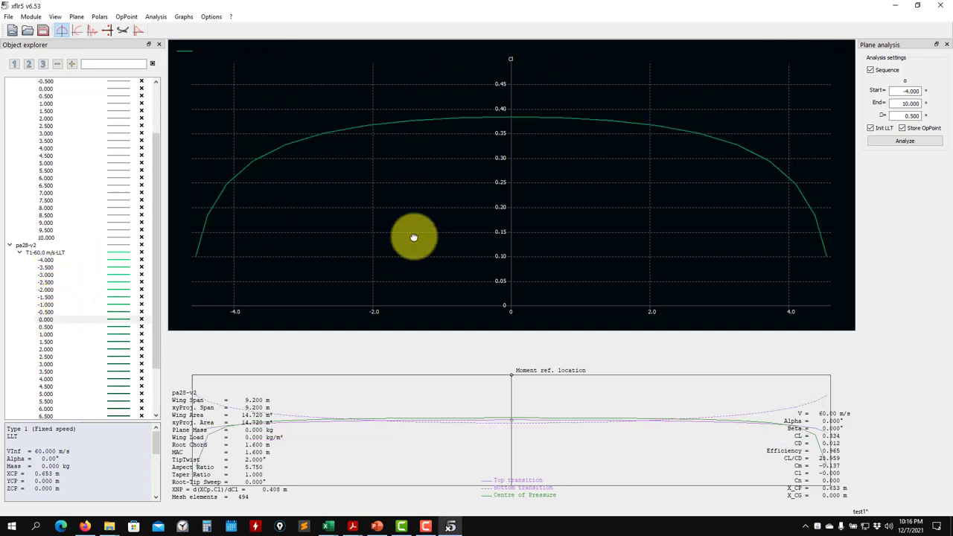
key("r")
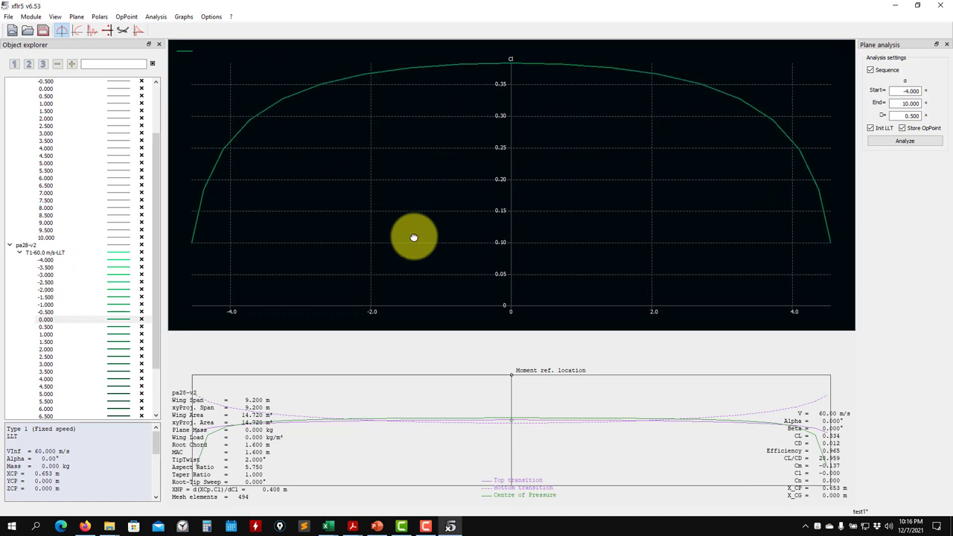
left_click(49, 90)
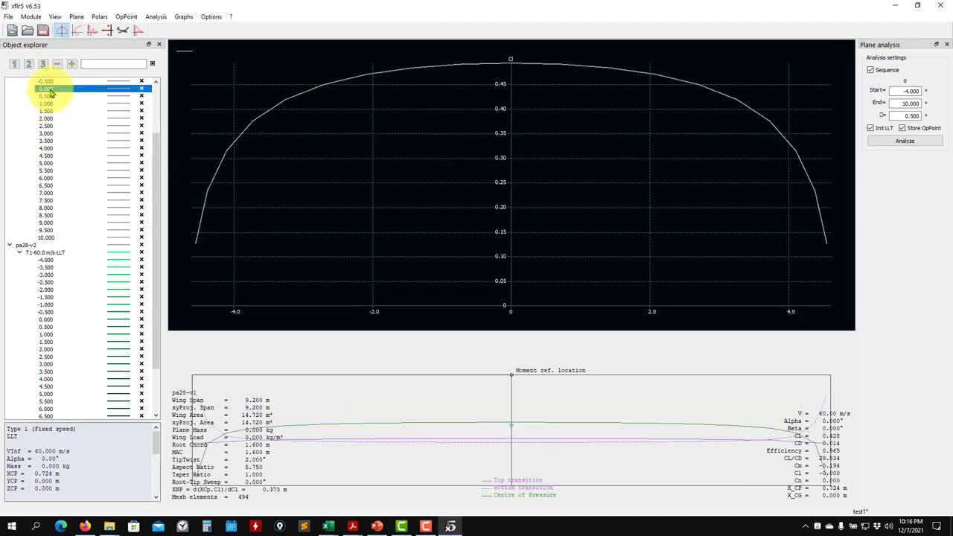
left_click(57, 320)
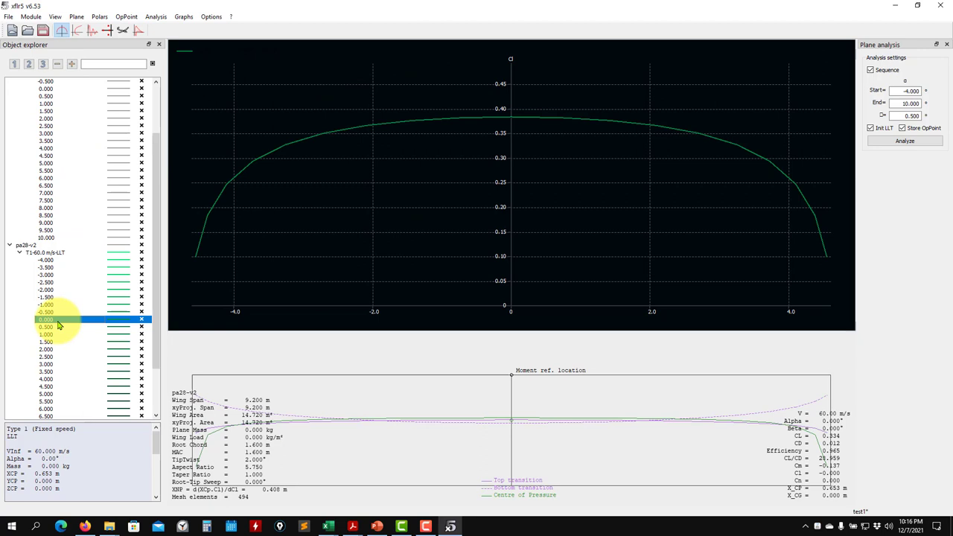
- Collapse the operating point lists and the pa28-v1 and pa28-v2 entries in the object tree
scroll(111, 148, "up", 3)
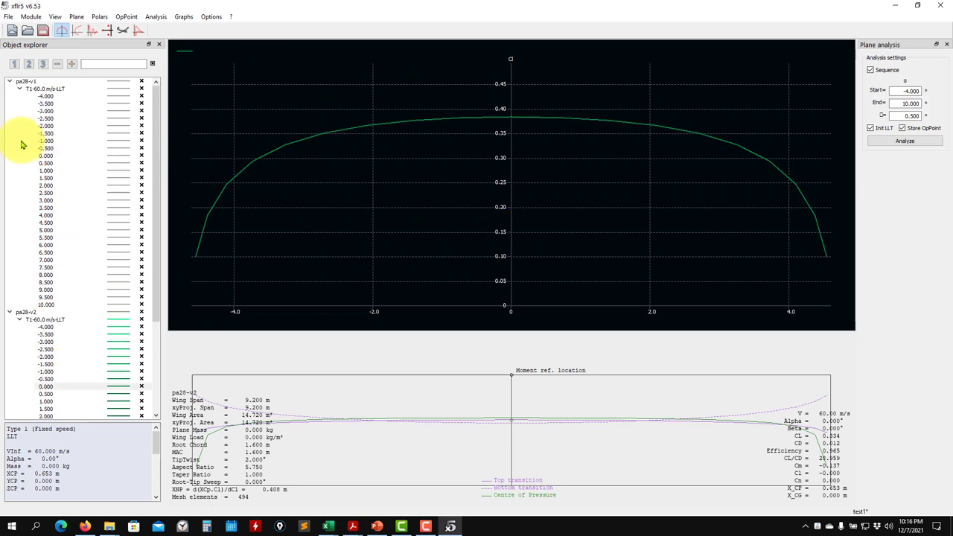
left_click(19, 88)
left_click(20, 104)
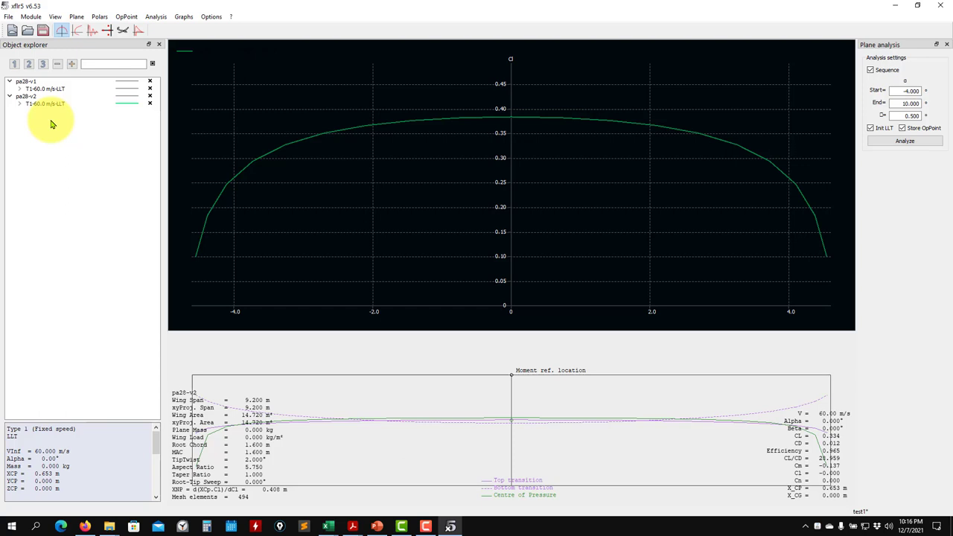
left_click(8, 81)
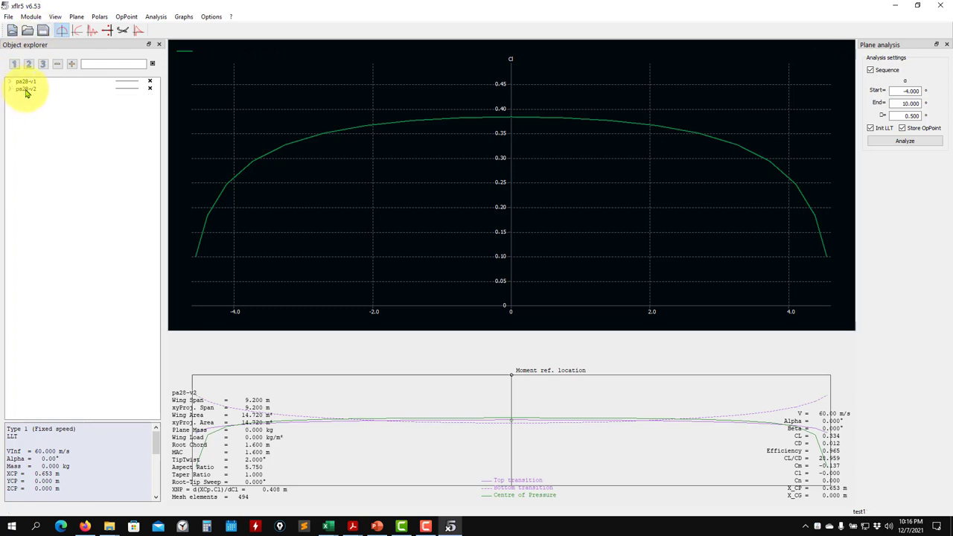
- Duplicate the pa28-v2 plane under the name pa28-v3
right_click(26, 89)
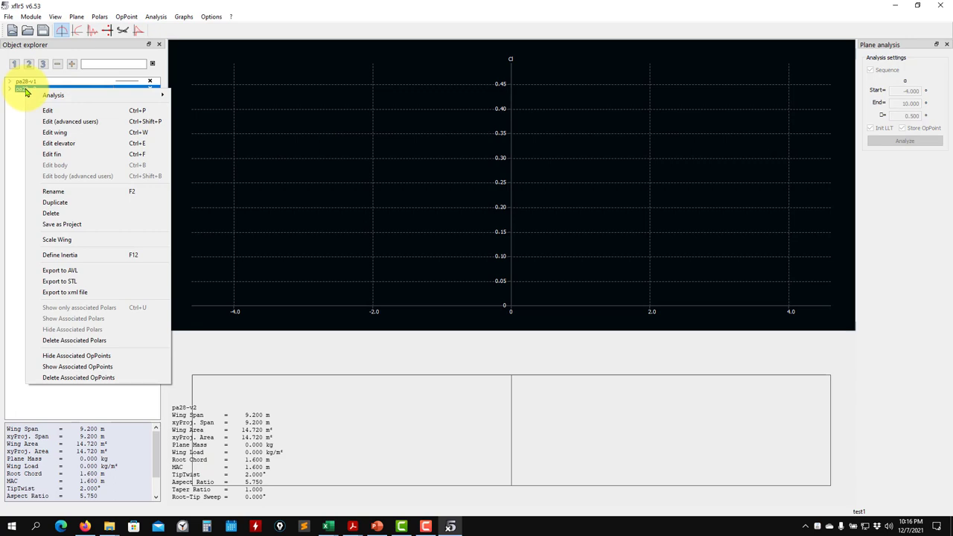
left_click(61, 202)
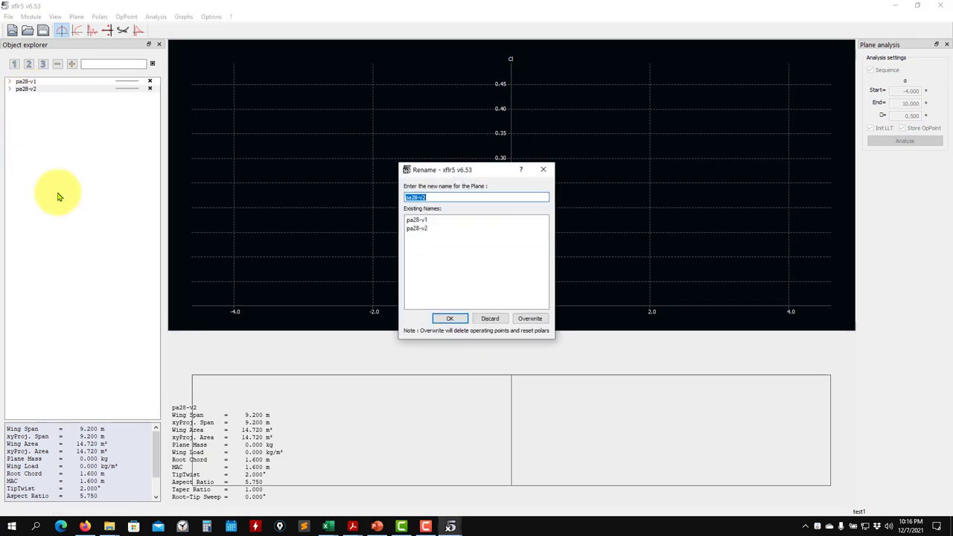
left_click(447, 197)
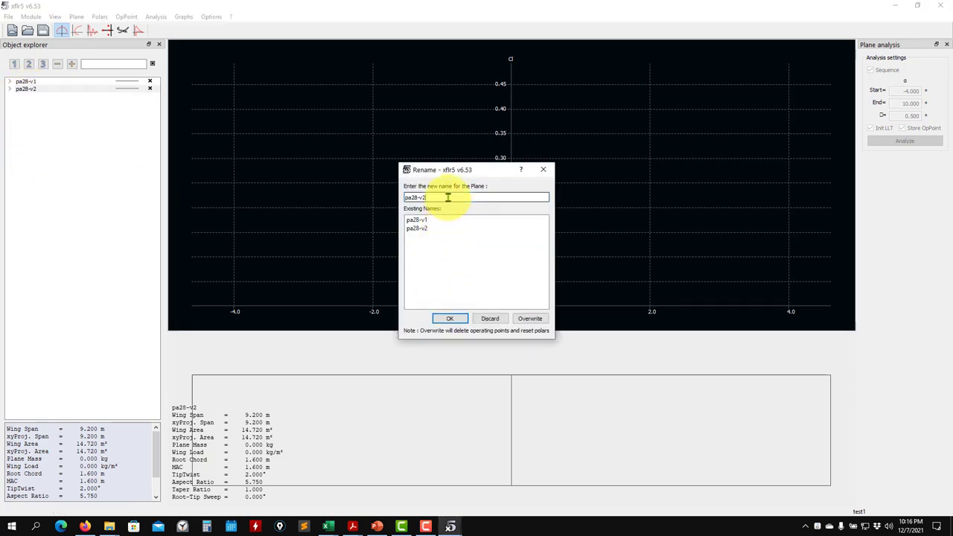
left_click(449, 318)
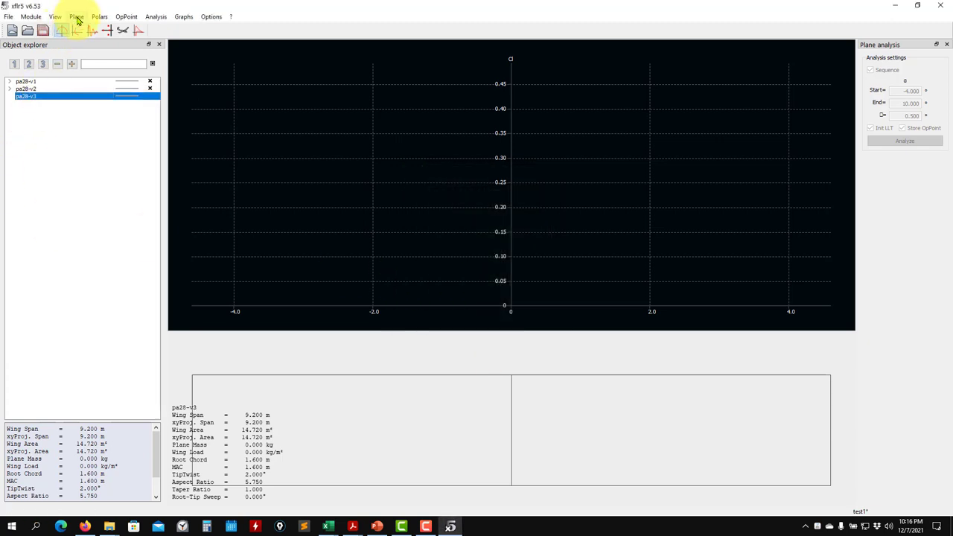
- Edit the pa28-v3 wing, set the twist of both sections to 0°, and save the wing
left_click(76, 16)
mouse_move(89, 63)
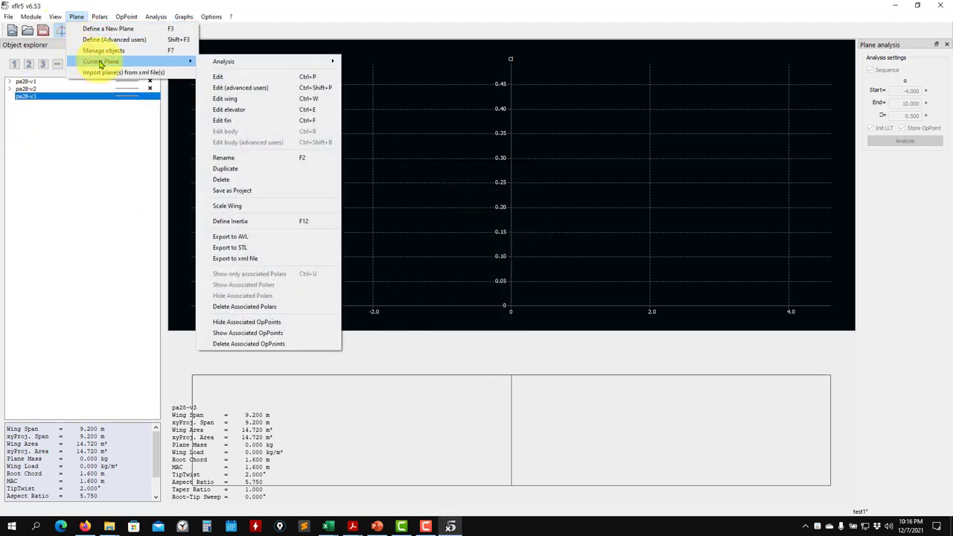
left_click(248, 102)
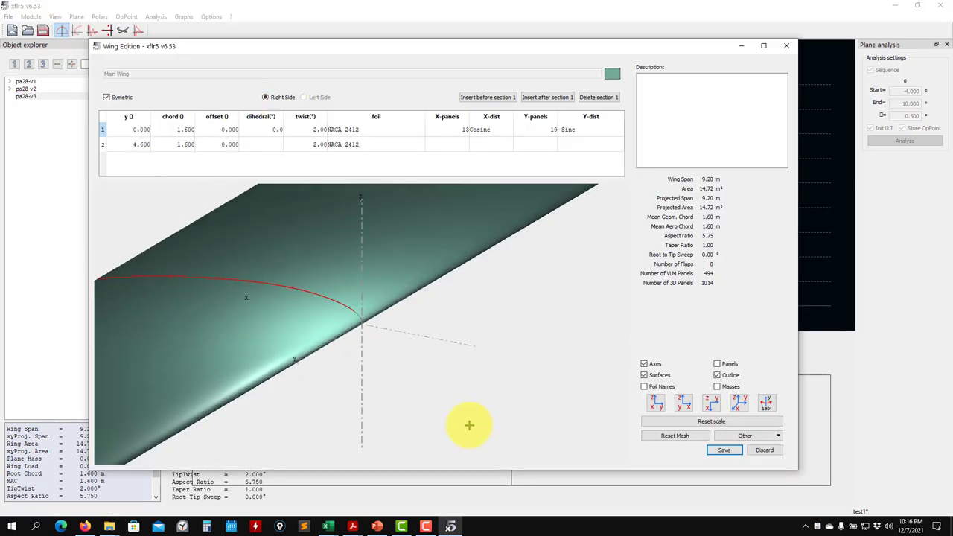
left_click_drag(379, 382, 340, 206)
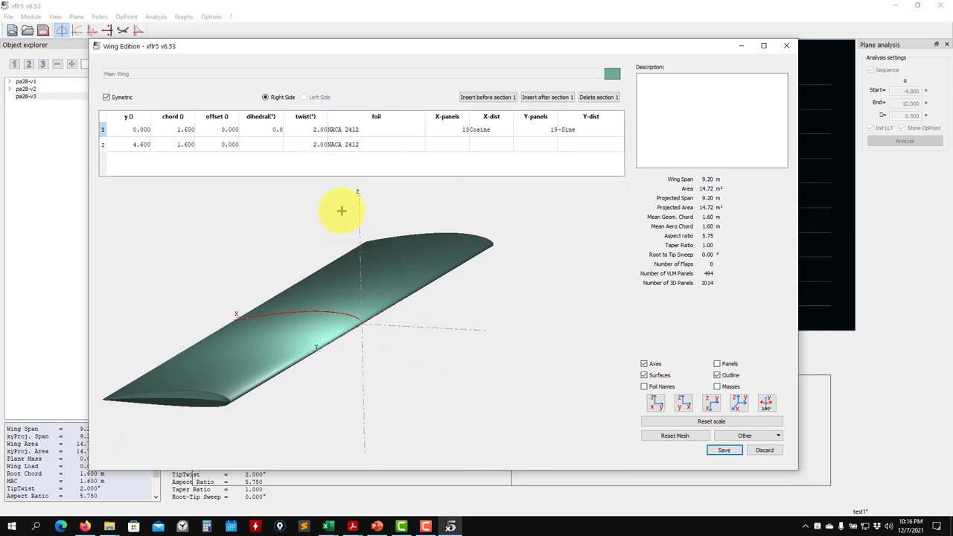
double_click(315, 133)
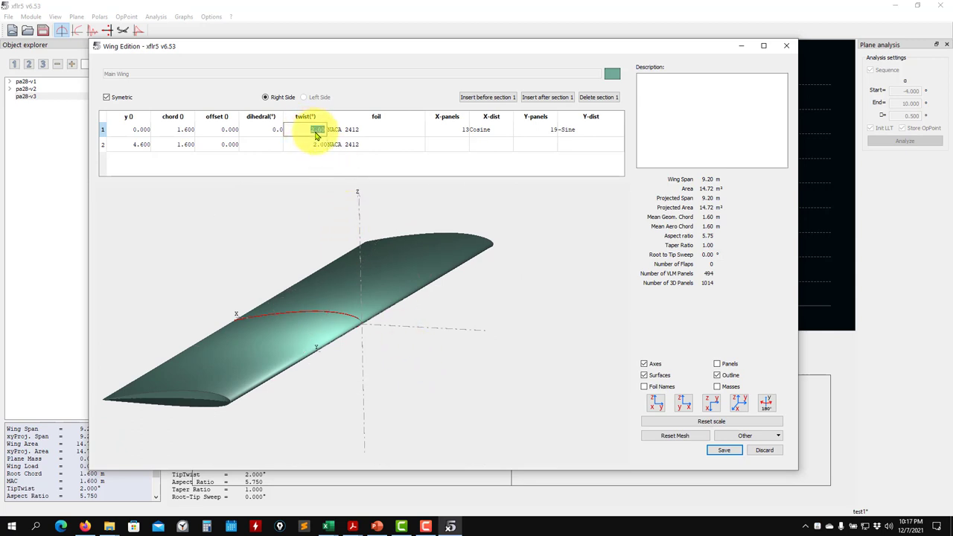
key("Return")
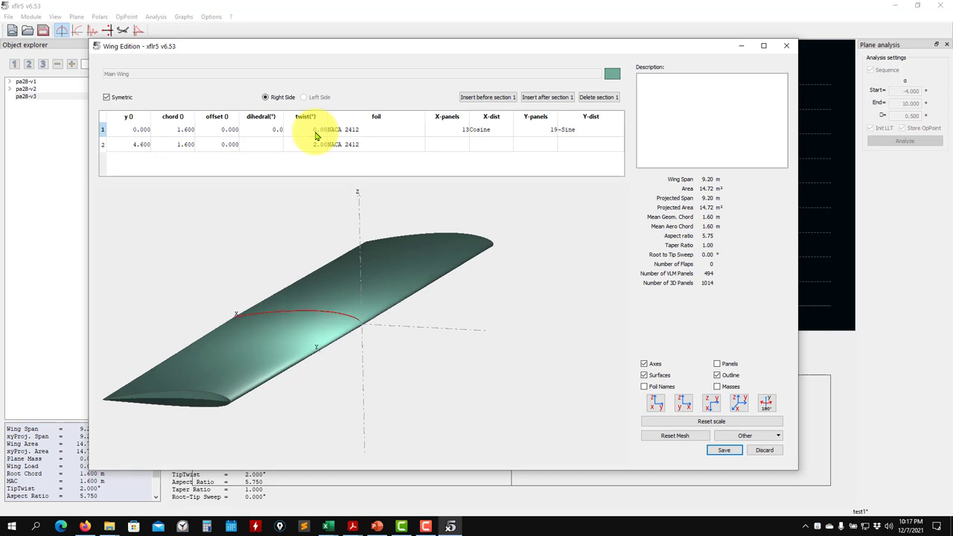
double_click(318, 144)
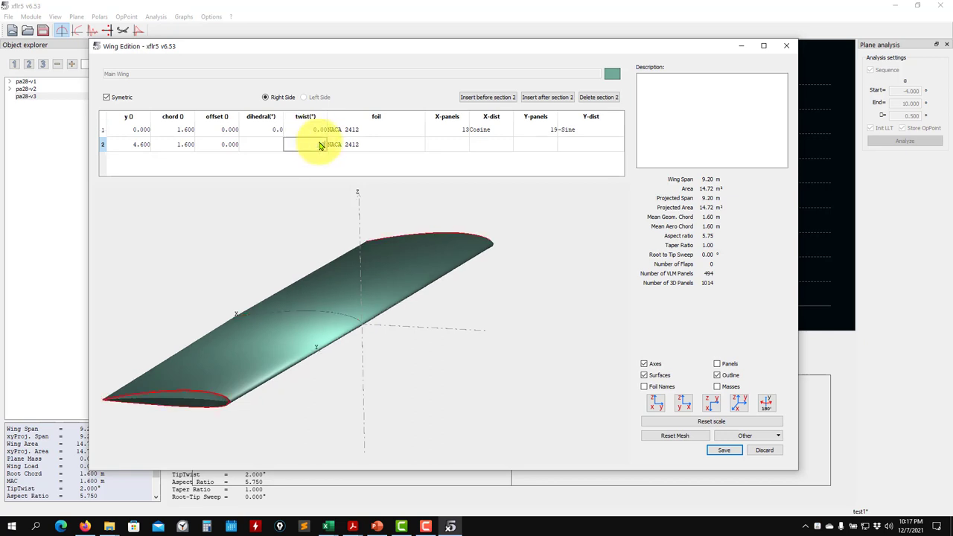
type("0")
key("Return")
left_click(723, 450)
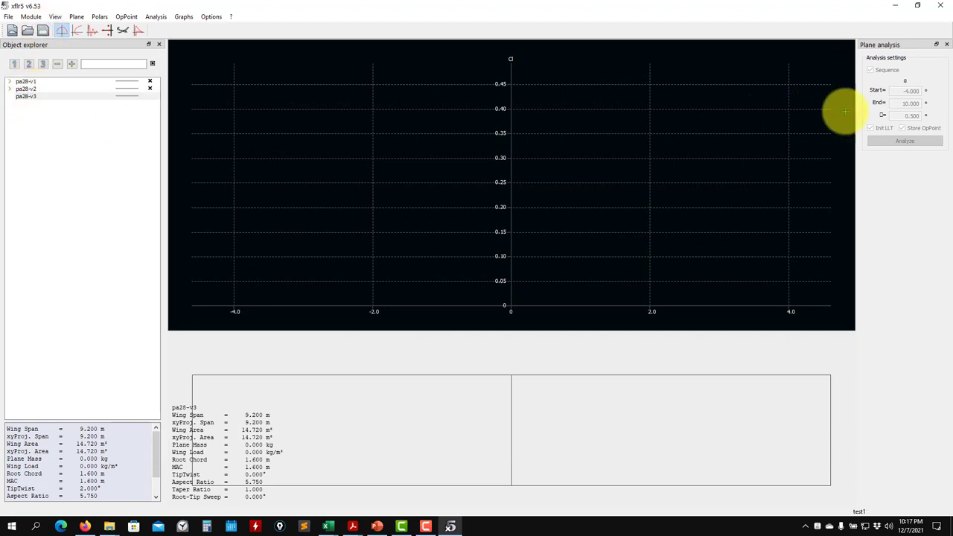
- Define the T1-60.0 m/s-LLT analysis for pa28-v3 and run it from -4° to 10° in 0.5° increments
left_click(34, 96)
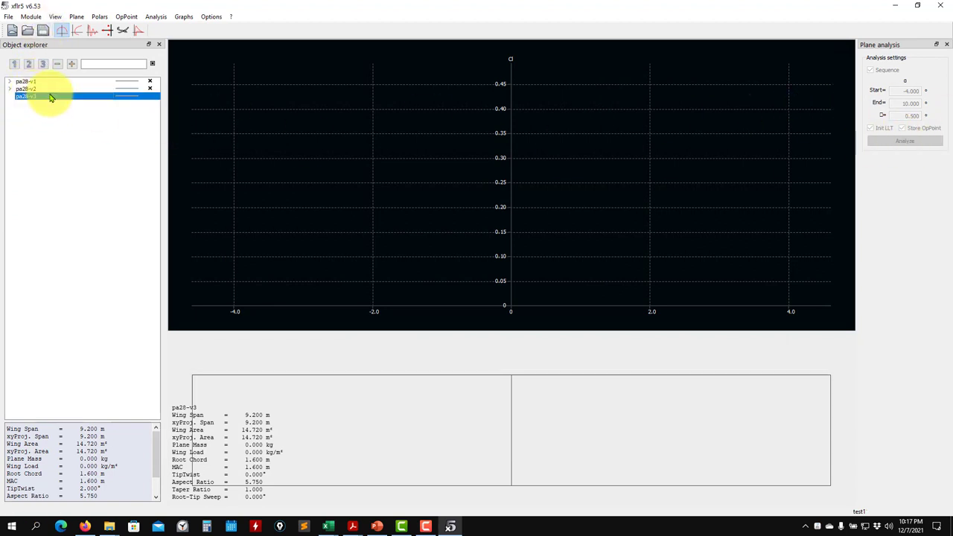
left_click(153, 17)
left_click(195, 29)
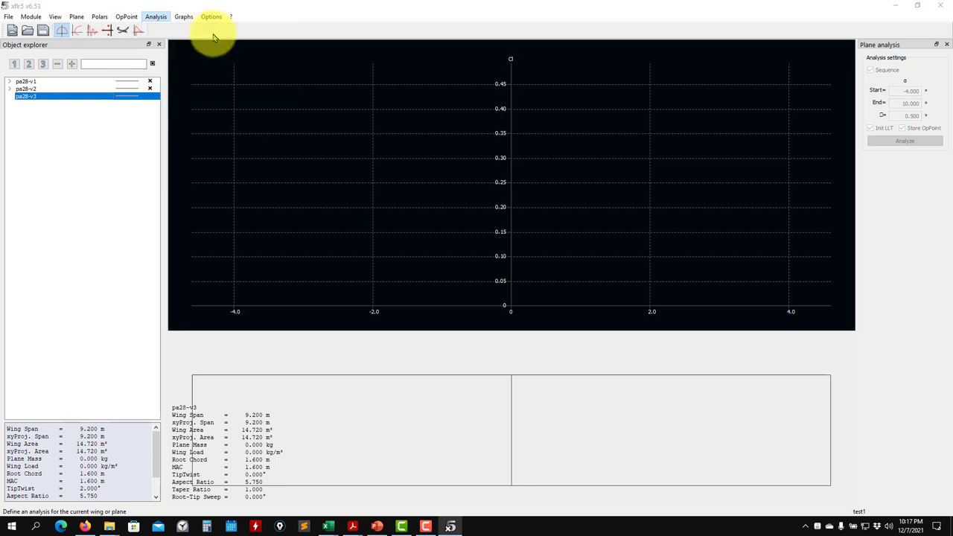
left_click(220, 186)
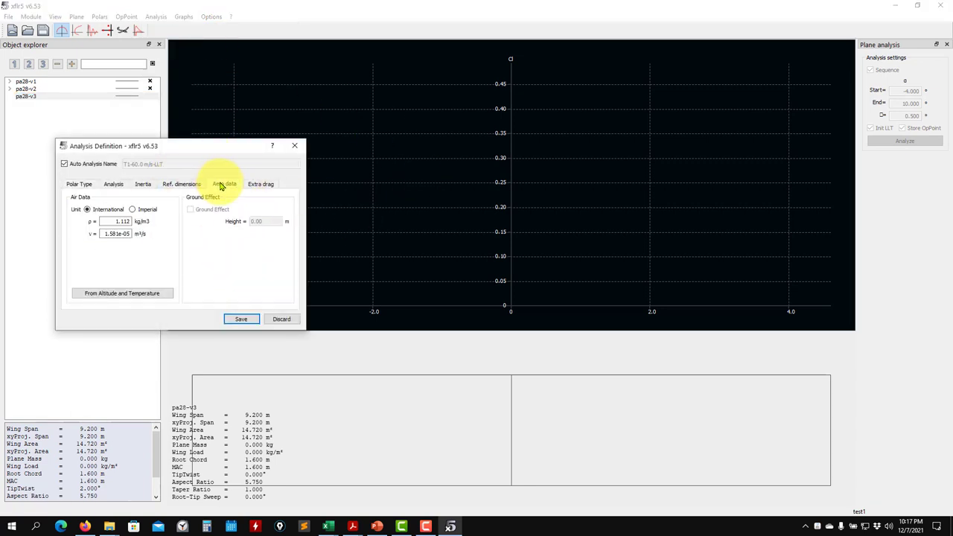
left_click(243, 319)
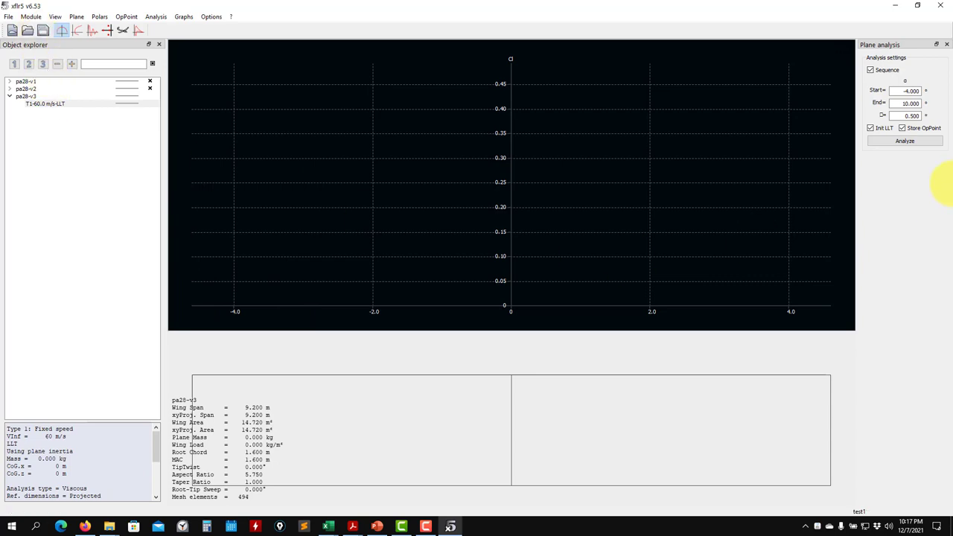
left_click(904, 140)
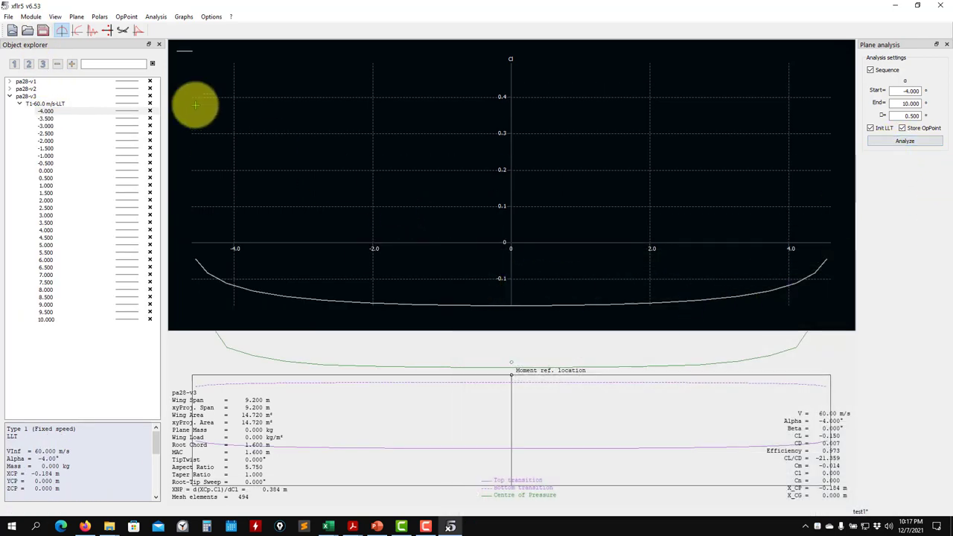
- Switch to the polar view and colour the pa28-v3 T1-60.0 m/s-LLT curve blue
left_click(76, 30)
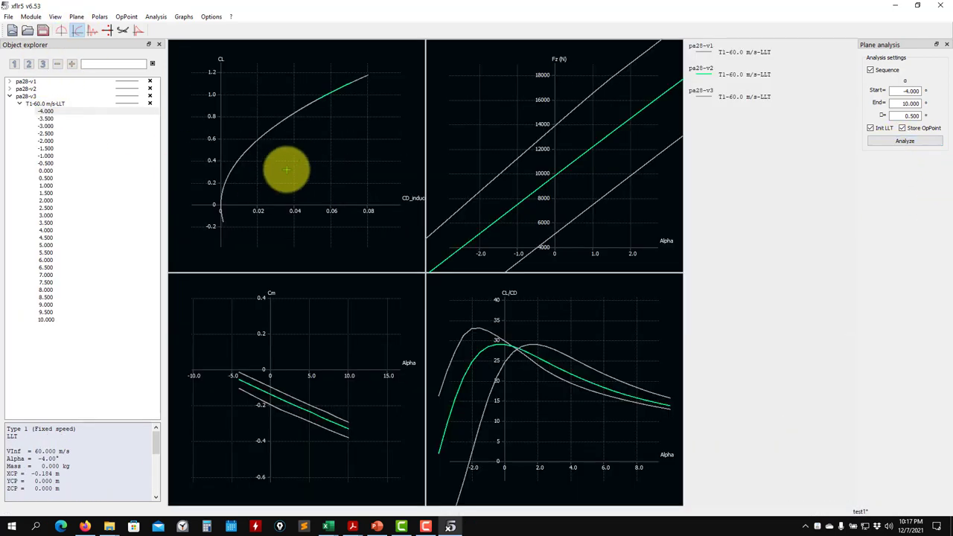
left_click(127, 105)
mouse_move(156, 141)
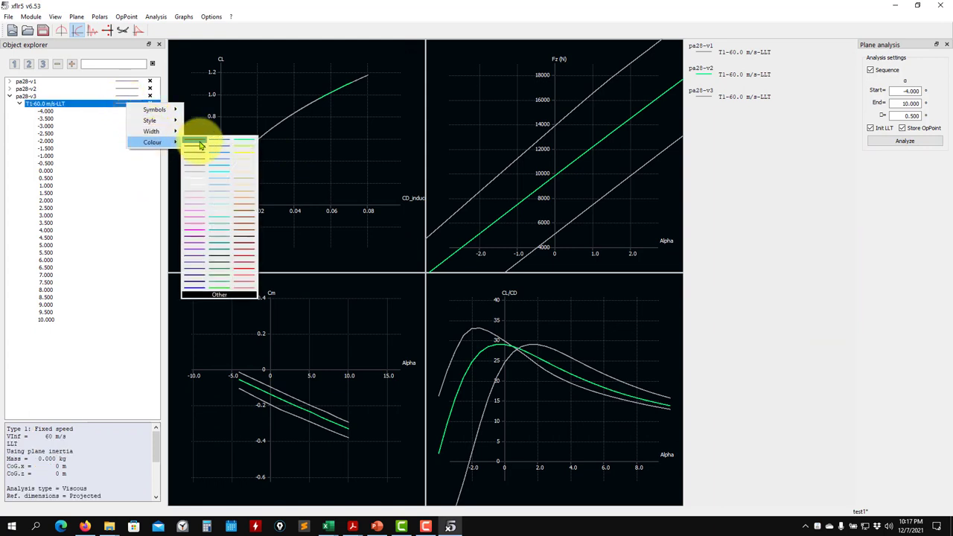
left_click(199, 144)
- Compare the Fz versus Alpha curves of pa28-v1, pa28-v2 and pa28-v3 around 0° Alpha
scroll(521, 196, "down", 3)
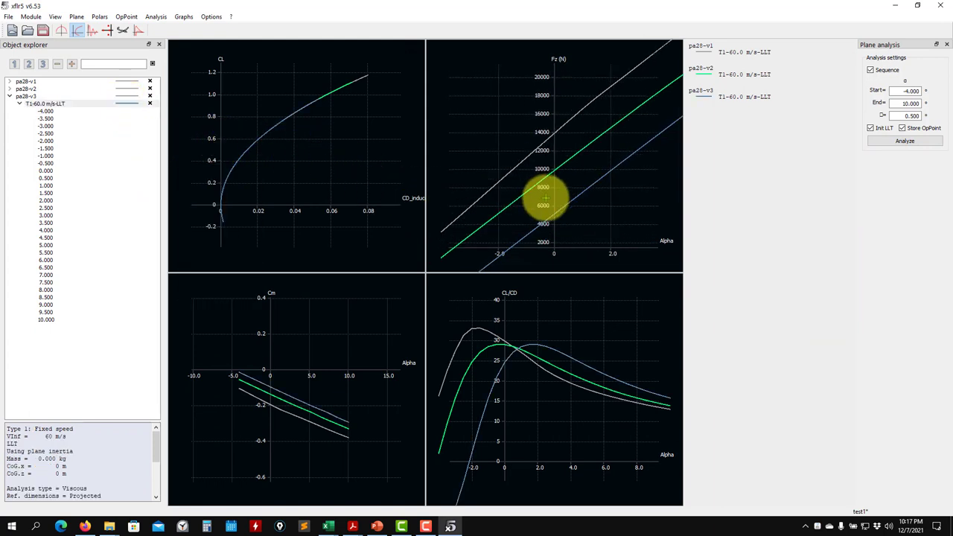
scroll(544, 197, "down", 4)
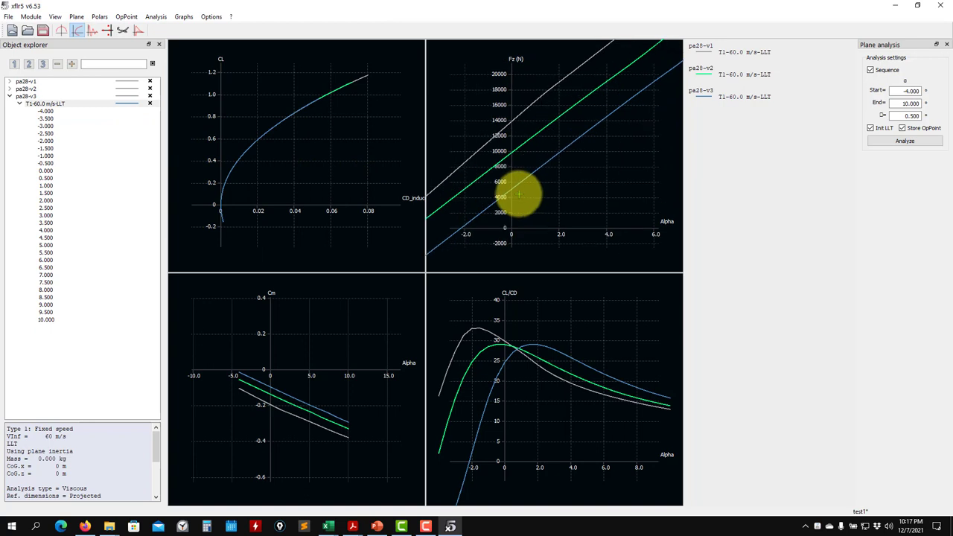
scroll(495, 199, "up", 4)
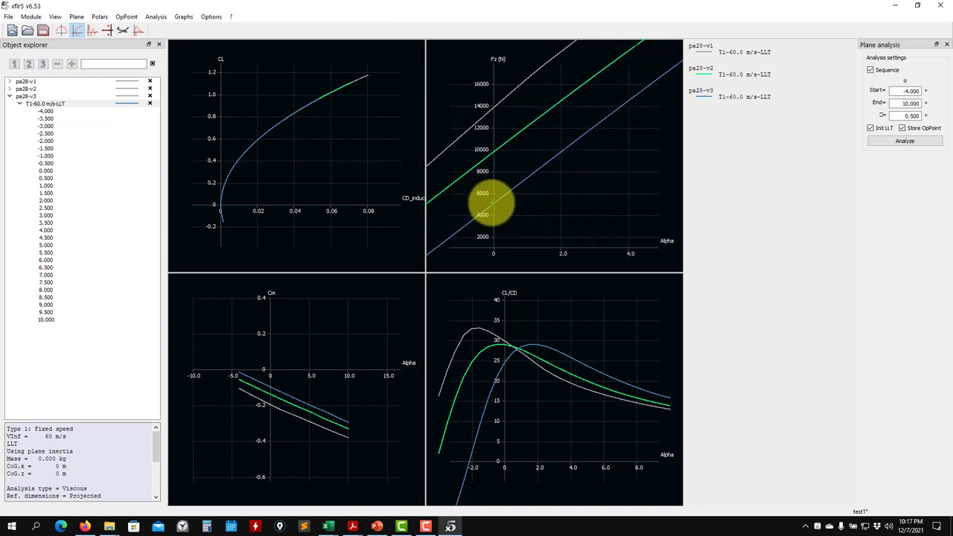
scroll(491, 195, "up", 2)
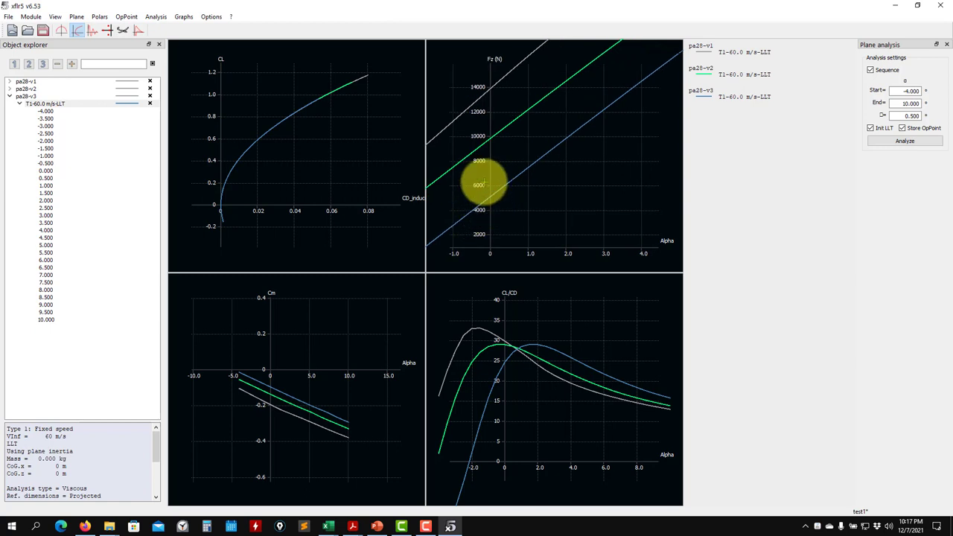
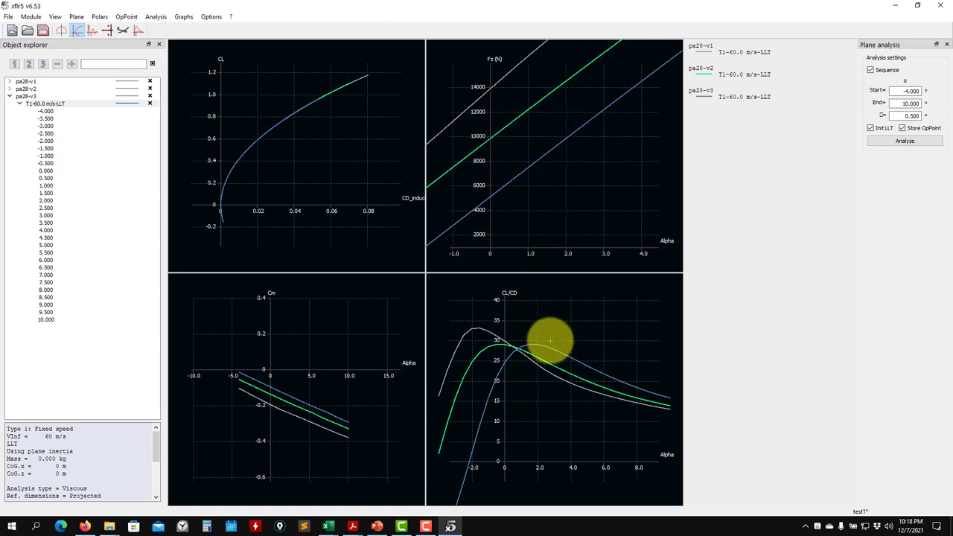
- Compare the CL/CD, Fz and Cm versus Alpha curves of pa28-v1, pa28-v2 and pa28-v3
scroll(524, 338, "up", 2)
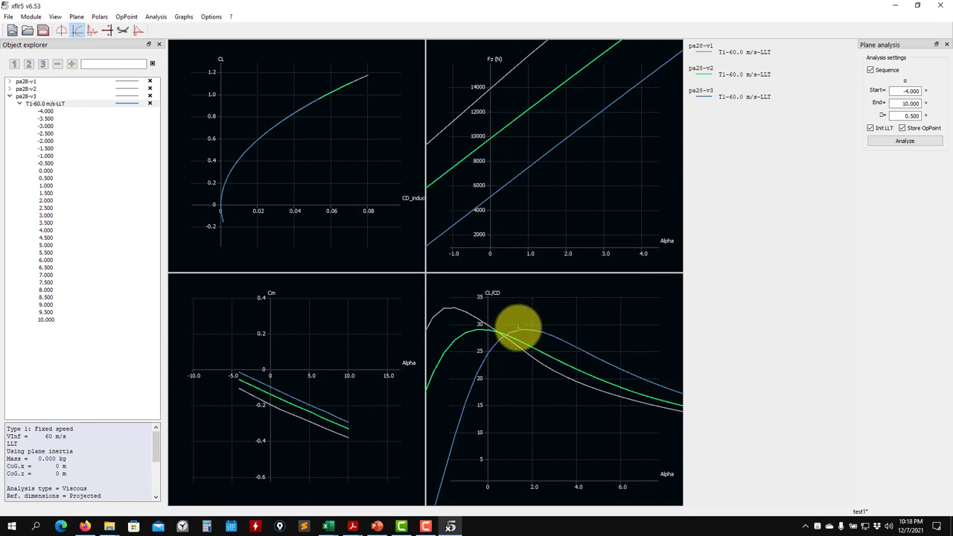
scroll(563, 144, "down", 2)
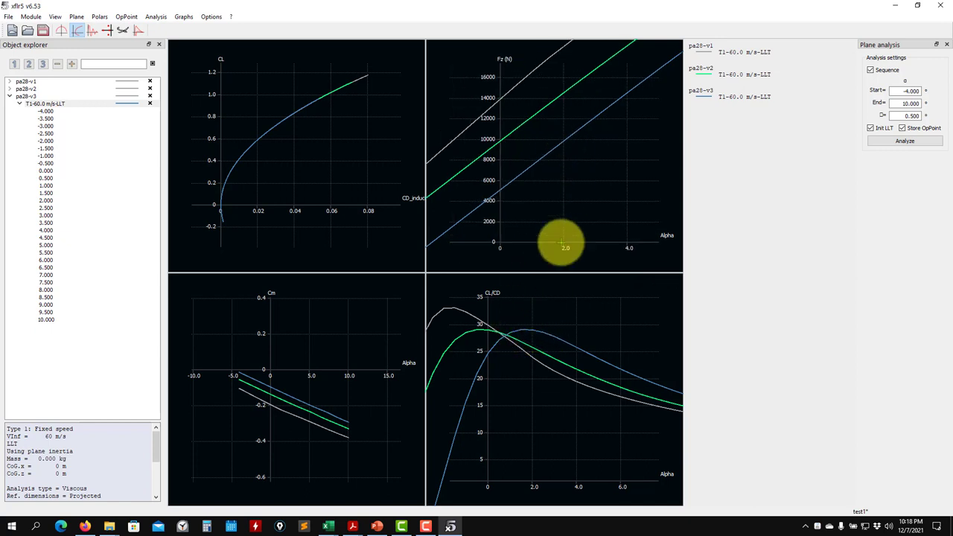
scroll(535, 325, "down", 2)
scroll(249, 430, "up", 2)
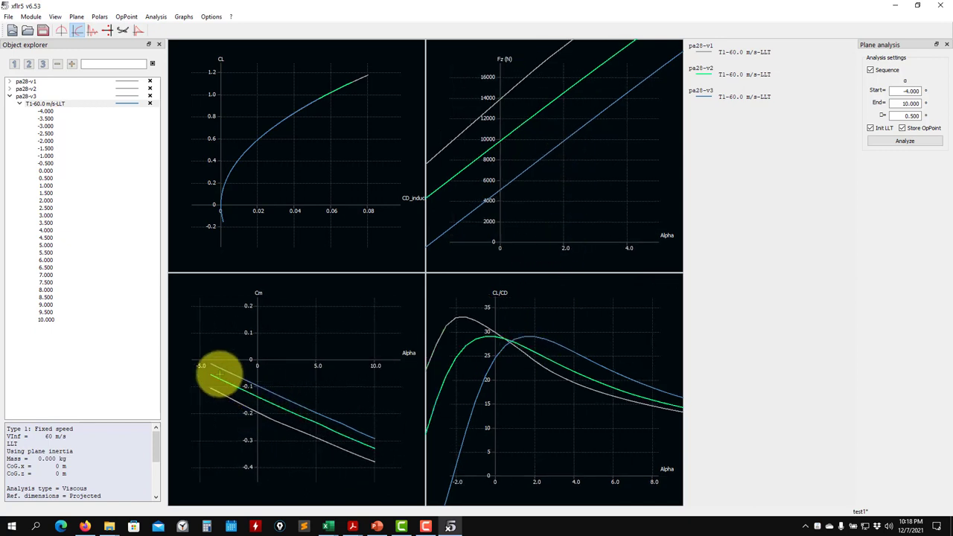
mouse_move(271, 411)
left_mouse_down()
mouse_move(323, 391)
mouse_move(306, 419)
mouse_move(287, 408)
left_mouse_up()
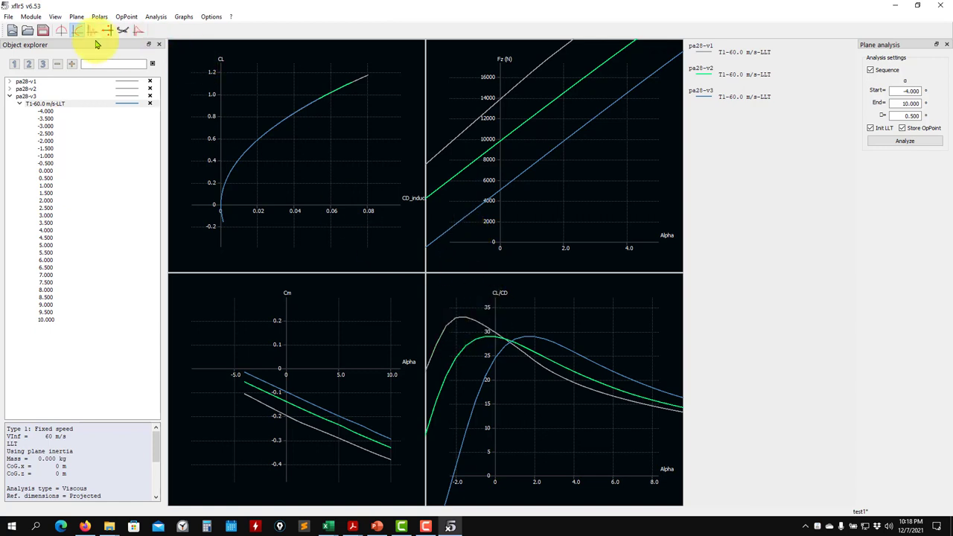
- Duplicate the pa28-v3 plane as pa28-v4 and save the project
left_click(11, 97)
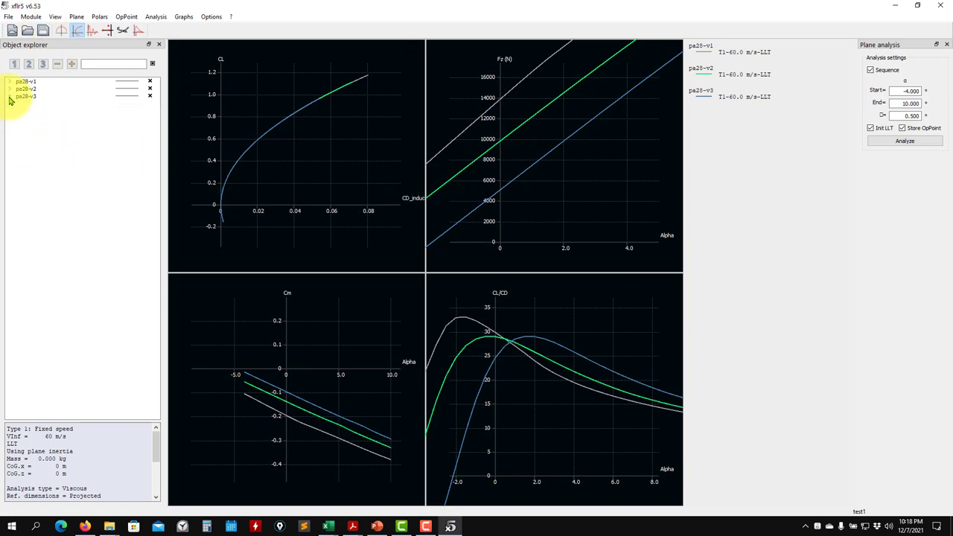
left_click(27, 97)
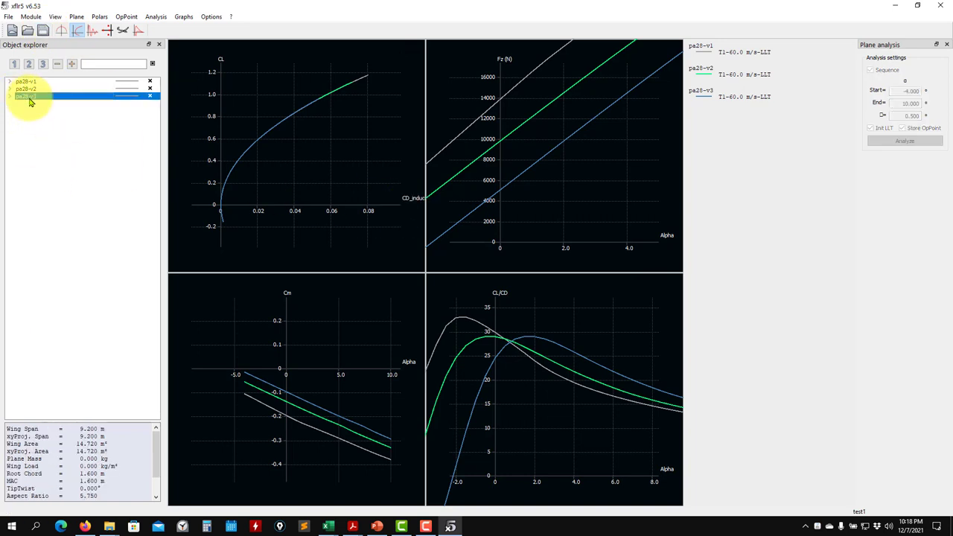
right_click(30, 100)
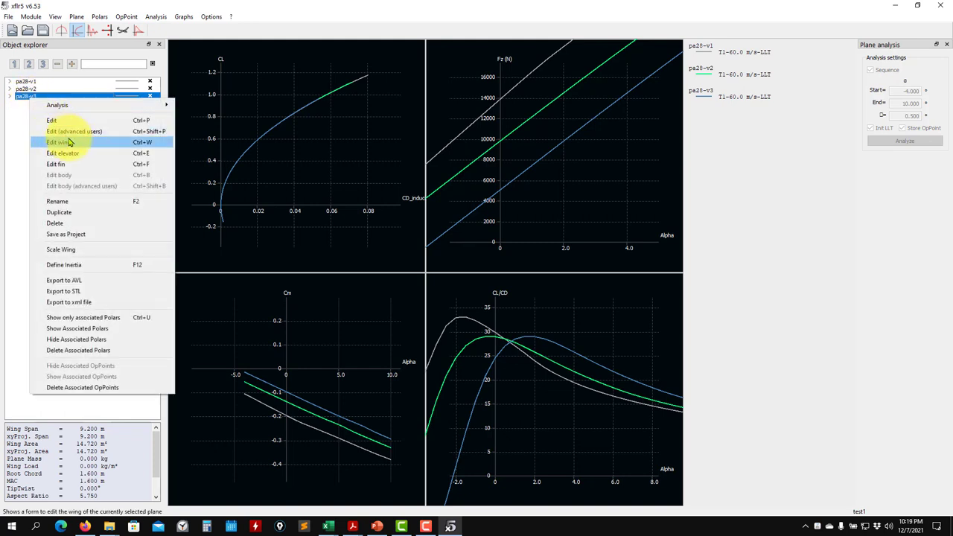
left_click(99, 217)
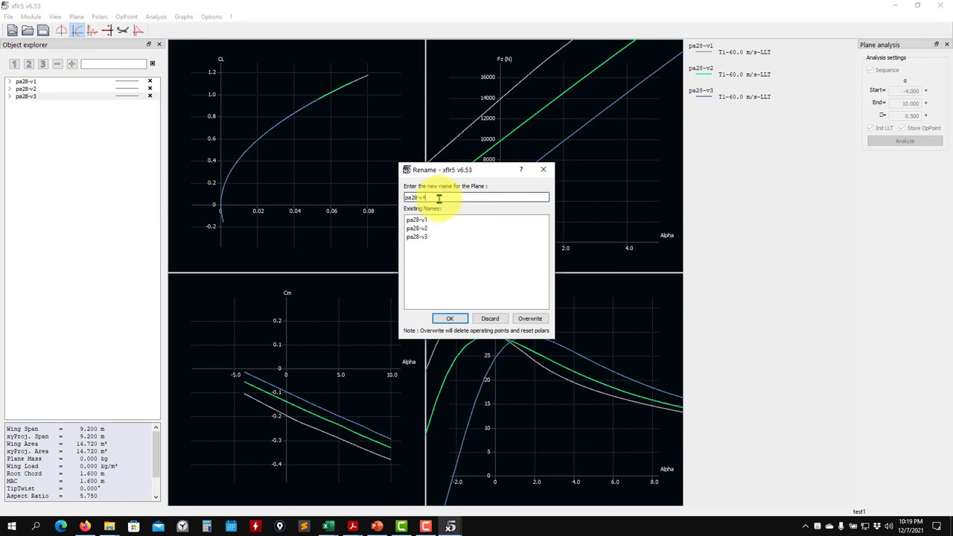
left_click(449, 318)
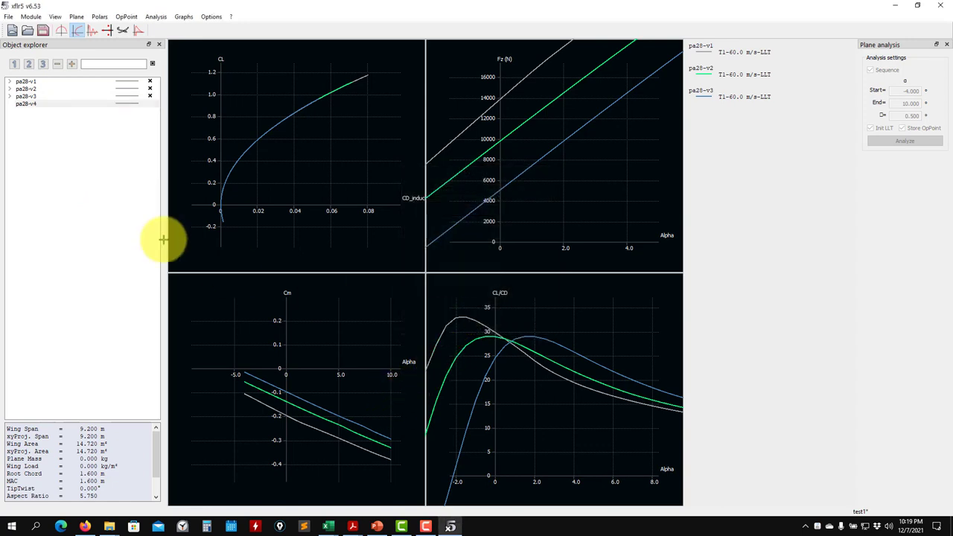
left_click(43, 103)
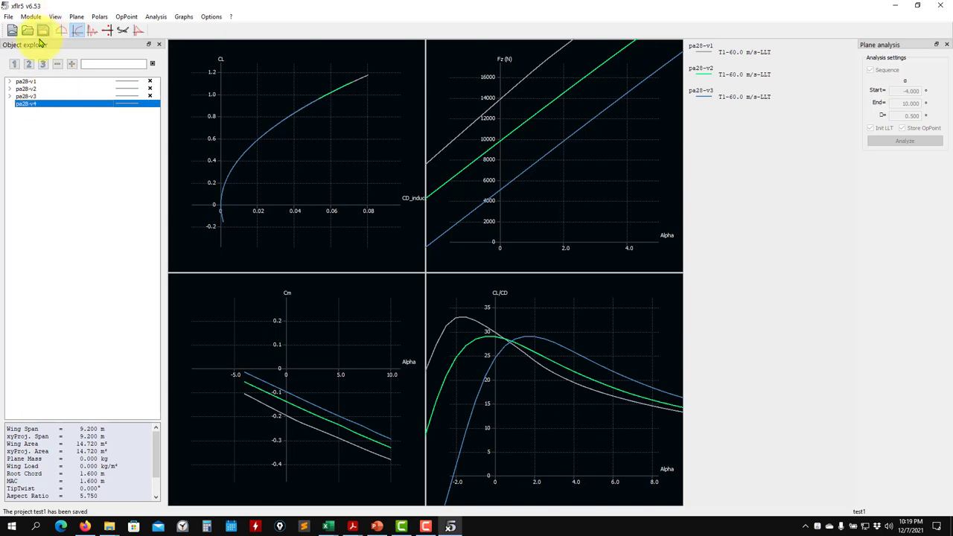
- Edit the pa28-v4 wing, giving the root section the NACA 65-415 foil and 2° twist, and the tip section 1° twist
left_click(76, 16)
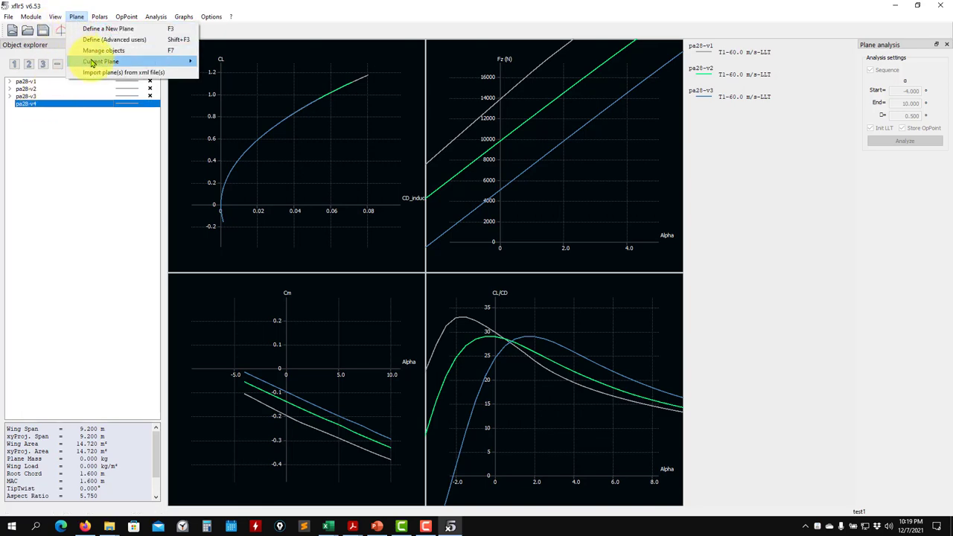
mouse_move(92, 62)
left_click(245, 97)
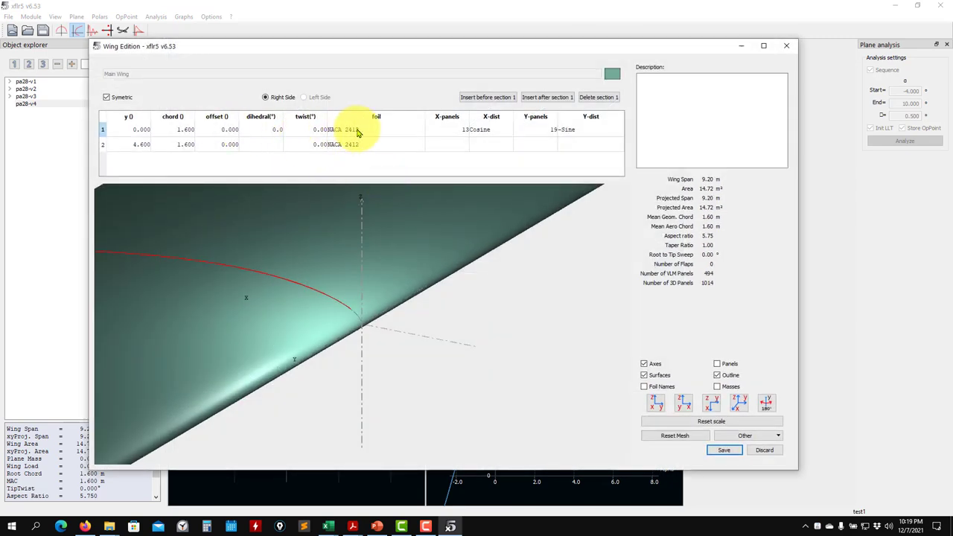
left_click(348, 144)
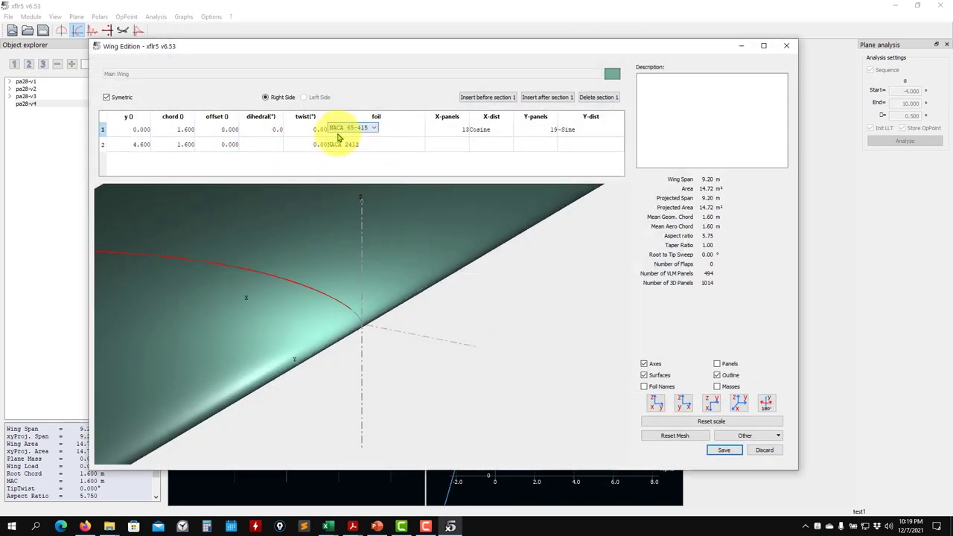
left_click(310, 130)
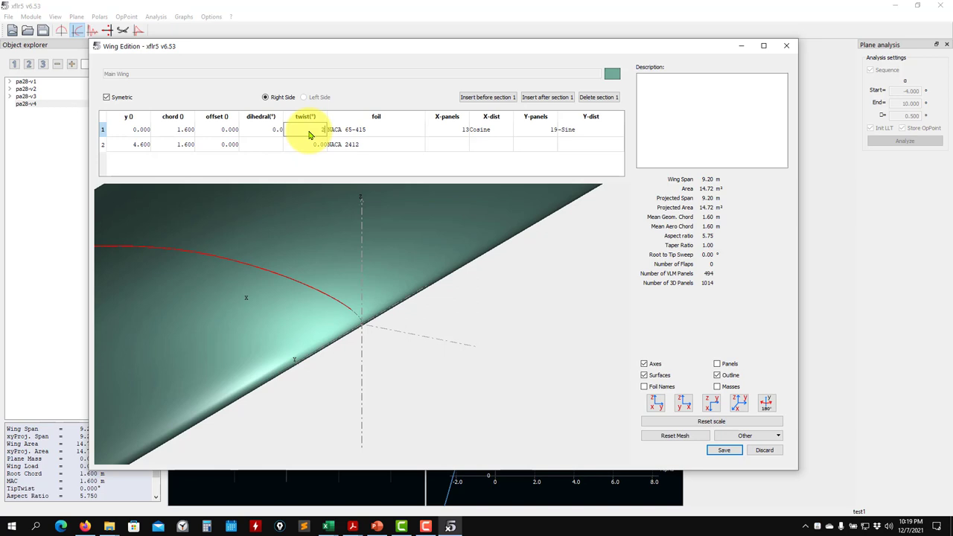
left_click(314, 145)
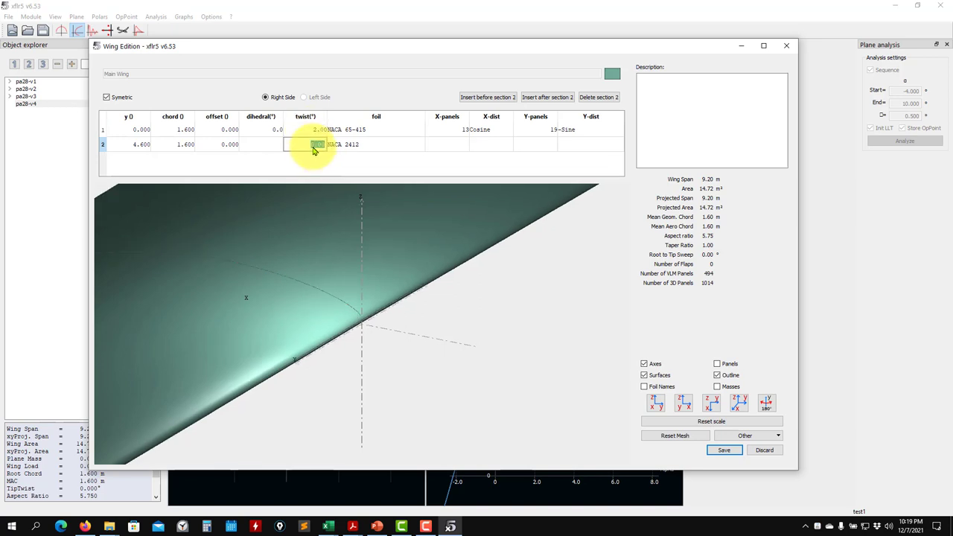
type("1.00")
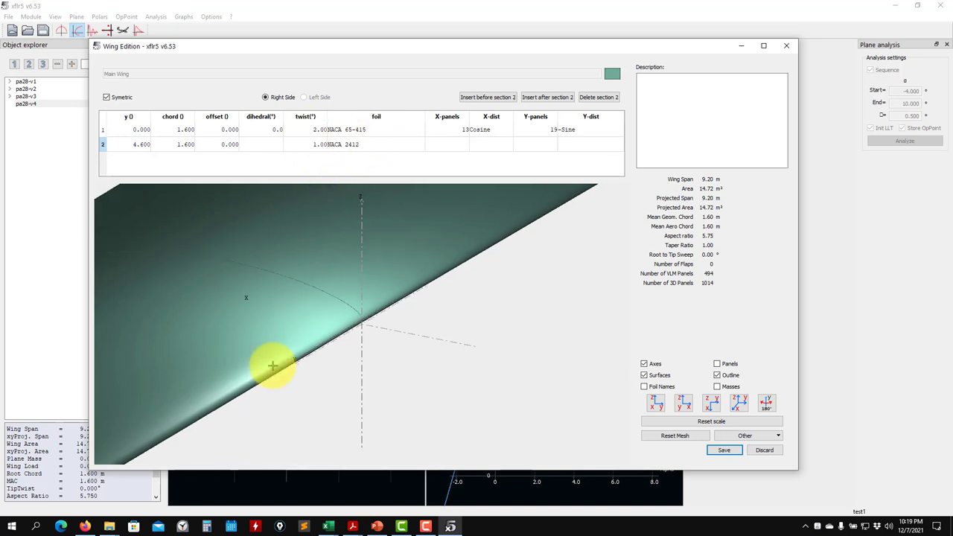
- Inspect the pa28-v4 wing's root and tip profiles from the side in 3D and save the wing
left_click(372, 329)
scroll(374, 329, "down", 5)
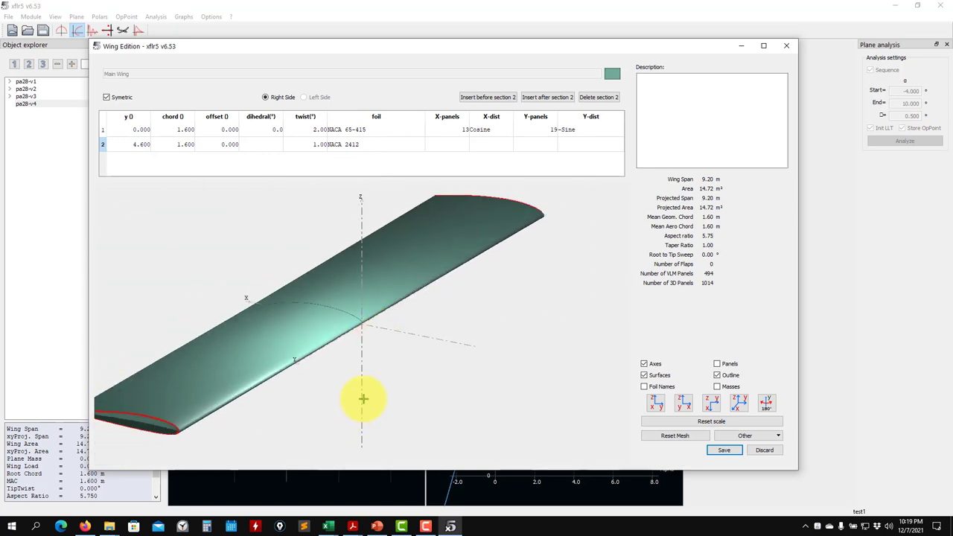
left_click_drag(362, 399, 325, 331)
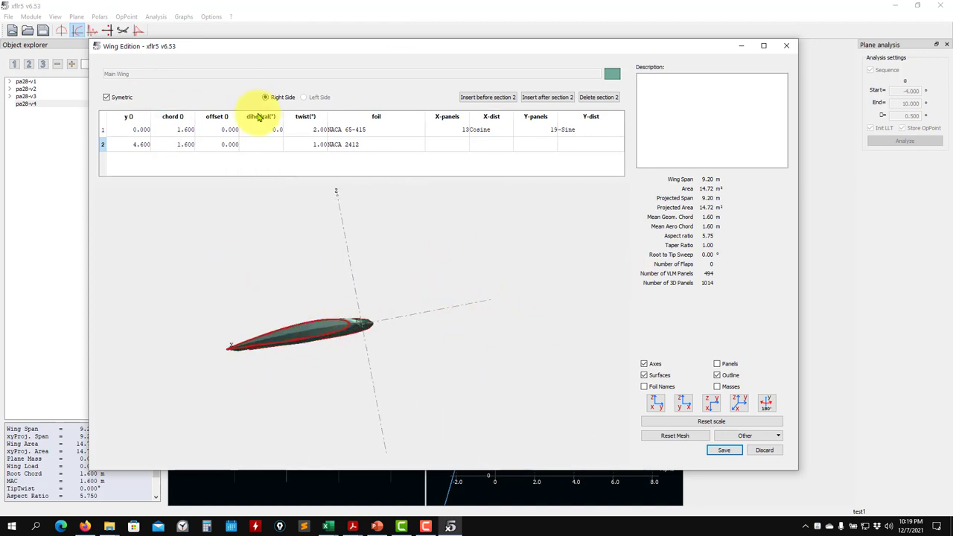
left_click(725, 451)
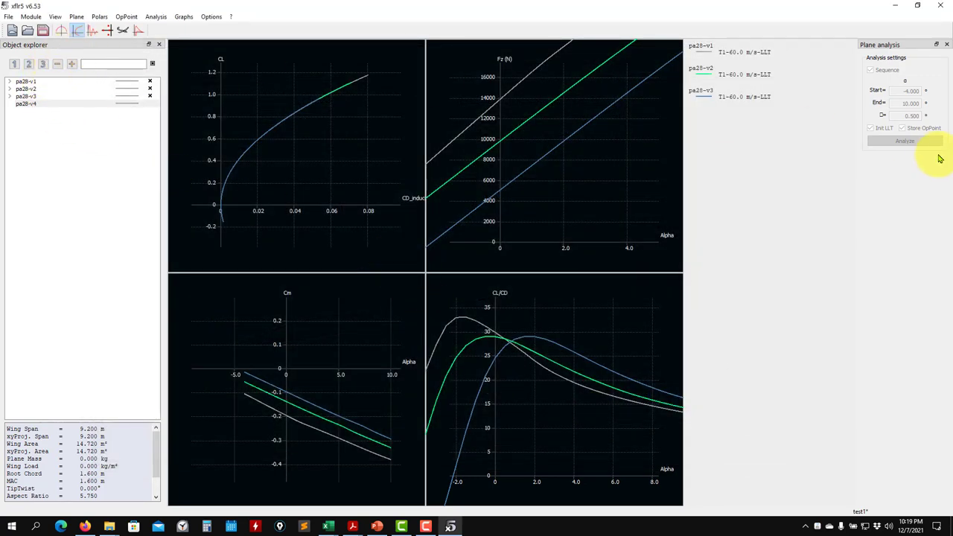
- Define the T1-60.0 m/s-LLT analysis for pa28-v4 and run it from -4° to 10° in 0.5° increments
left_click(156, 16)
left_click(164, 29)
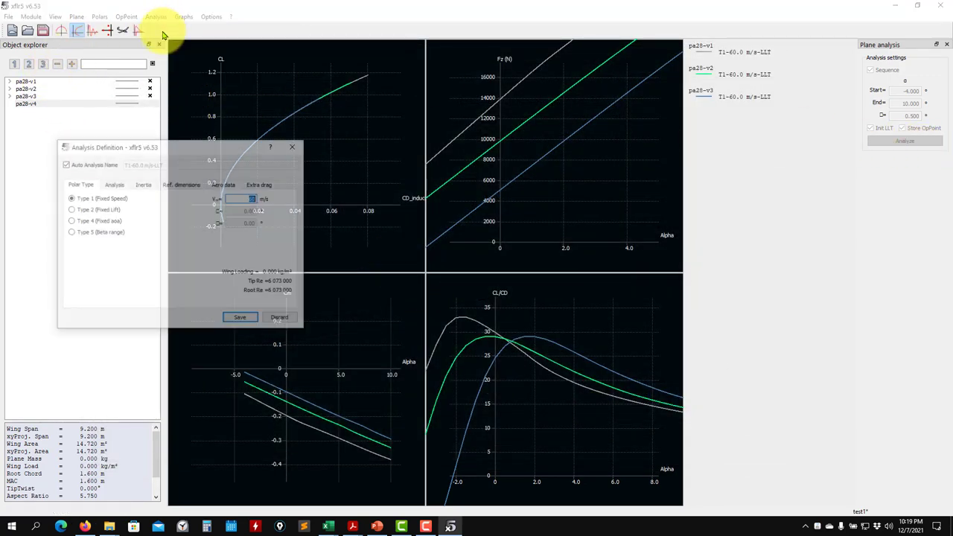
left_click(239, 317)
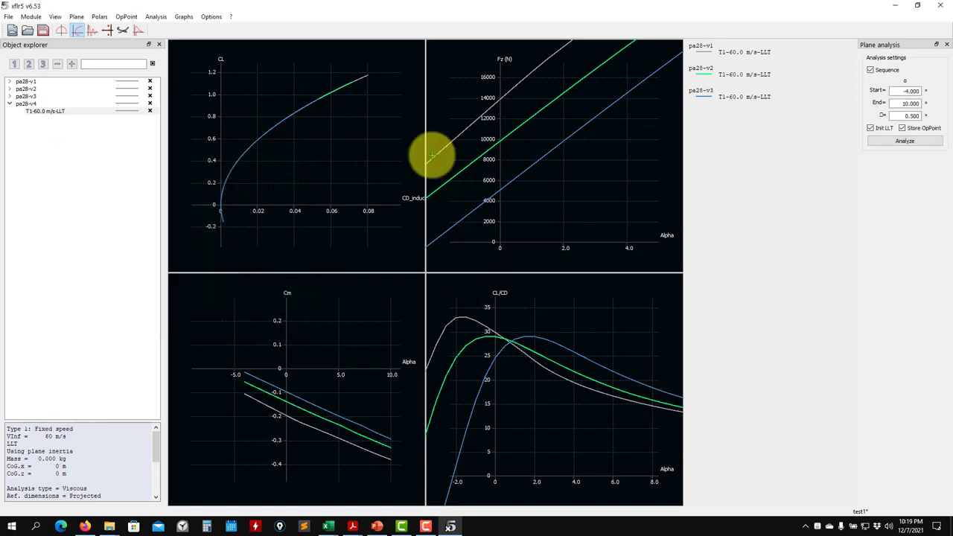
left_click(902, 141)
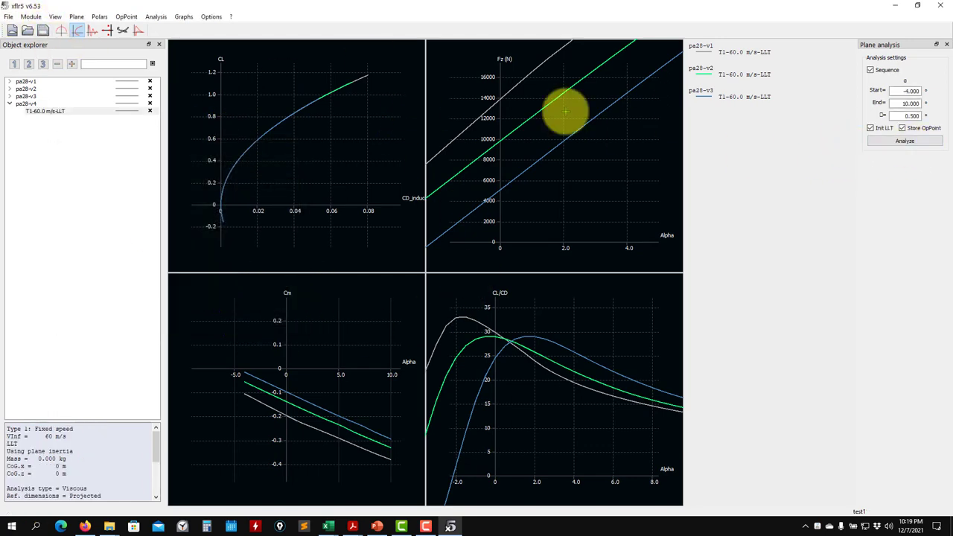
left_click(903, 141)
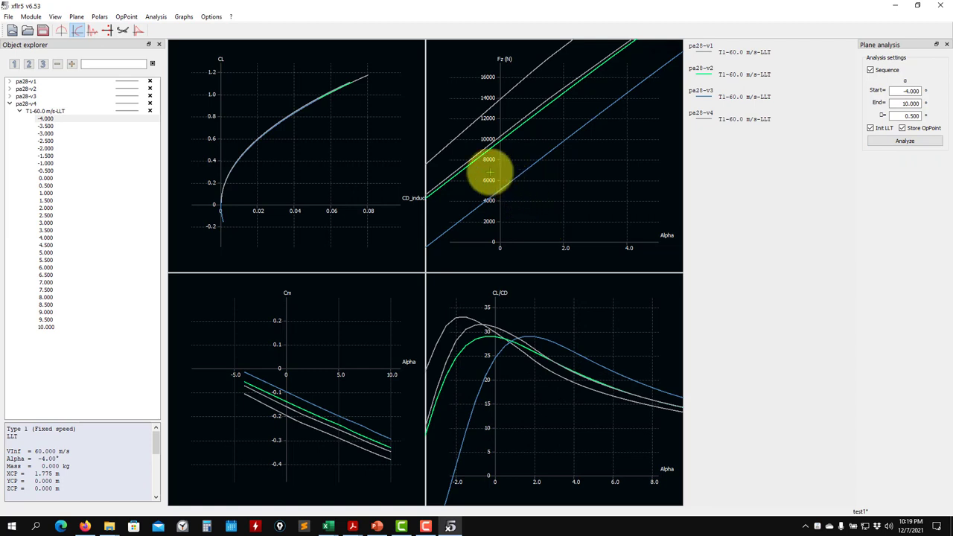
- Mark the pa28-v4 T1-60.0 m/s-LLT curve with circle symbols and colour it pink
right_click(129, 114)
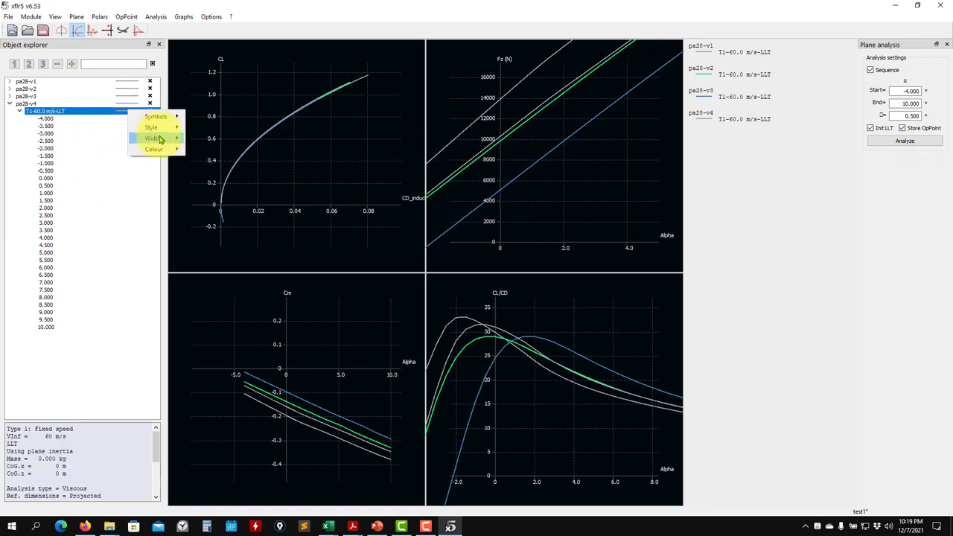
mouse_move(157, 128)
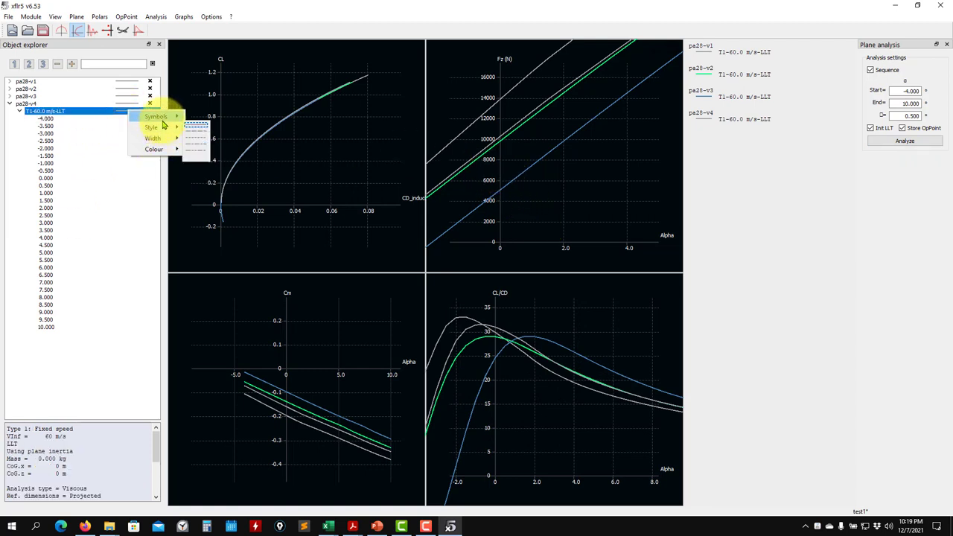
left_click(200, 125)
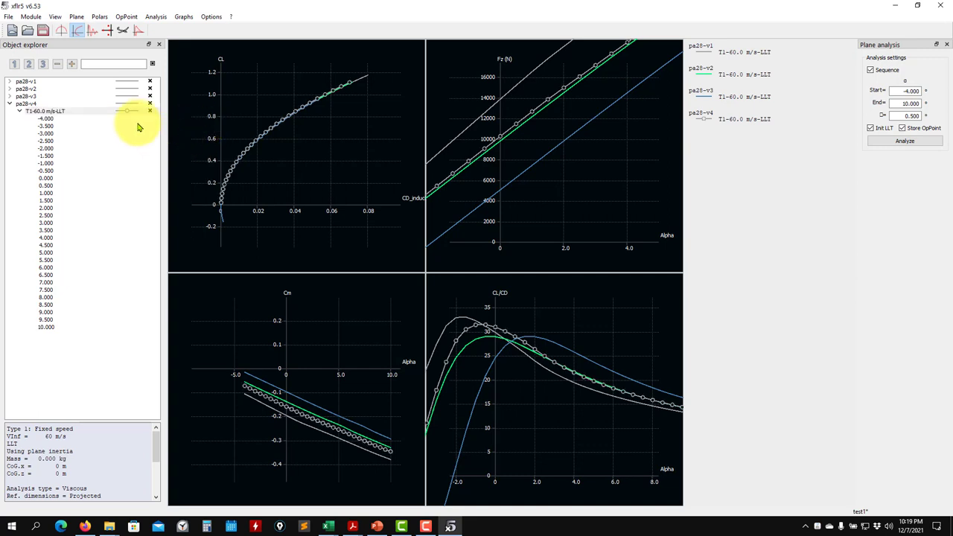
right_click(134, 112)
mouse_move(162, 151)
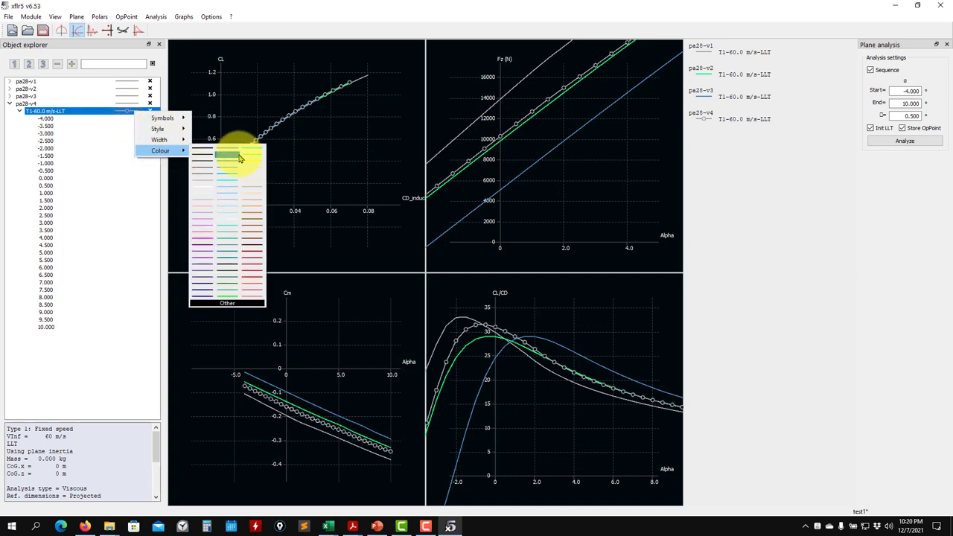
left_click(202, 216)
- Compare the pa28-v4 Fz, CL/CD and CL versus induced drag curves with the other variants, focusing on Fz near 0° Alpha
left_click_drag(514, 141, 509, 181)
scroll(509, 181, "up", 5)
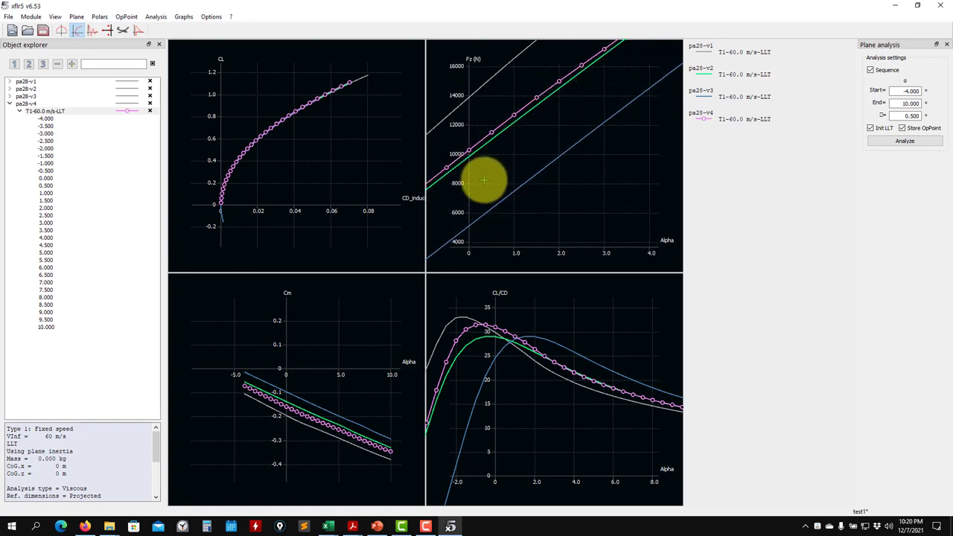
scroll(503, 177, "down", 4)
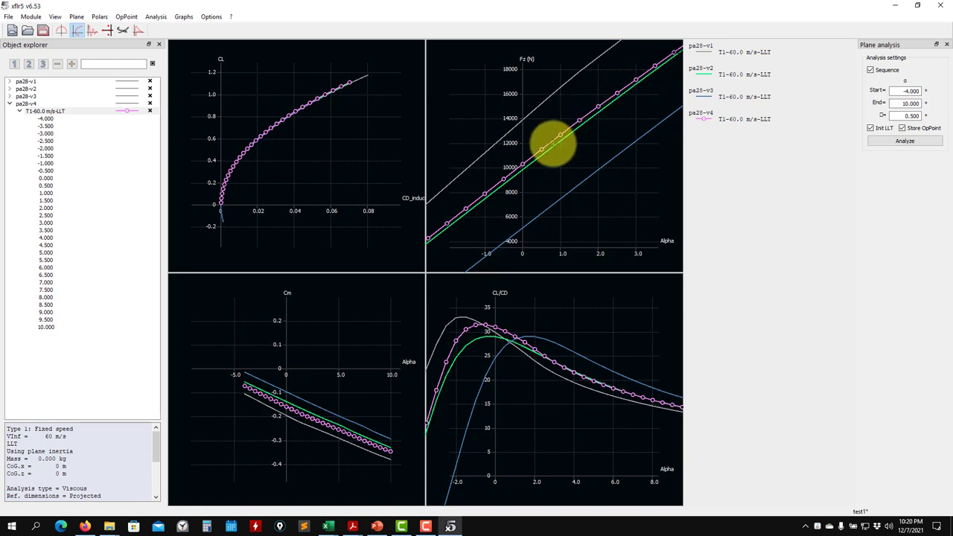
scroll(518, 168, "up", 3)
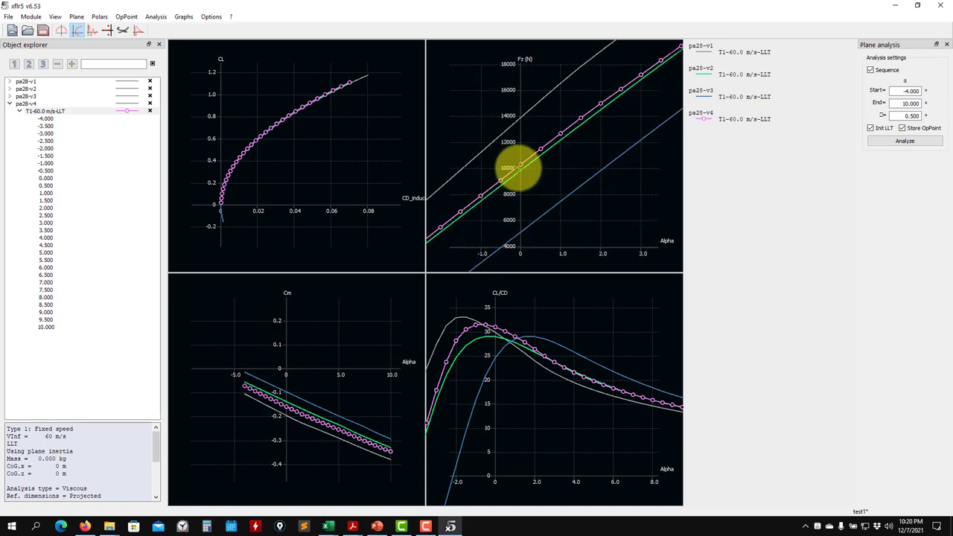
scroll(518, 168, "up", 2)
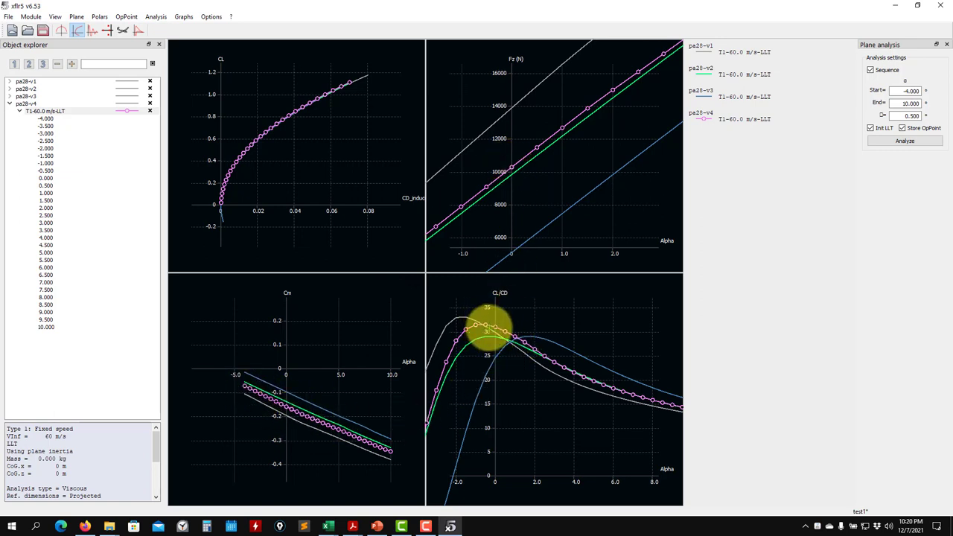
scroll(245, 202, "up", 3)
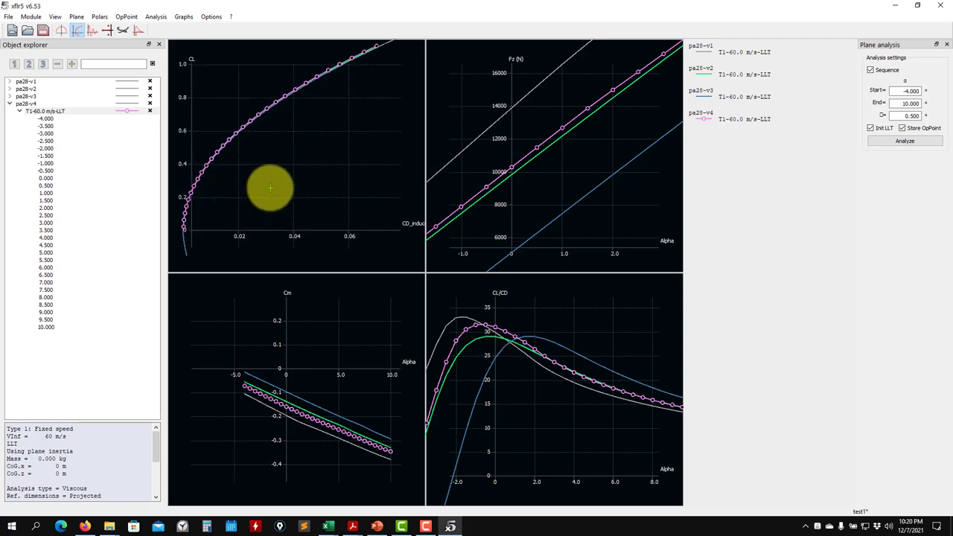
left_click_drag(269, 188, 374, 179)
scroll(559, 179, "up", 3)
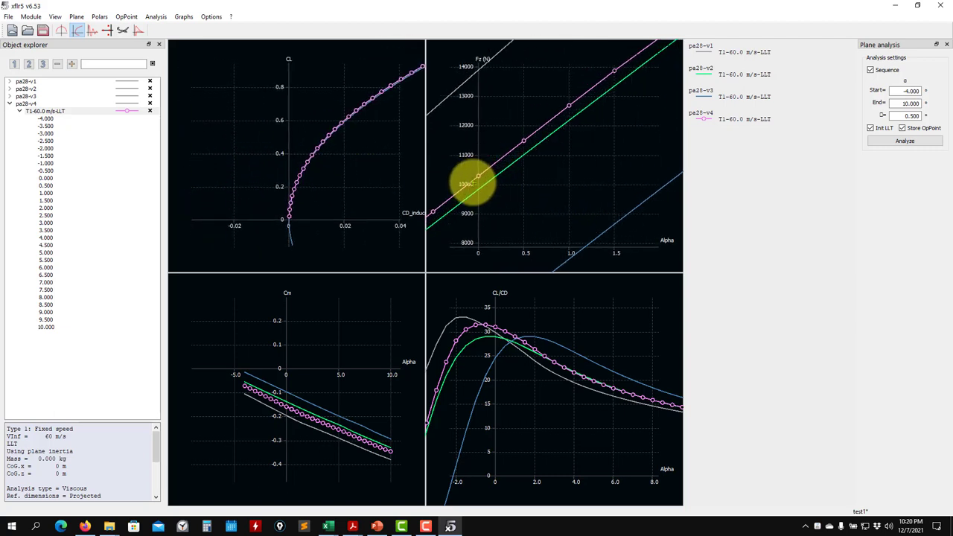
scroll(469, 183, "up", 1)
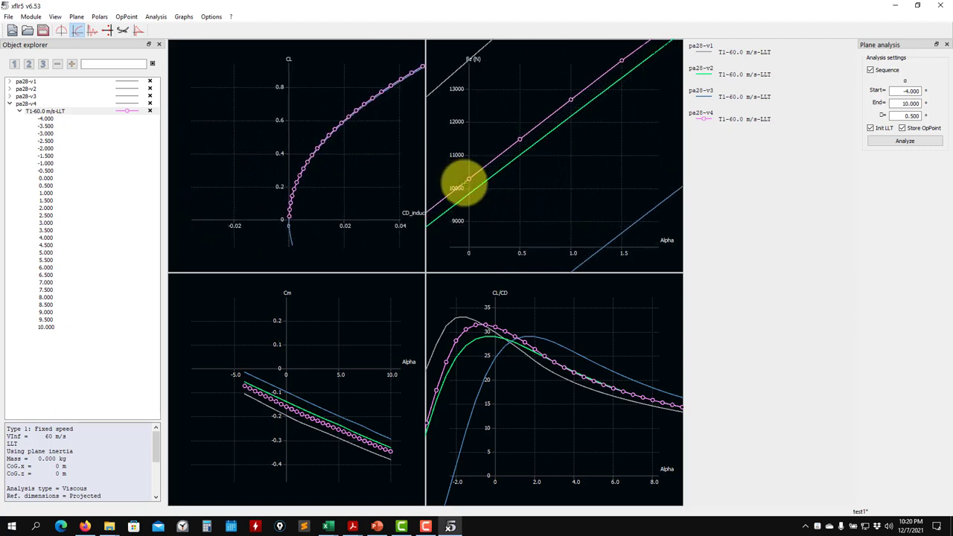
- Compare the spanwise local lift distributions of pa28-v4 and pa28-v3 at the 0.000° operating point against the elliptic curve
left_click(60, 31)
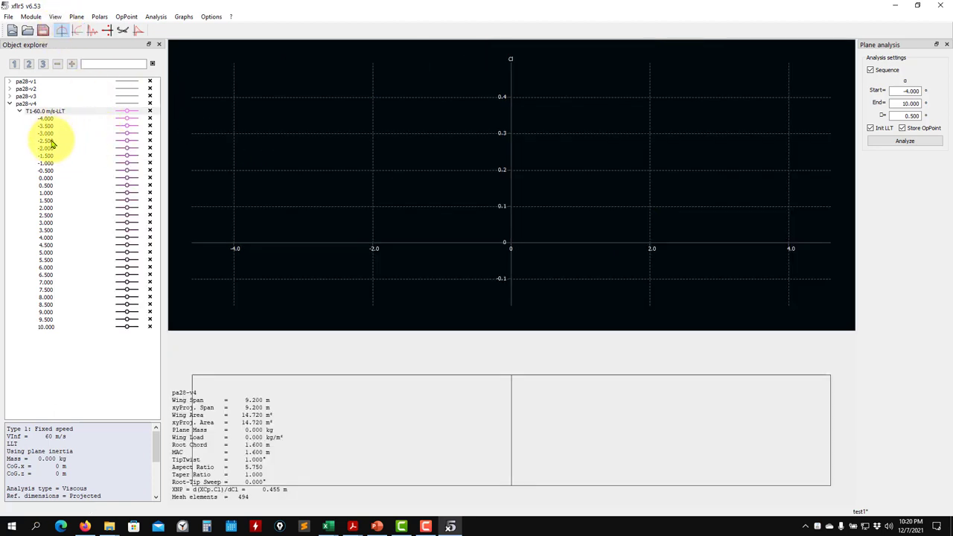
left_click(51, 180)
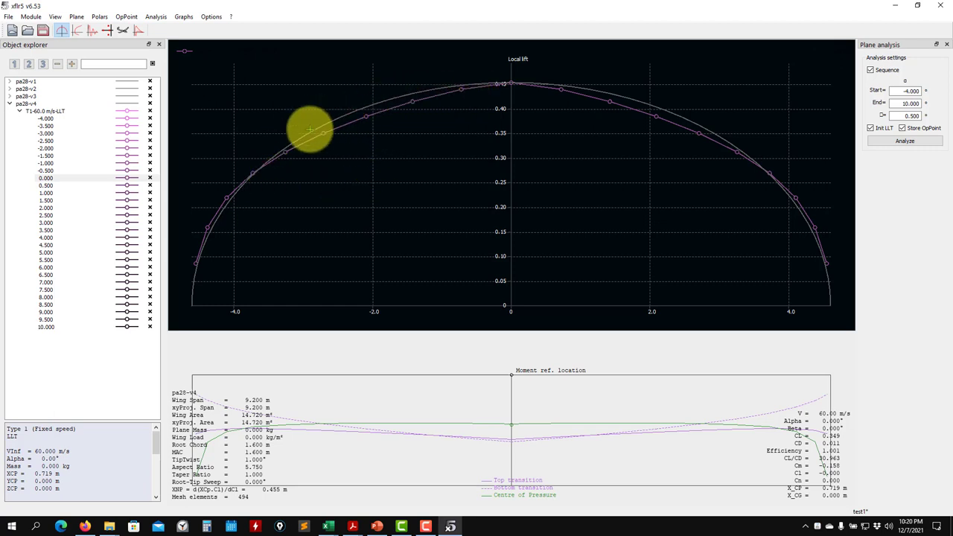
left_click(10, 97)
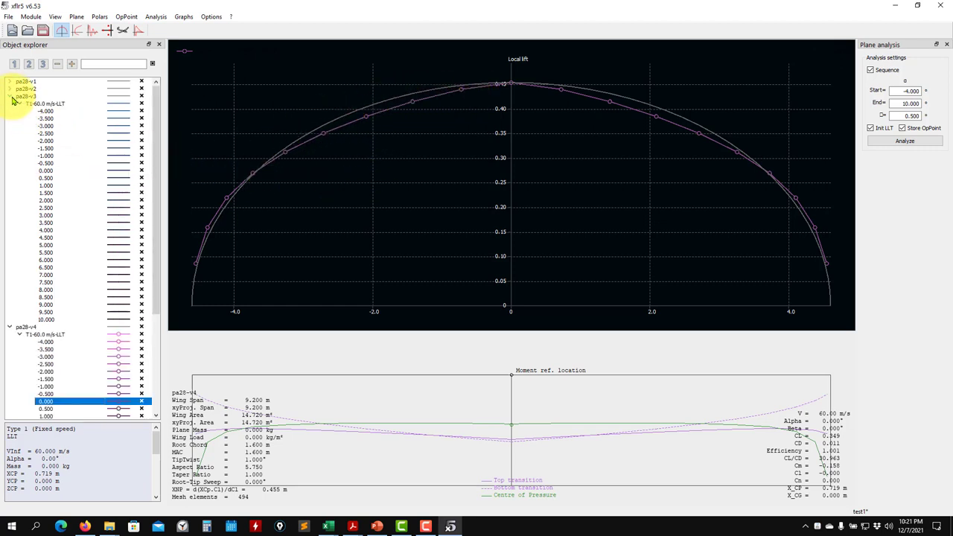
left_click(56, 170)
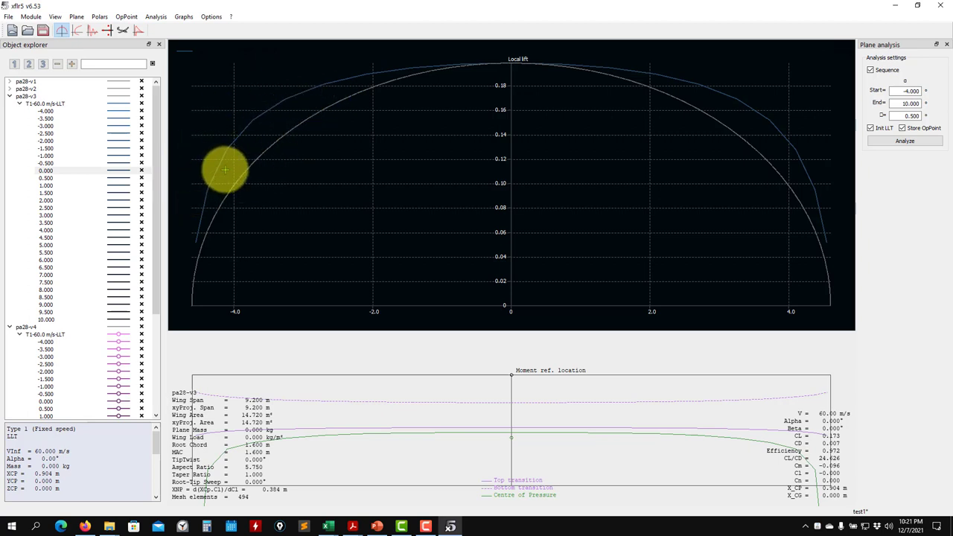
scroll(74, 338, "down", 2)
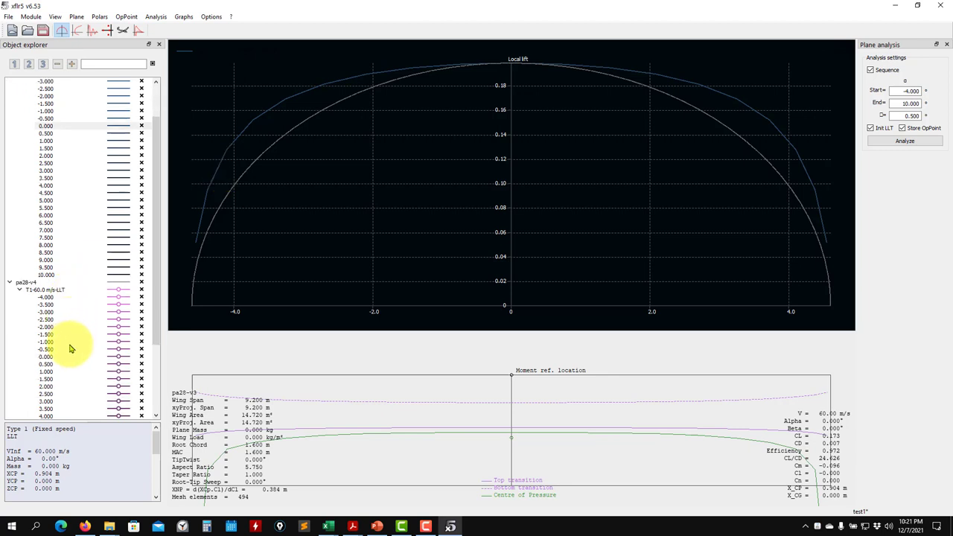
left_click(57, 359)
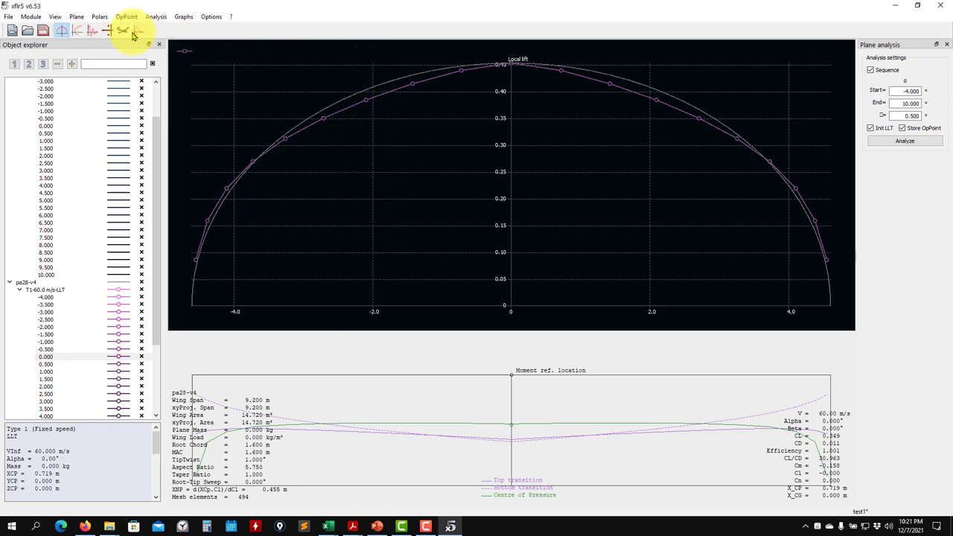
- Compare the 3D lift, drag and downwash displays of the pa28-v4 and pa28-v3 wings at 0.000°
scroll(28, 174, "up", 2)
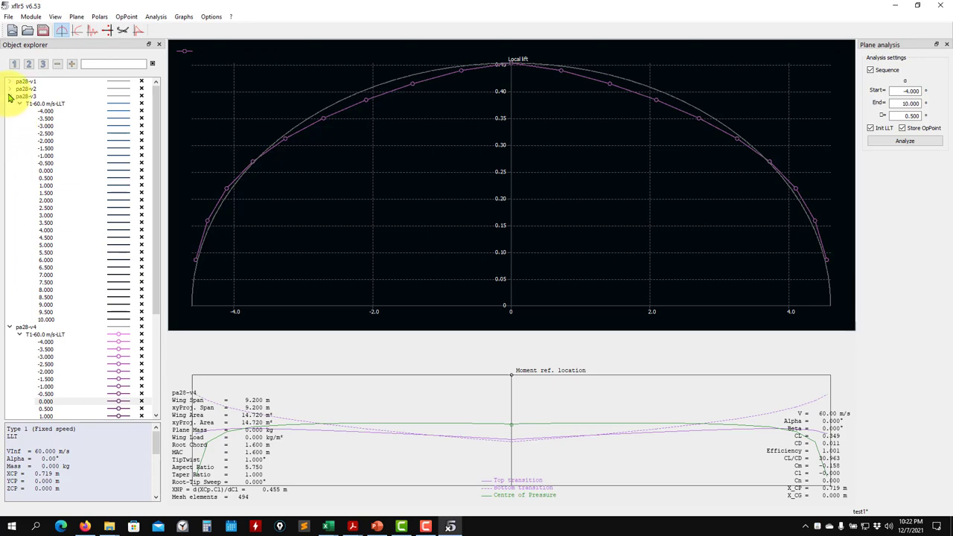
left_click(10, 96)
left_click(10, 104)
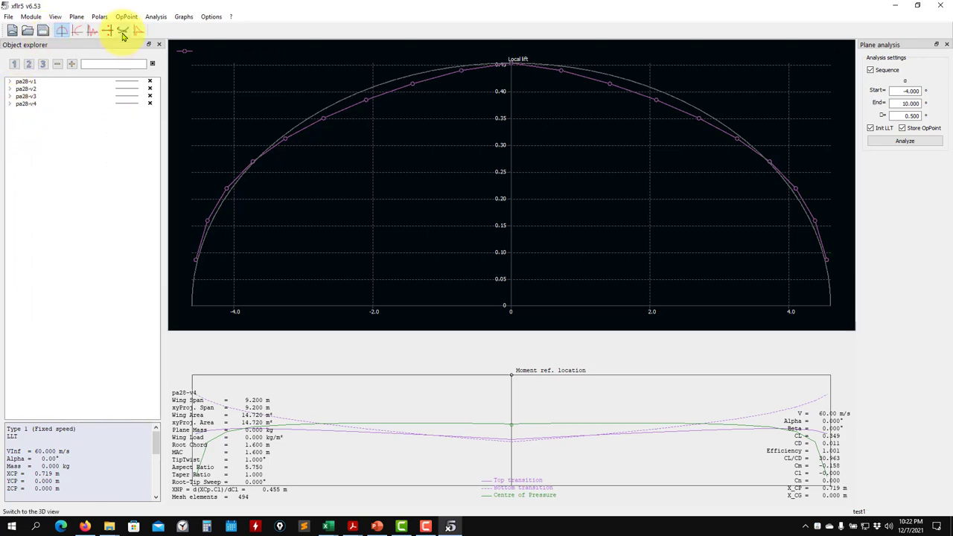
left_click(123, 30)
left_click_drag(506, 330, 644, 279)
left_click(10, 104)
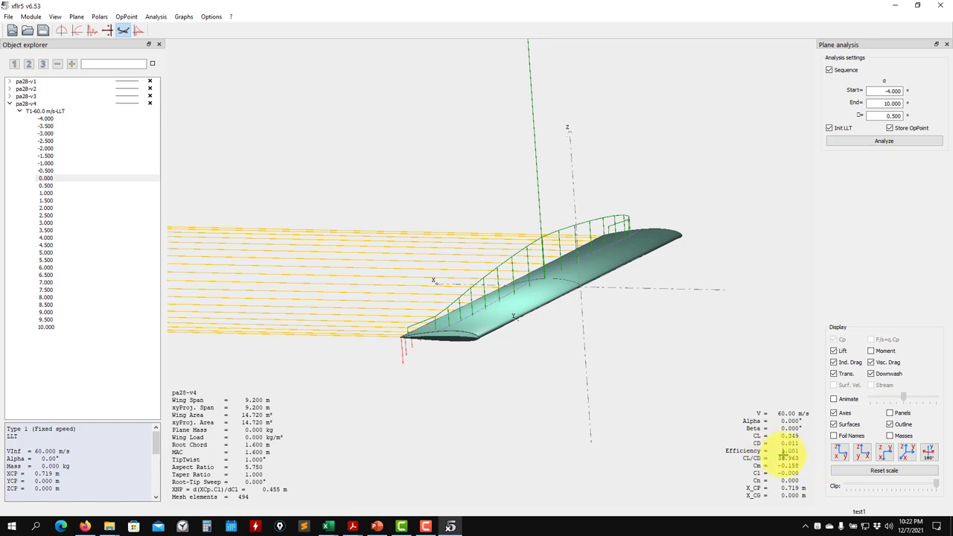
left_click(9, 96)
left_click(65, 169)
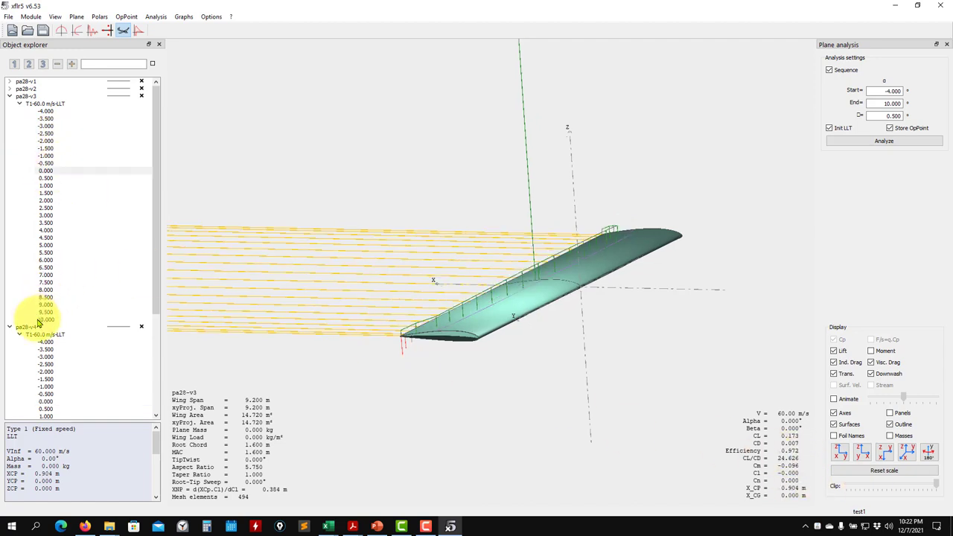
scroll(64, 315, "down", 6)
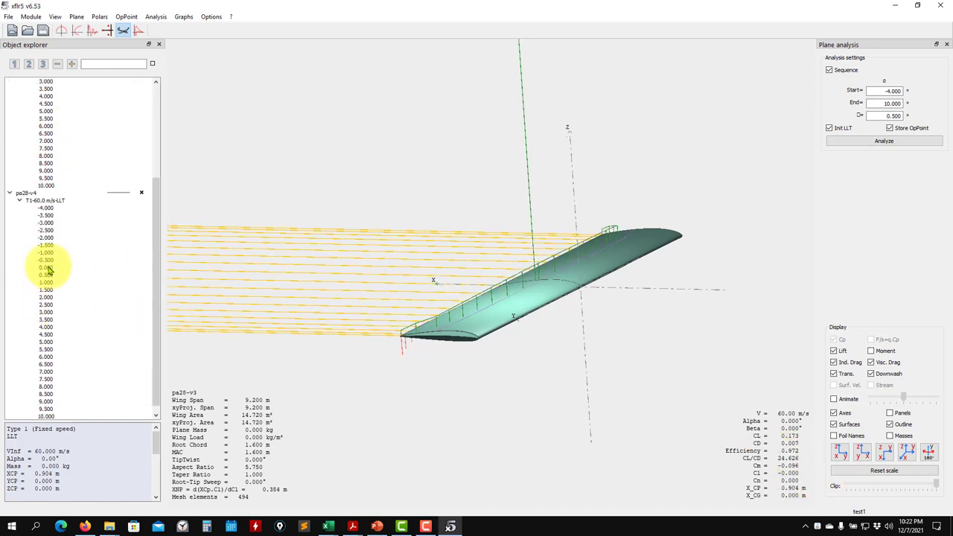
left_click(46, 267)
left_click_drag(530, 323, 483, 297)
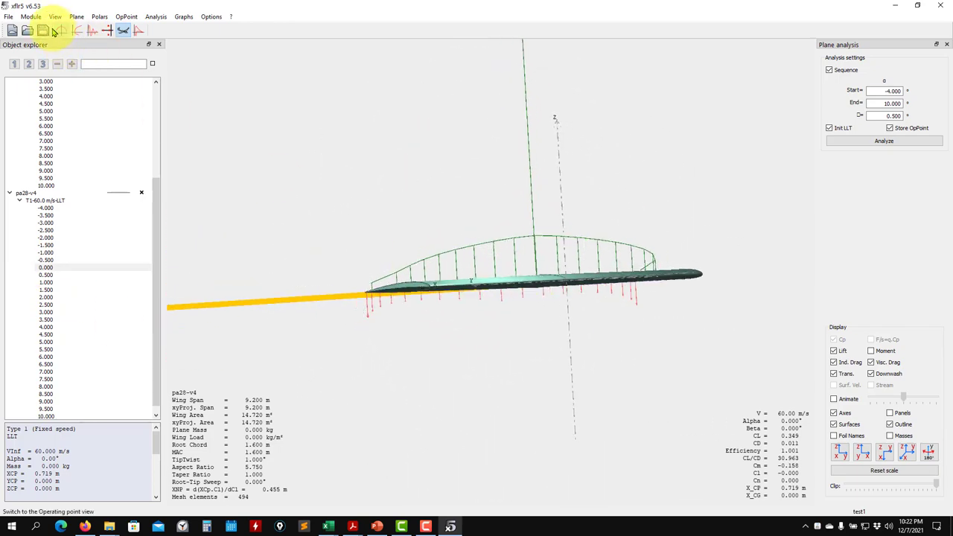
- Duplicate the pa28-v4 plane under the name pa28-v5
left_click(9, 192)
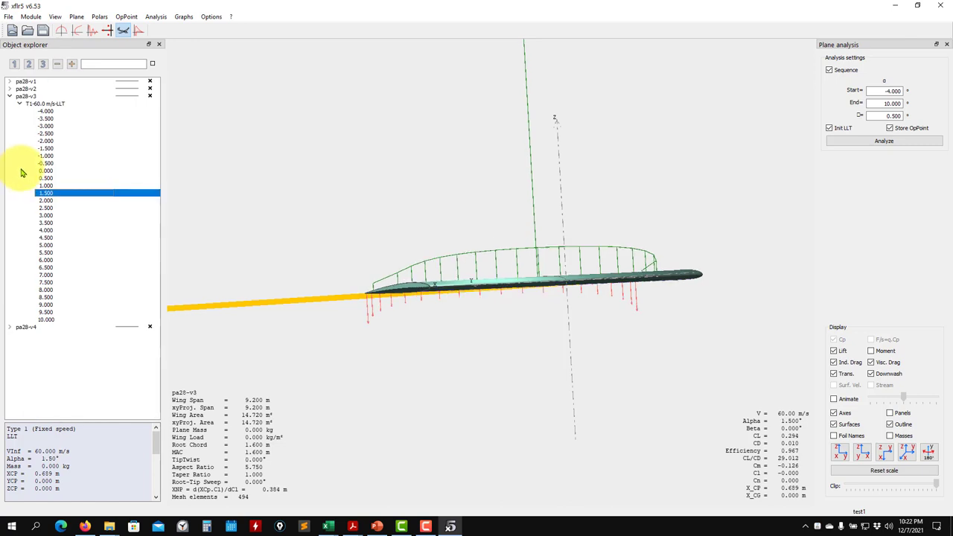
left_click(10, 96)
left_click(26, 103)
right_click(31, 104)
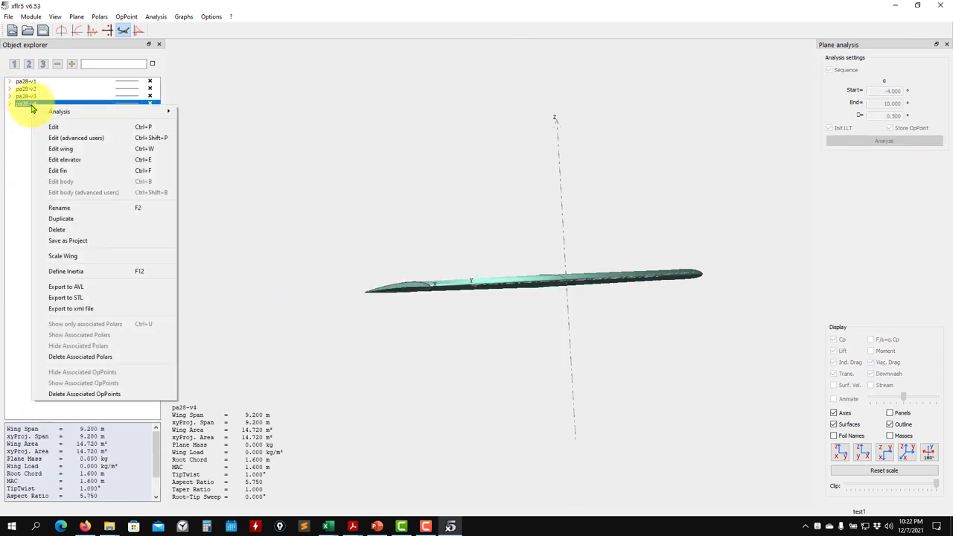
left_click(148, 207)
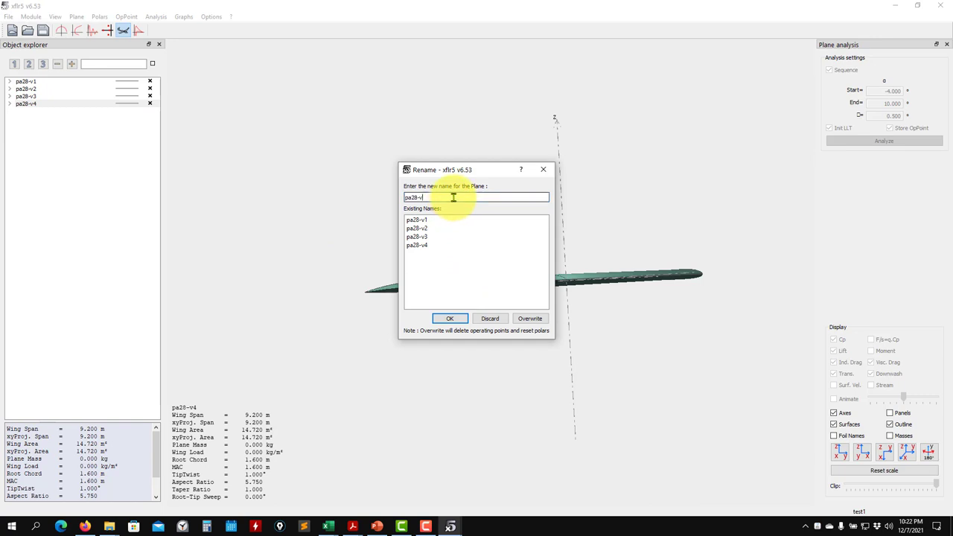
left_click(461, 317)
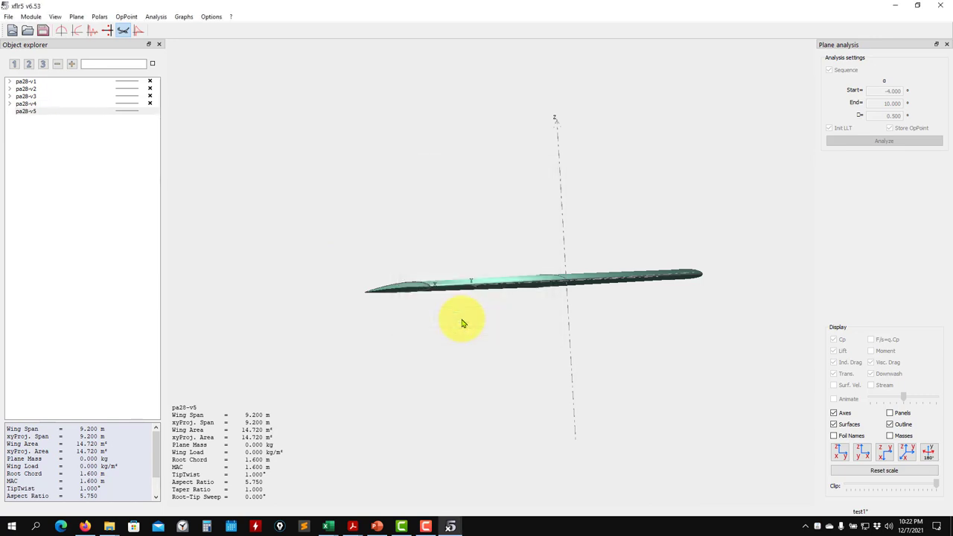
left_click(78, 17)
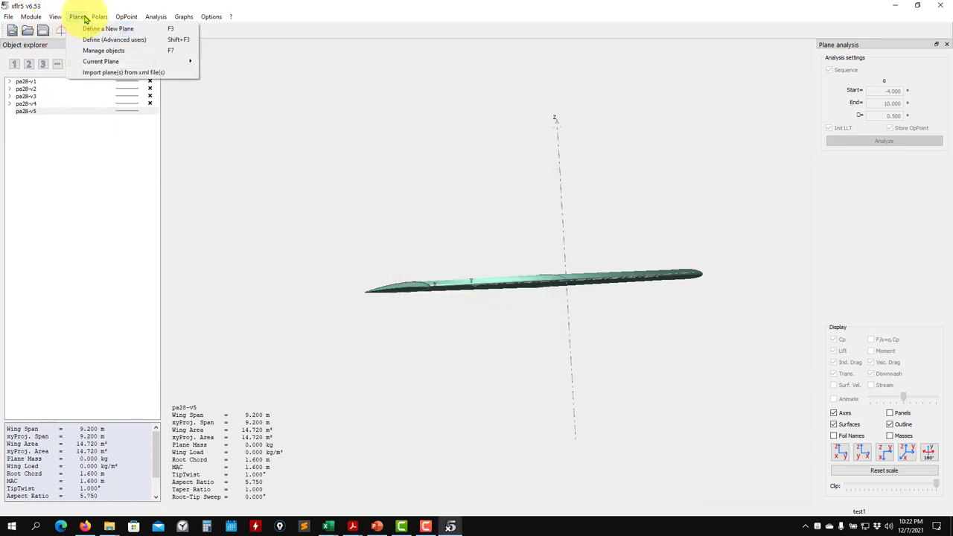
left_click(86, 30)
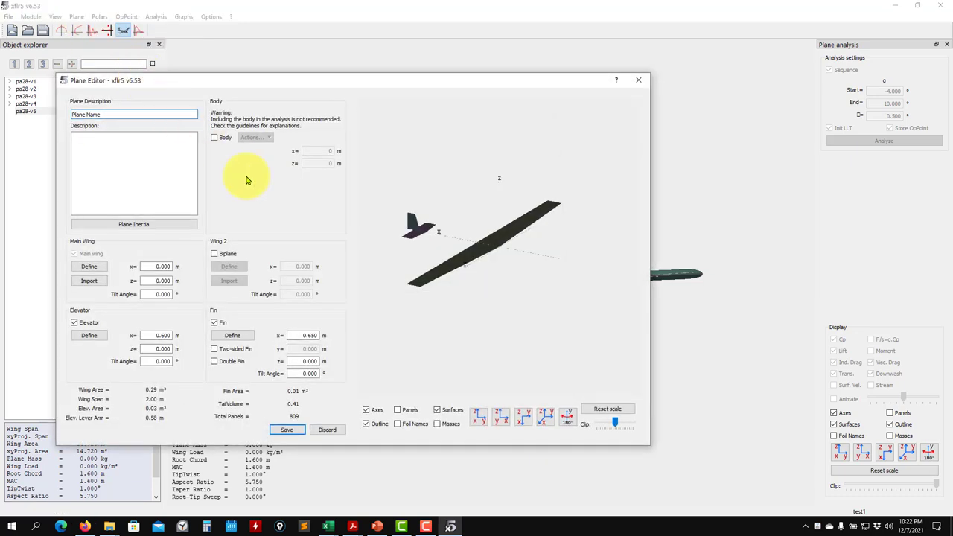
left_click(638, 78)
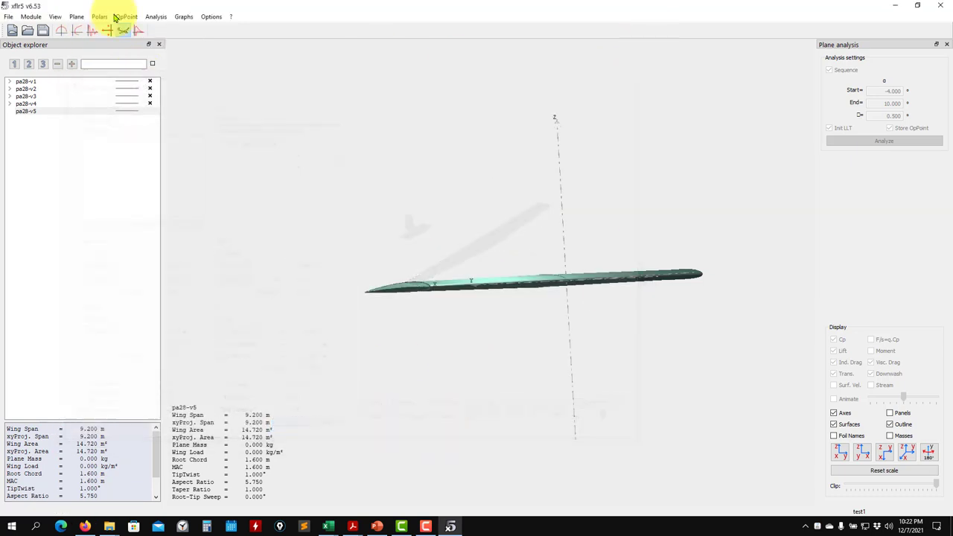
- Edit the pa28-v5 wing, inserting an intermediate section before the tip section and placing it at y = 2.000 m
left_click(77, 17)
mouse_move(108, 62)
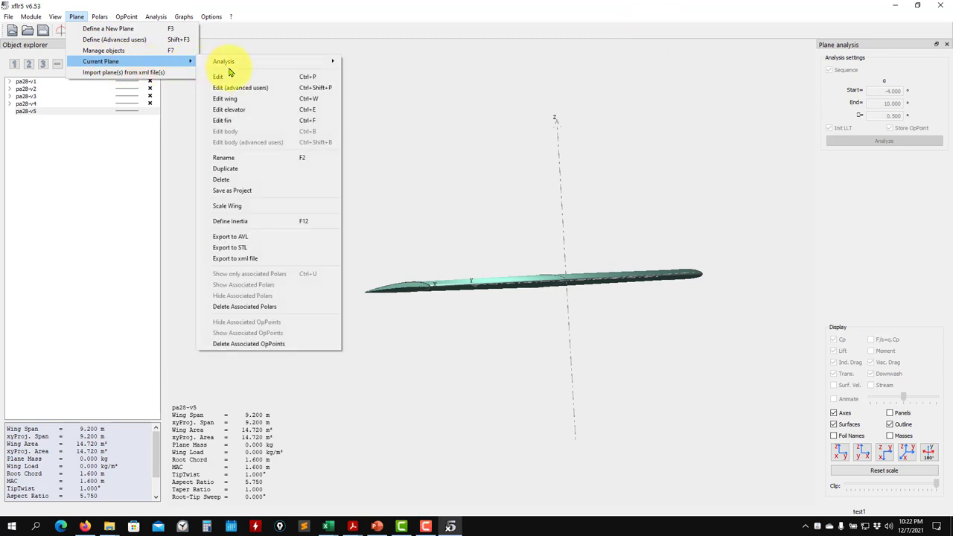
left_click(250, 98)
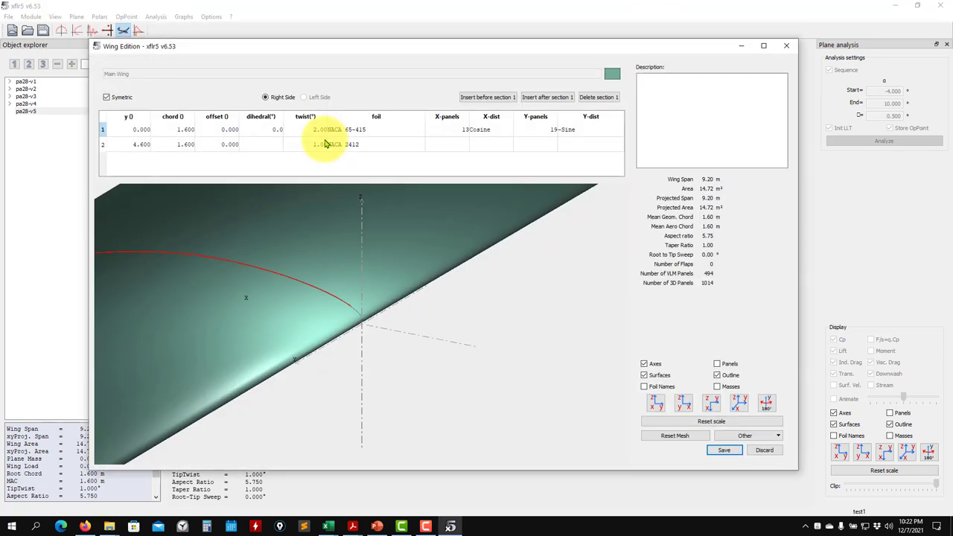
scroll(342, 260, "down", 5)
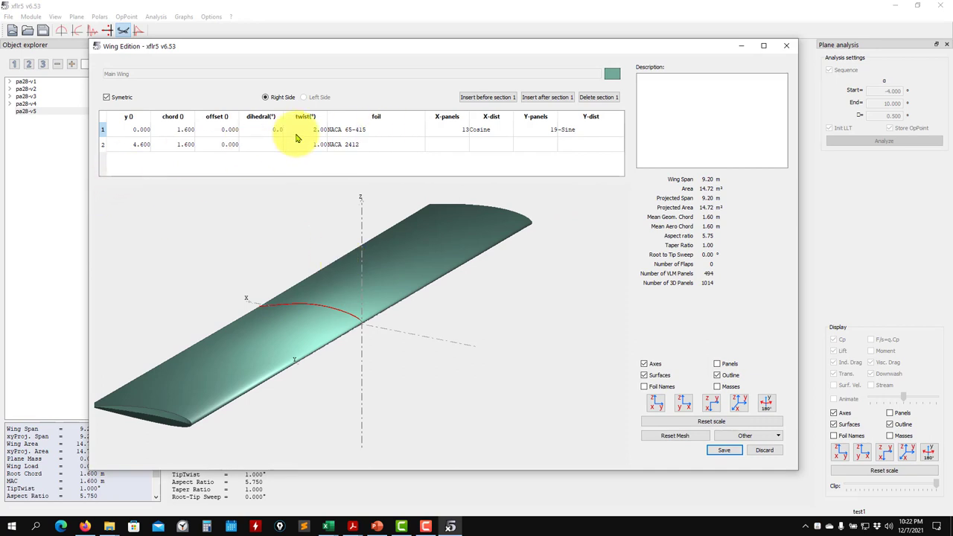
left_click(486, 98)
left_click(493, 273)
double_click(167, 144)
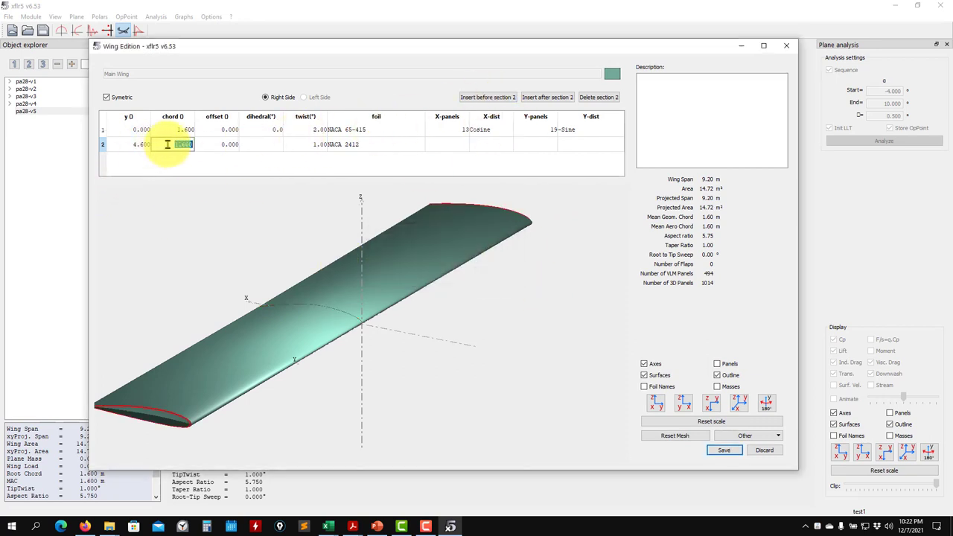
left_click(483, 98)
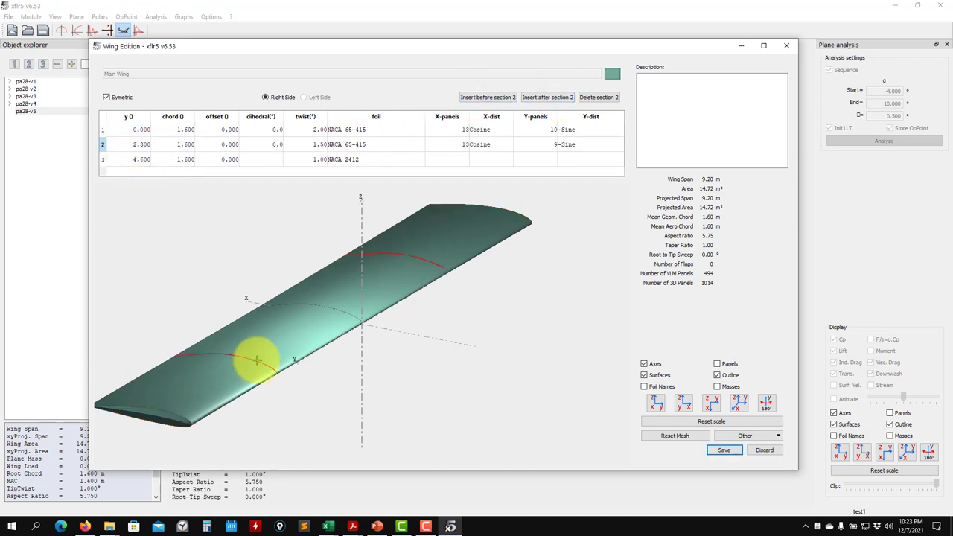
left_click(144, 150)
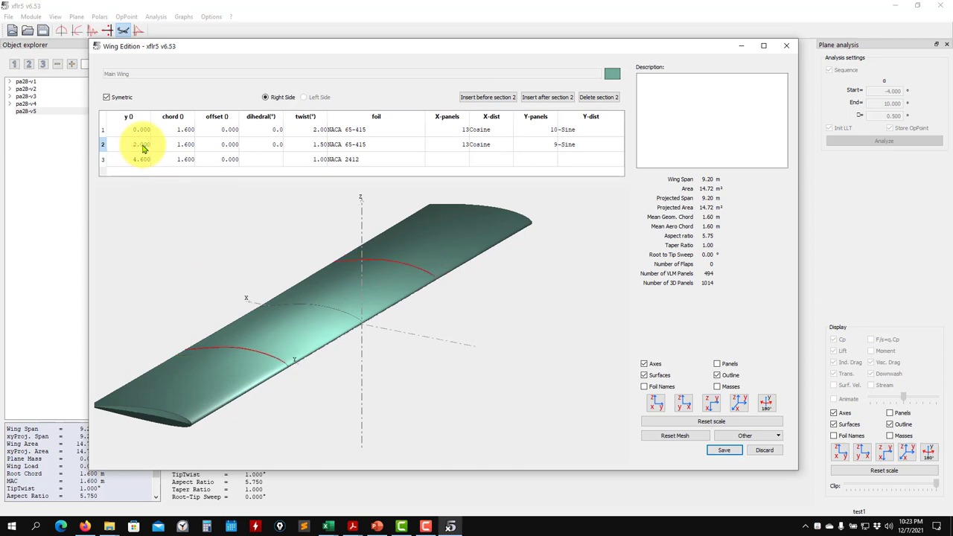
- Try a 6° twist on the wing's intermediate section and examine the resulting shape in 3D
left_click_drag(336, 315, 245, 283)
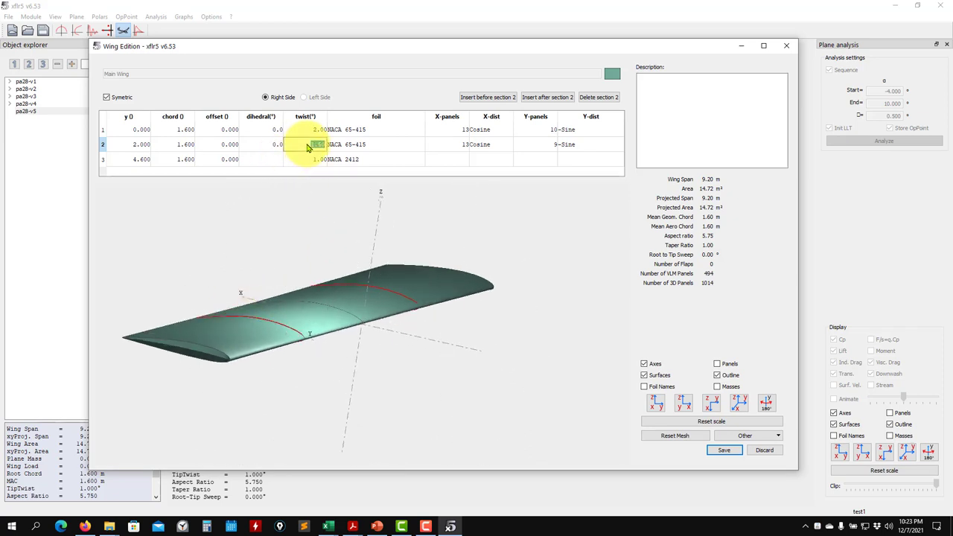
left_click(307, 147)
type("6")
key("Return")
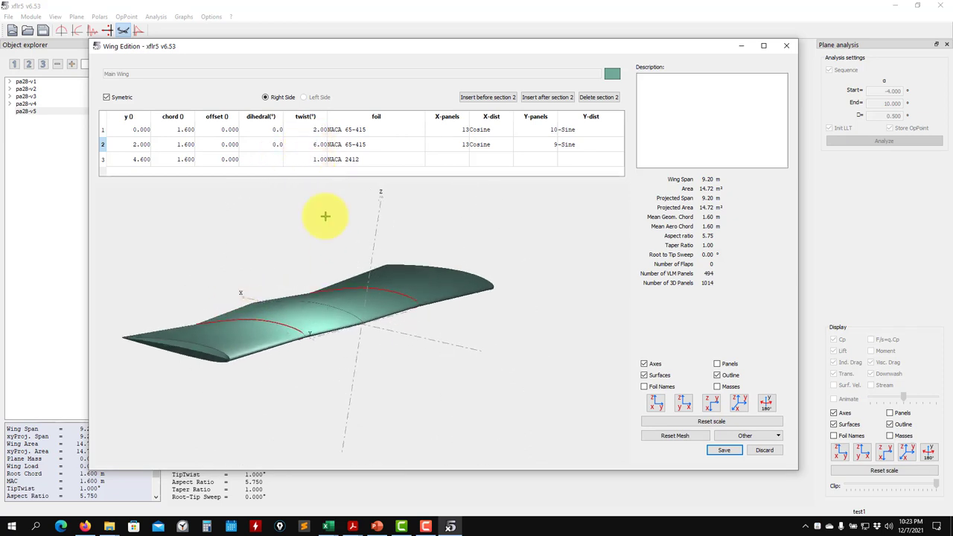
left_click_drag(323, 215, 392, 327)
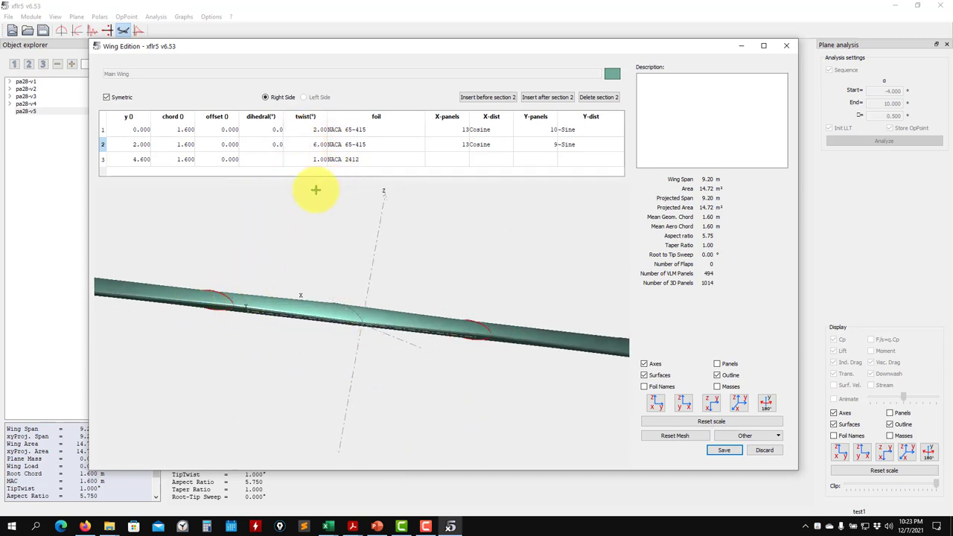
left_click_drag(315, 189, 335, 238)
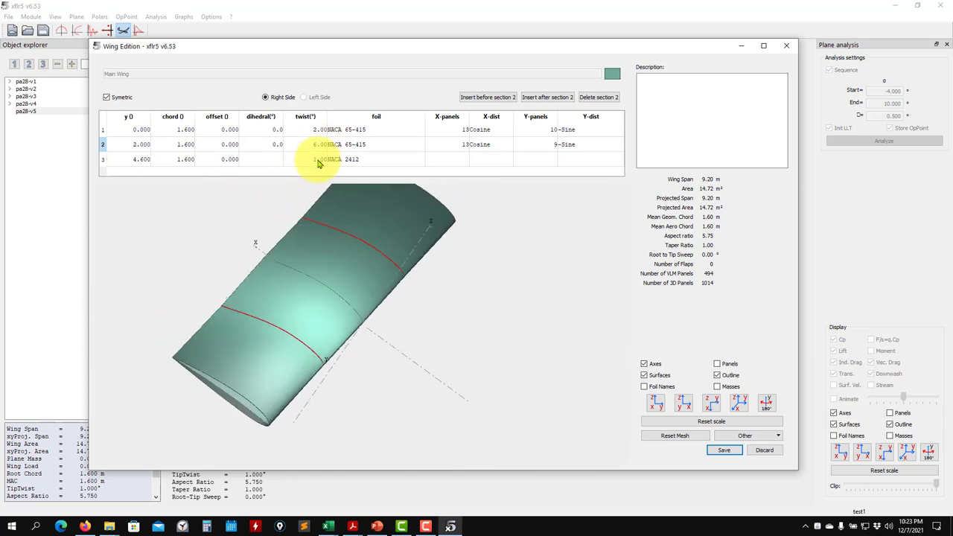
- Set the intermediate section's twist to 1.5°, inspect the wing in 3D and save it
double_click(313, 147)
left_click_drag(305, 147, 336, 146)
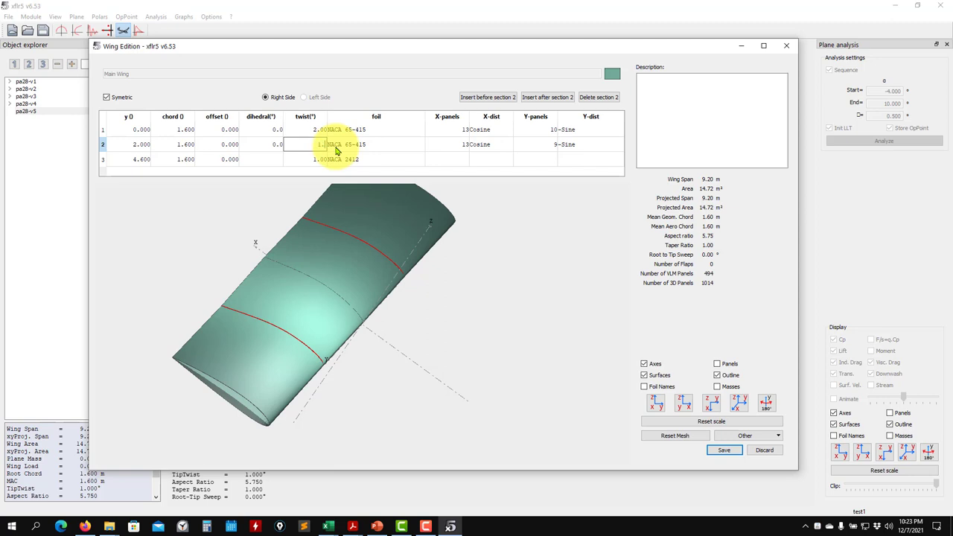
key("Return")
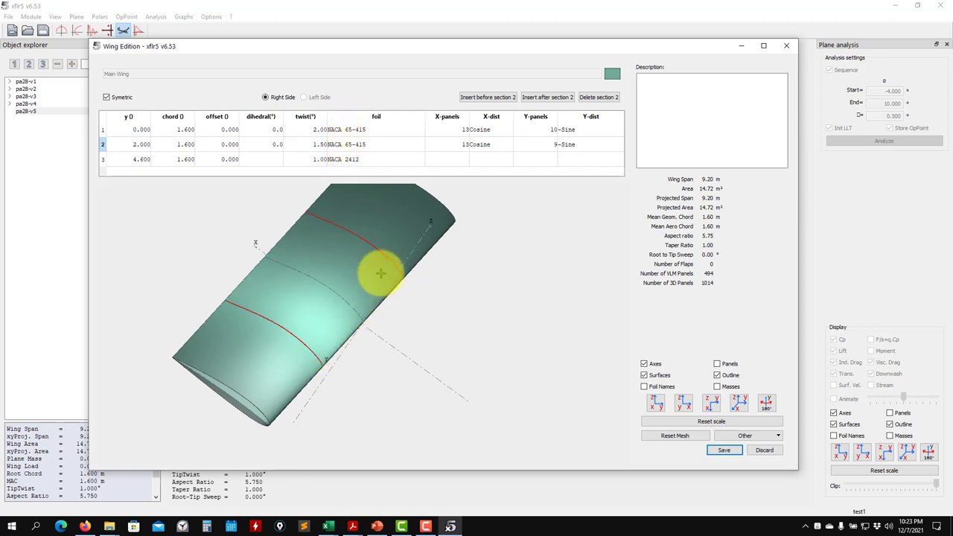
left_click_drag(346, 314, 341, 292)
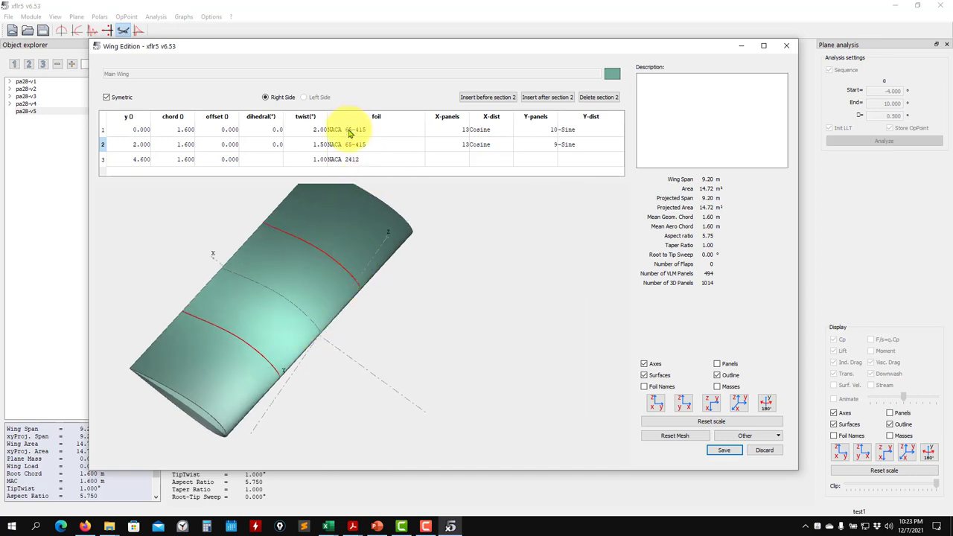
left_click_drag(311, 324, 440, 329)
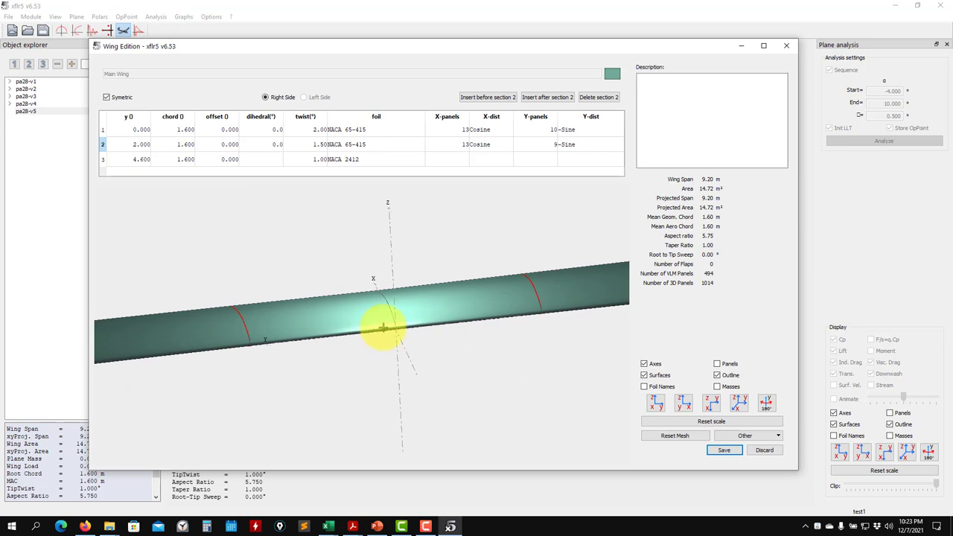
left_click_drag(234, 340, 281, 332)
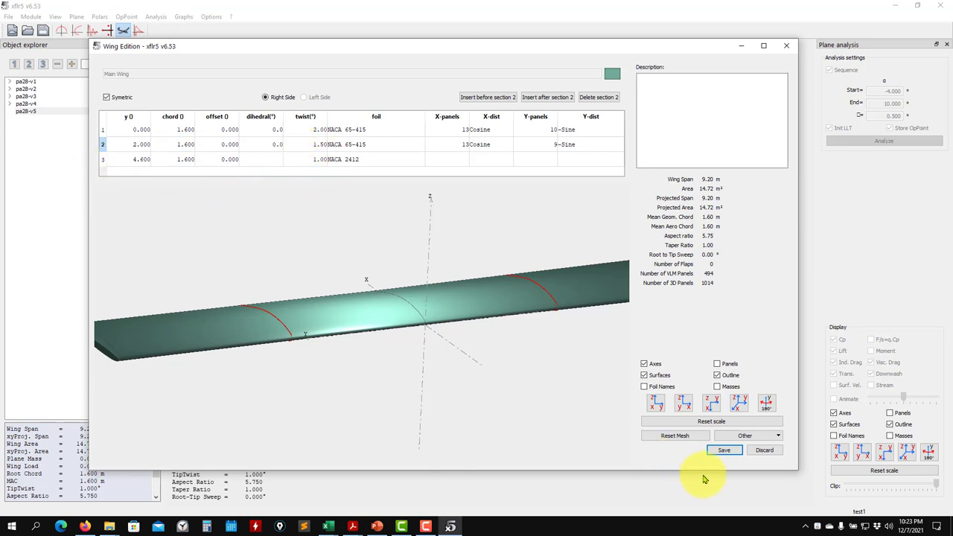
left_click(724, 451)
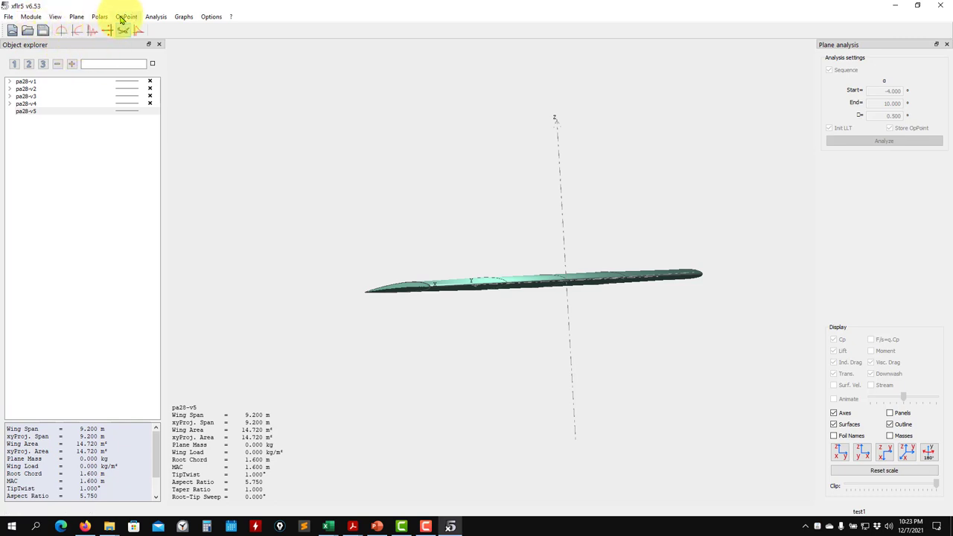
- Define a 60 m/s fixed-speed LLT analysis for pa28-v5 and run it from -4° to 10° in 0.5° increments
left_click(156, 17)
left_click(165, 28)
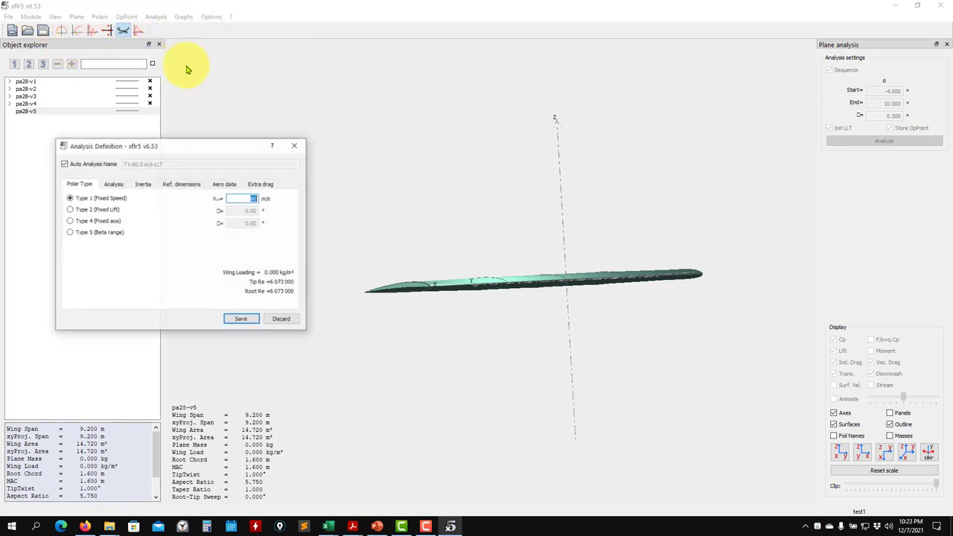
left_click(242, 318)
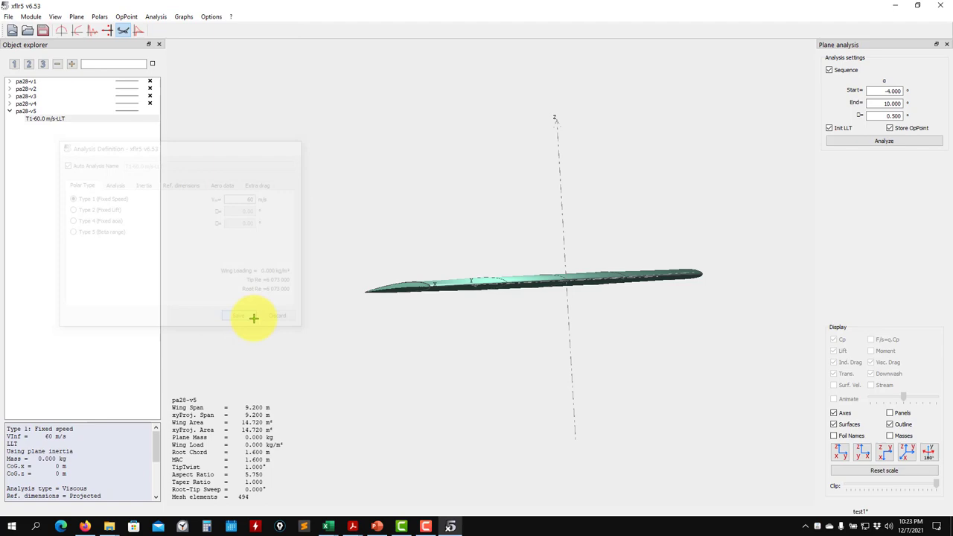
left_click(889, 140)
left_click_drag(457, 258, 405, 317)
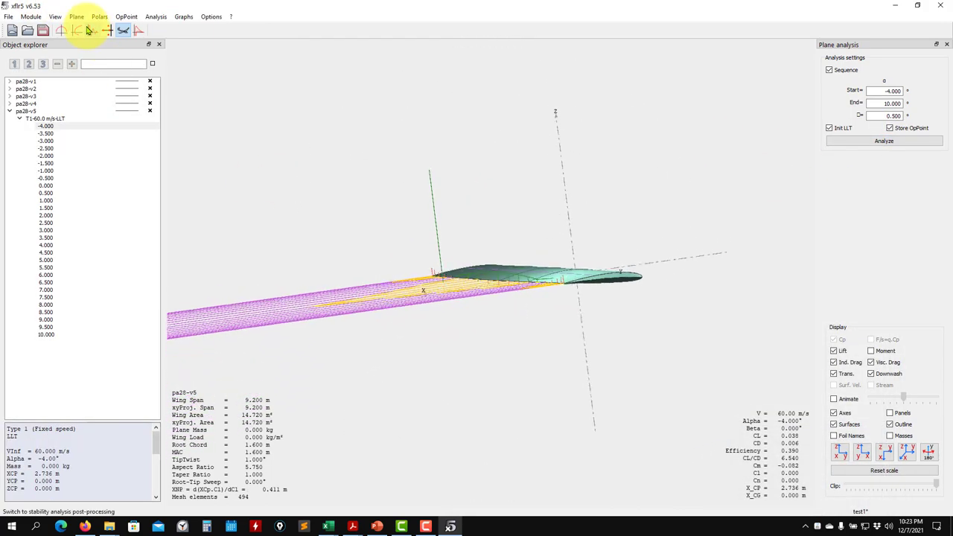
- Switch to the polar graphs and show only the pa28-v4 and pa28-v5 curves
left_click(88, 31)
left_click(77, 30)
scroll(477, 223, "up", 2)
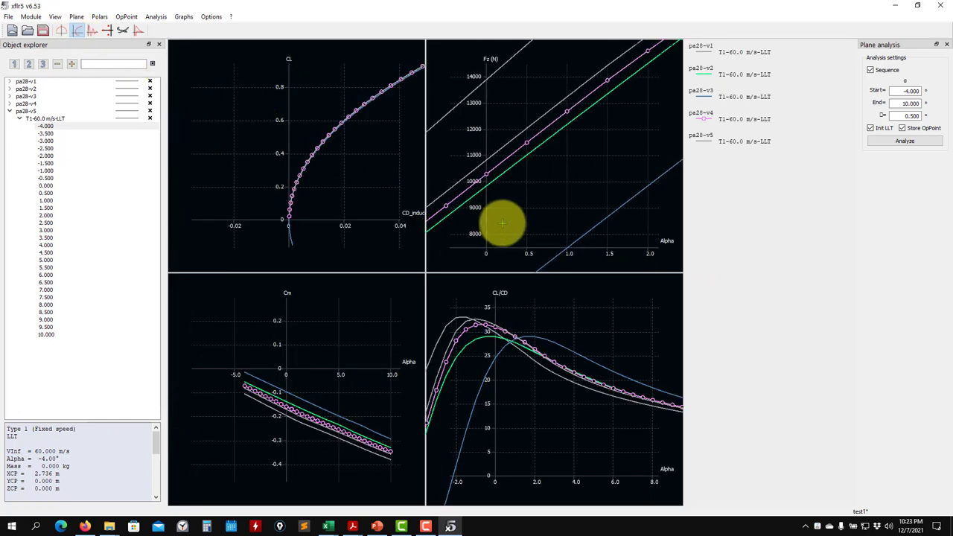
scroll(355, 153, "down", 3)
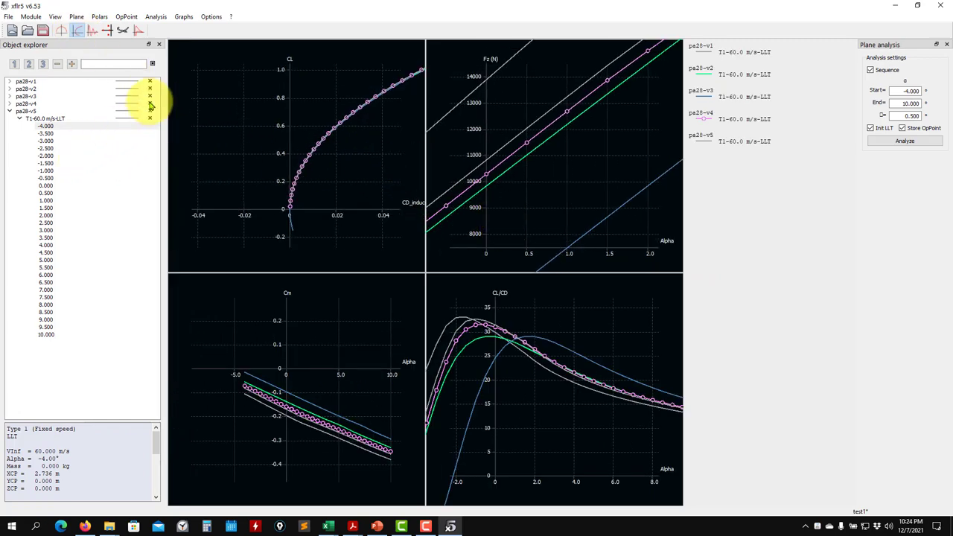
left_click(149, 81)
left_click(150, 88)
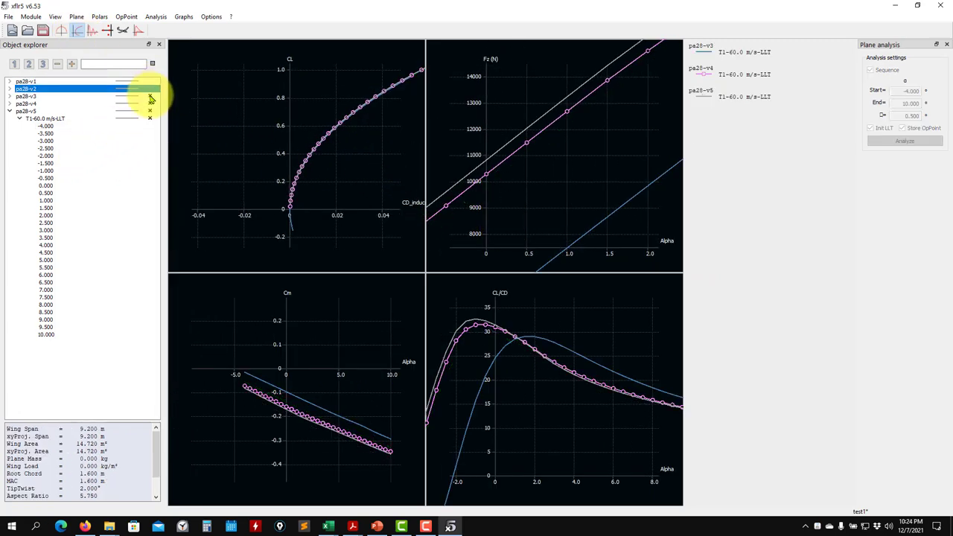
left_click(150, 96)
left_click(150, 104)
left_click(151, 111)
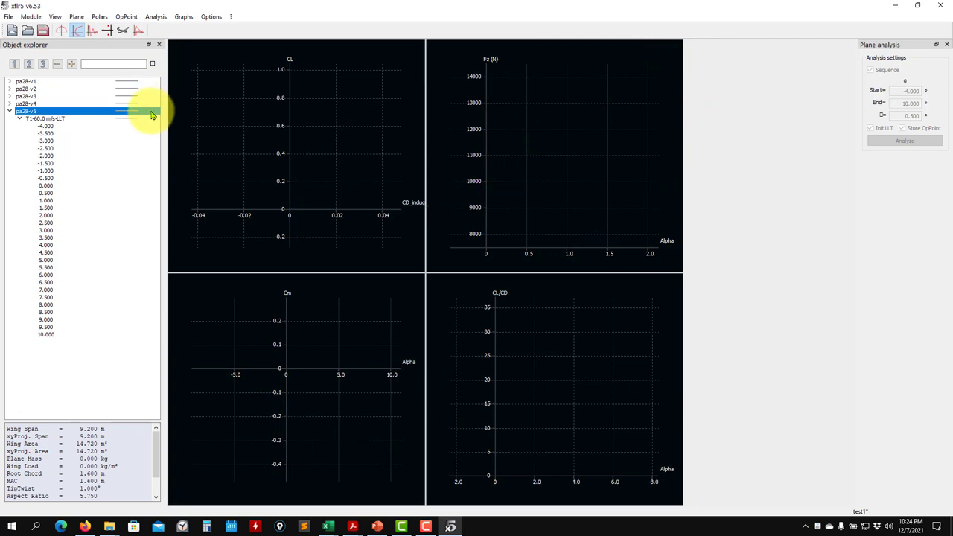
left_click(150, 111)
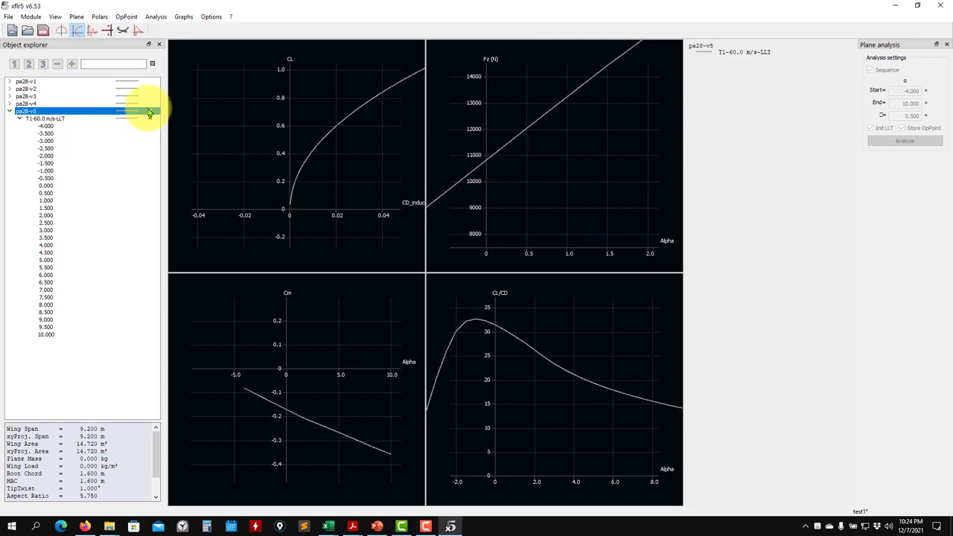
left_click(149, 103)
left_click(21, 111)
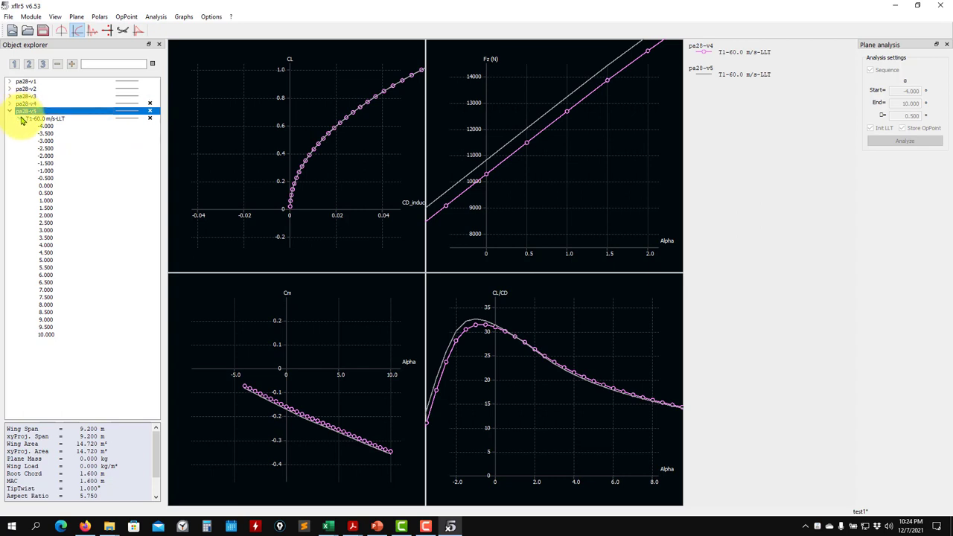
- Compare the pa28-v4 and pa28-v5 curves around 0° on the Fz versus alpha graph
scroll(483, 191, "up", 5)
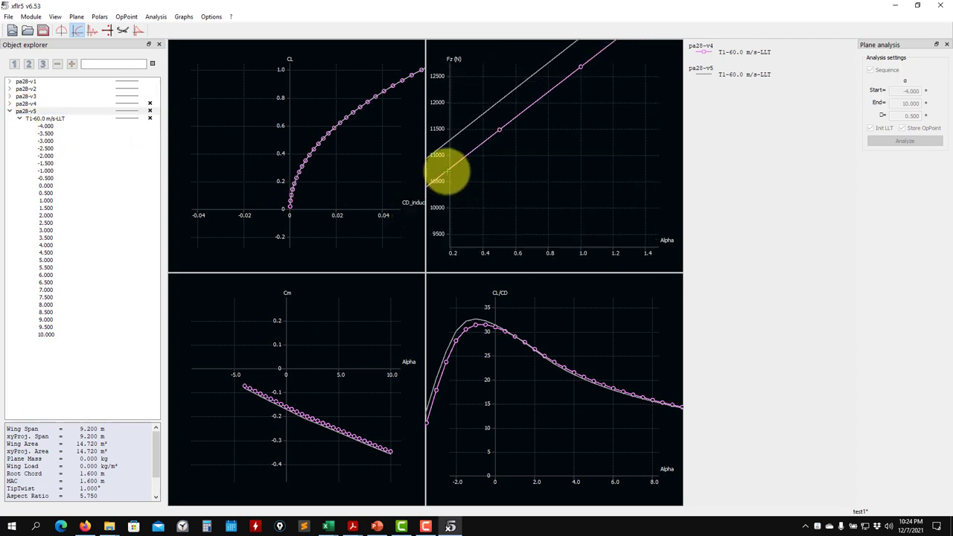
left_click_drag(524, 158, 578, 186)
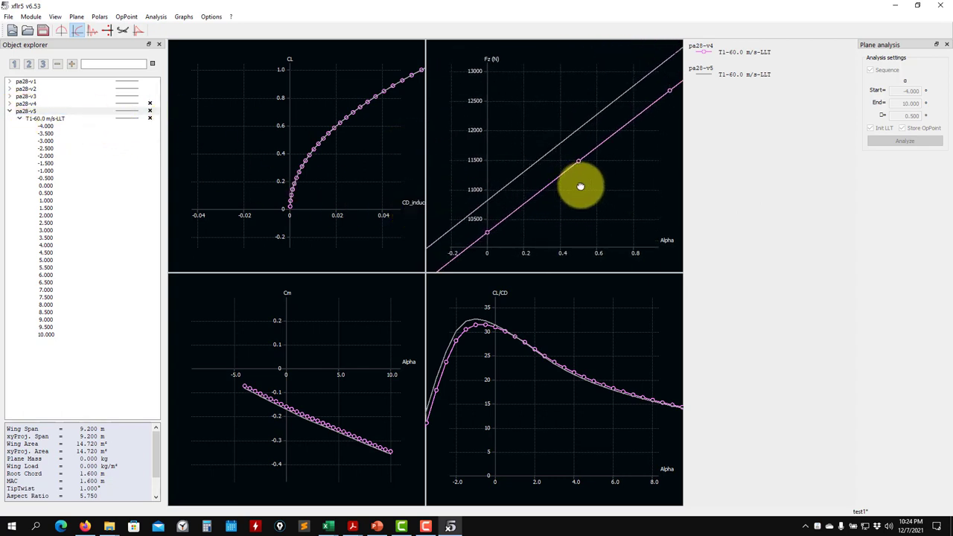
scroll(511, 183, "up", 1)
left_click_drag(511, 183, 528, 149)
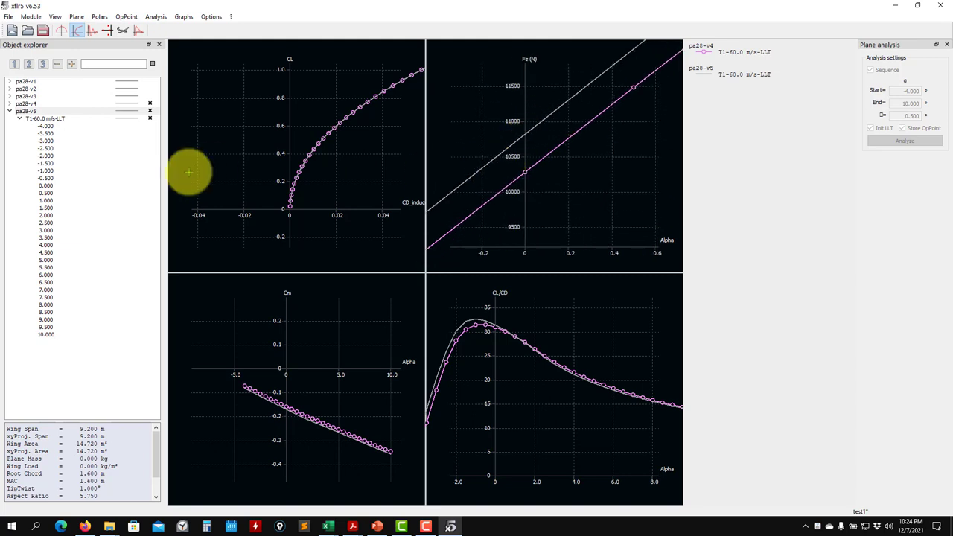
- Compare the local lift distributions of pa28-v5 and pa28-v4 at 0° alpha in the operating point view
left_click(11, 111)
left_click(62, 33)
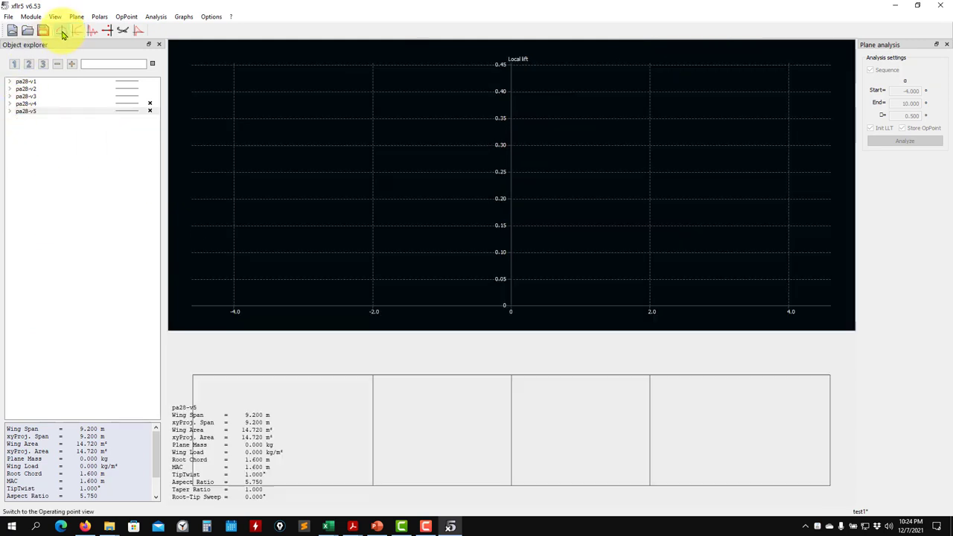
left_click(9, 112)
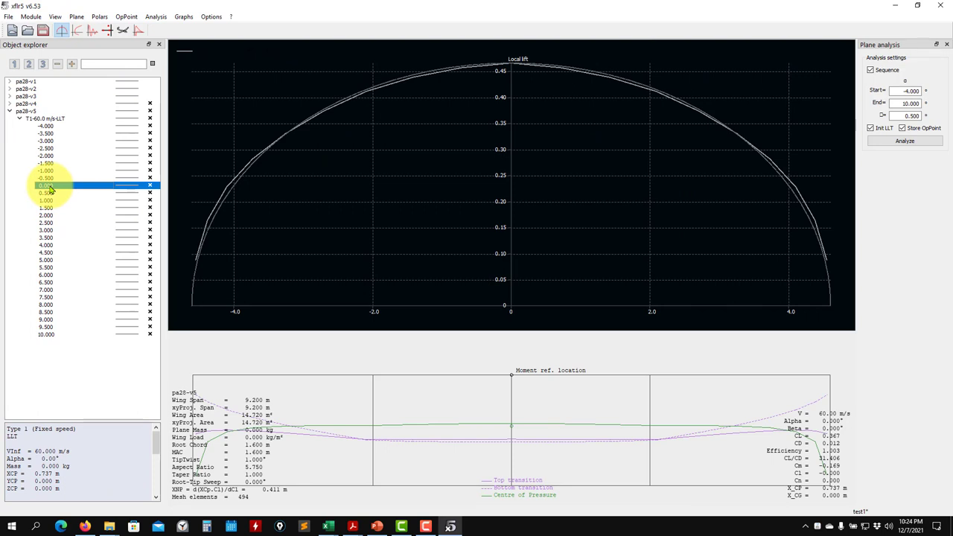
left_click(335, 106)
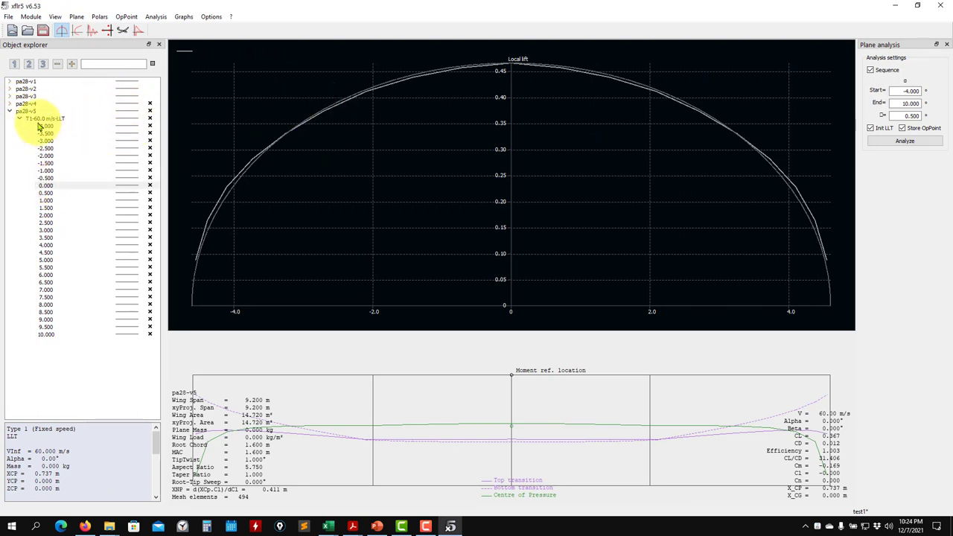
left_click(10, 103)
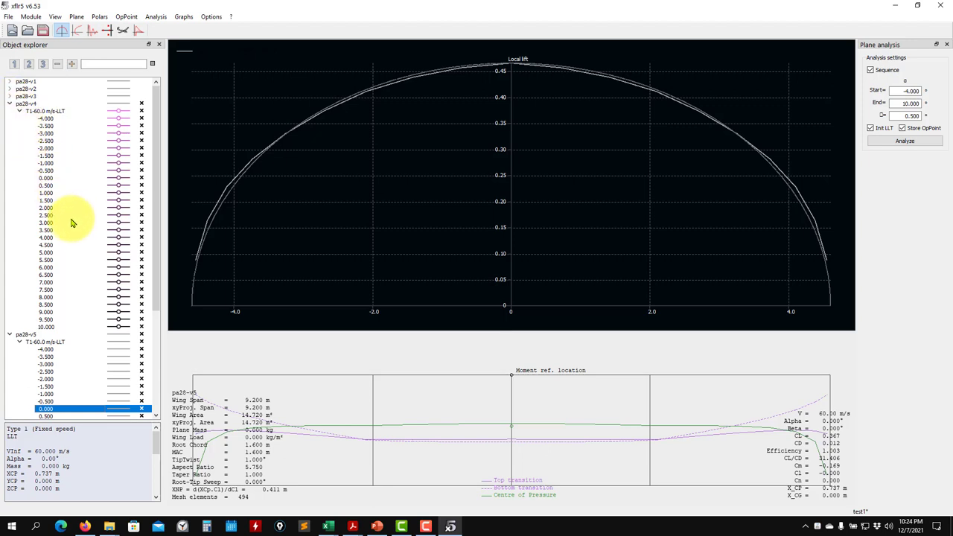
left_click(46, 179)
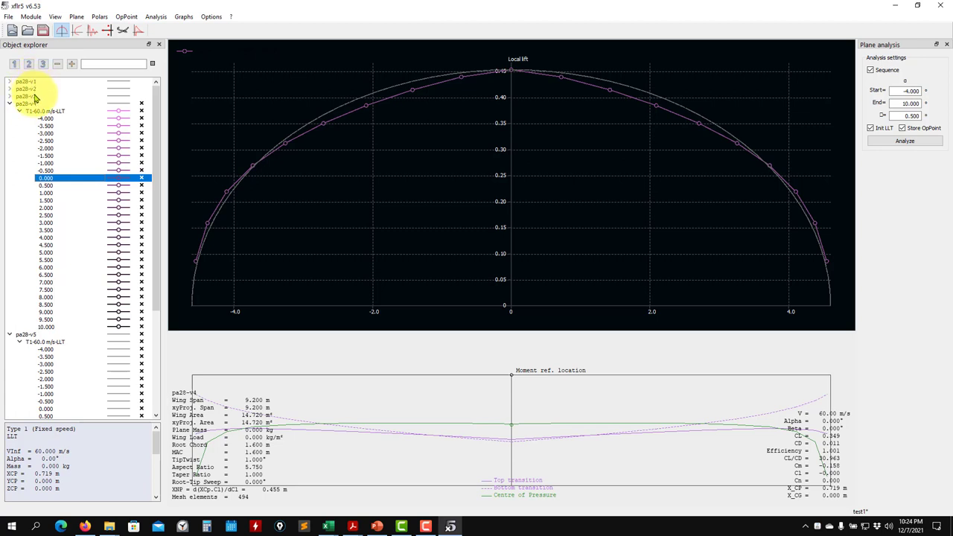
scroll(39, 174, "down", 3)
scroll(40, 174, "down", 4)
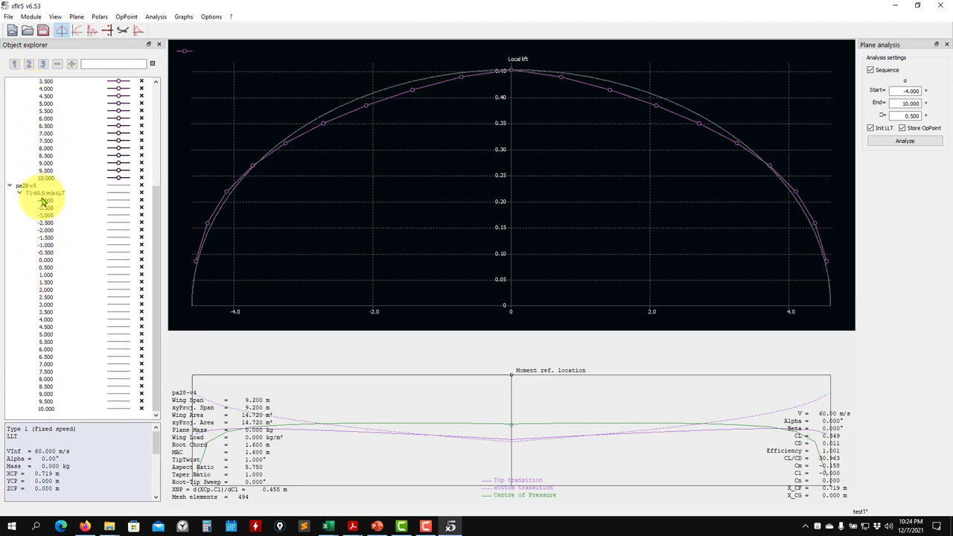
left_click(46, 260)
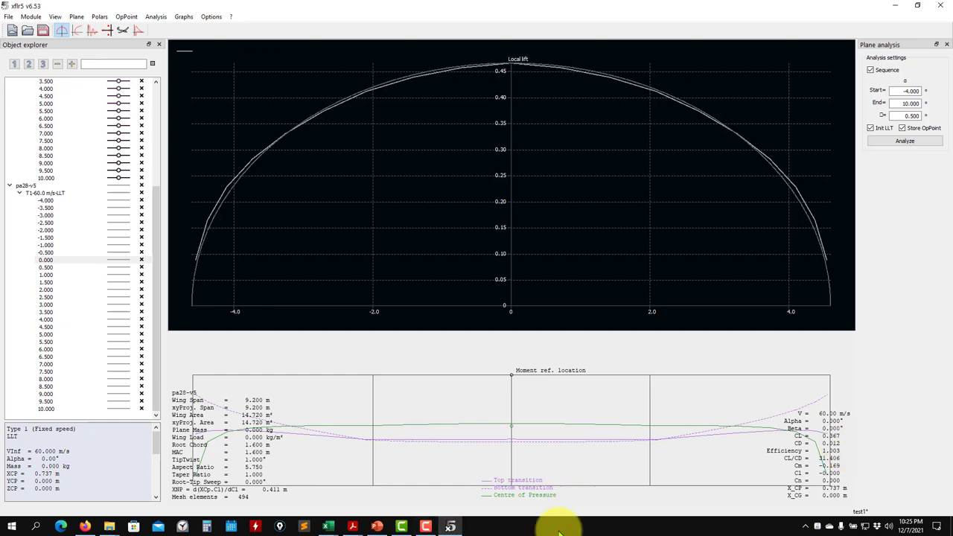
- Switch to the PowerPoint exercise slide to review the wing section, incidence and twist requirements, and return to xflr5
left_click(377, 526)
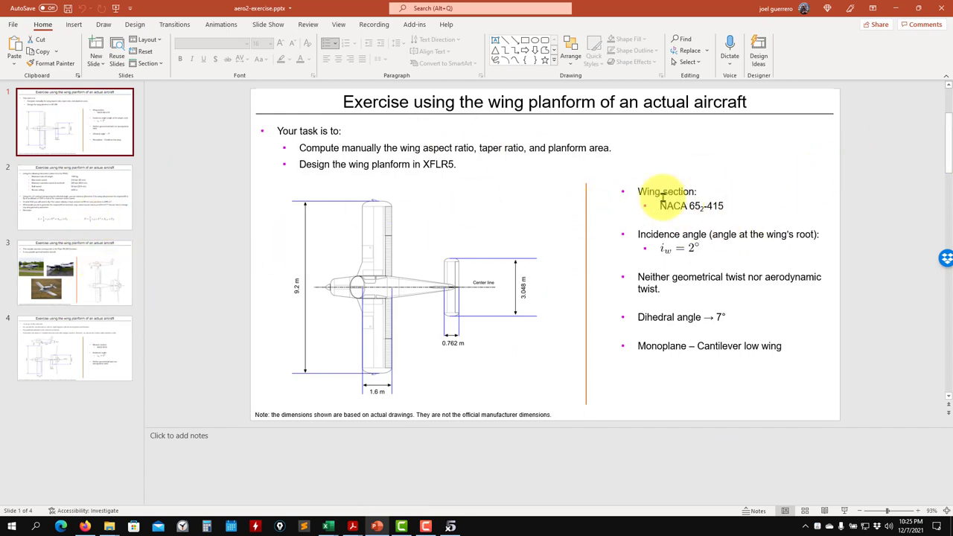
left_click(895, 8)
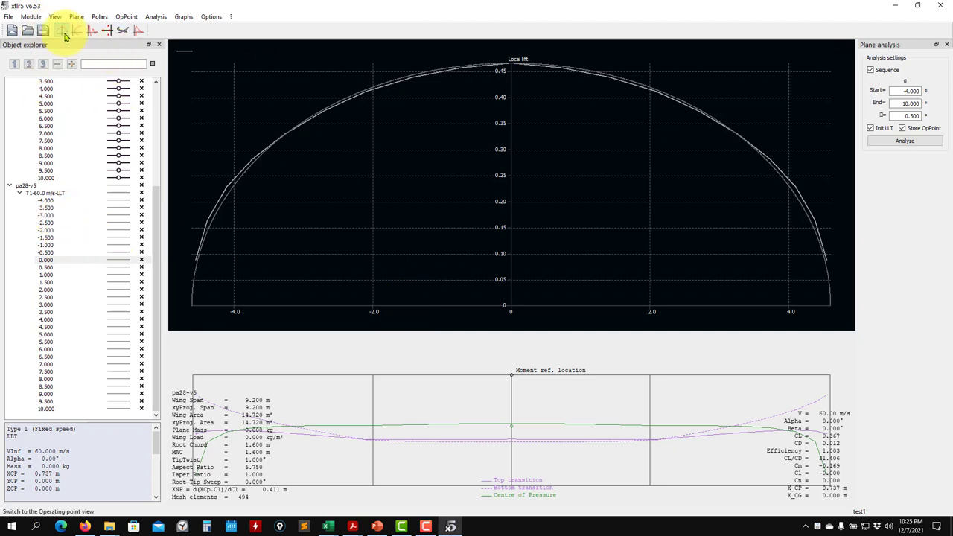
- Open the LLT analysis log file, check the convergence at each alpha, and close it
right_click(345, 167)
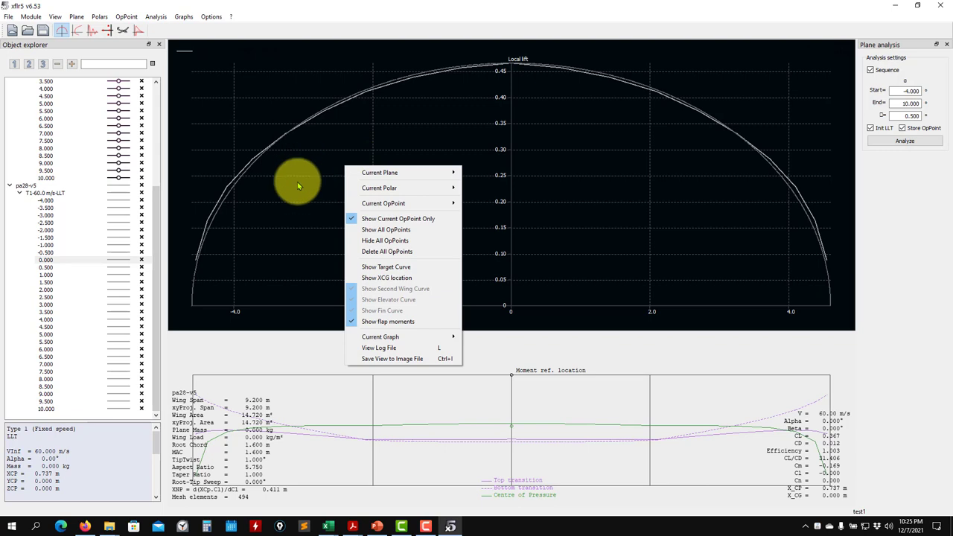
right_click(350, 132)
right_click(384, 137)
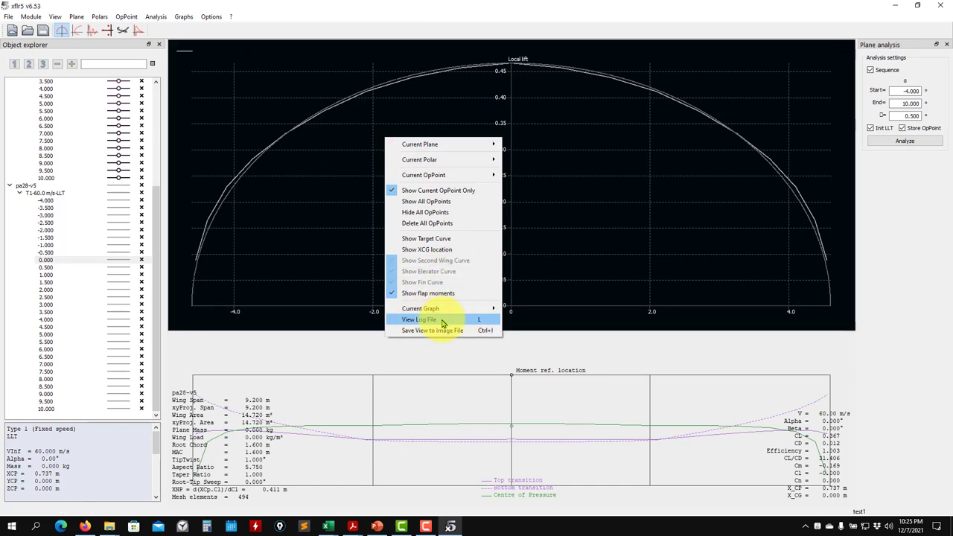
left_click(416, 319)
scroll(420, 307, "down", 5)
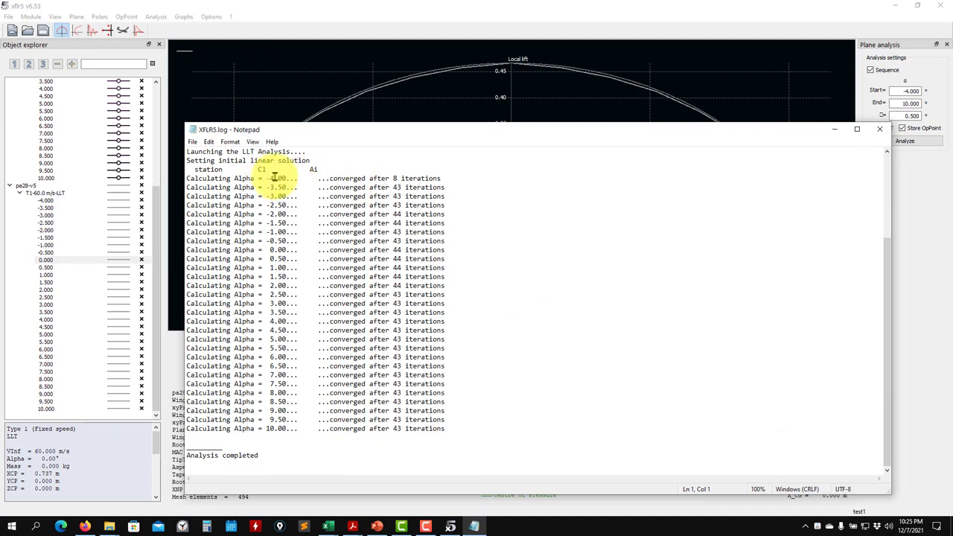
left_click_drag(490, 363, 358, 358)
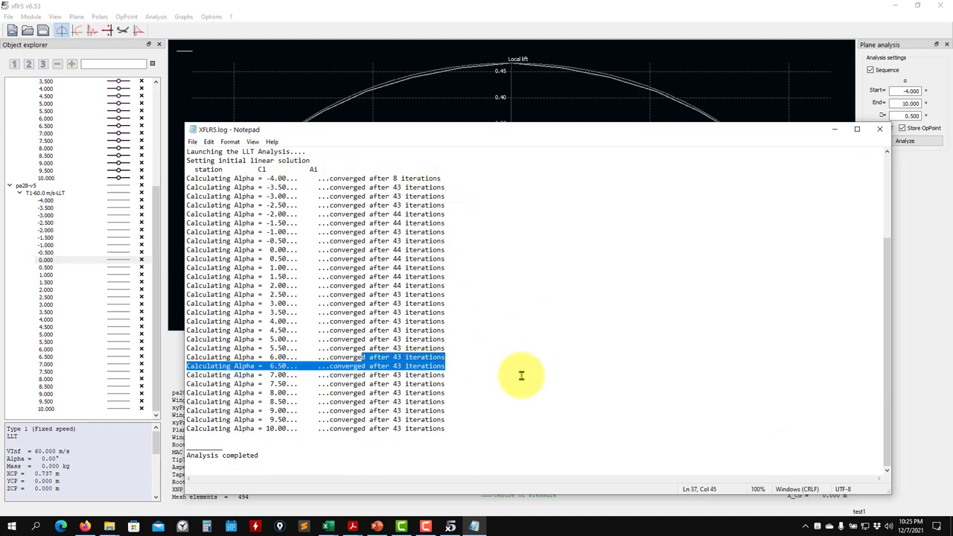
left_click(476, 369)
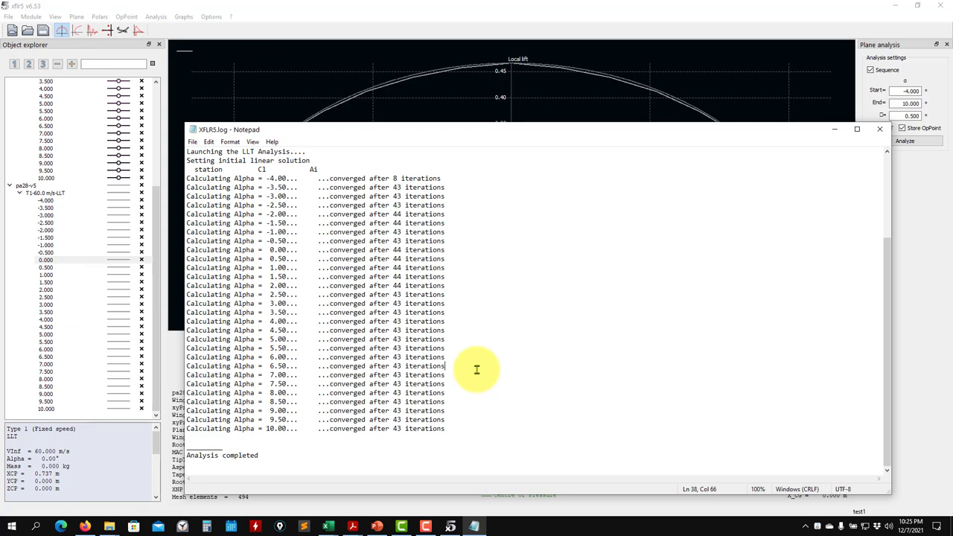
left_click(879, 129)
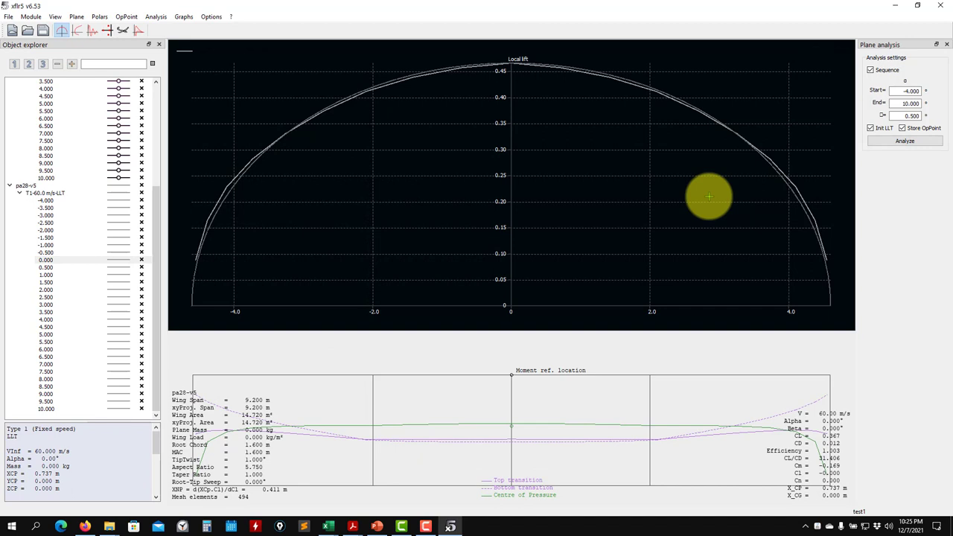
- Collapse the pa28-v5 and pa28-v4 results in the object explorer and save the test1 project
scroll(525, 430, "down", 5)
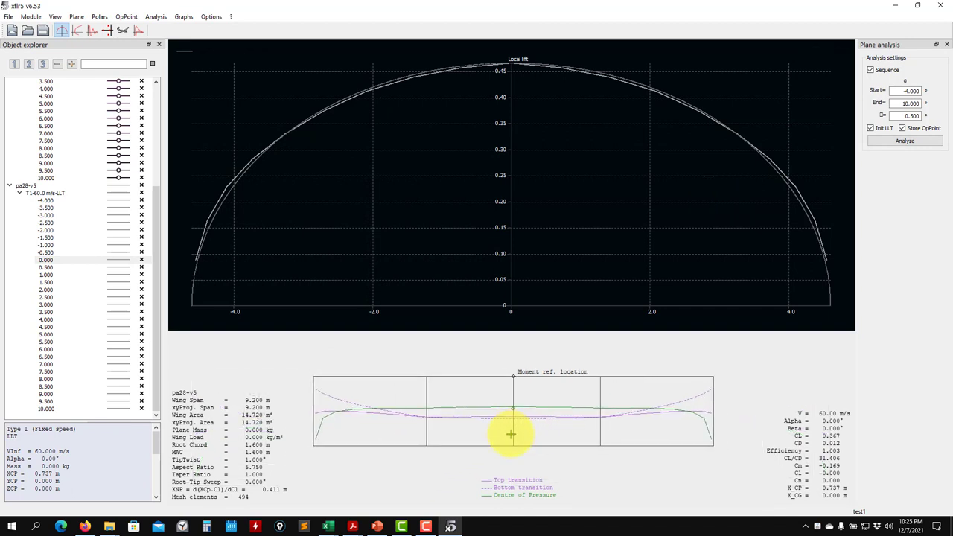
scroll(525, 436, "up", 1)
scroll(536, 428, "down", 1)
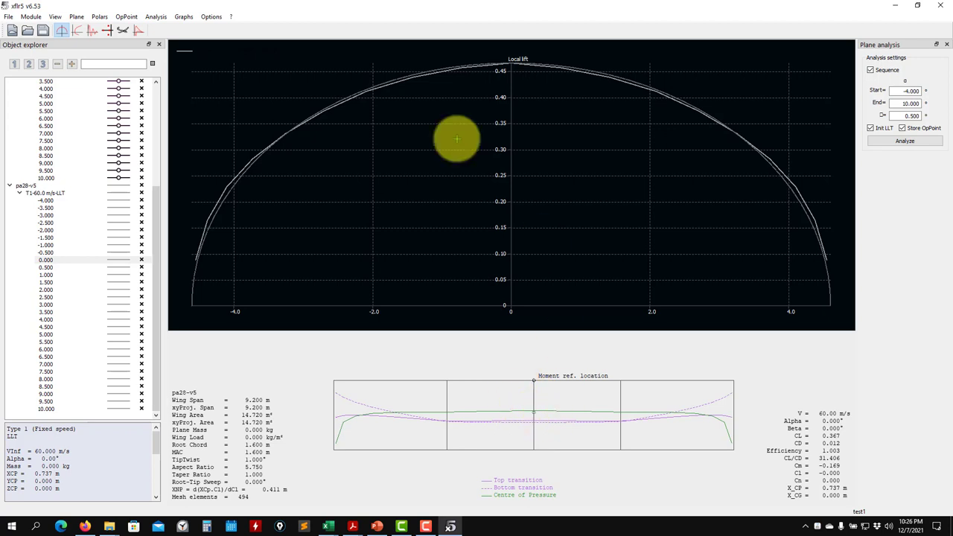
left_click(10, 186)
left_click(10, 103)
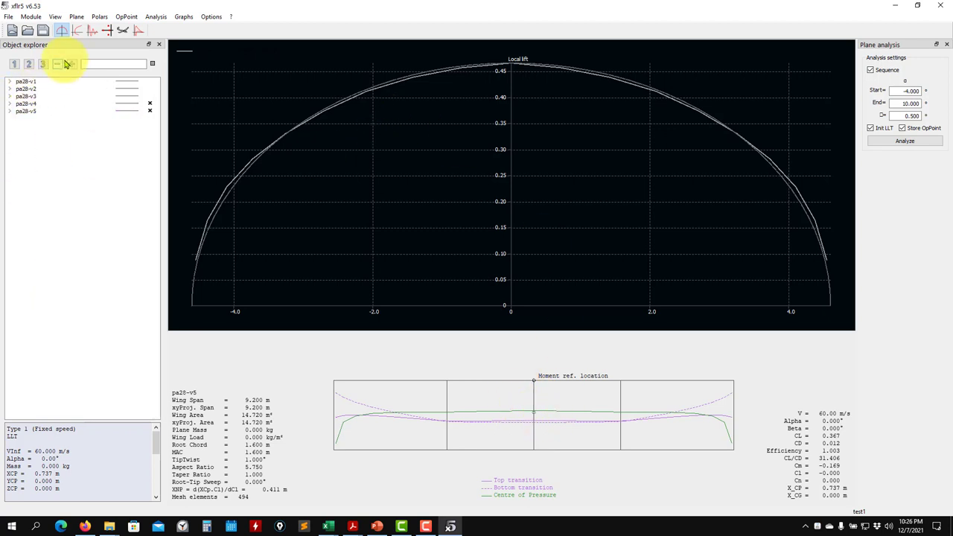
left_click(43, 30)
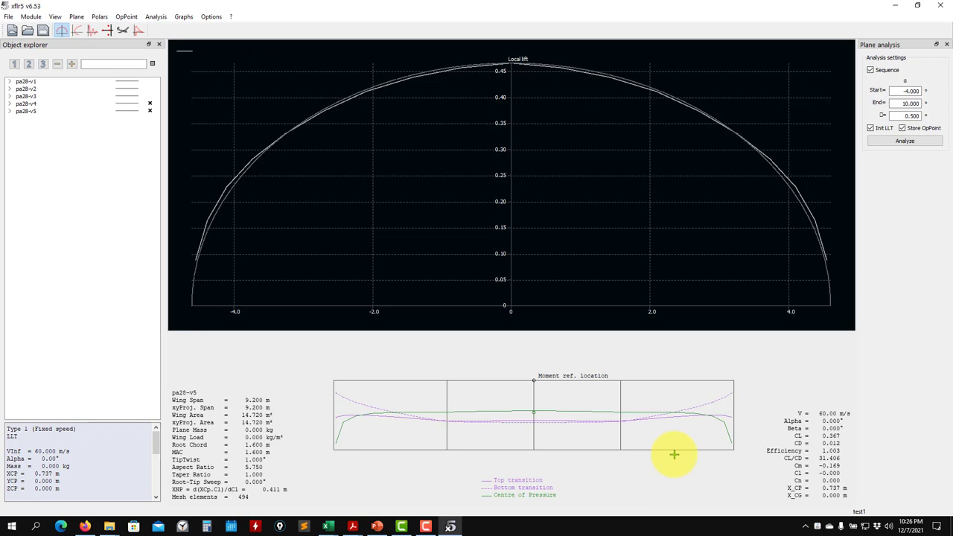
- Switch to PowerPoint to review the aircraft planform drawing once more, and return to xflr5
left_click(376, 526)
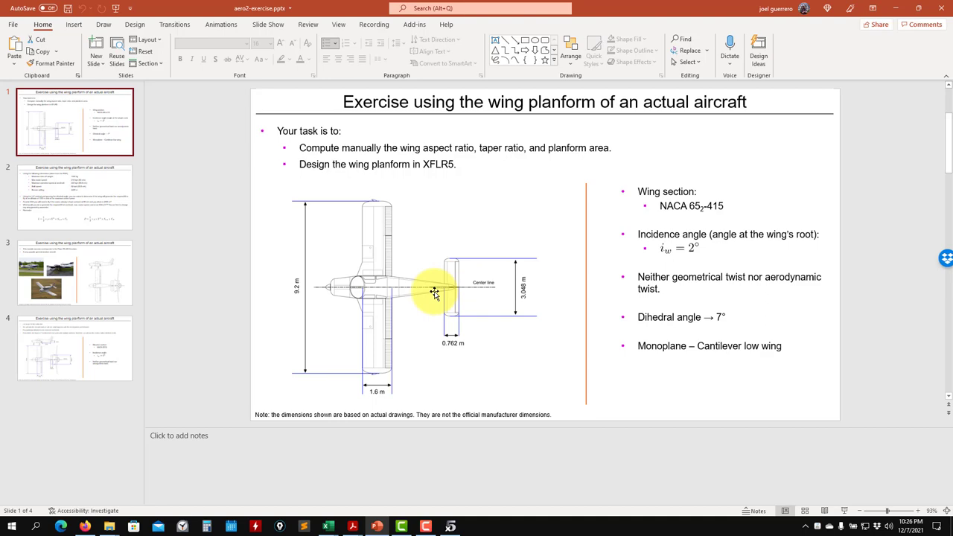
left_click(895, 8)
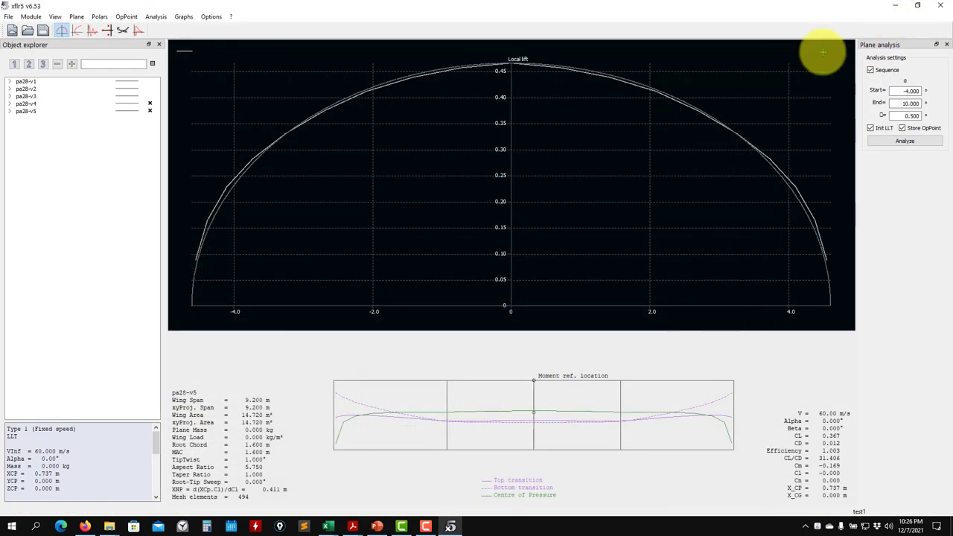